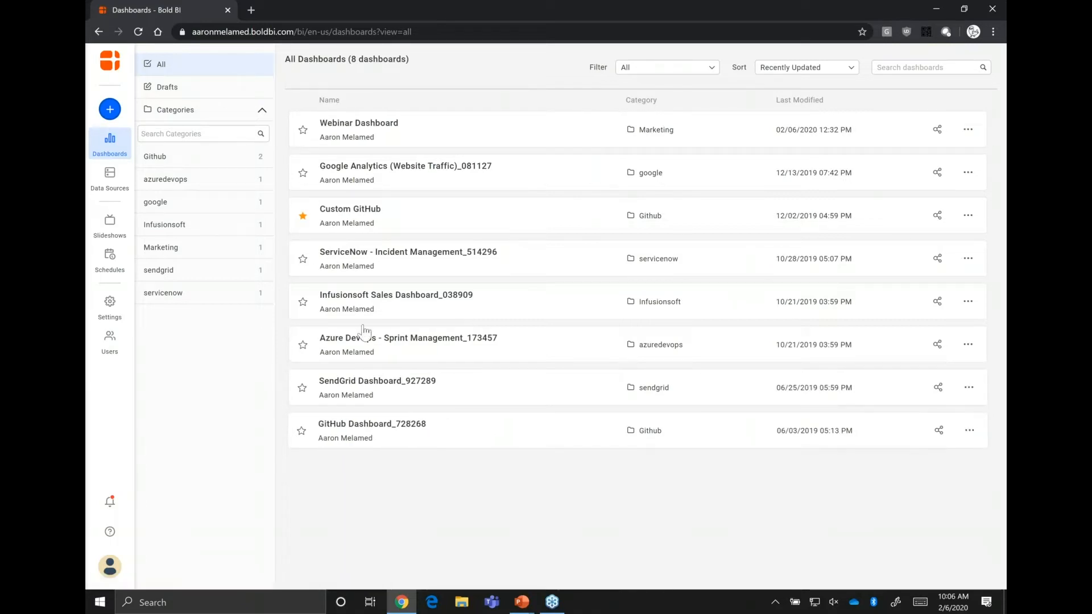
Look through the built-in dashboard templates and return to the dashboard list.
left_click(110, 110)
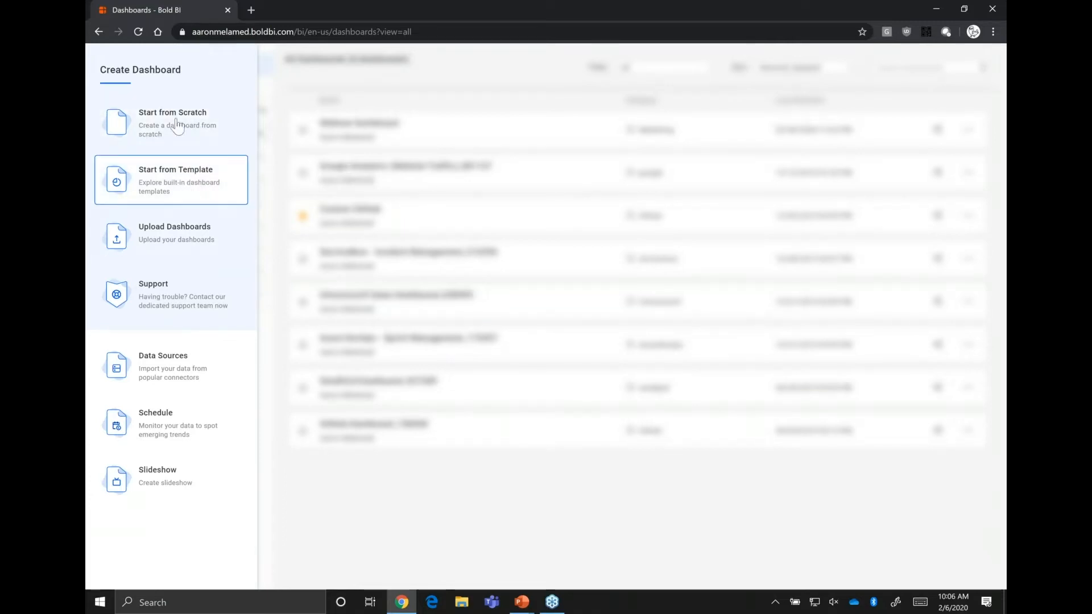
left_click(191, 185)
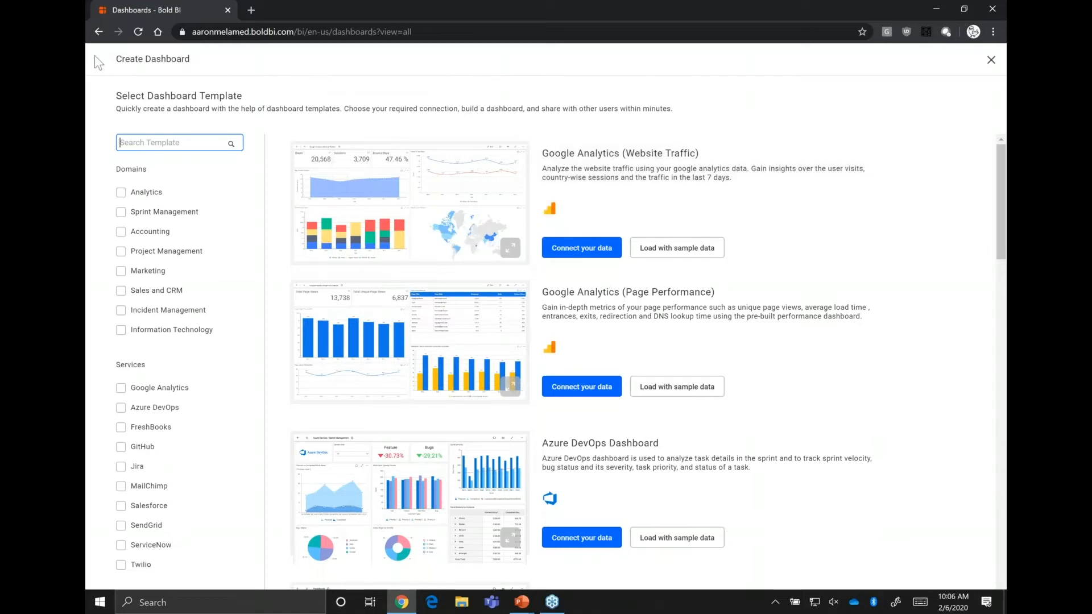
left_click(99, 32)
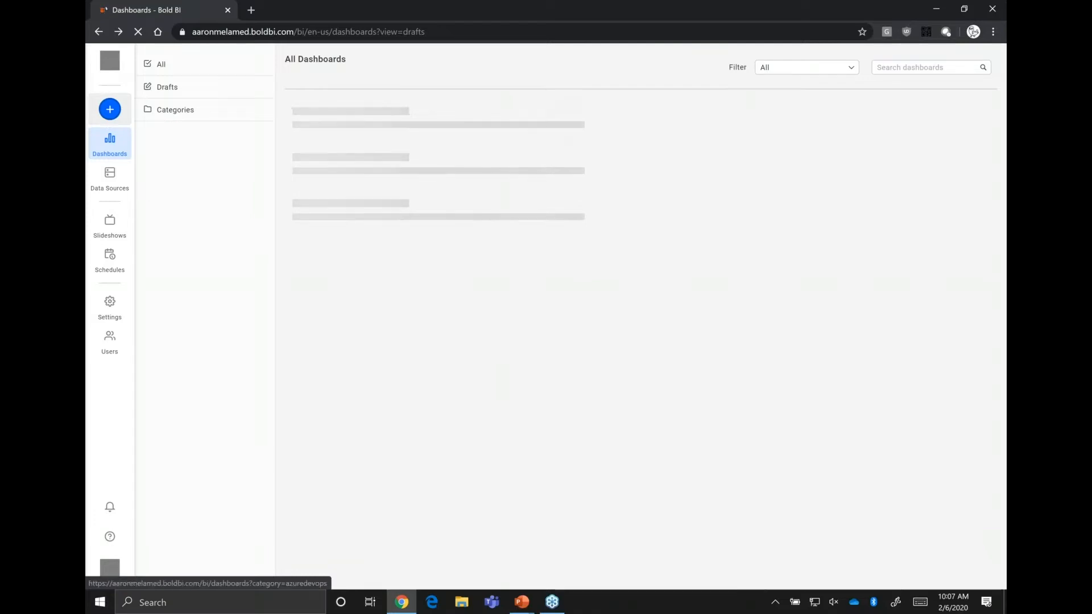
Create a new dashboard from scratch named Webinar_Dashboard and open it for designing.
left_click(110, 109)
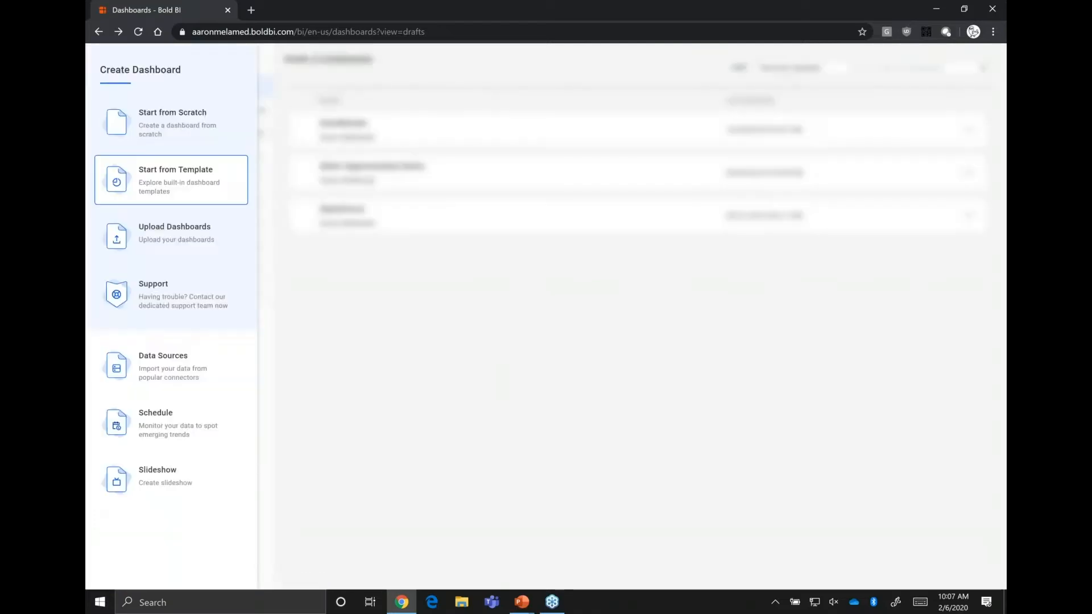
left_click(170, 117)
type("Webinar")
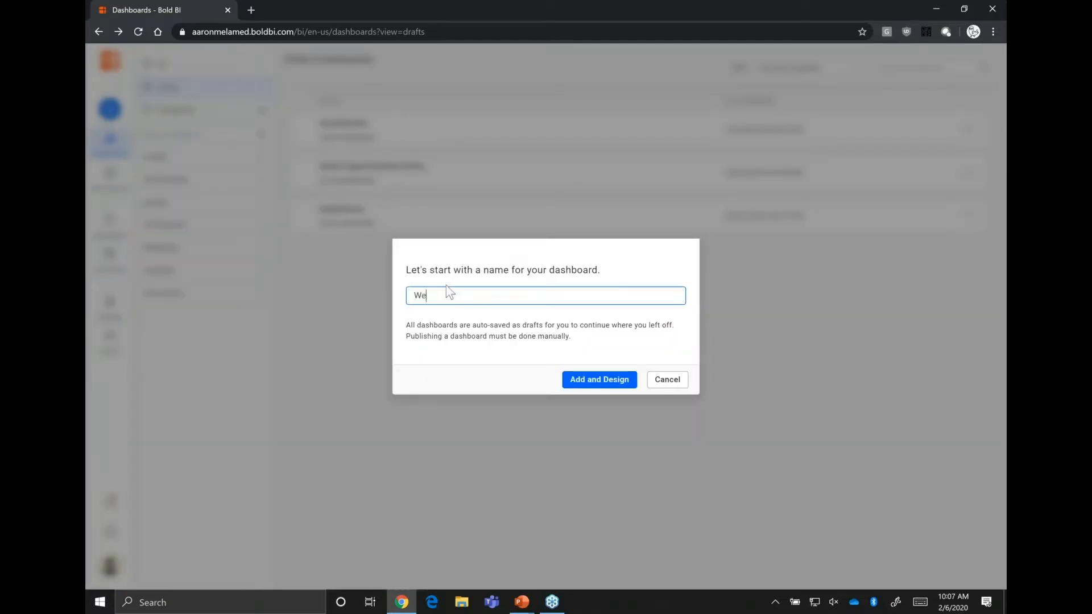
type("da")
key("BackSpace")
key("BackSpace")
left_click(449, 294)
type("_Dashboard")
left_click(601, 378)
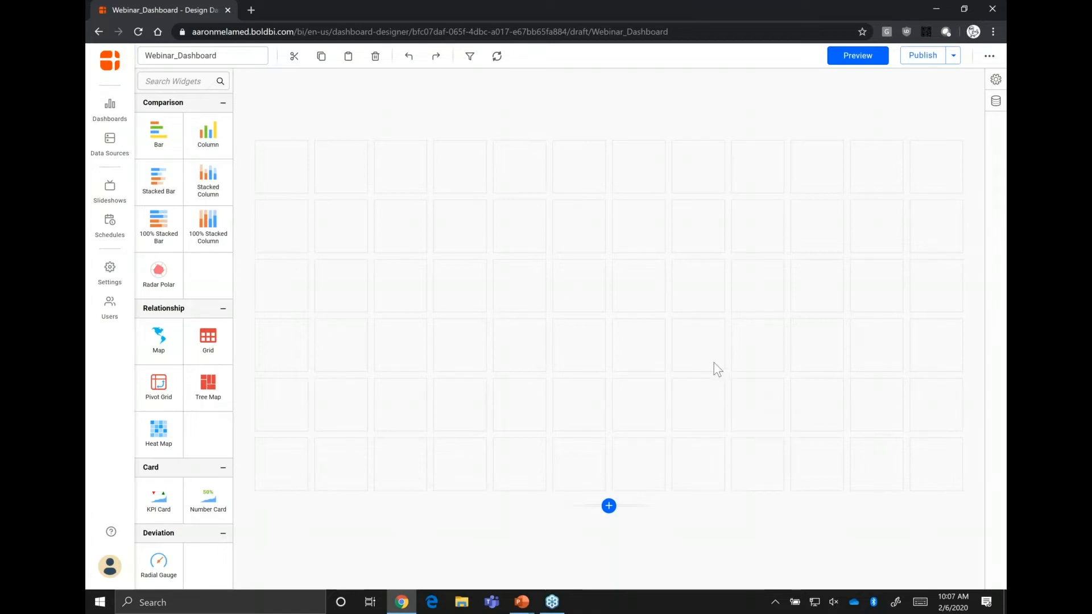
Add the existing data source Webinar_Marketing Details to the dashboard.
left_click(994, 23)
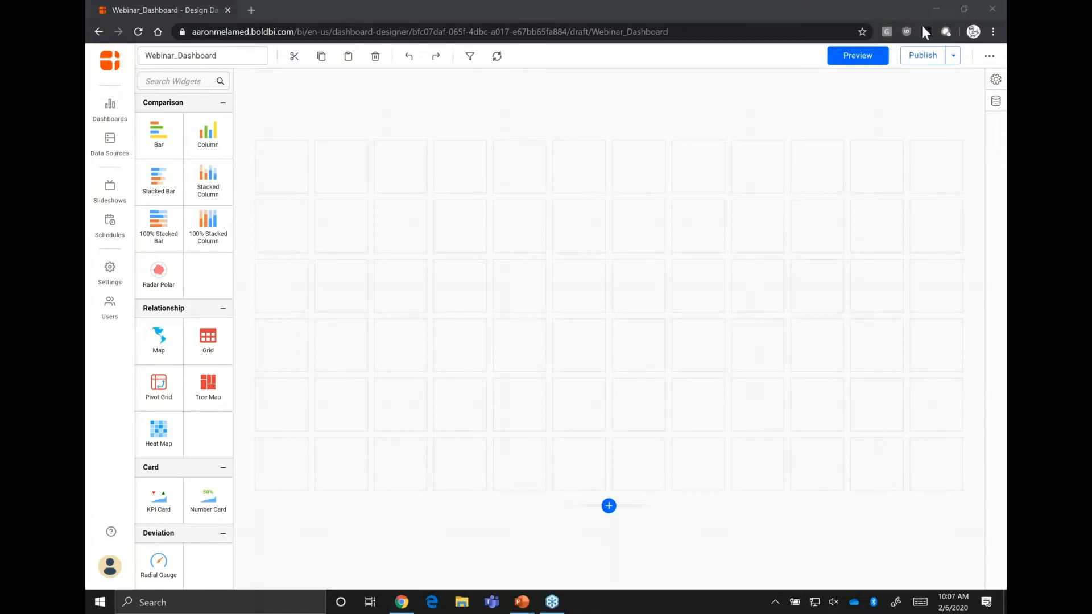
left_click(996, 103)
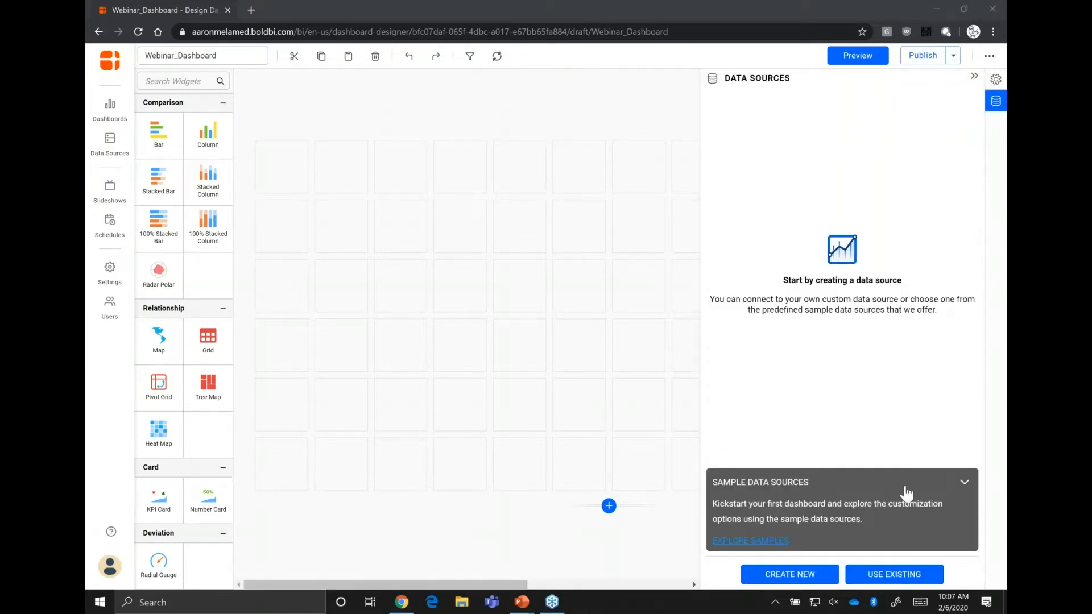
left_click(905, 579)
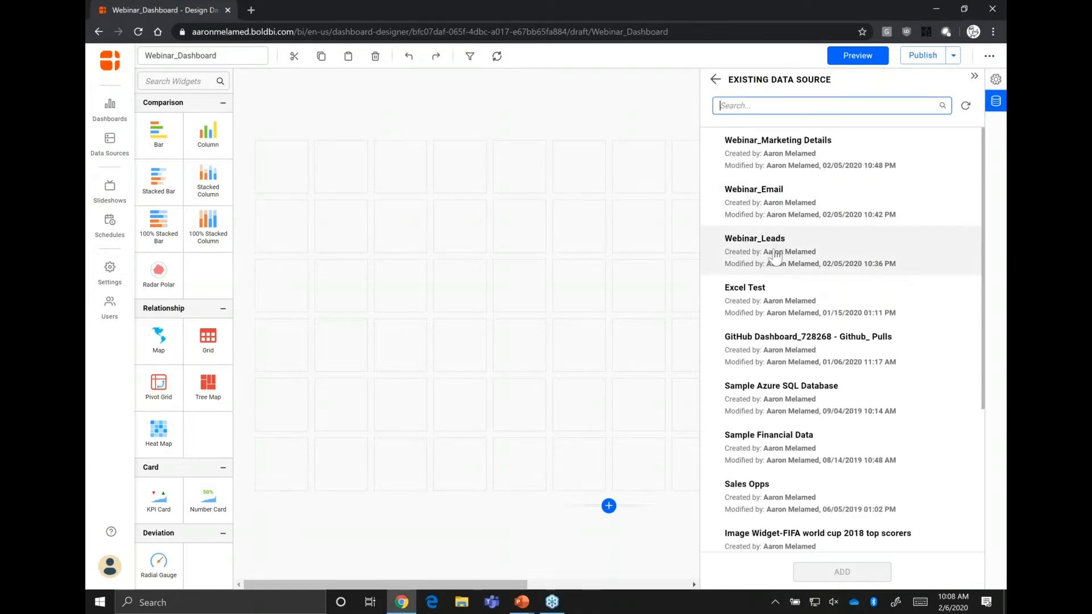
left_click(765, 160)
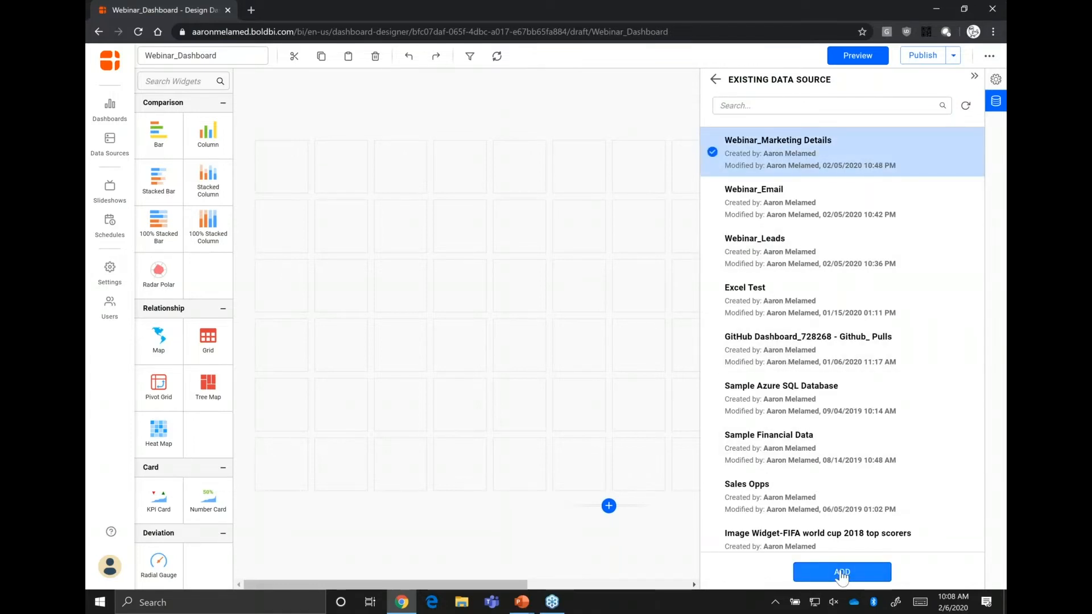
left_click(841, 573)
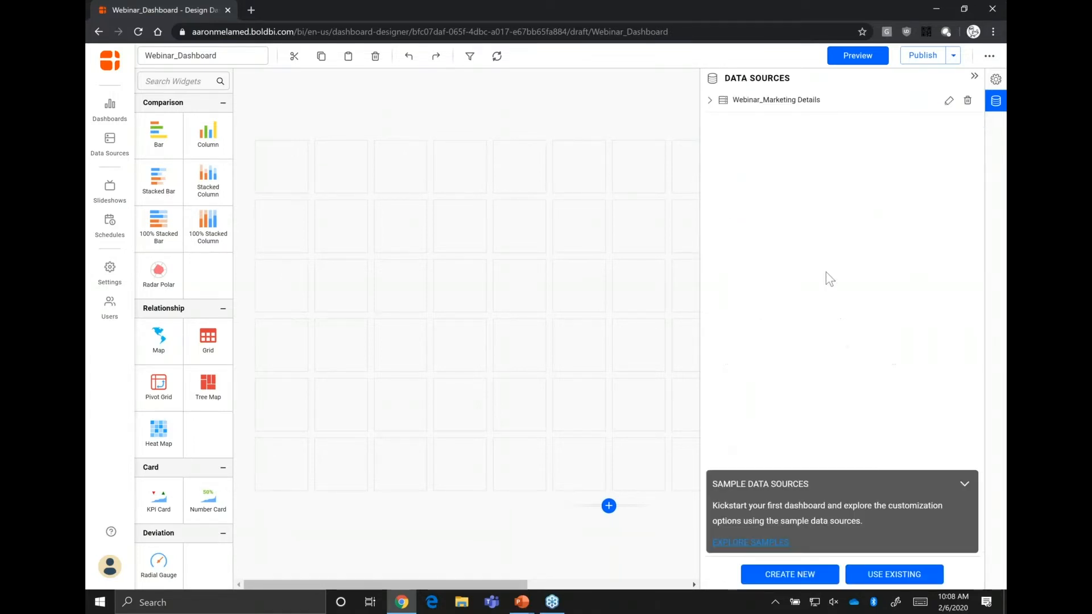
Add the existing data sources Webinar_Email and Webinar_Leads to the dashboard.
left_click(890, 574)
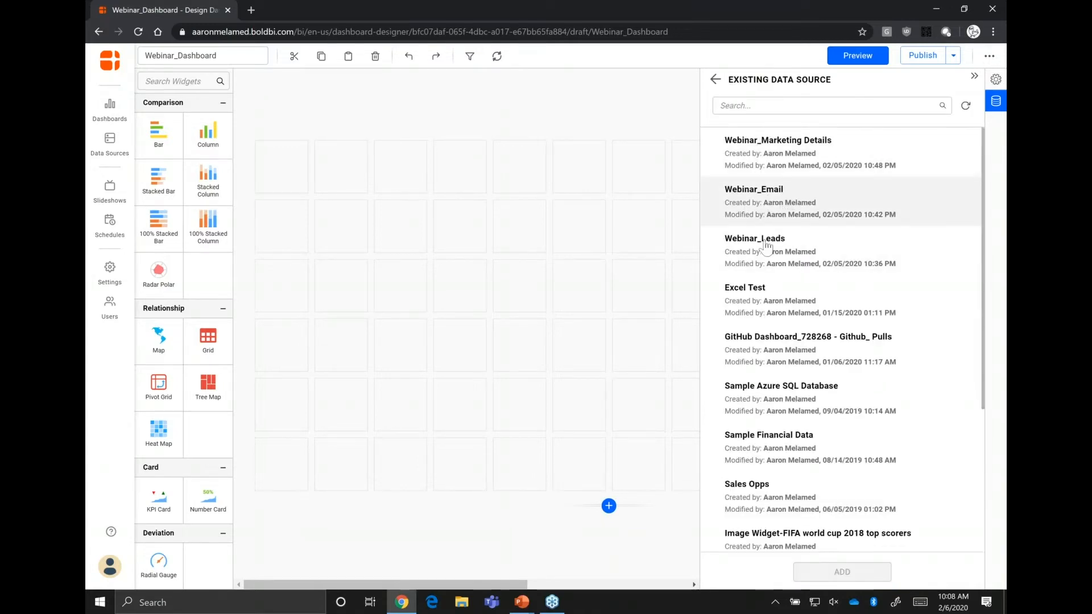
left_click(787, 204)
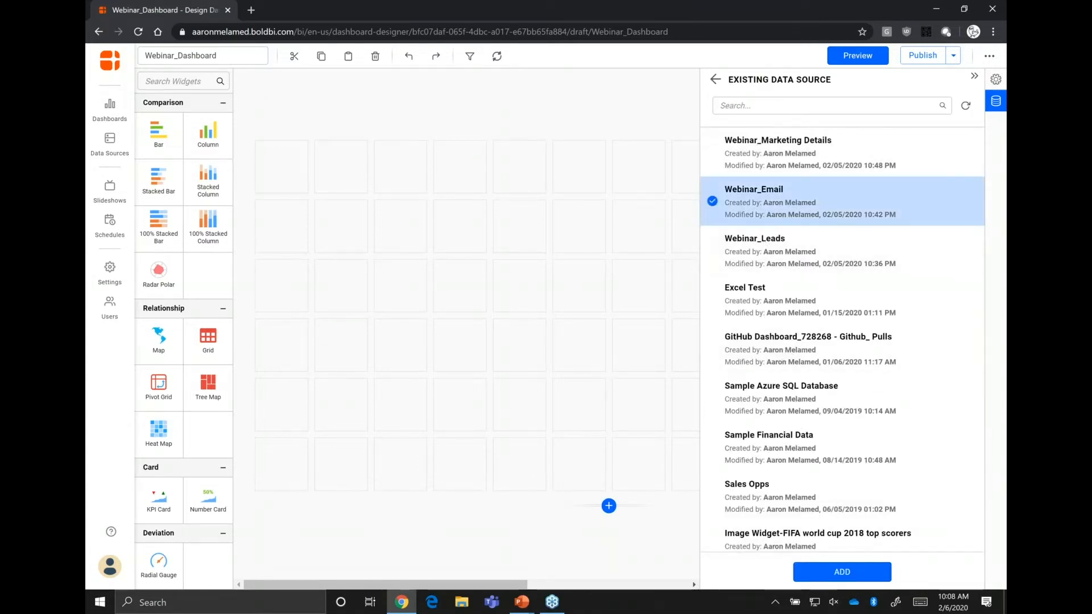
left_click(842, 572)
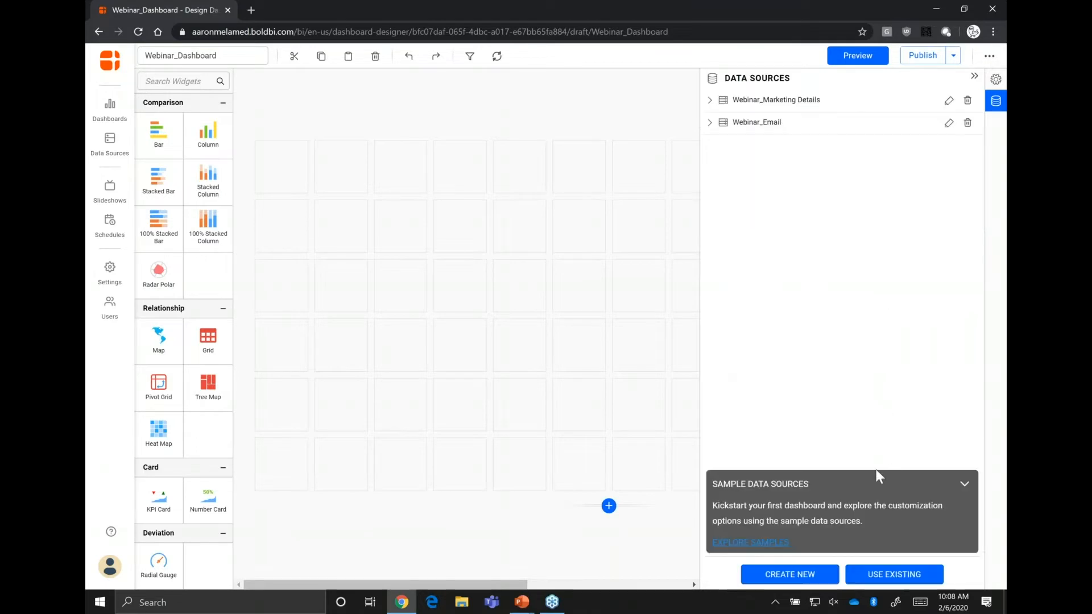
left_click(892, 576)
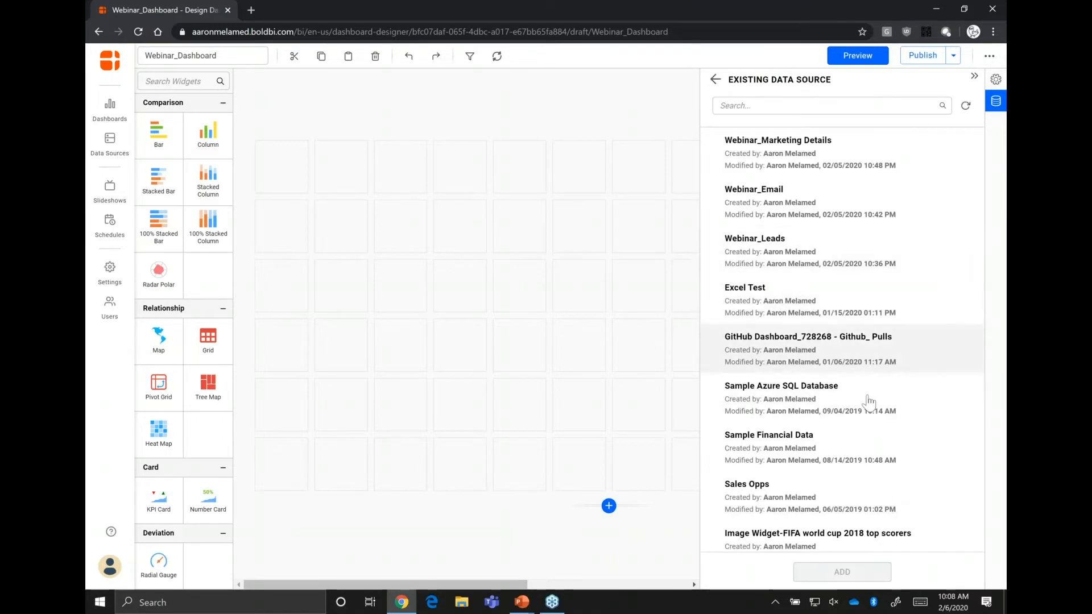
left_click(739, 251)
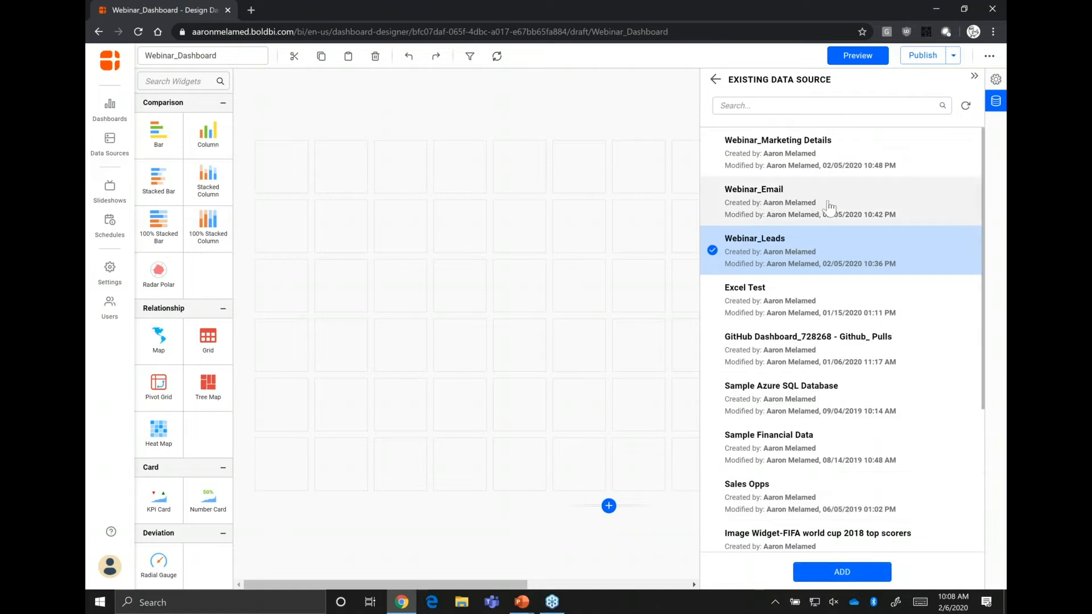
left_click(873, 581)
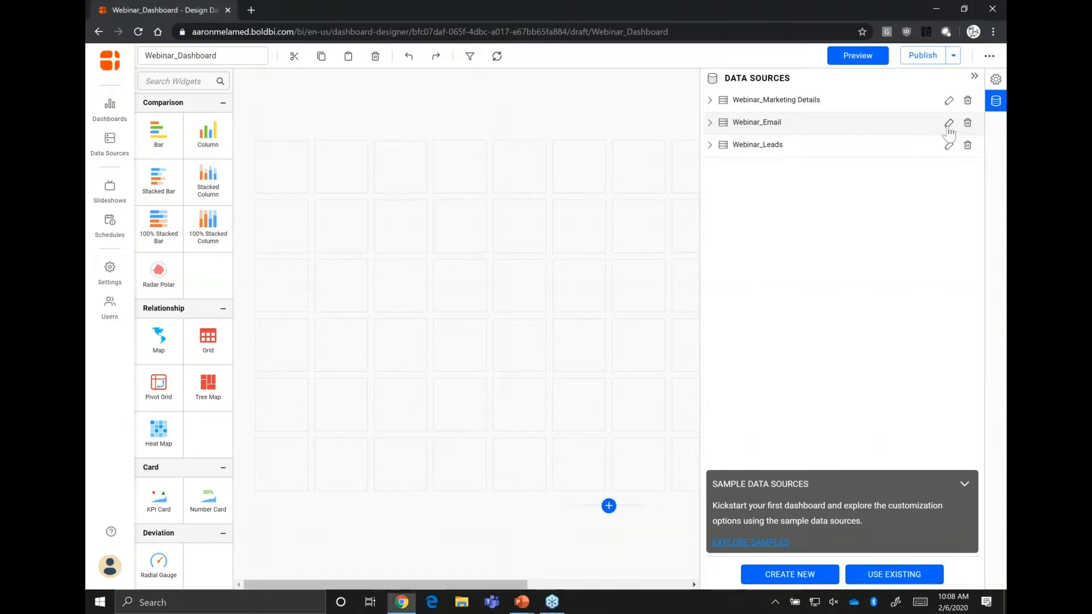
Edit the Webinar_Email data source, removing its EmailMarketing table and placing it again from the dbo tables.
left_click(948, 124)
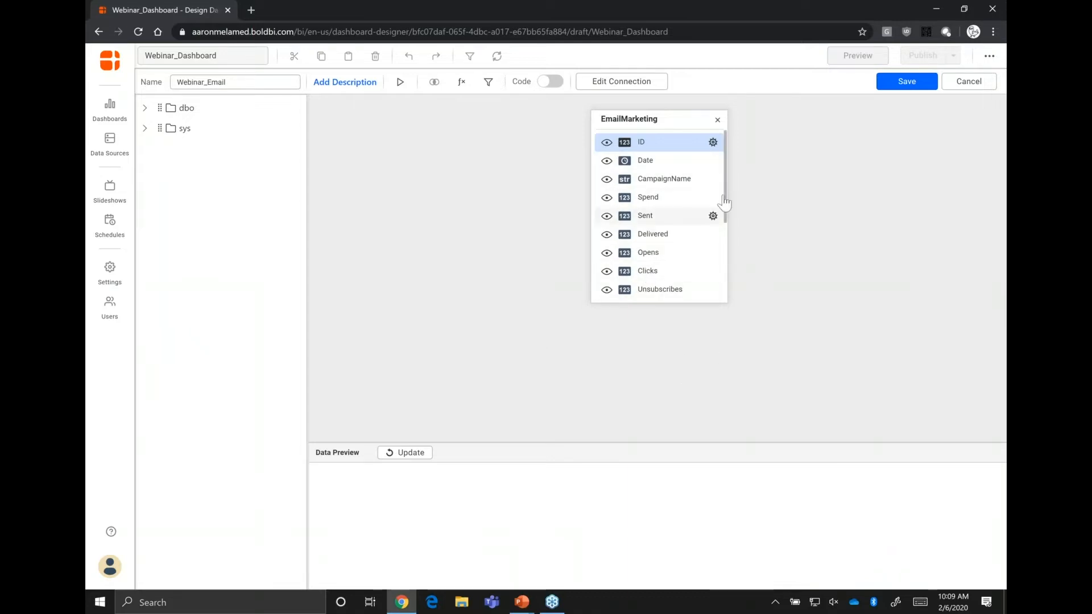
left_click(717, 119)
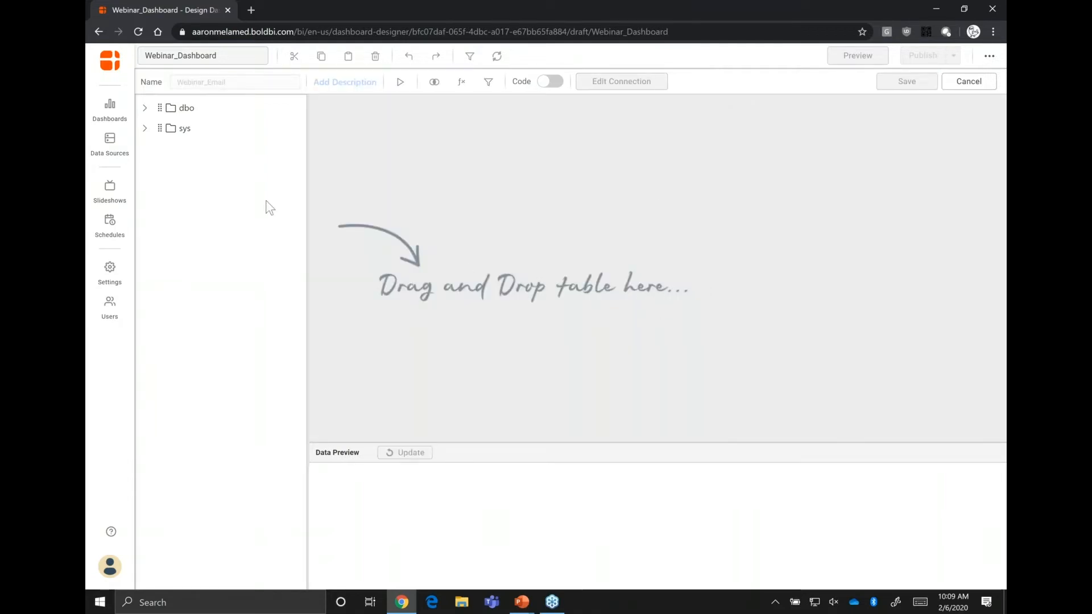
left_click(145, 108)
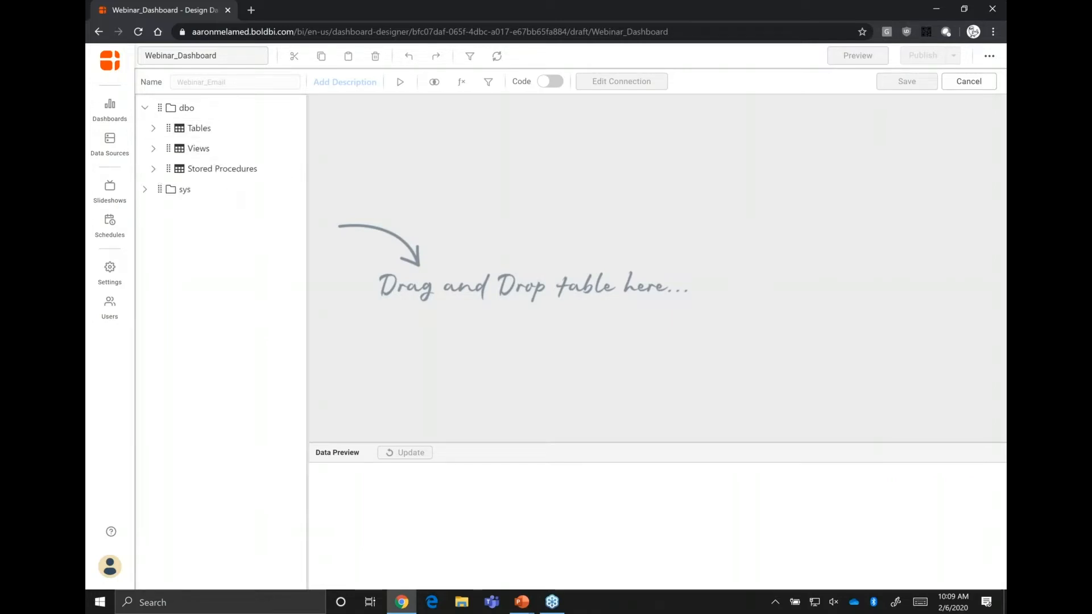
double_click(219, 128)
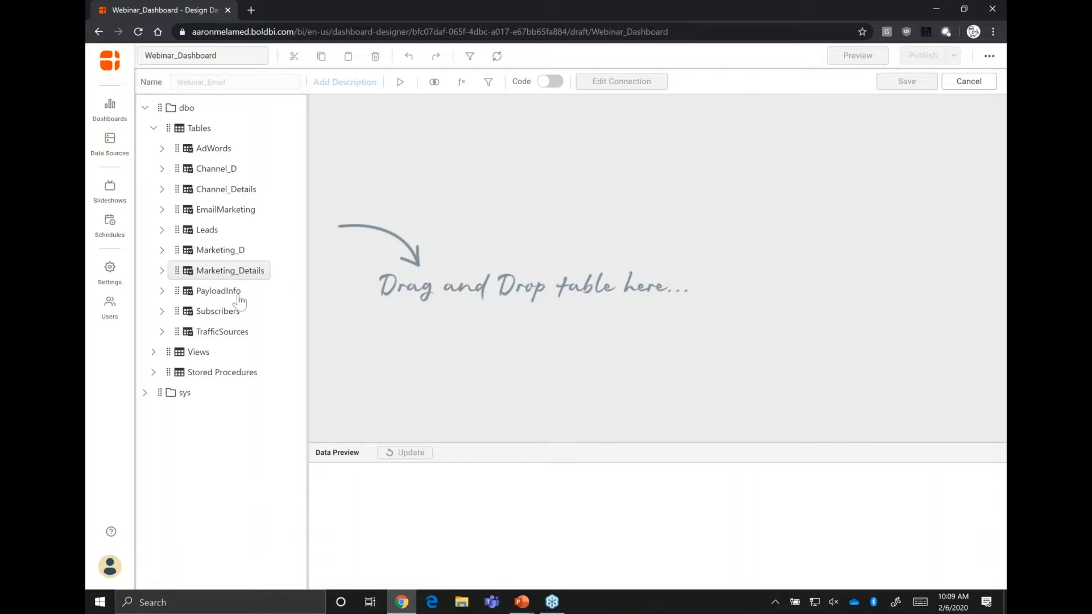
left_click_drag(176, 209, 607, 234)
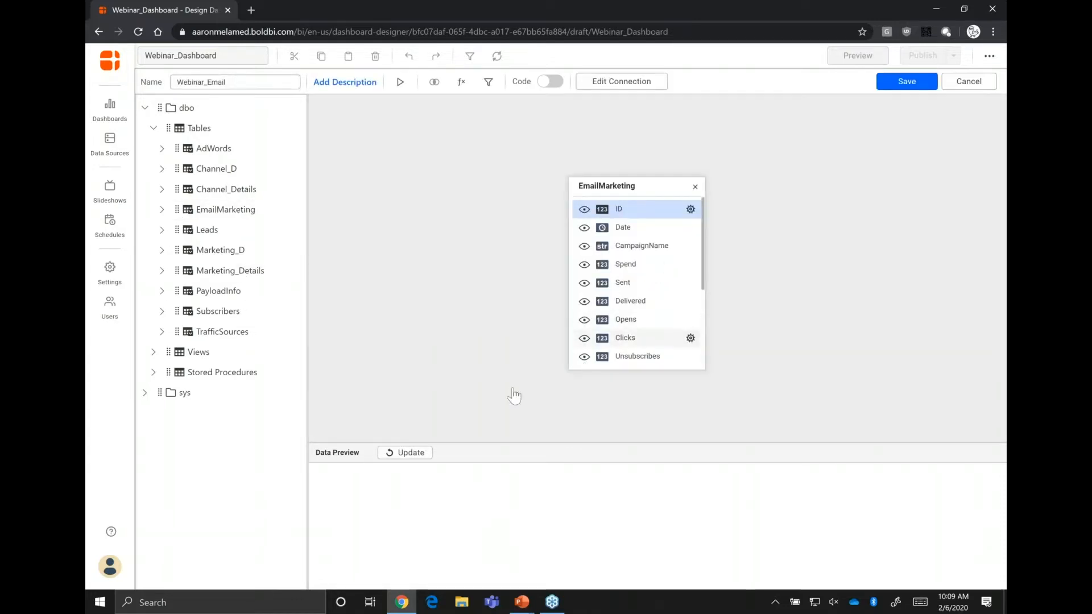
Preview the EmailMarketing records in an enlarged preview area, examine the further columns, and cancel the data source editing.
left_click(415, 453)
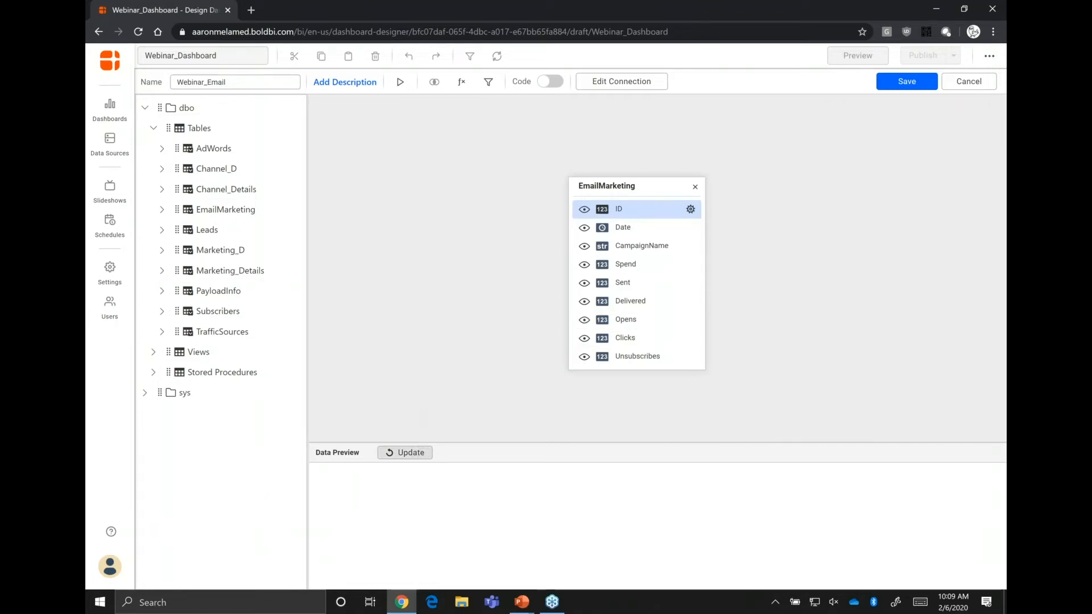
left_click_drag(544, 446, 536, 383)
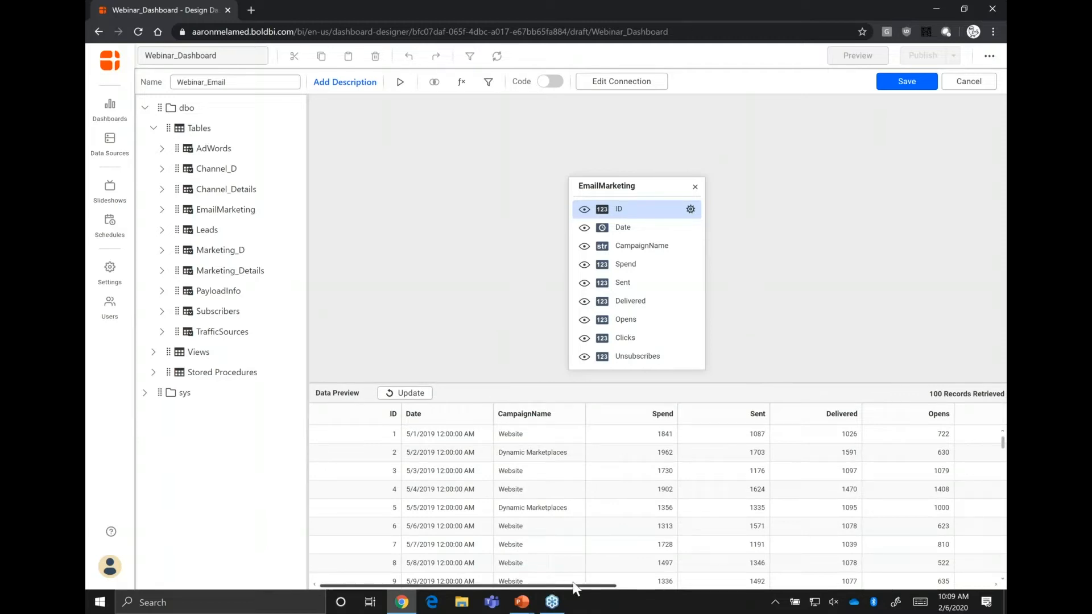
left_click_drag(551, 584, 734, 585)
left_click_drag(807, 571, 801, 571)
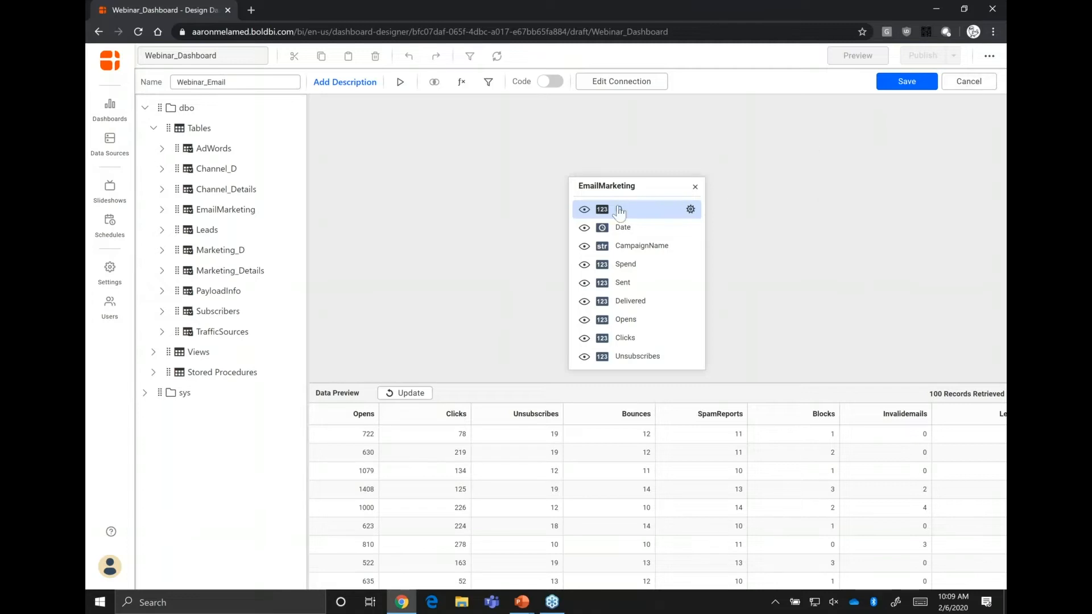
left_click(969, 82)
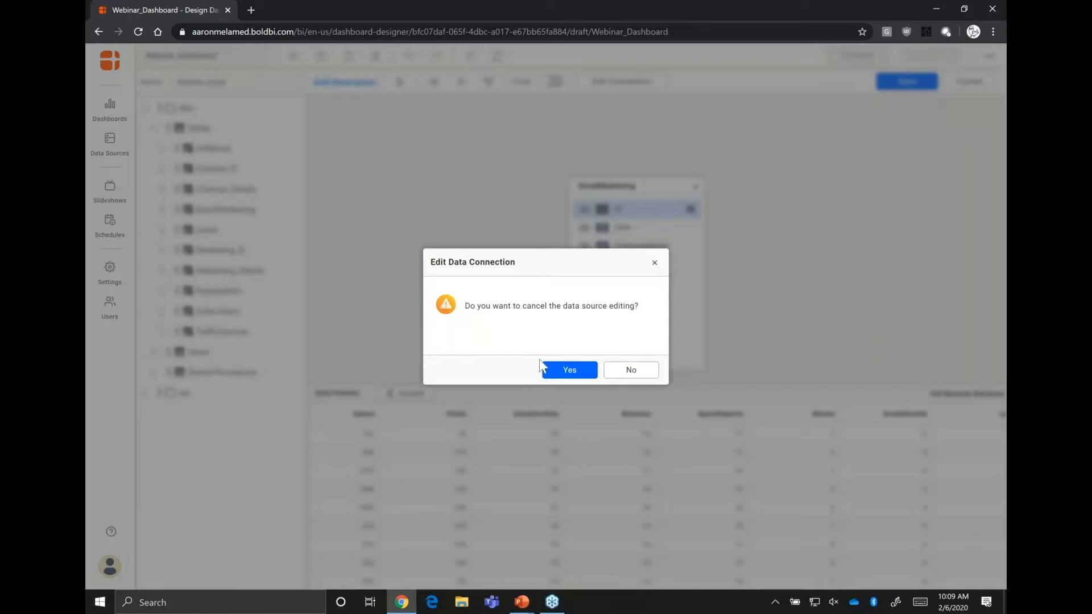
left_click(580, 370)
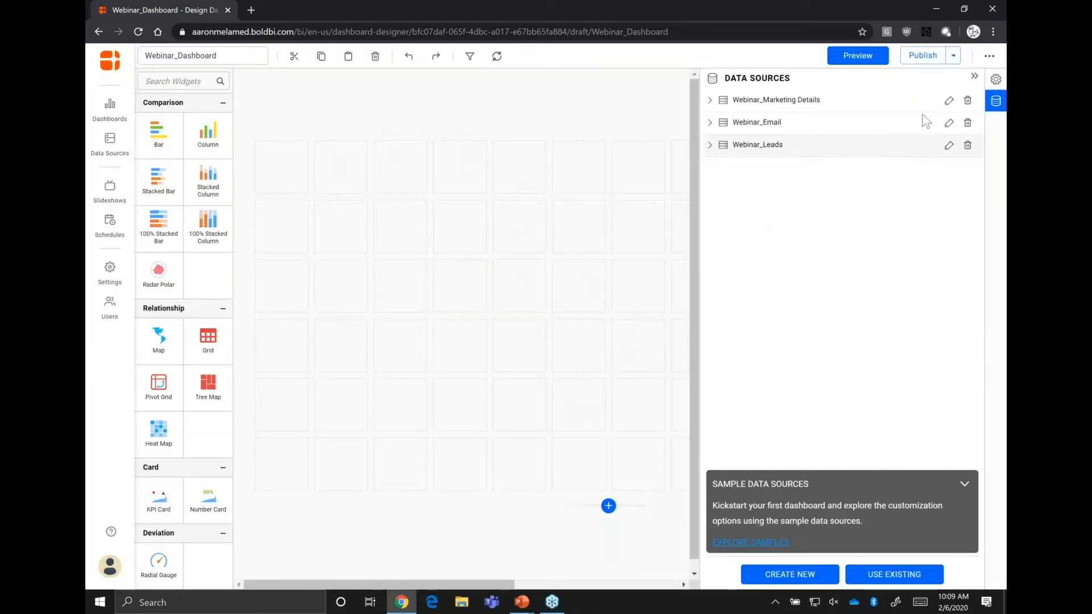
Examine the tables in the Webinar_Marketing Details data source and exit its editor without saving.
left_click(948, 102)
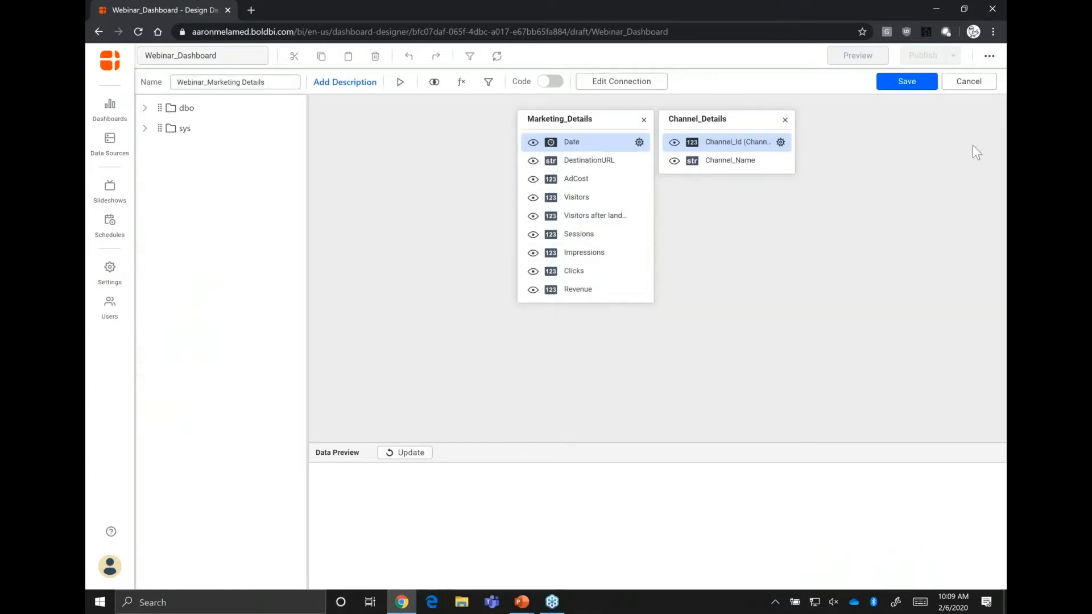
left_click(976, 83)
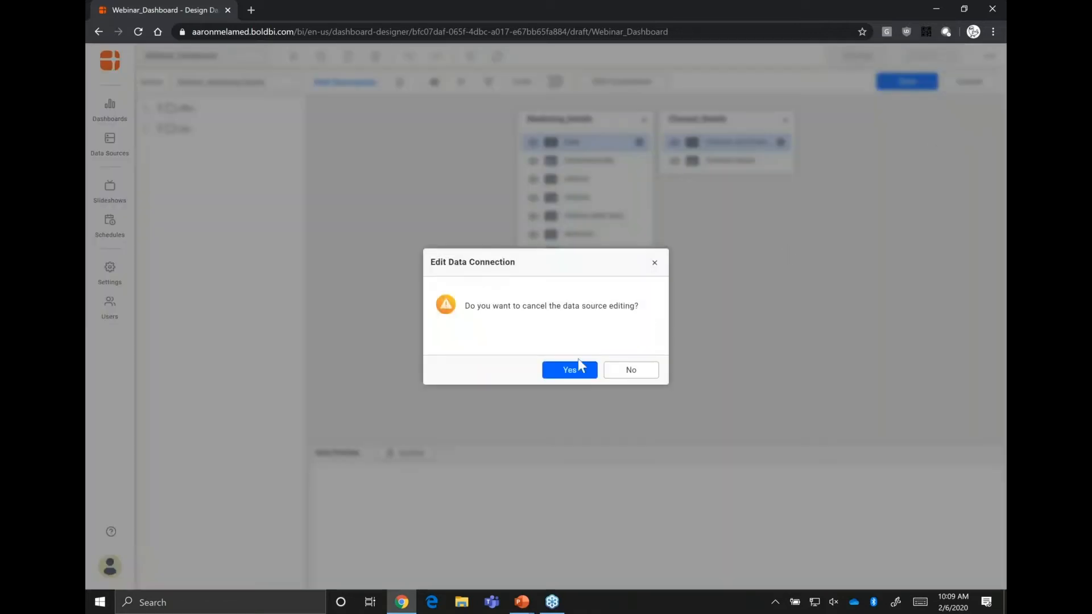
left_click(570, 370)
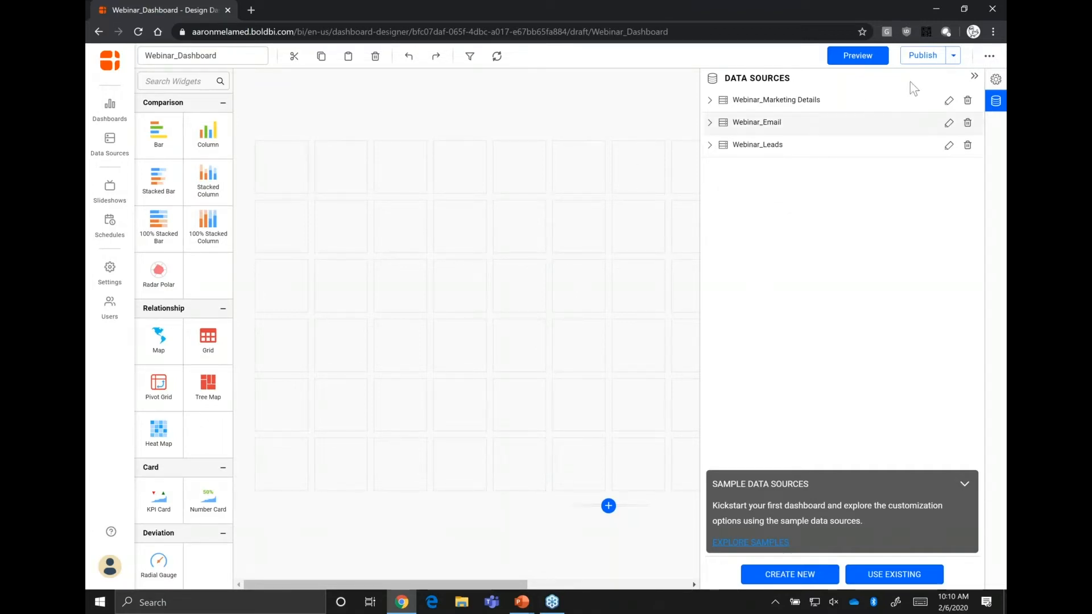
Collapse the data source list and place a Doughnut chart in the first cell of the canvas's top row.
left_click(974, 76)
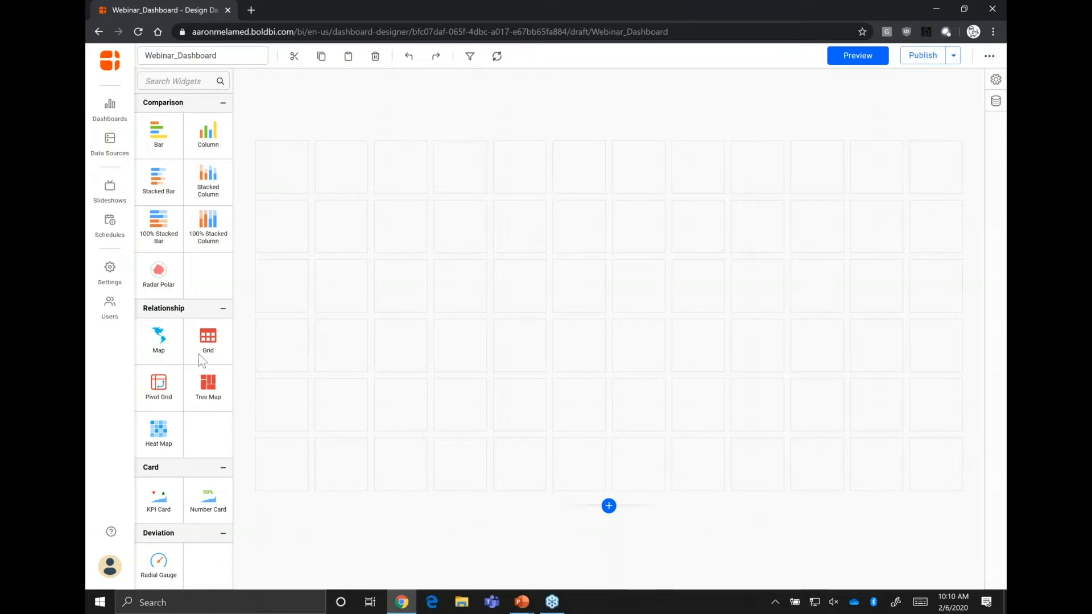
scroll(210, 375, "down", 6)
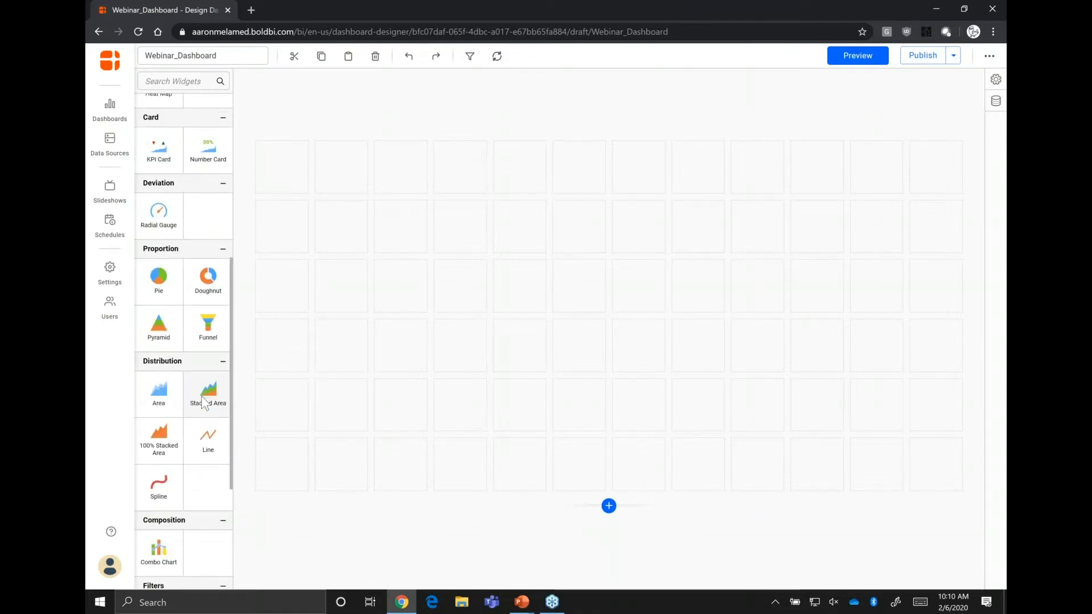
scroll(201, 410, "up", 4)
scroll(201, 410, "down", 3)
left_click_drag(208, 347, 303, 171)
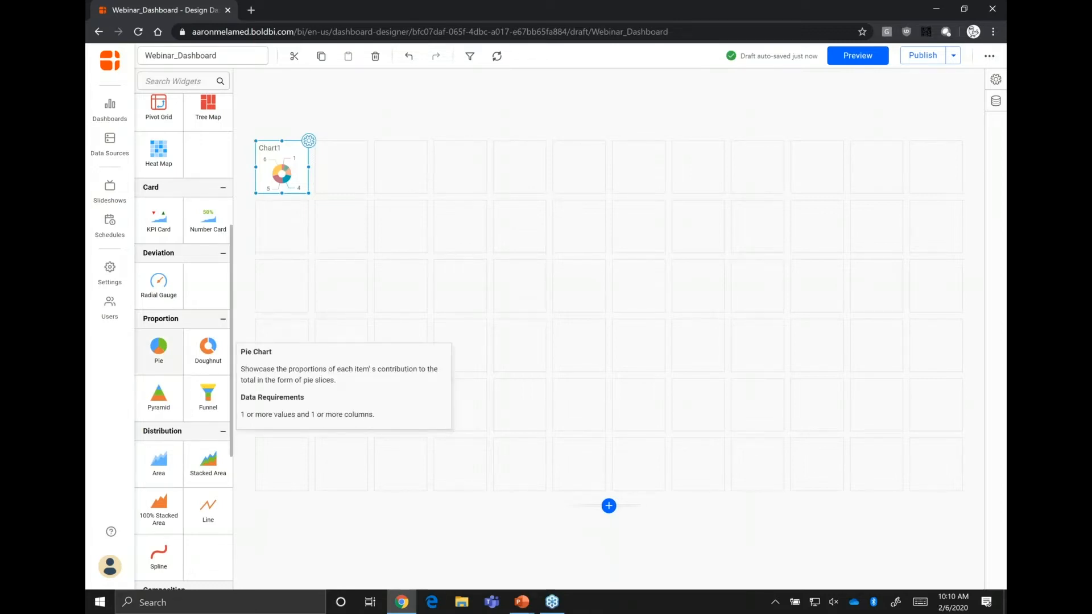
Place a Number Card in the third cell of the canvas's top row.
scroll(159, 349, "up", 4)
left_click_drag(208, 429, 415, 177)
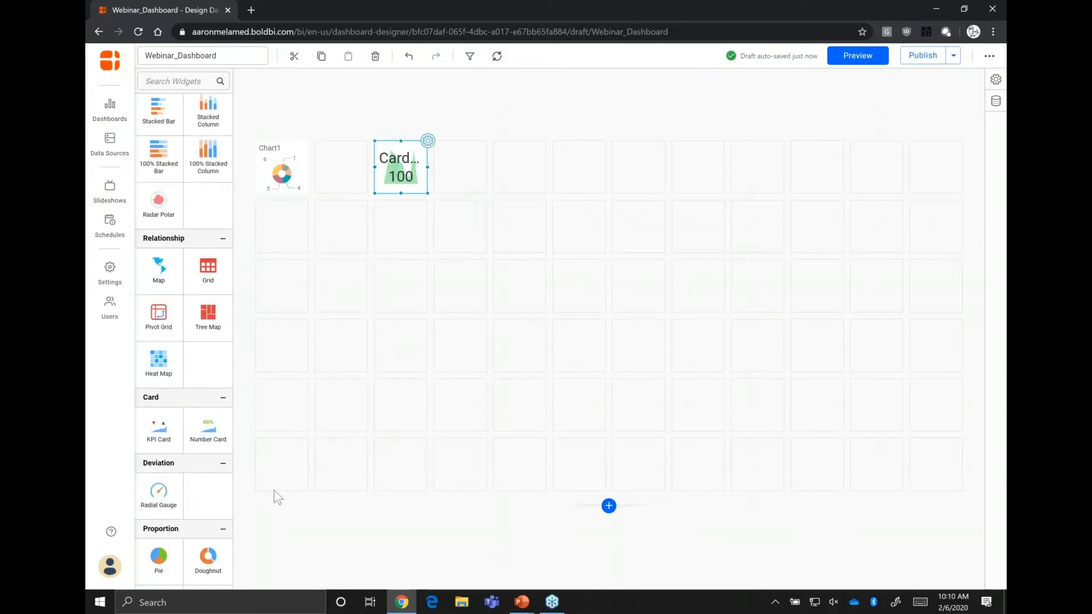
scroll(192, 395, "up", 2)
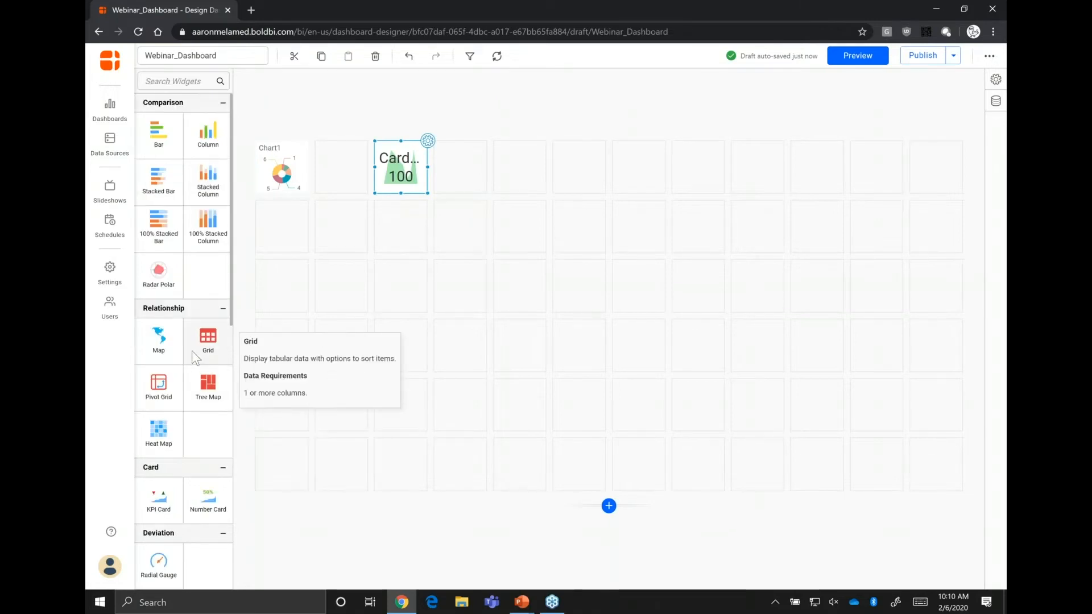
Place a Funnel chart in the sixth cell of the canvas's top row.
scroll(210, 348, "down", 4)
left_click_drag(208, 394, 568, 181)
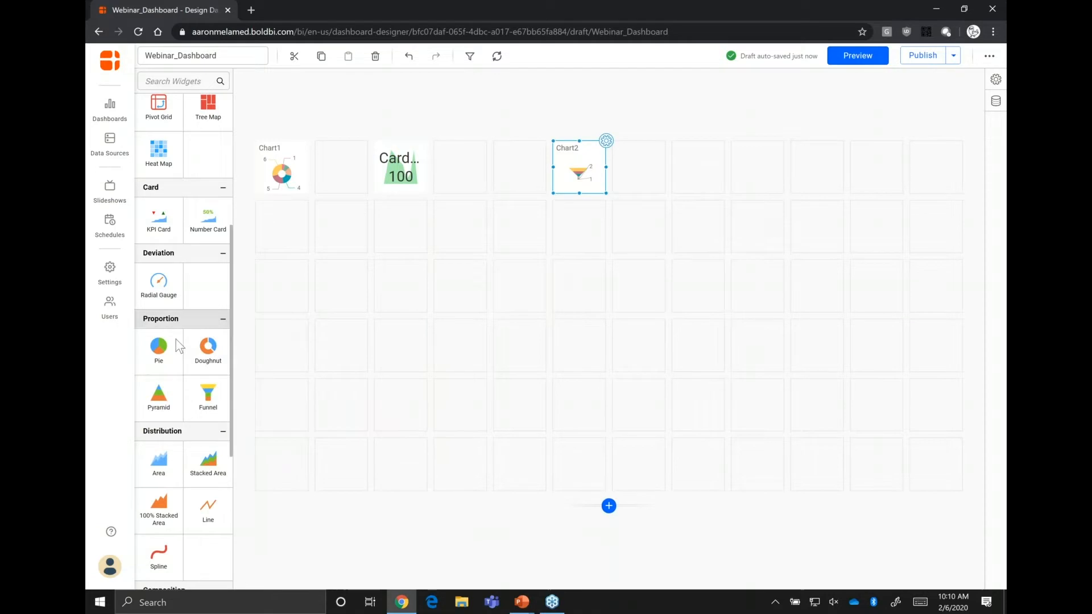
Place a Combo Chart in the seventh cell and a Stacked Area chart in the first cell of the canvas's fourth row.
scroll(160, 476, "down", 5)
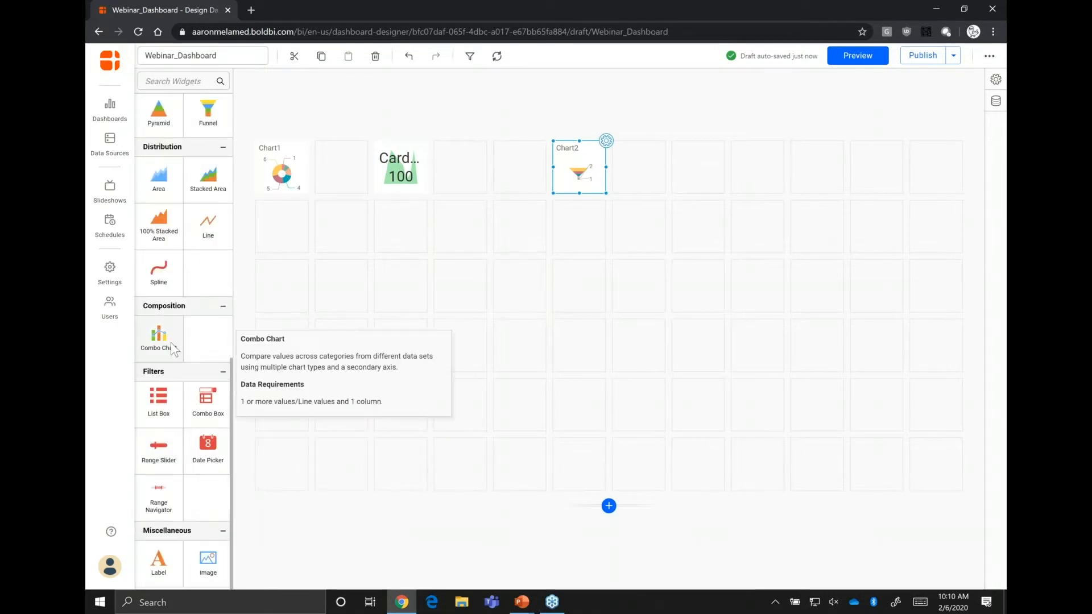
left_click_drag(169, 348, 639, 351)
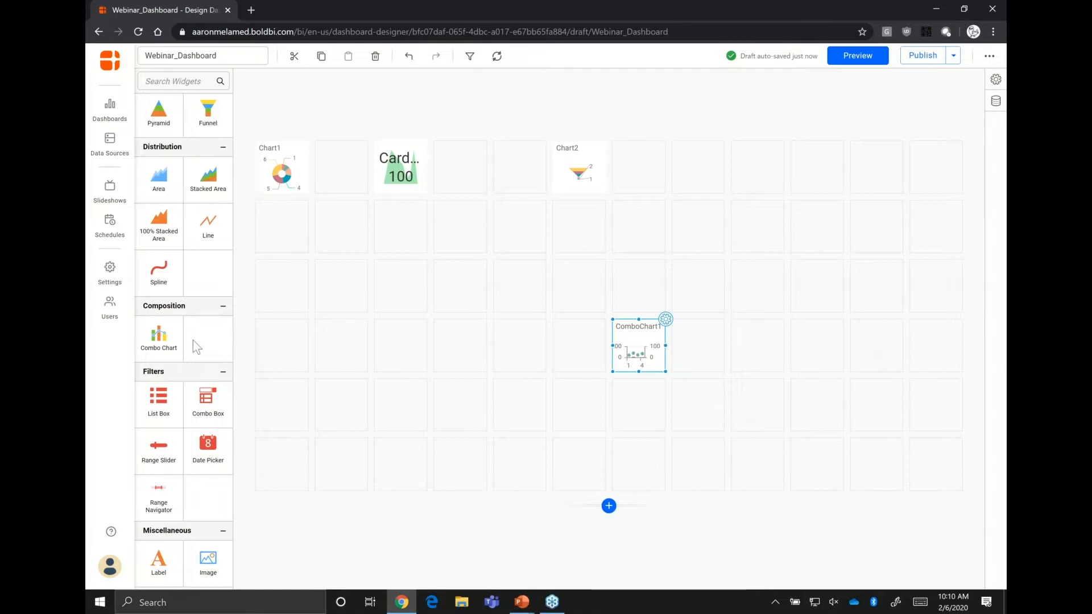
scroll(182, 319, "up", 1)
left_click_drag(208, 245, 299, 347)
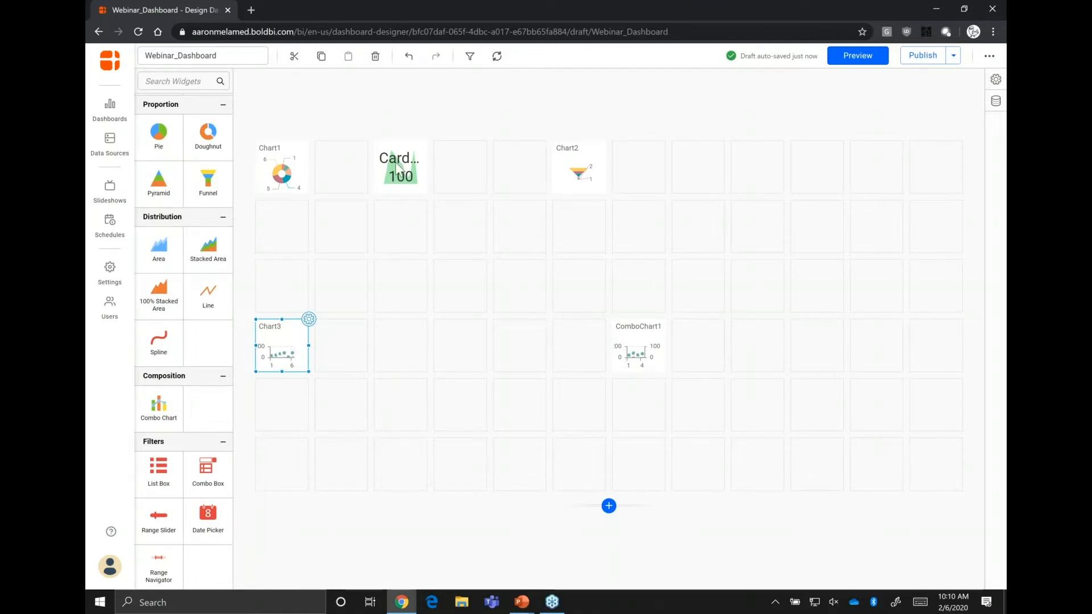
In the top row, move the Number Card to the fourth cell and the Funnel chart to the eighth, and place a Radial Gauge in the sixth.
left_click_drag(397, 163, 447, 159)
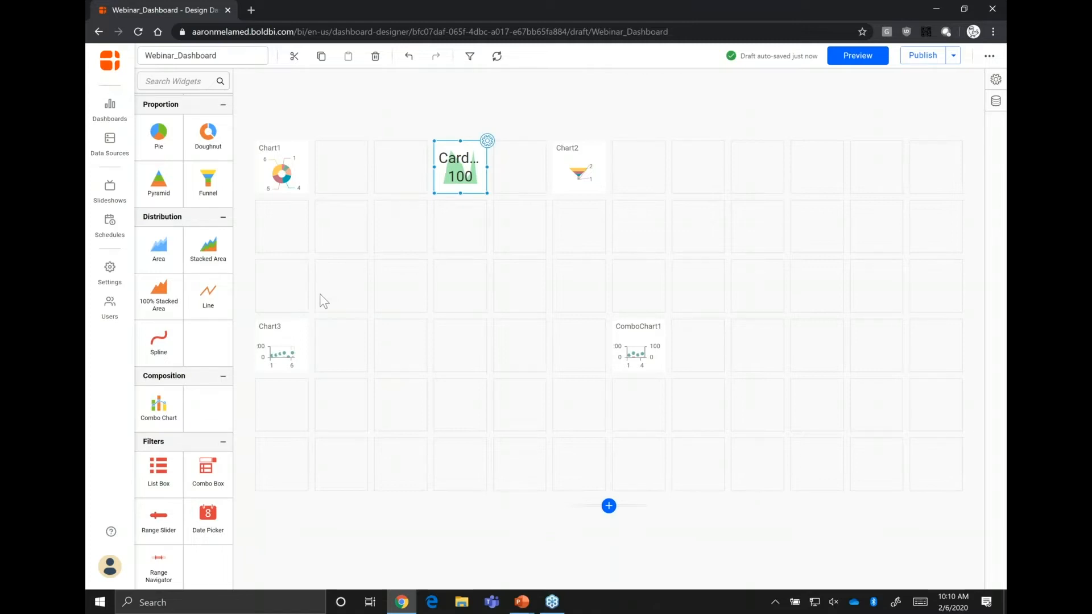
left_click_drag(581, 177, 701, 166)
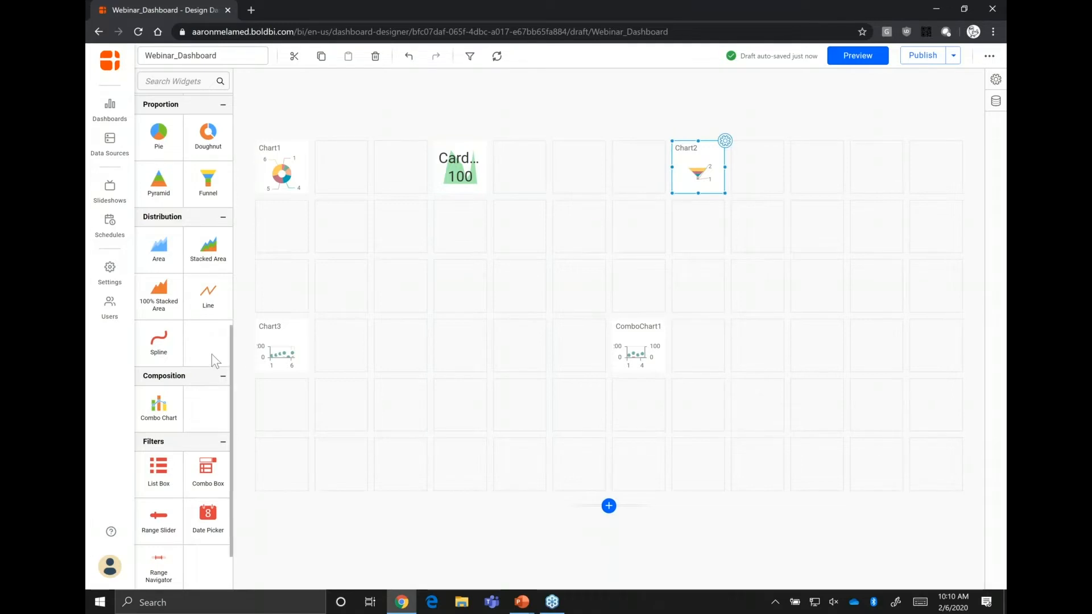
scroll(211, 351, "up", 5)
left_click_drag(167, 350, 562, 266)
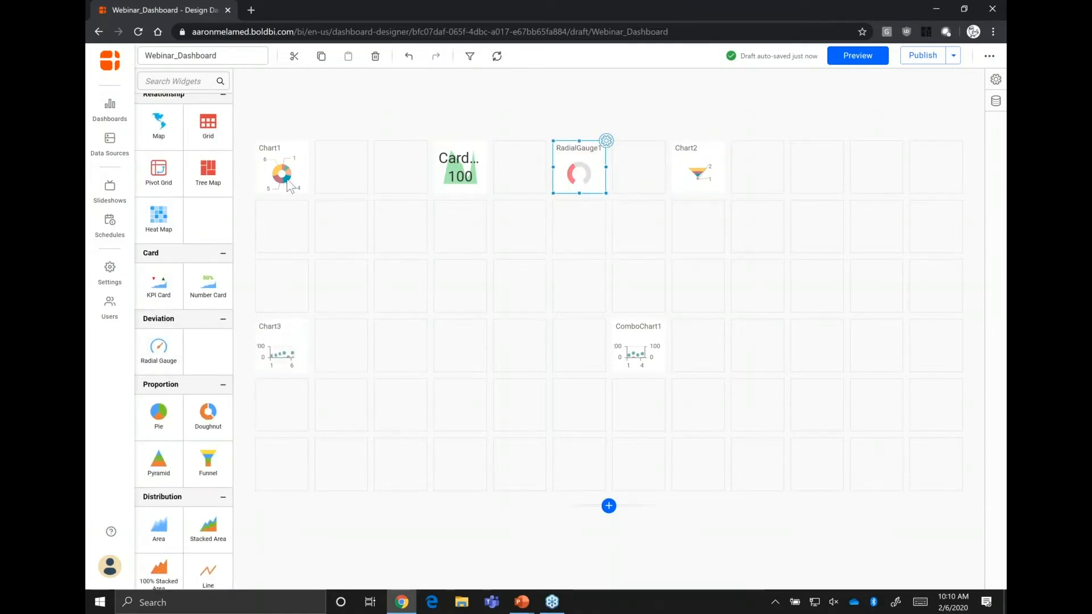
Enlarge the Doughnut chart and the Stacked Area chart to three by three cells each.
left_click(302, 192)
left_click_drag(306, 194, 415, 269)
left_click(280, 350)
left_click_drag(310, 371, 458, 438)
Enlarge the Number Card and the Radial Gauge in the top row to two by two cells each.
left_click(484, 191)
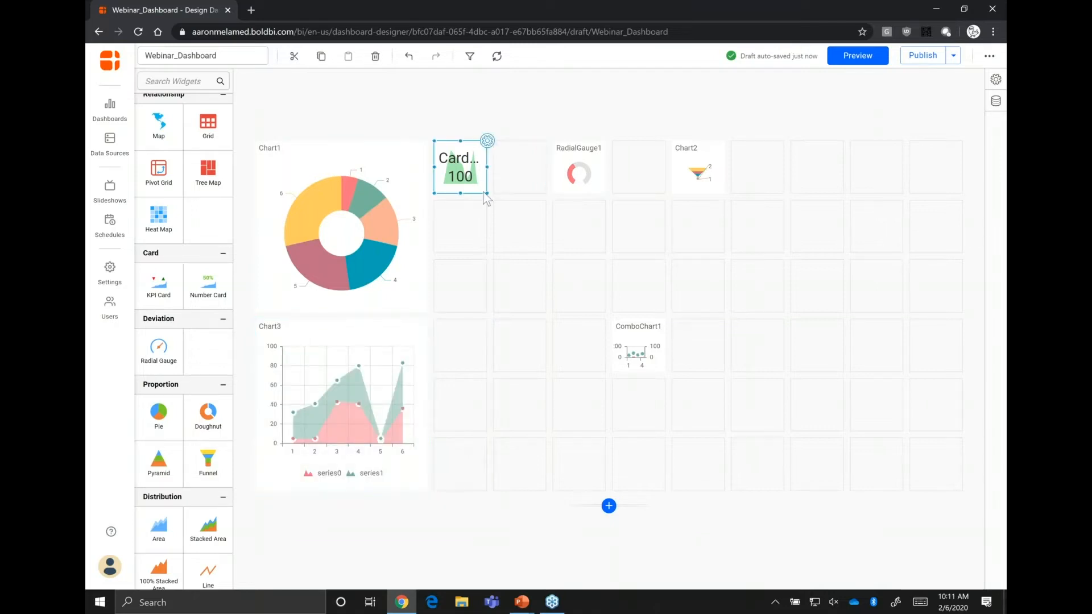
left_click_drag(486, 194, 533, 237)
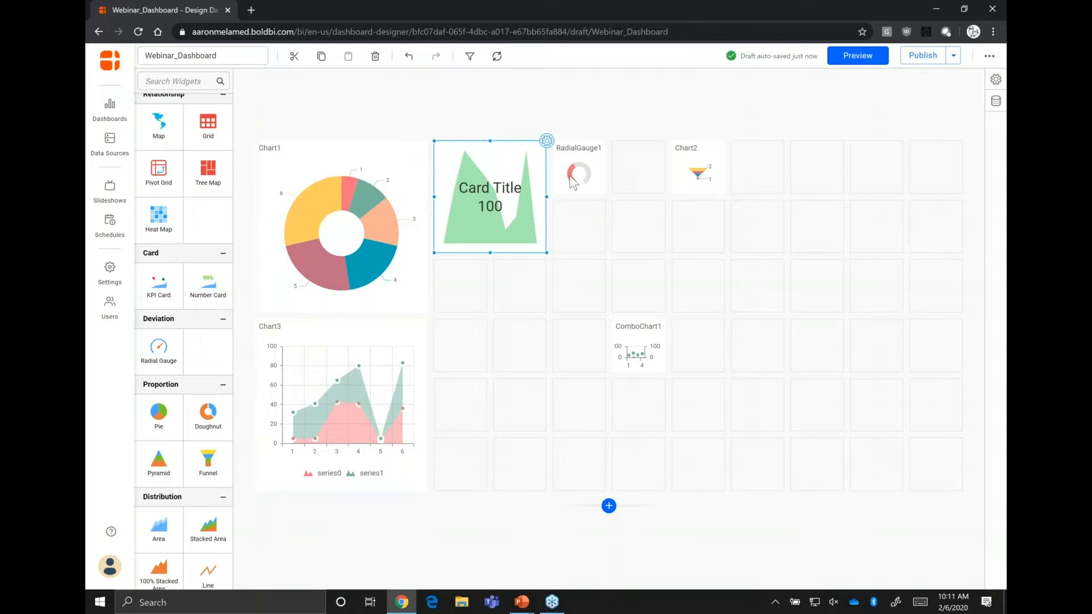
mouse_move(698, 172)
left_mouse_down()
mouse_move(713, 172)
mouse_move(691, 172)
left_mouse_up()
left_click(579, 182)
left_click_drag(602, 194, 662, 233)
Enlarge the Funnel chart to five columns by three rows and extend the Radial Gauge to three rows tall.
left_click(711, 173)
left_click_drag(724, 195, 956, 238)
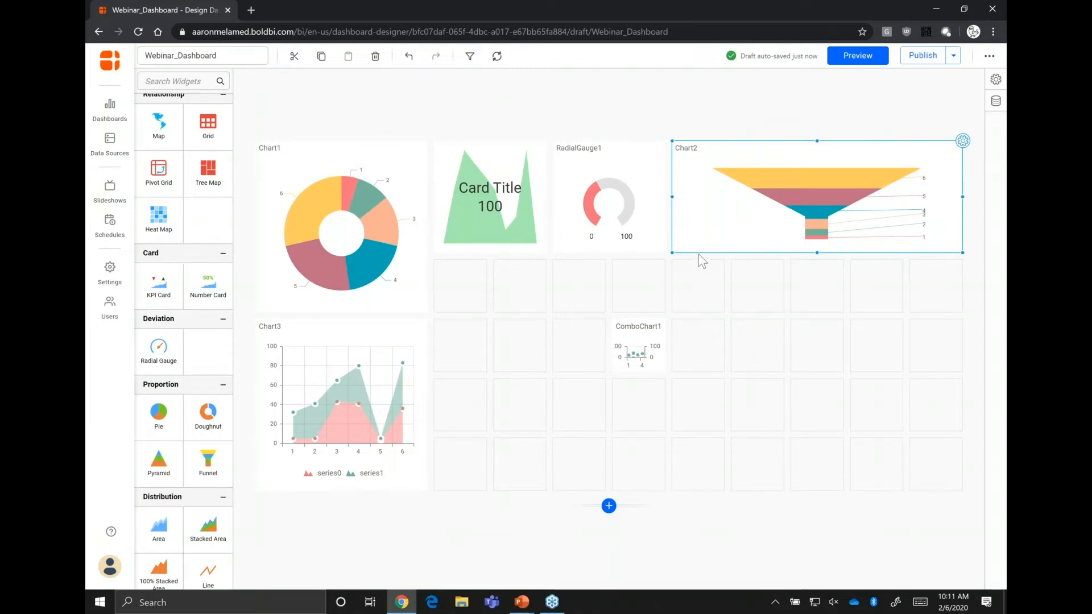
left_click(629, 226)
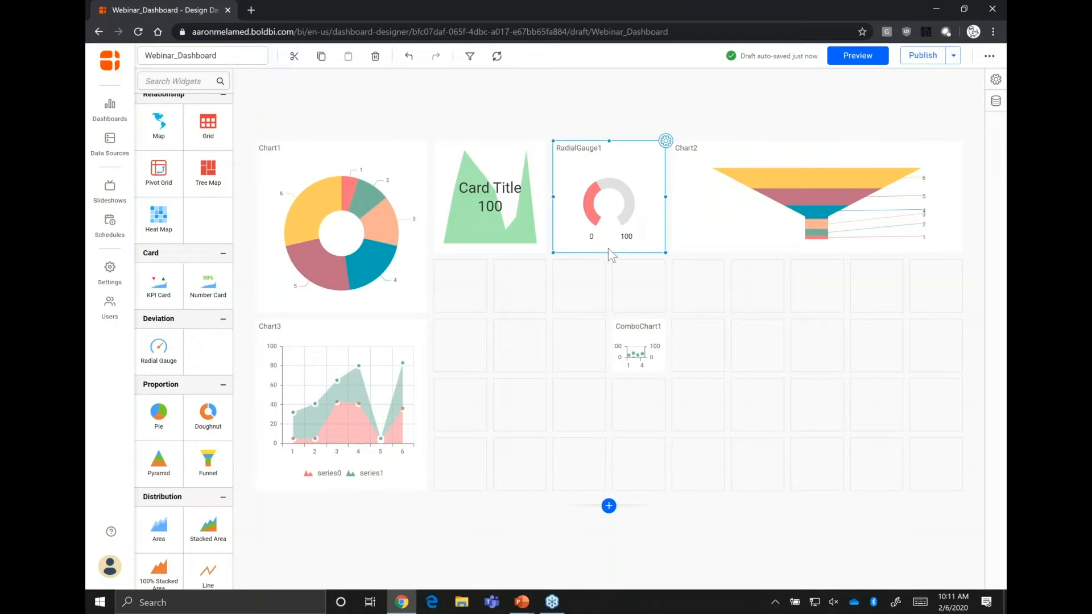
left_click_drag(611, 265, 621, 309)
left_click(790, 249)
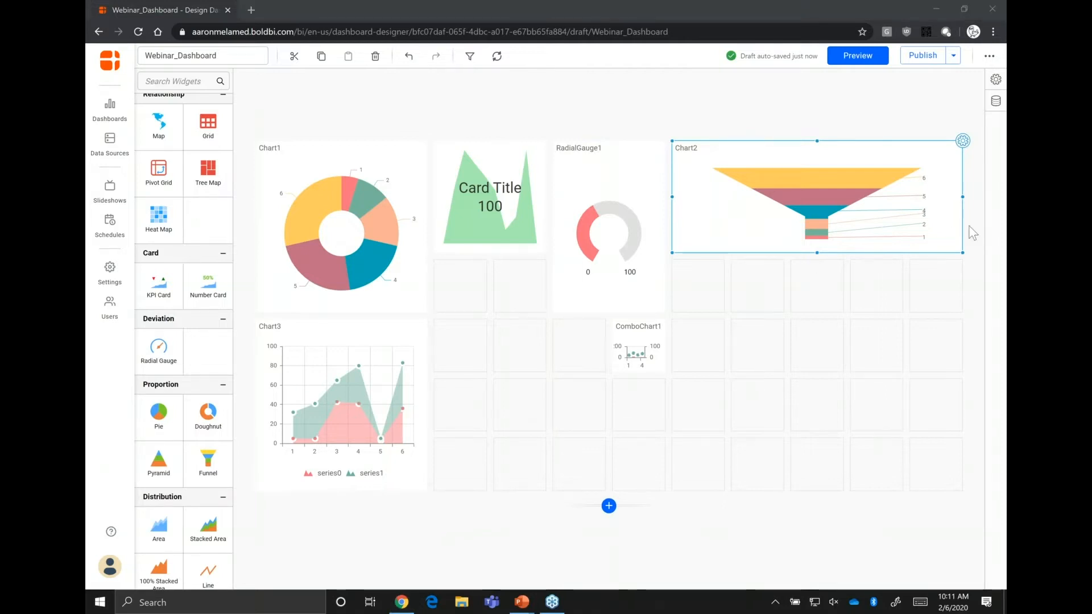
Enlarge the Combo Chart to seven columns by three rows, filling the area below the Radial Gauge and the Funnel chart.
left_click(638, 347)
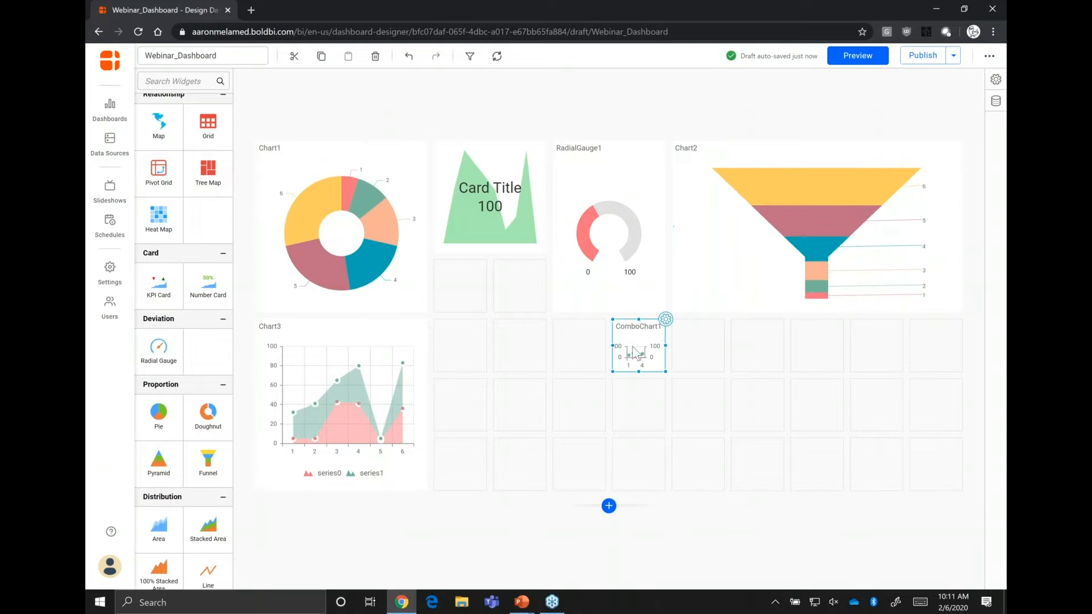
left_click_drag(638, 347, 946, 482)
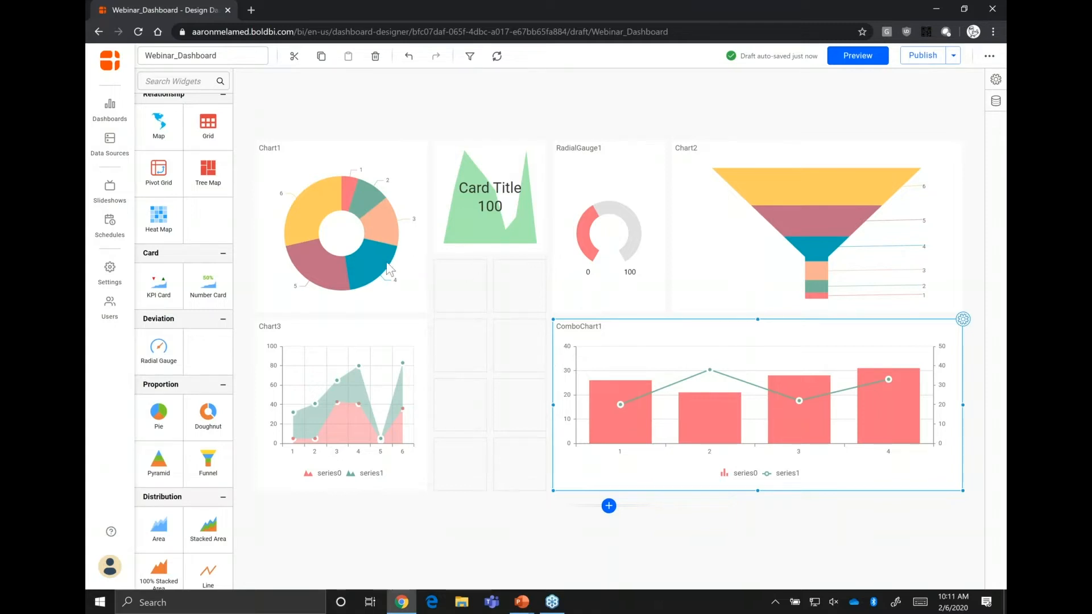
Open the Doughnut chart's properties and name the chart Revenue by Channel.
left_click(380, 237)
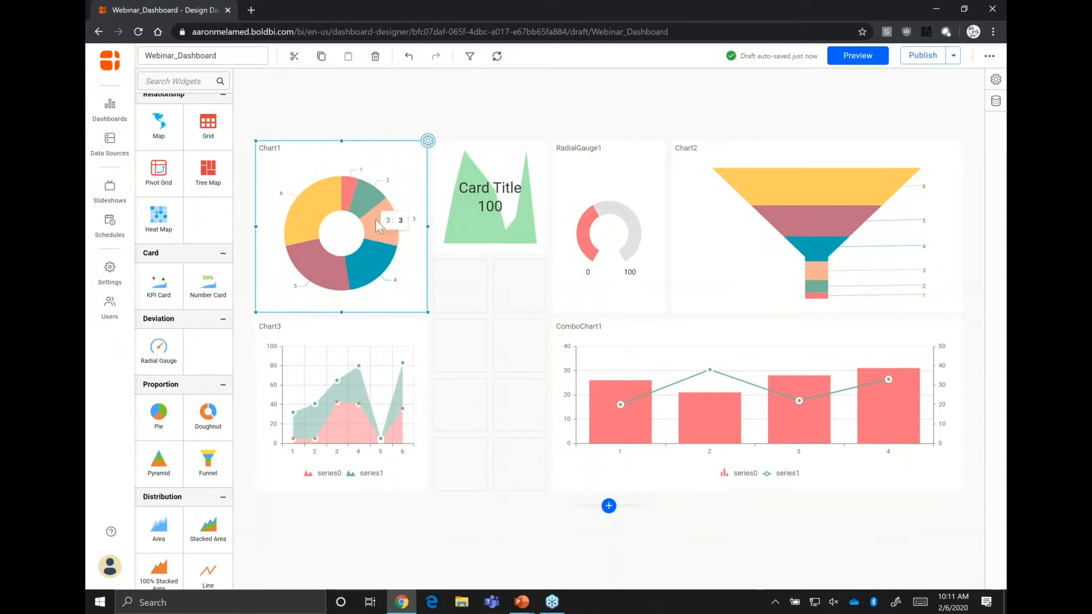
left_click(419, 300)
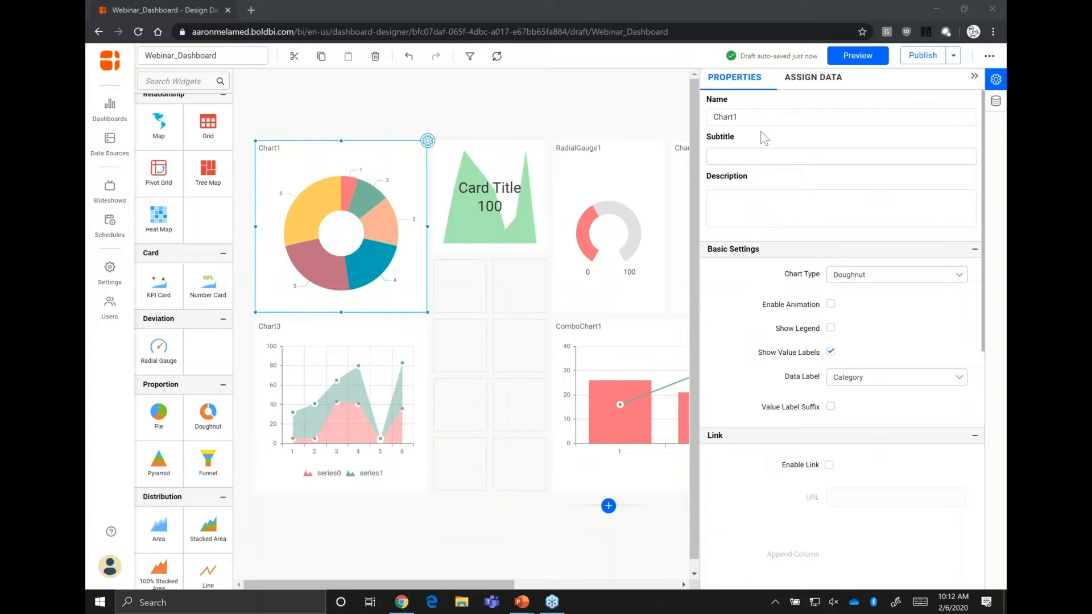
left_click(760, 111)
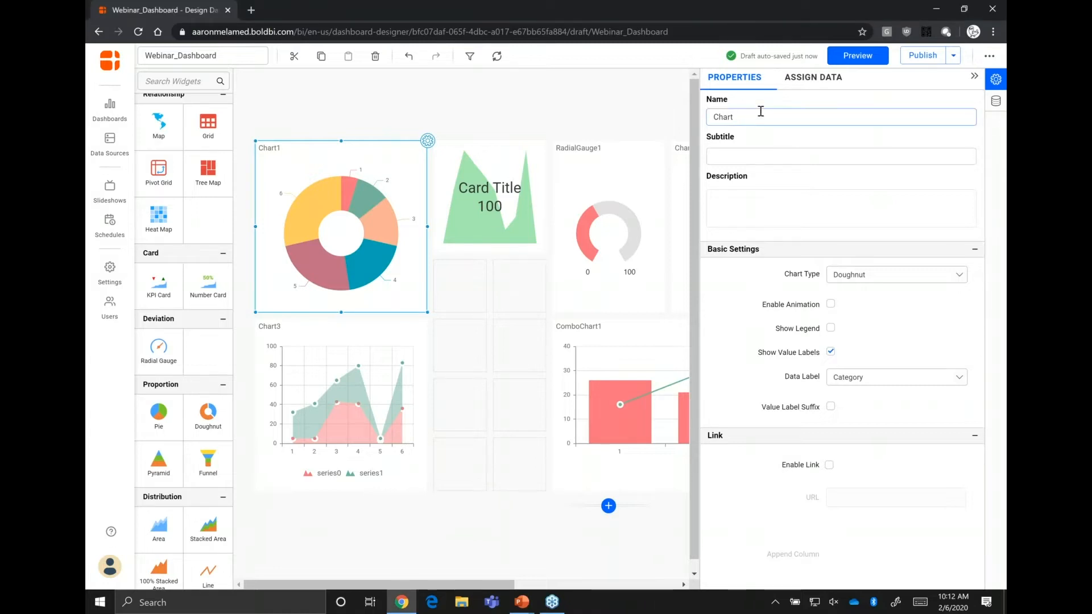
key("BackSpace")
type("REven")
key("BackSpace")
key("BackSpace")
key("BackSpace")
key("BackSpace")
type("evenue by Channel")
Enable animation for the Doughnut chart and set its title alignment to Center.
left_click(830, 304)
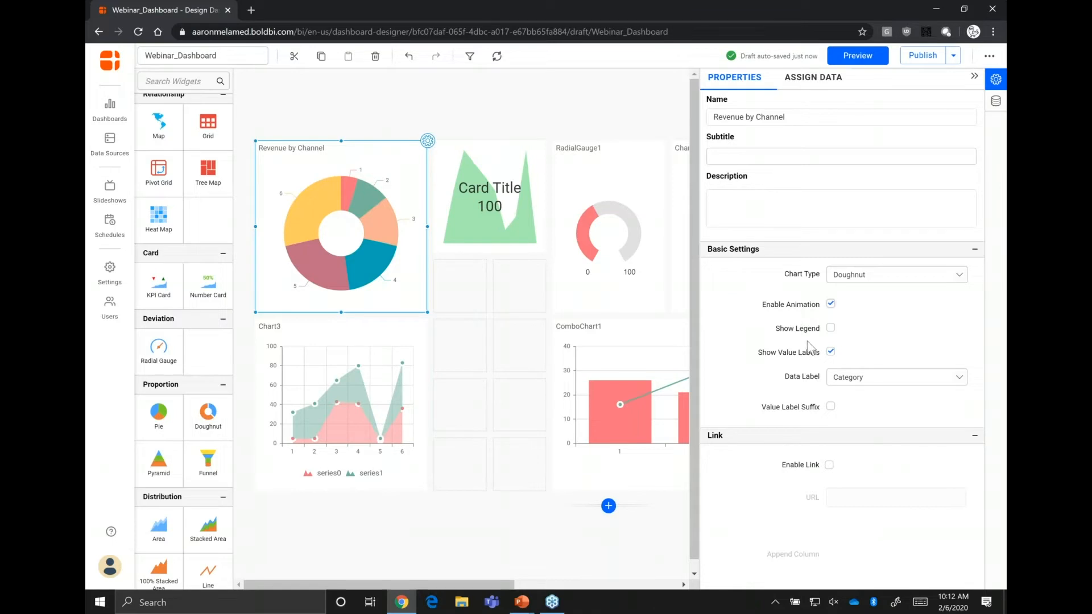
scroll(811, 350, "down", 1)
scroll(810, 348, "down", 5)
scroll(810, 348, "up", 1)
scroll(810, 349, "up", 6)
scroll(810, 349, "down", 7)
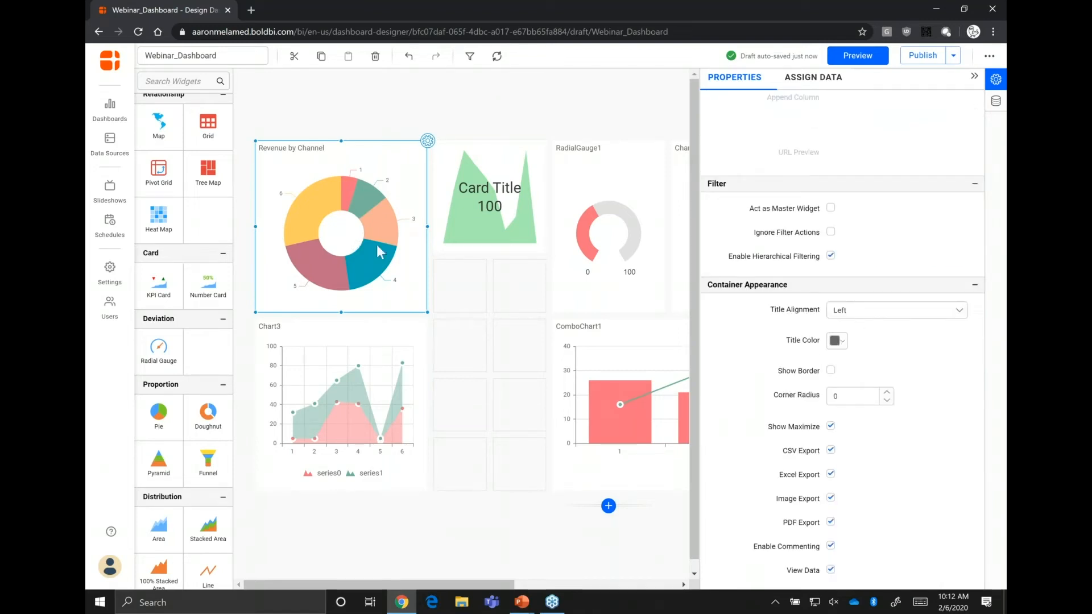
left_click(871, 311)
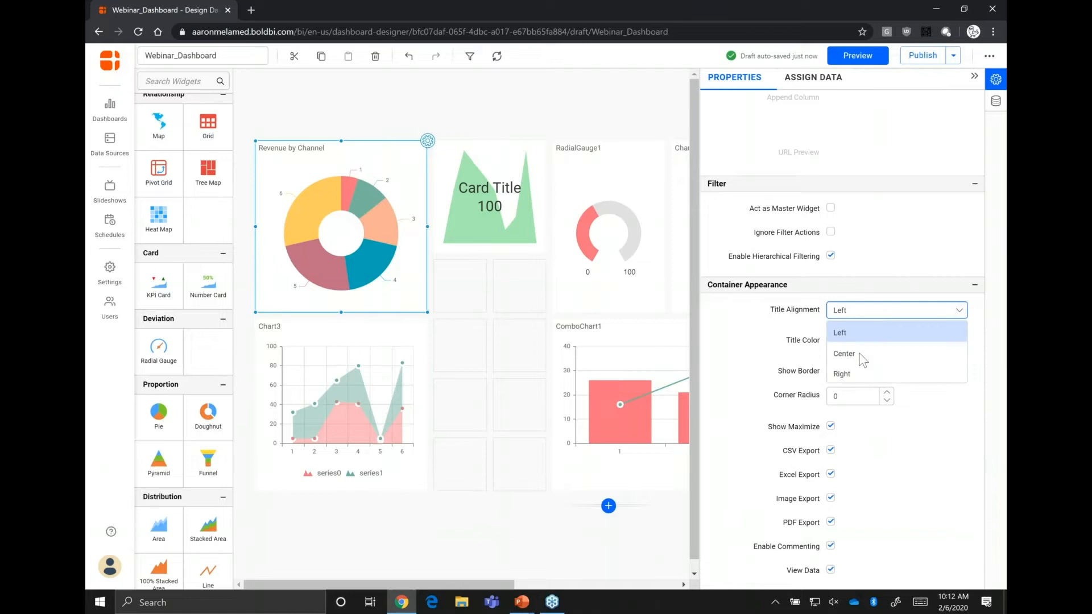
left_click(853, 353)
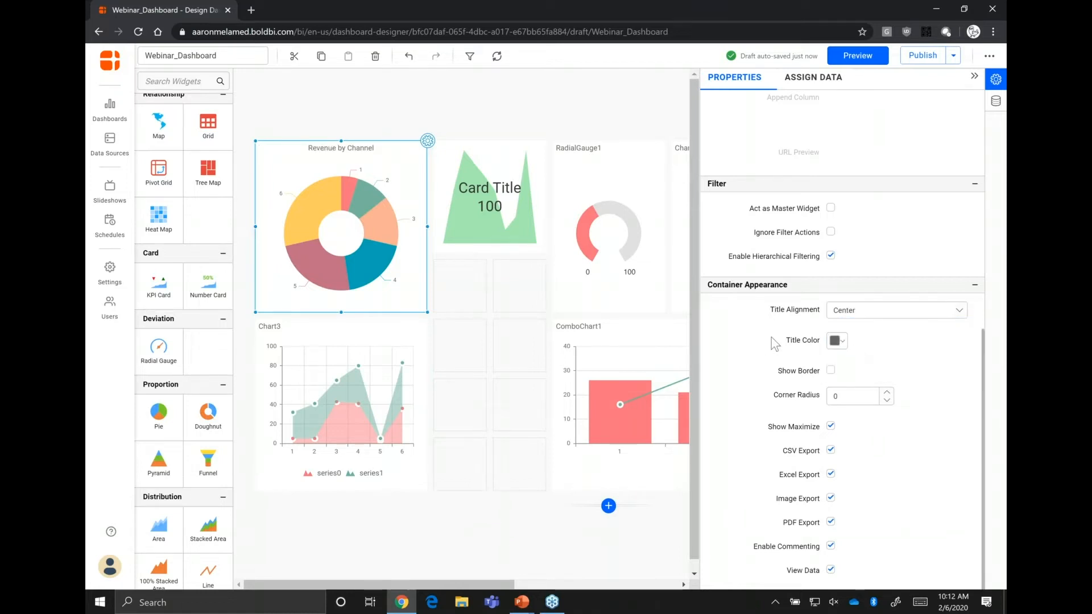
scroll(779, 335, "up", 8)
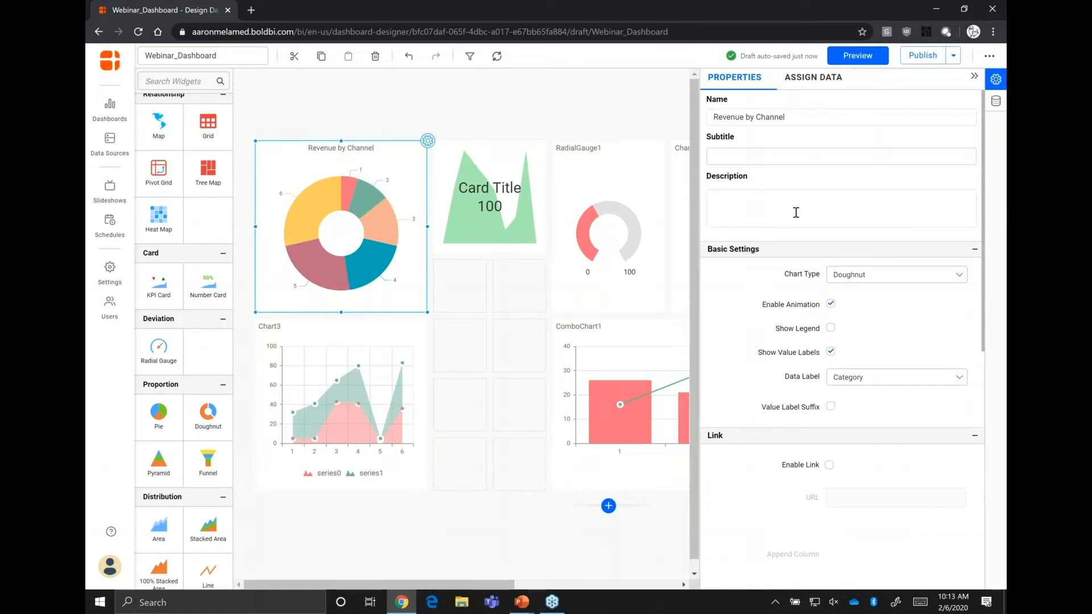
Assign Revenue as the value and Channel_Name as the column of the Doughnut chart, using the Webinar_Marketing Details data source.
left_click(812, 80)
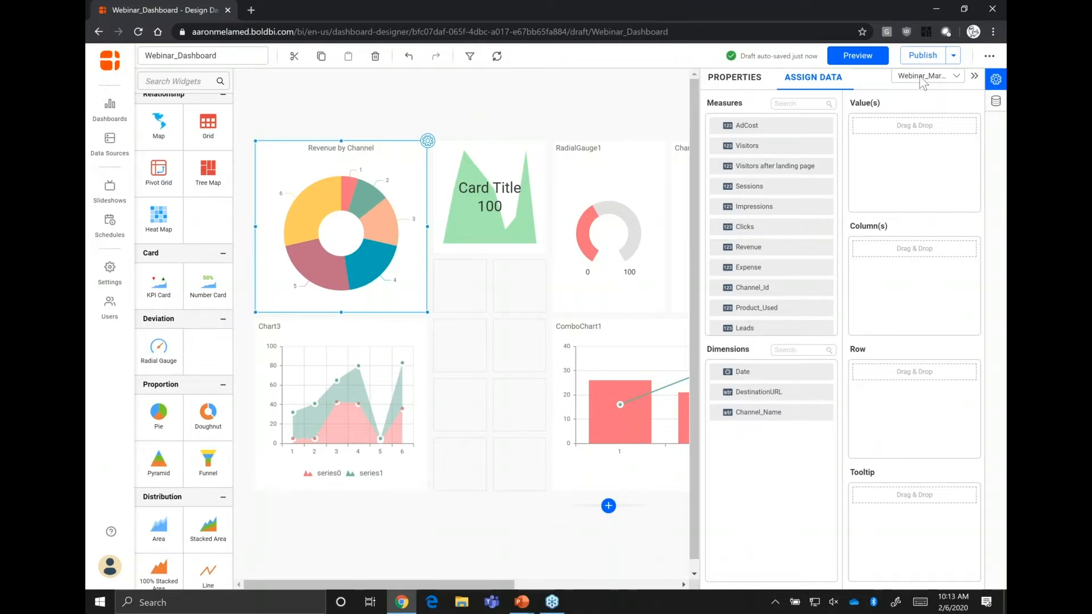
left_click(922, 80)
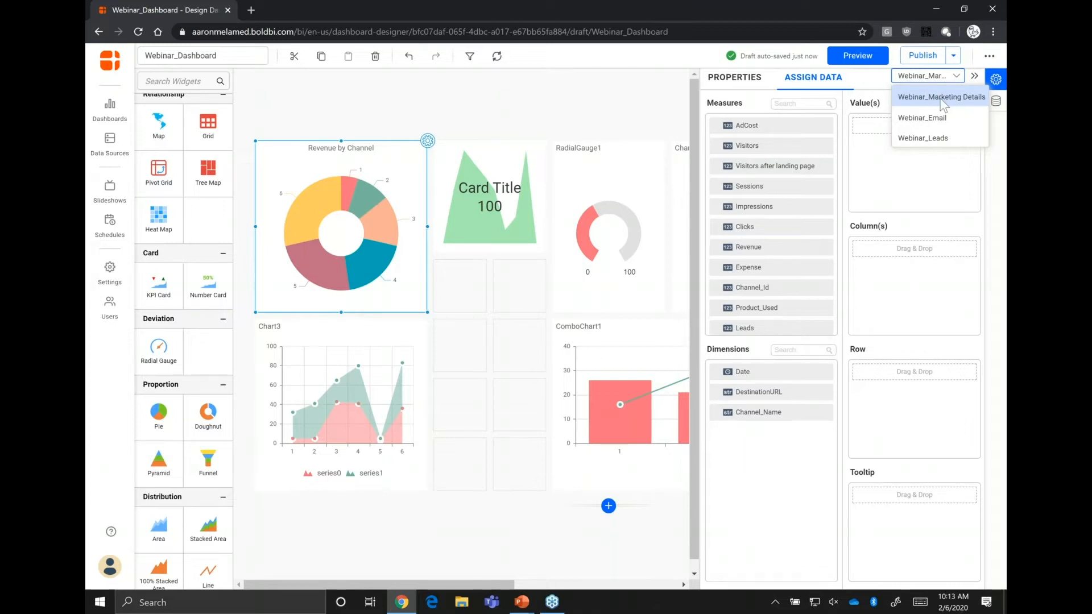
left_click(926, 176)
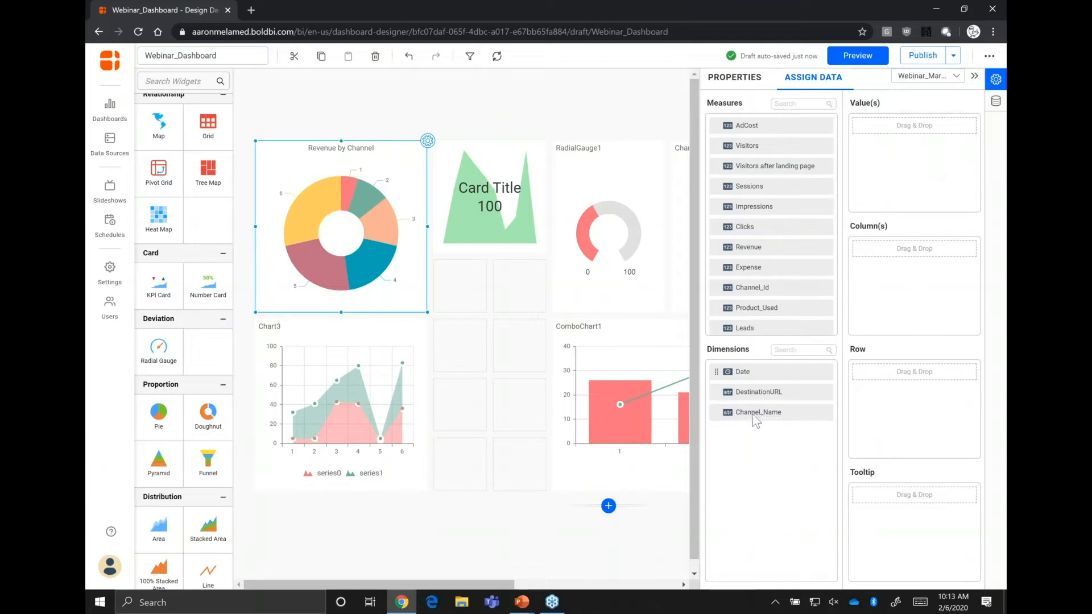
left_click_drag(747, 413, 765, 411)
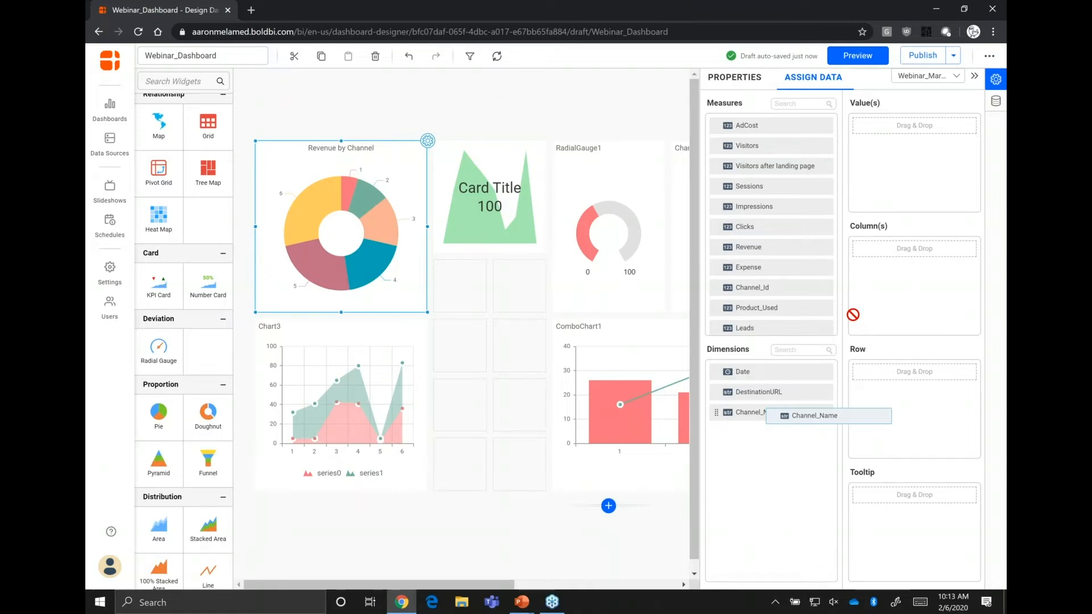
left_click_drag(853, 315, 887, 261)
mouse_move(892, 202)
left_mouse_down()
mouse_move(912, 187)
mouse_move(882, 199)
left_mouse_up()
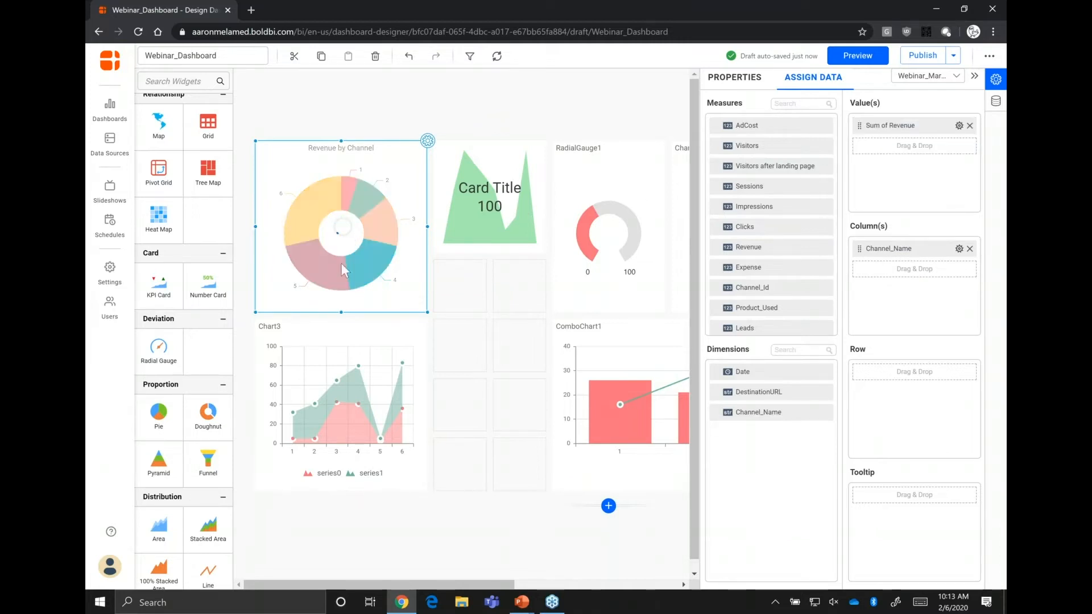
mouse_move(380, 224)
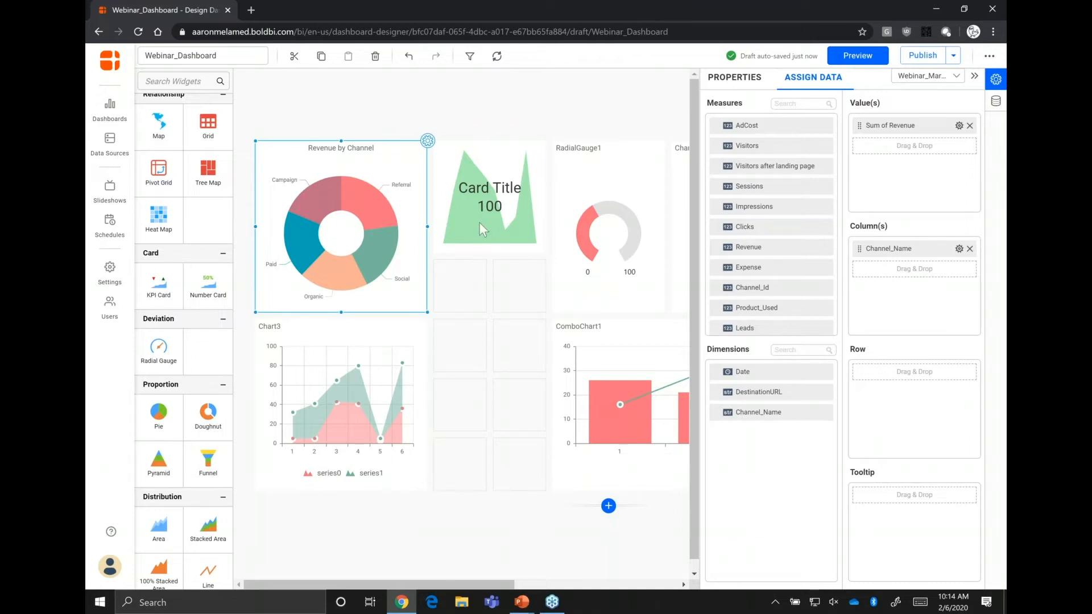
mouse_move(370, 243)
Name the Number Card Total Clicks by Channel and look through its remaining property settings.
left_click(495, 238)
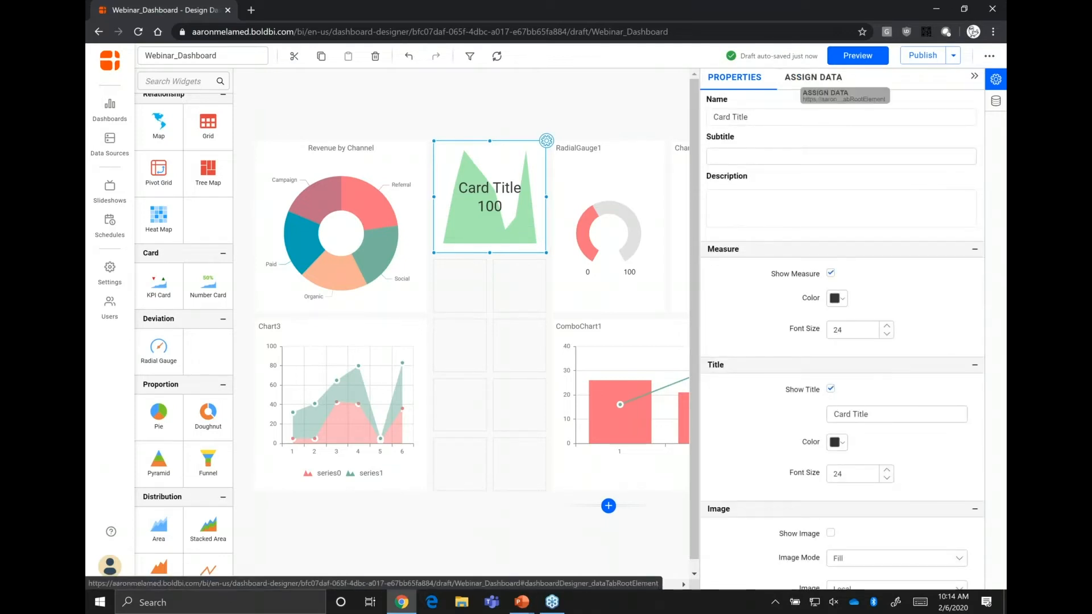
left_click_drag(792, 120, 685, 120)
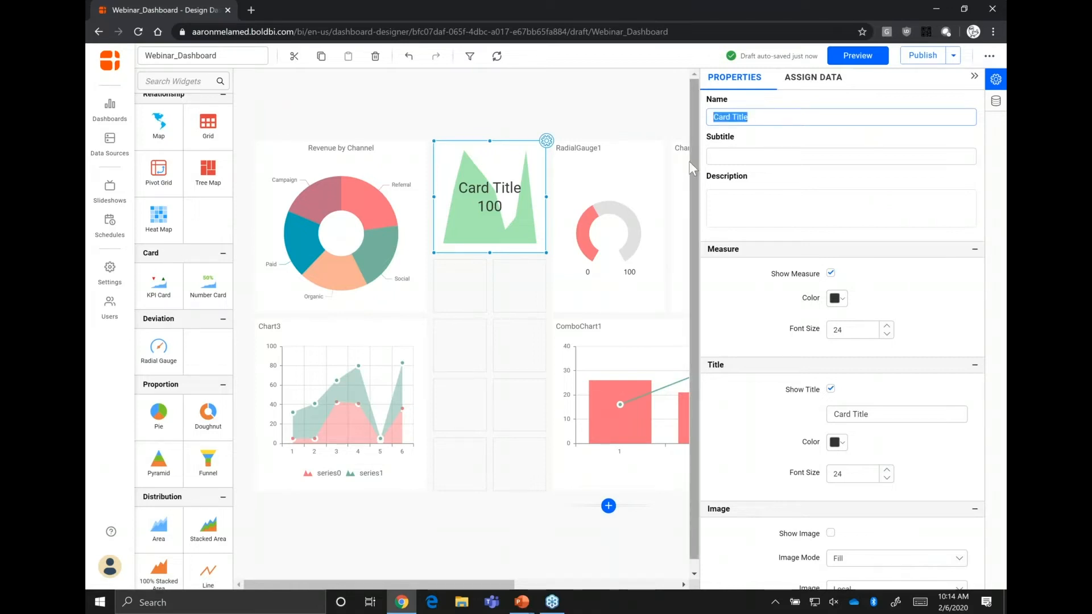
type("Total")
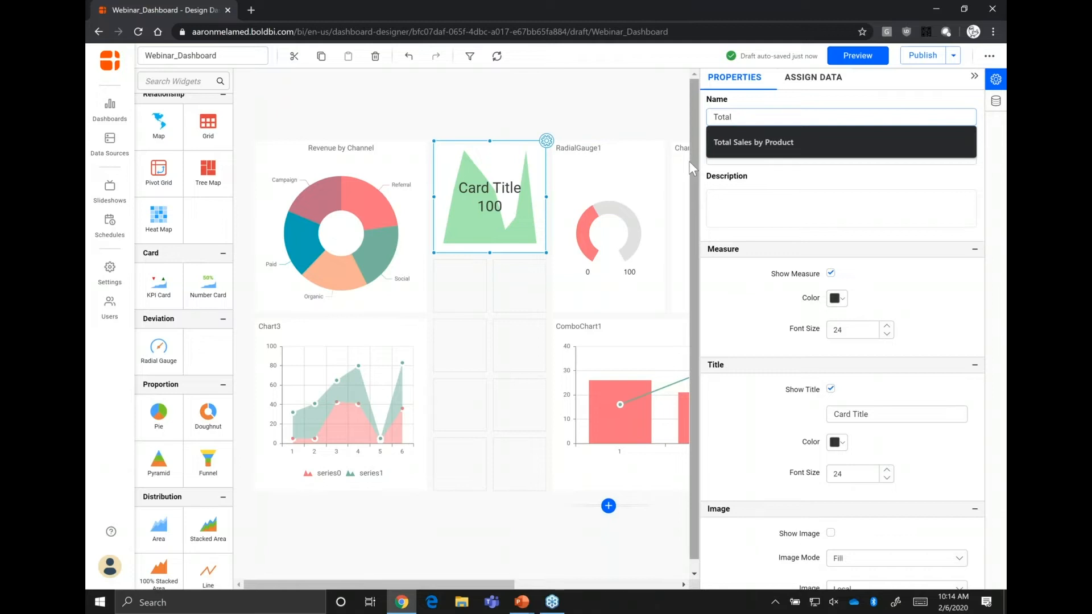
type(" Clicks")
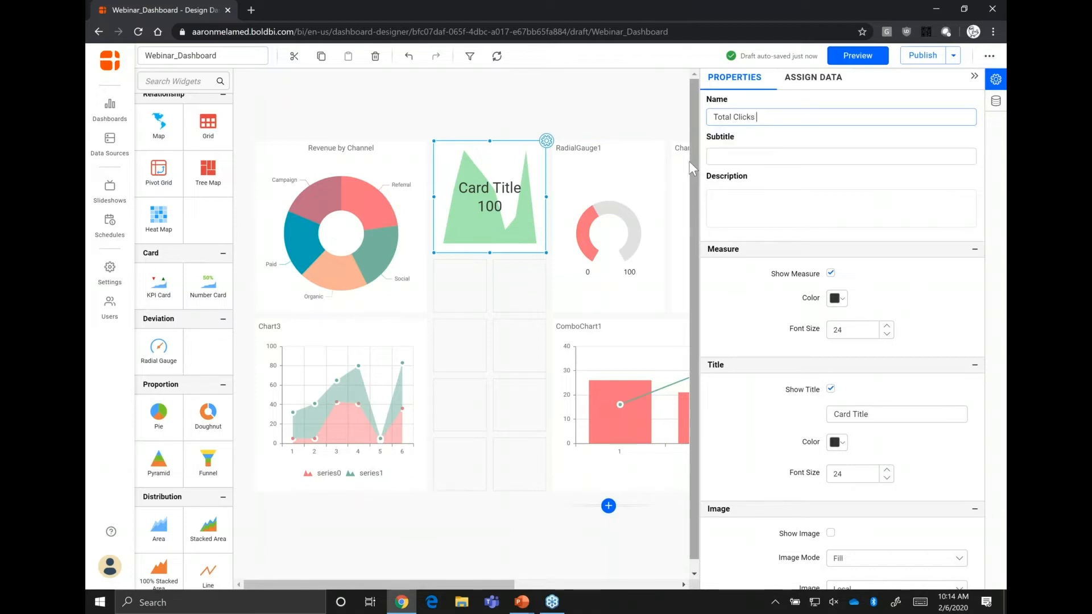
type(" by Channel")
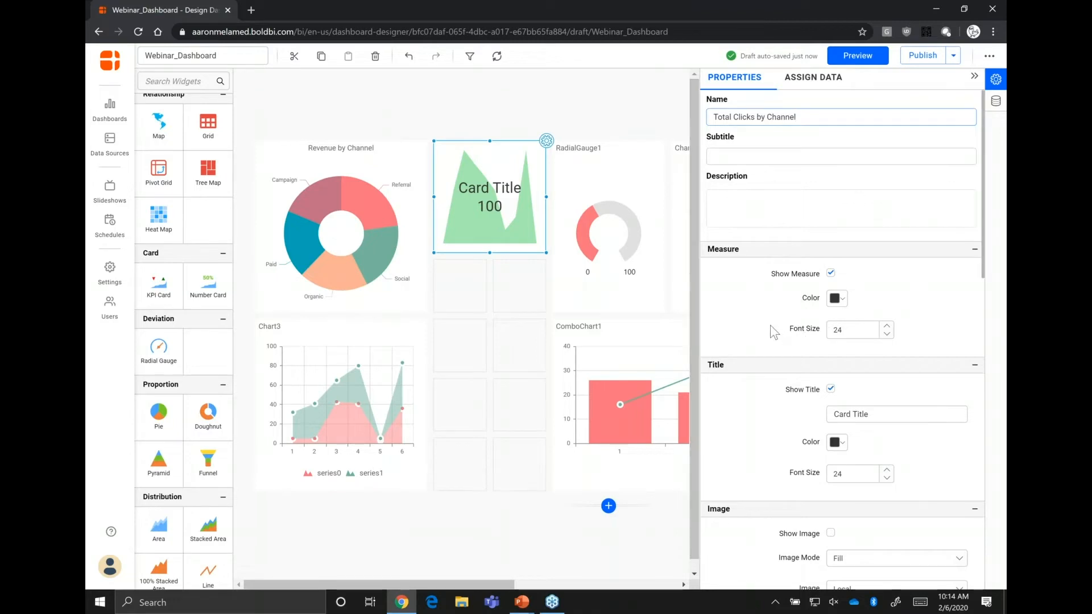
scroll(773, 333, "down", 6)
scroll(864, 316, "down", 6)
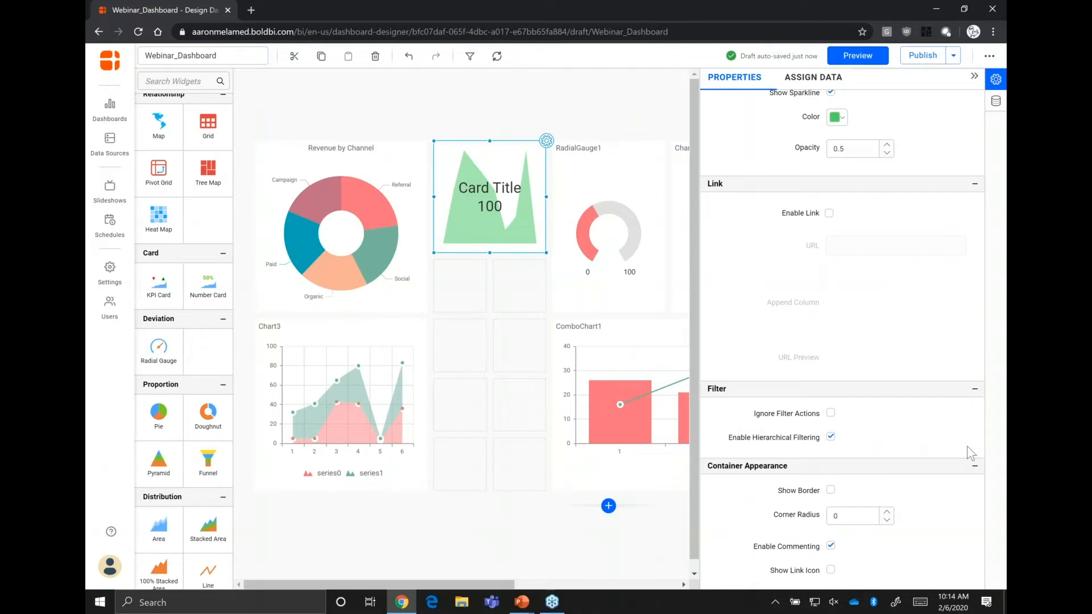
scroll(884, 318, "up", 8)
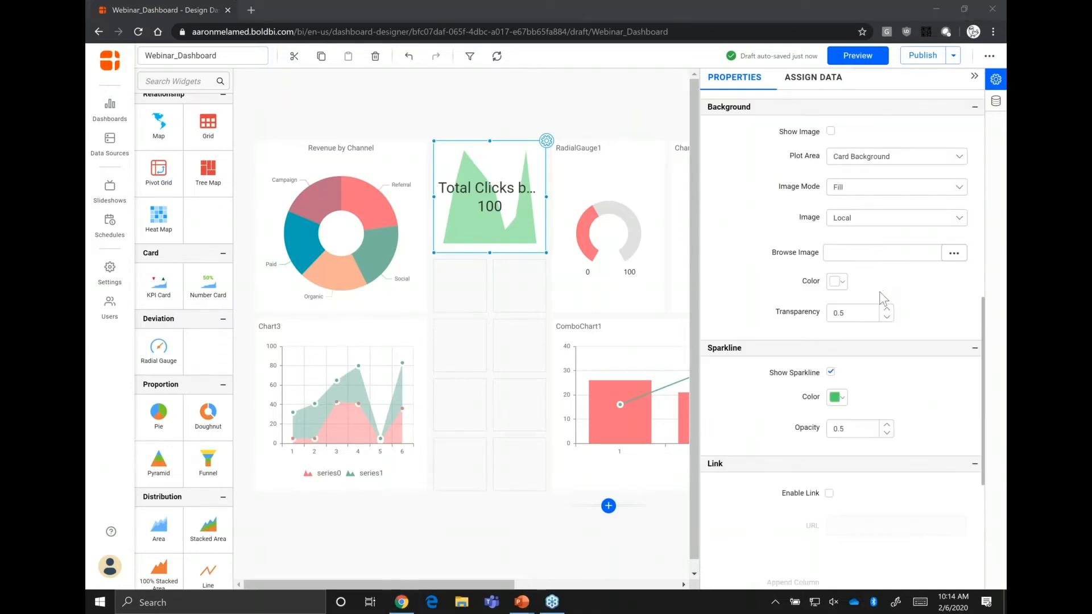
Assign Clicks as the measure and Channel_Name as the series of the Total Clicks by Channel Number Card.
scroll(881, 347, "up", 4)
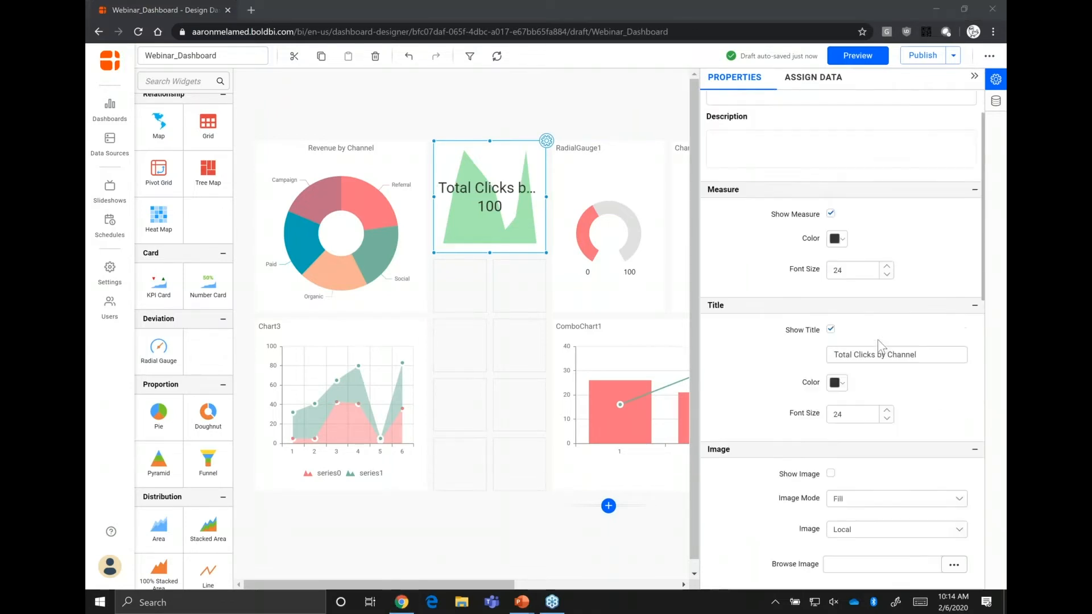
scroll(895, 324, "down", 2)
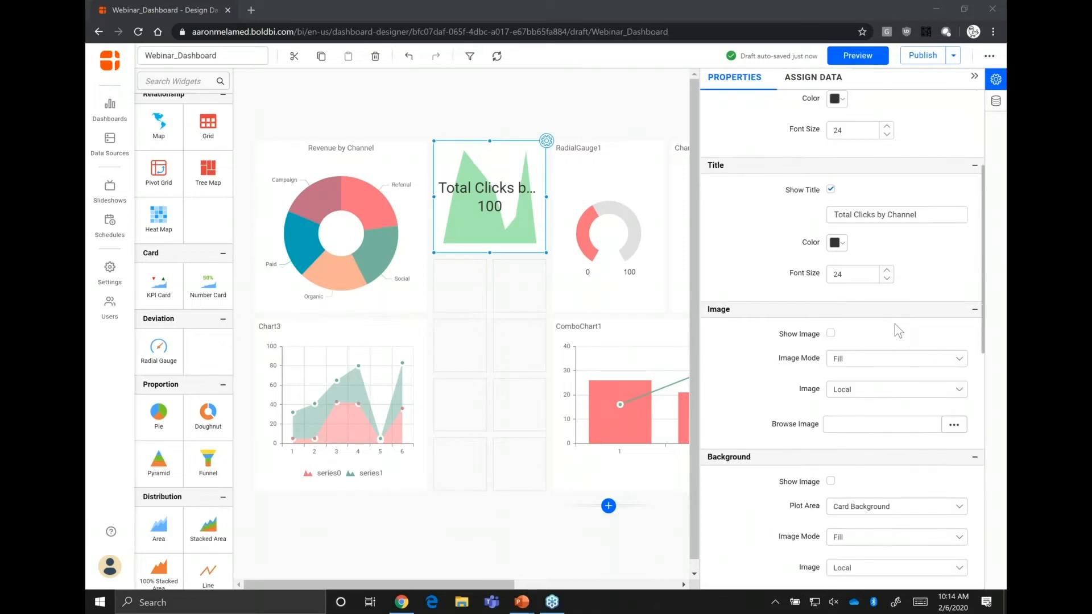
scroll(895, 324, "down", 1)
scroll(830, 259, "up", 4)
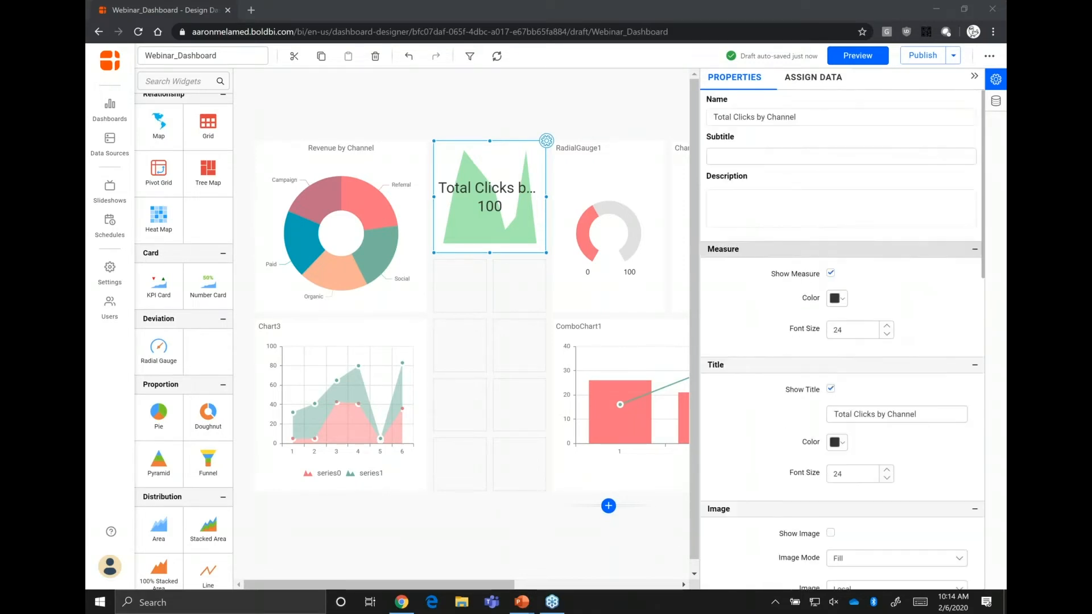
left_click(810, 80)
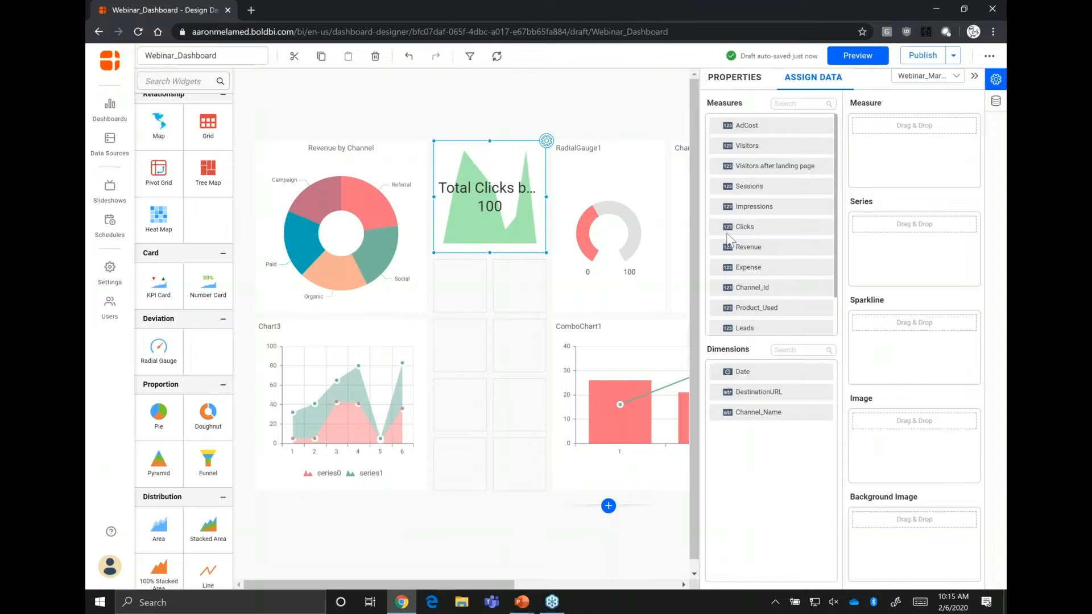
left_click_drag(718, 229, 864, 126)
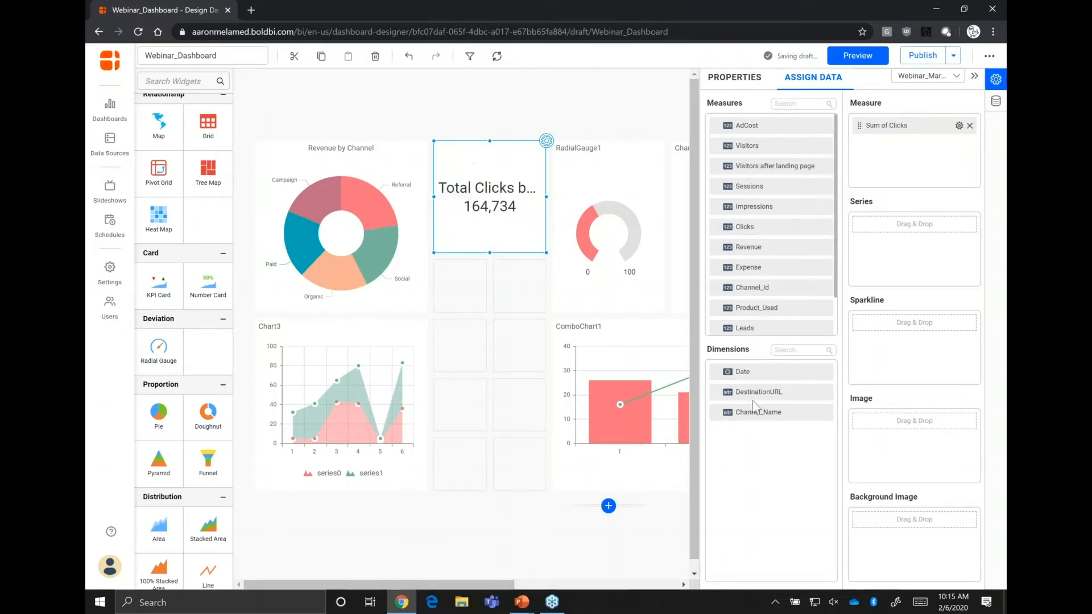
left_click_drag(723, 417, 868, 230)
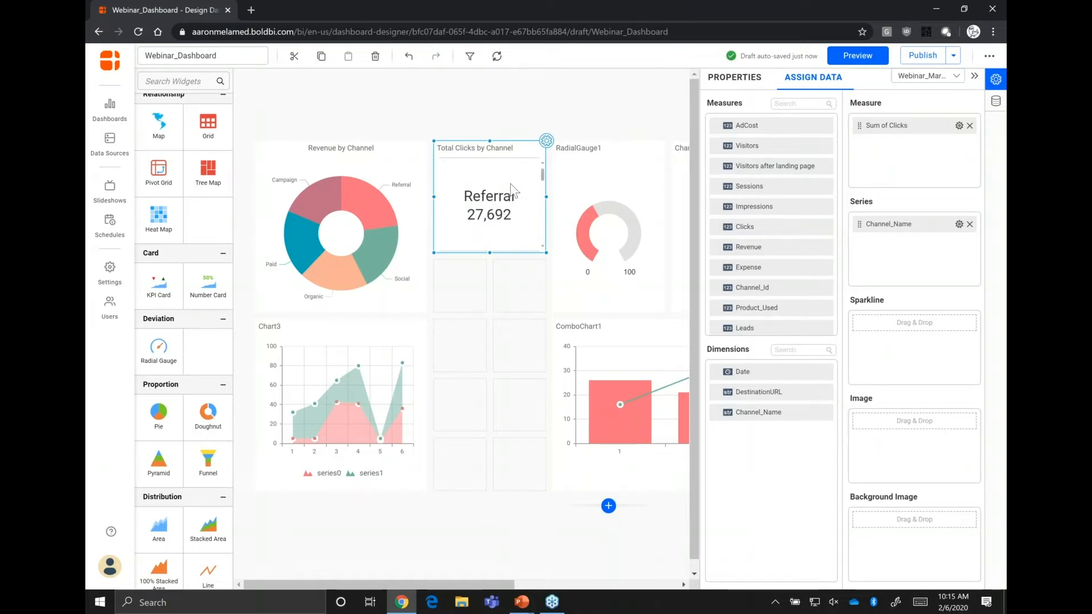
Look through the click figures of each channel in the Total Clicks by Channel card.
scroll(511, 206, "down", 2)
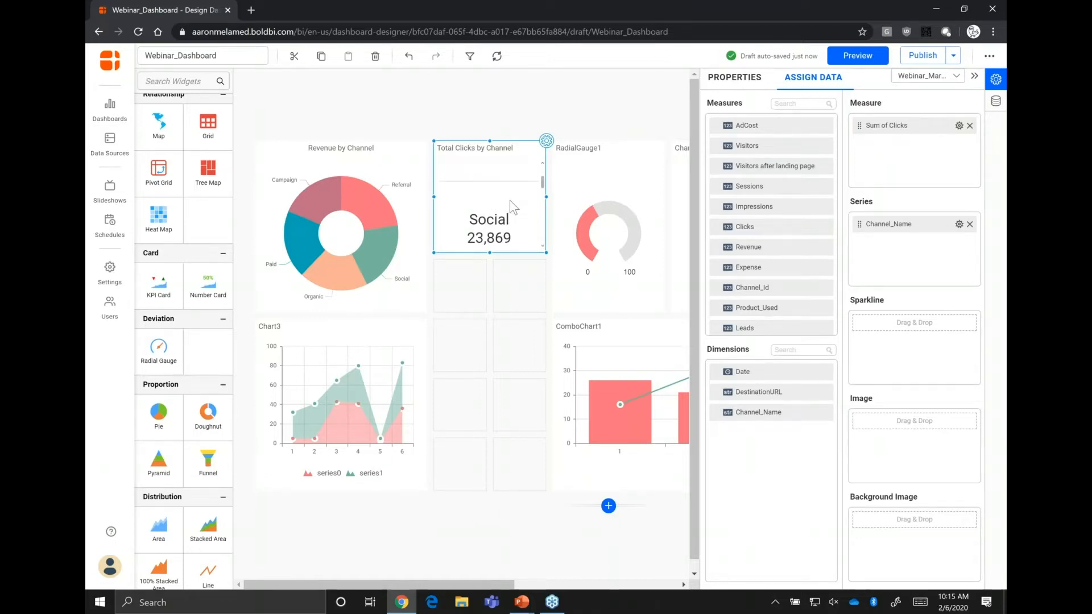
scroll(511, 206, "up", 1)
scroll(511, 207, "up", 2)
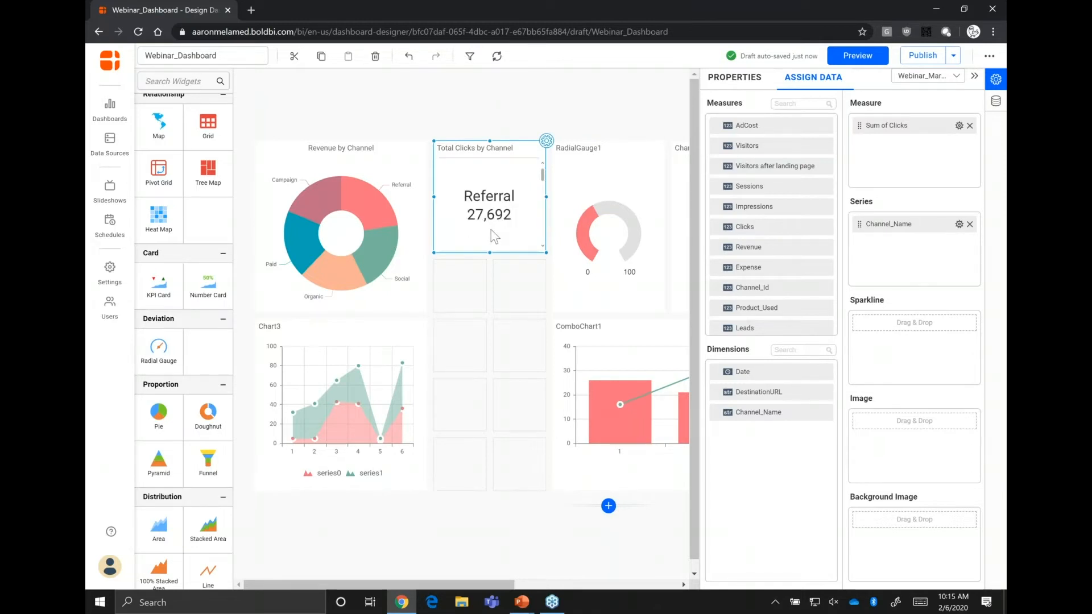
mouse_move(492, 219)
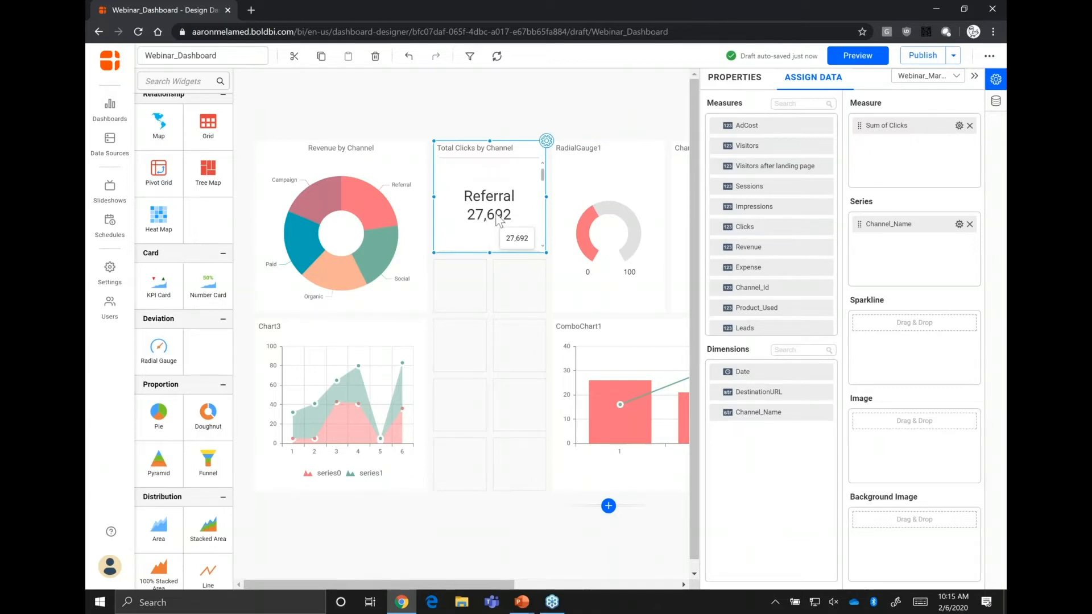
scroll(491, 203, "down", 2)
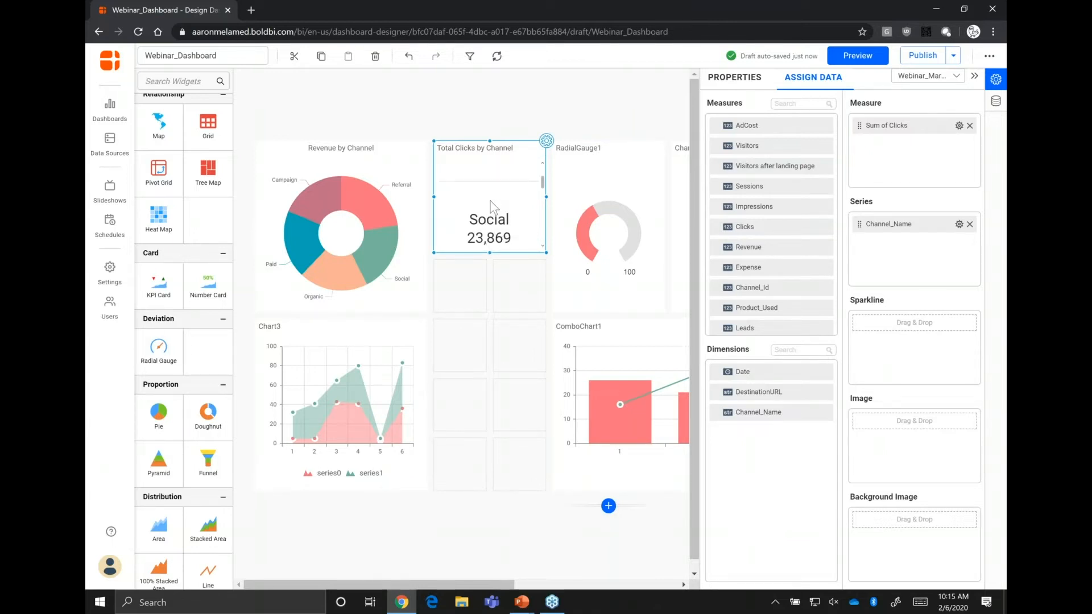
scroll(493, 206, "down", 3)
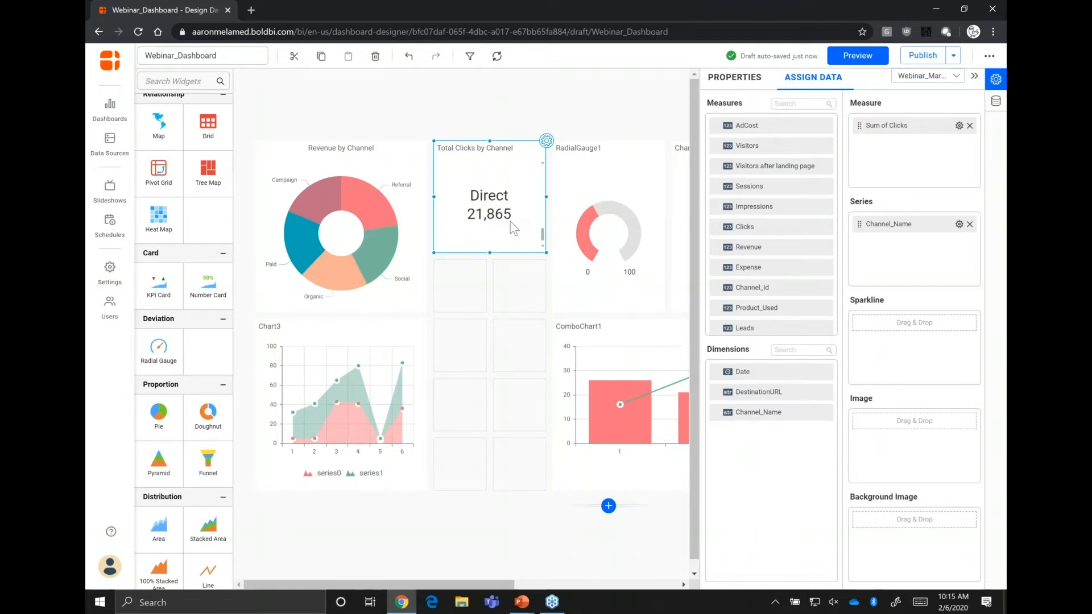
scroll(500, 222, "up", 3)
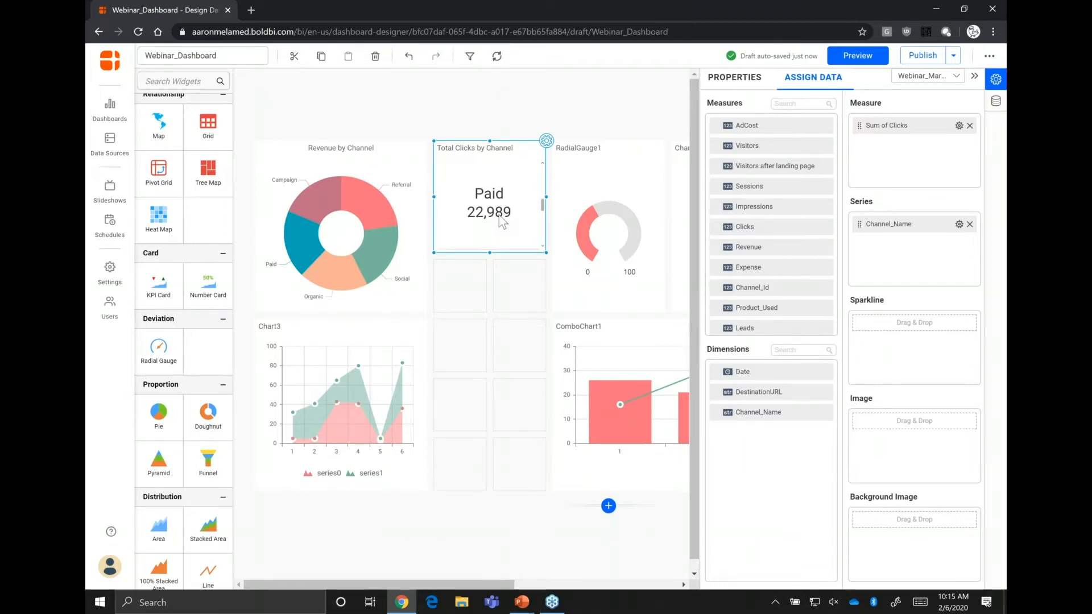
scroll(500, 222, "up", 1)
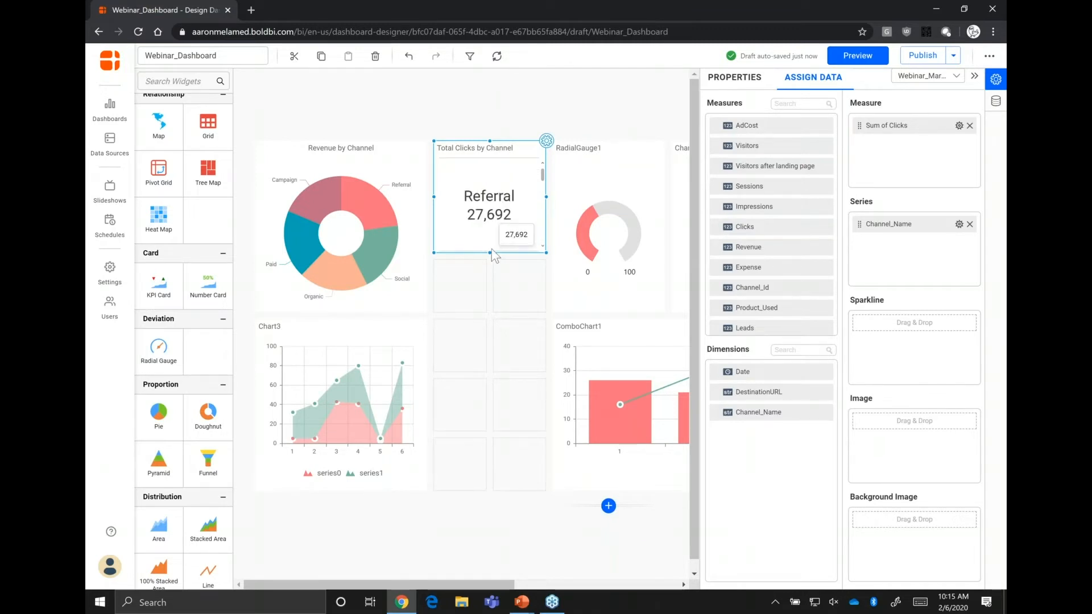
Stretch the Total Clicks by Channel card down to the bottom edge of Chart3 and check its channel entries.
left_click_drag(490, 252, 489, 478)
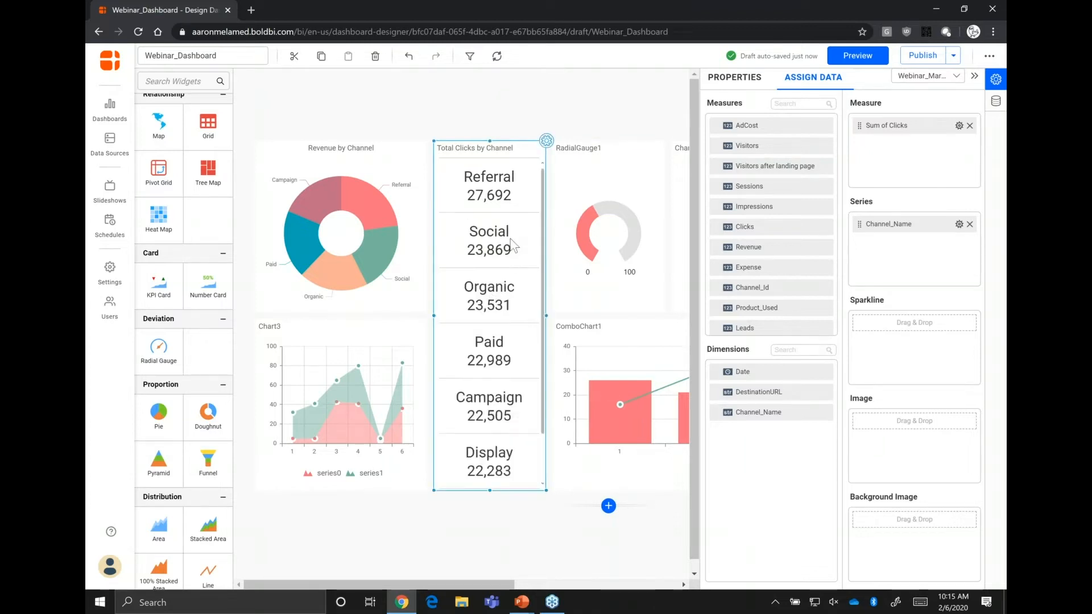
scroll(504, 342, "down", 1)
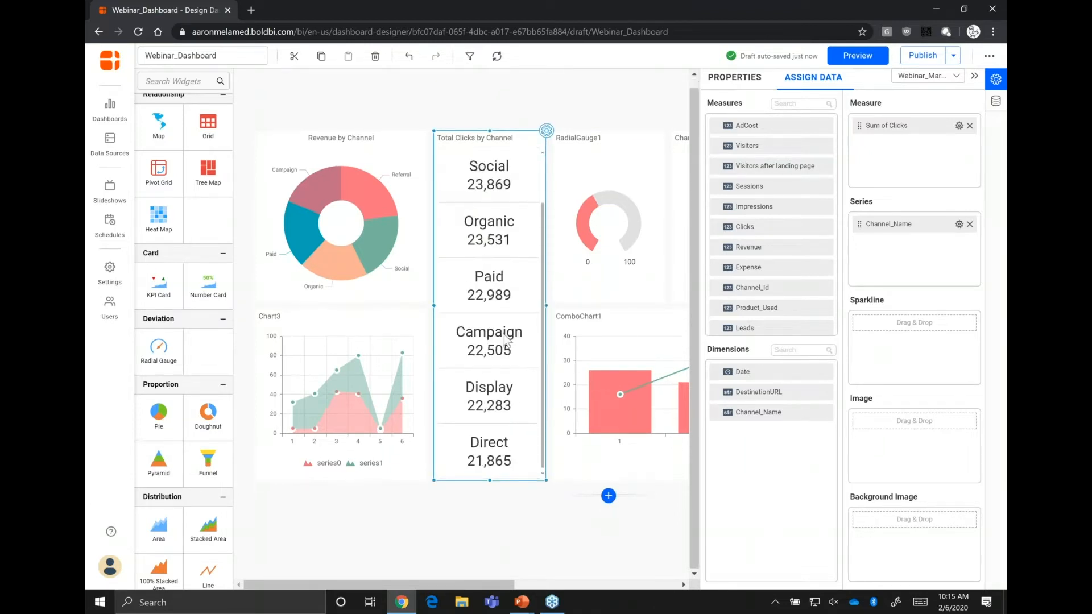
scroll(504, 341, "up", 1)
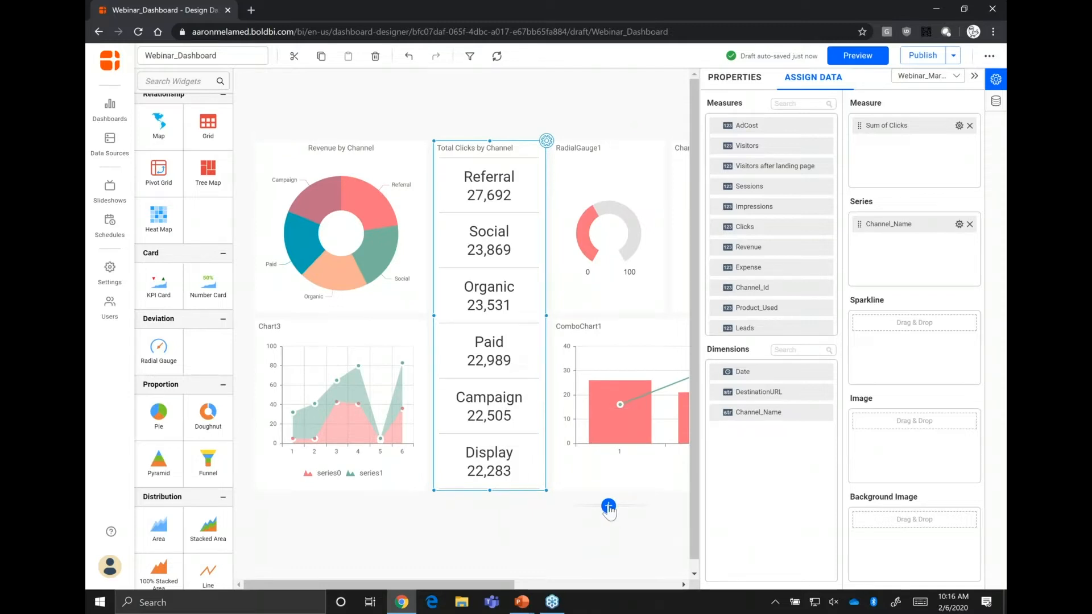
Add two rows to the bottom of the dashboard layout grid.
left_click(608, 506)
left_click(631, 448)
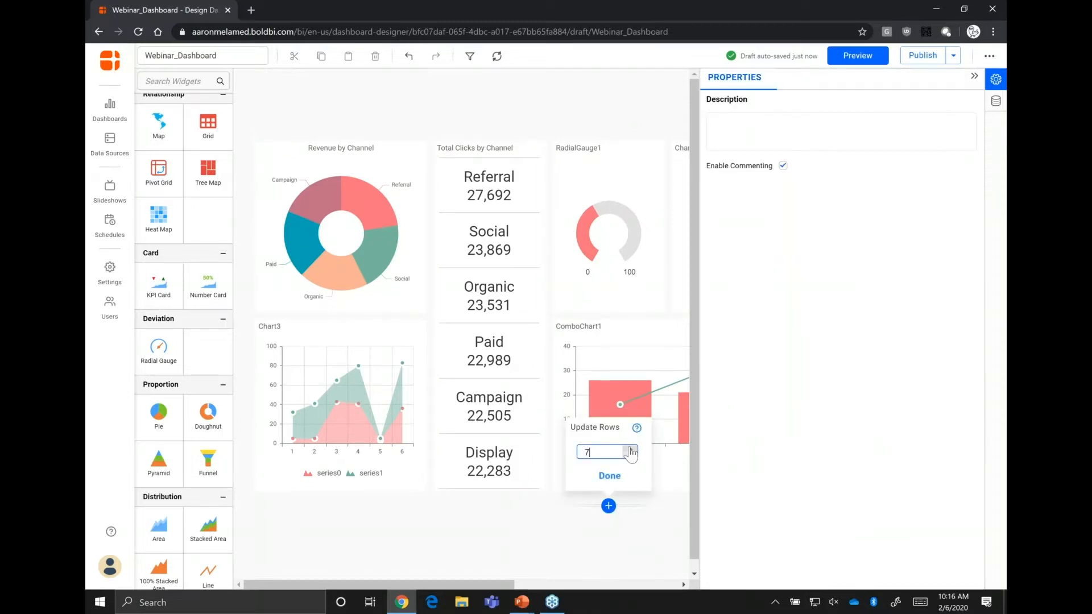
left_click(630, 448)
left_click(608, 478)
scroll(544, 518, "down", 2)
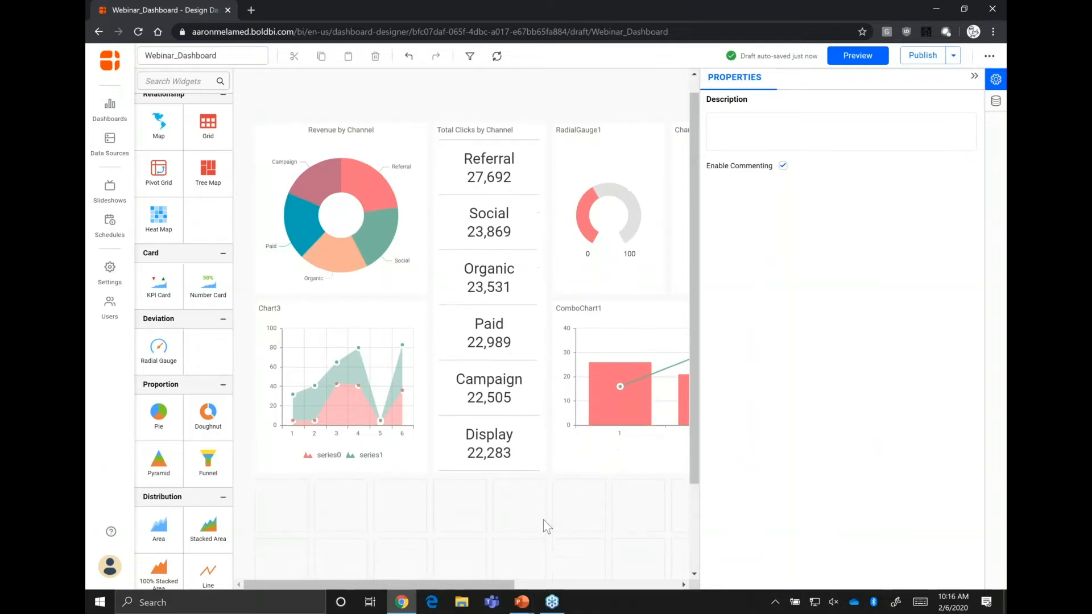
Extend the Total Clicks by Channel card down over the two empty rows below it.
left_click(489, 363)
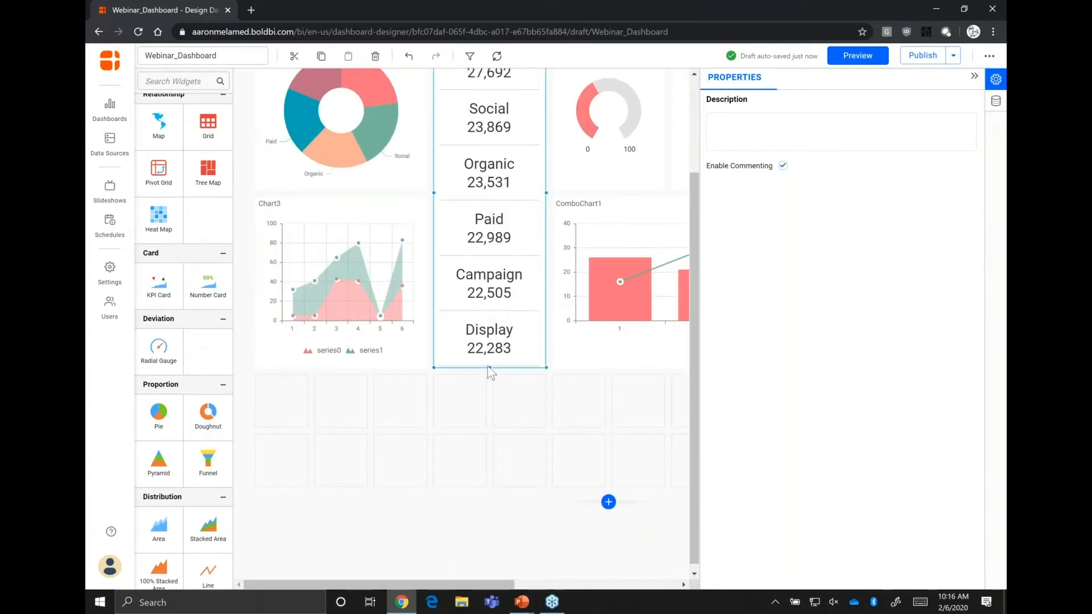
left_click_drag(489, 367, 506, 480)
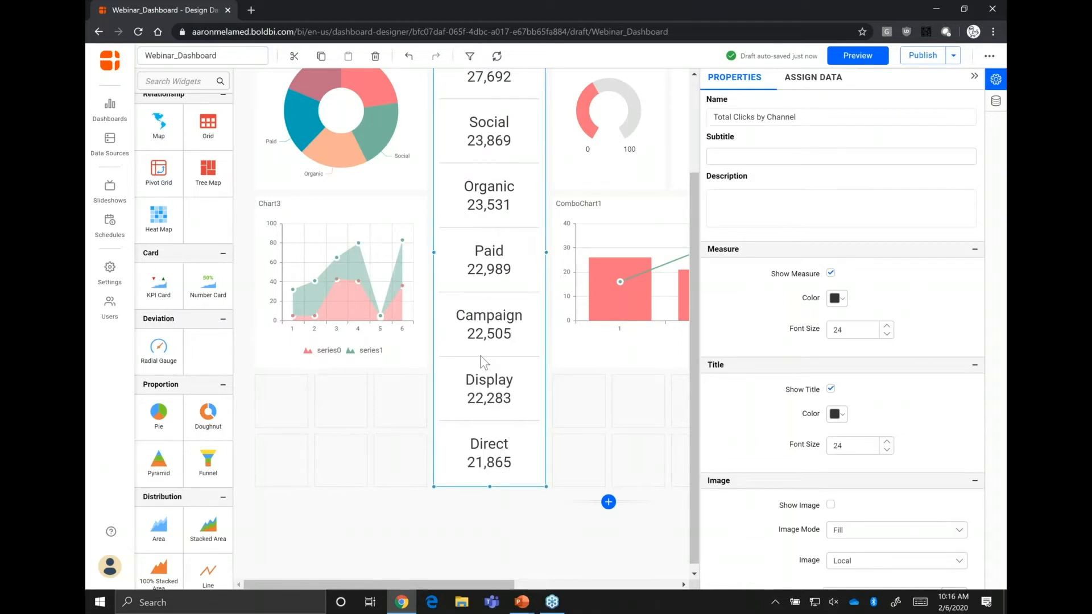
scroll(371, 373, "up", 1)
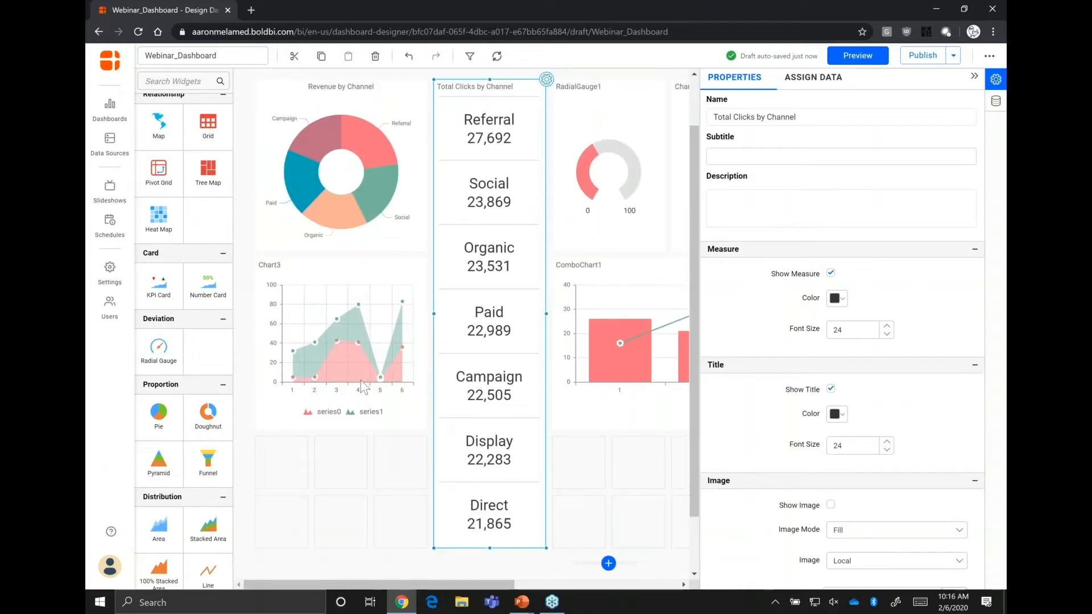
Extend Chart3 and ComboChart1 down over the two empty rows so they align with the Number Card.
left_click(364, 386)
left_click_drag(339, 433, 353, 547)
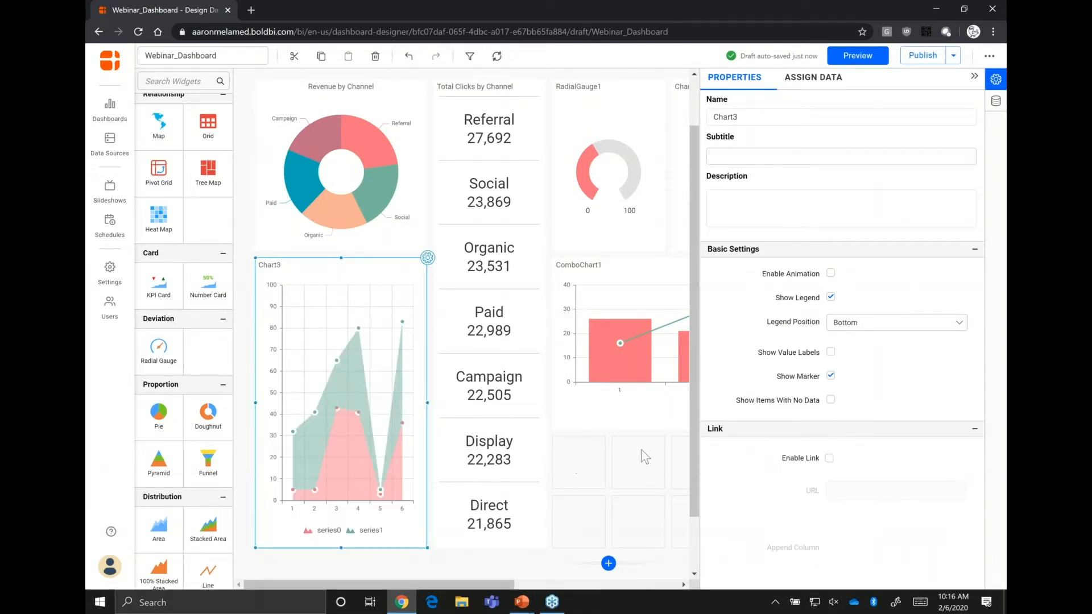
left_click(626, 372)
left_click_drag(497, 590, 682, 592)
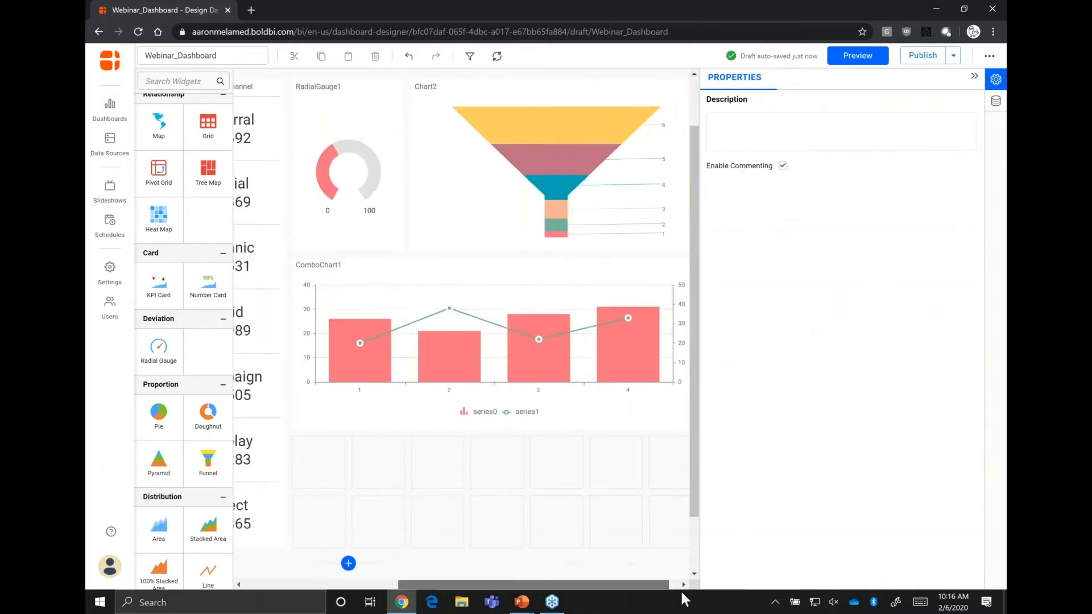
left_click(484, 426)
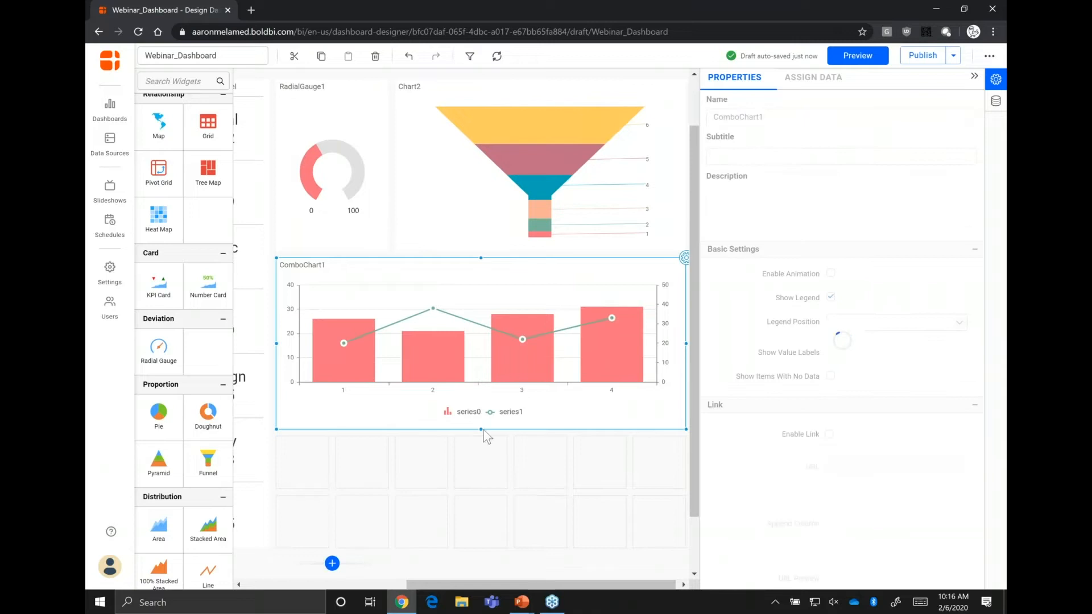
left_click_drag(484, 429, 481, 549)
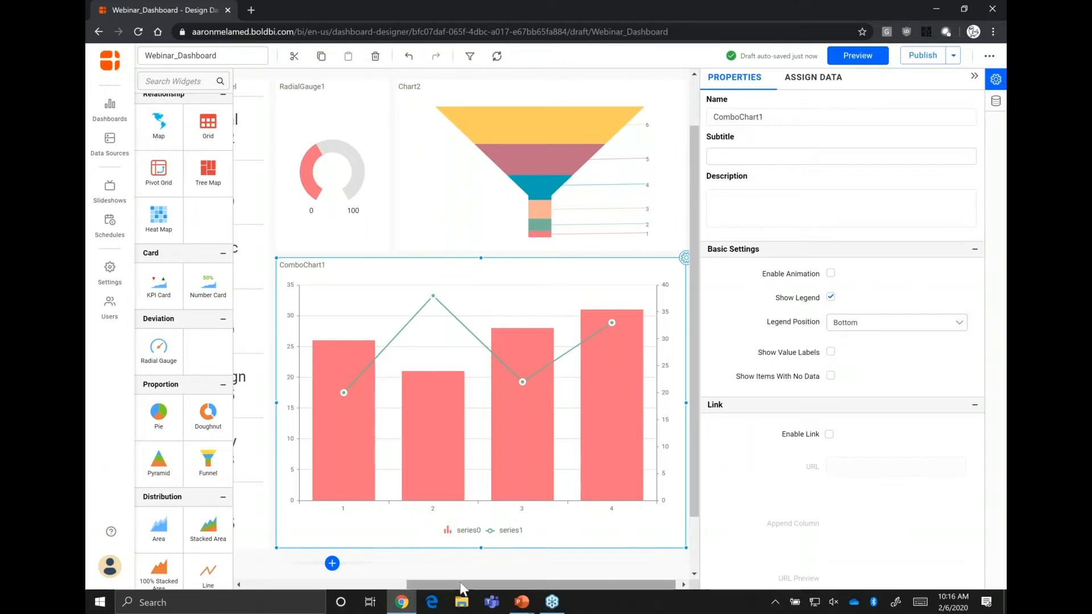
Name the Radial Gauge Total Revenue vs Goal.
left_click_drag(462, 588, 342, 588)
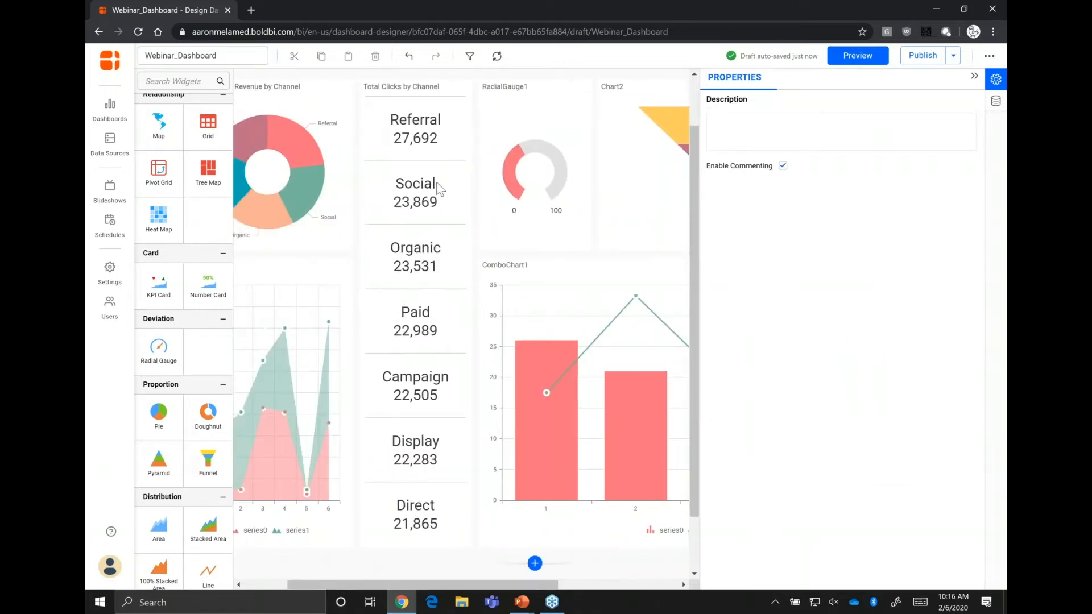
left_click(535, 124)
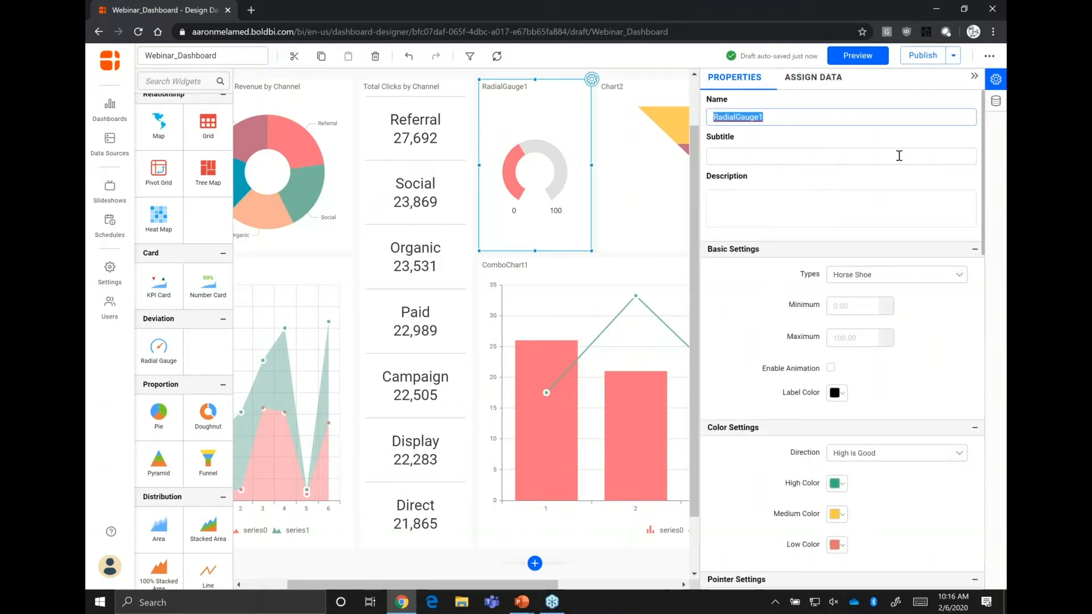
type("Total")
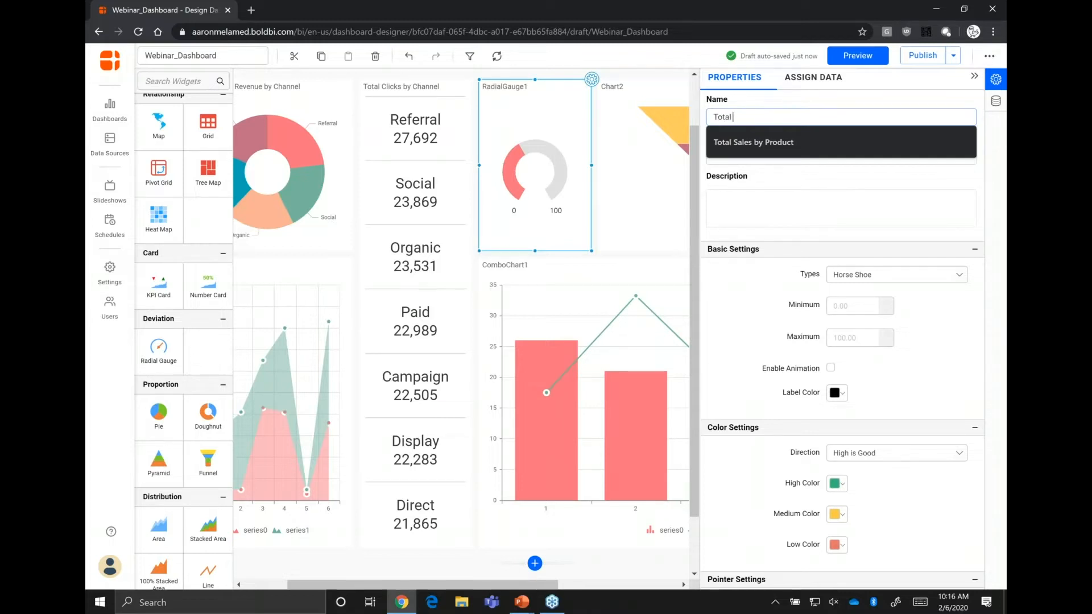
type(" Revenue")
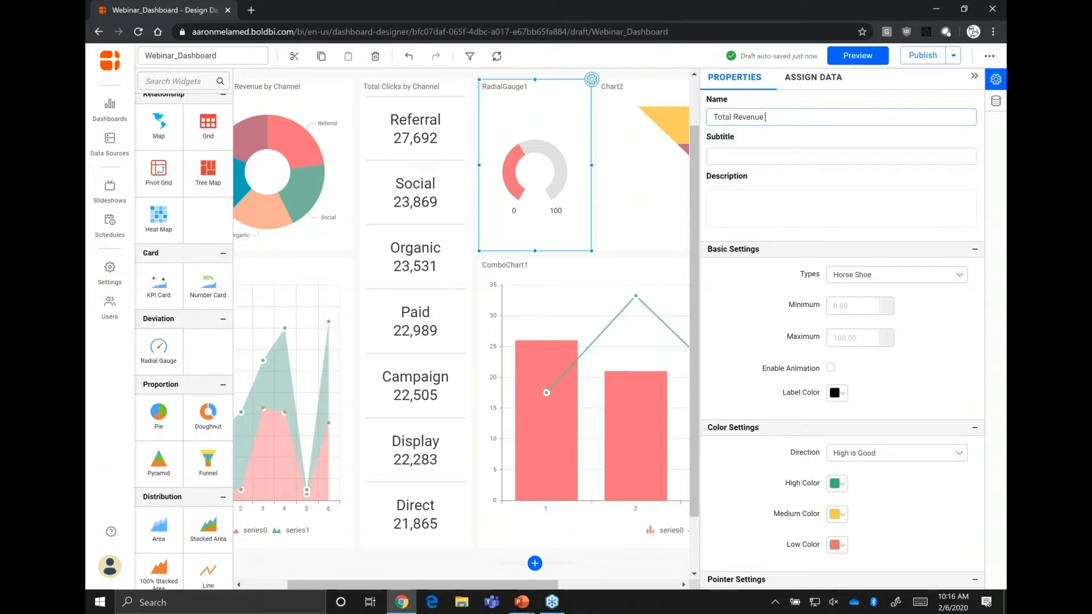
type(" vs Goal")
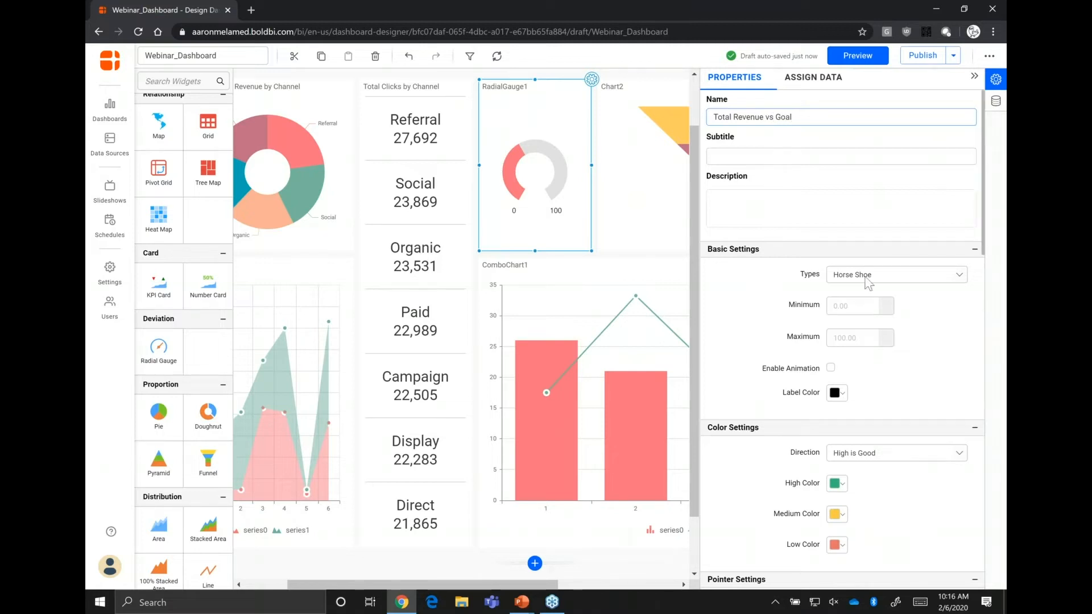
Set the Radial Gauge's title alignment to Center.
scroll(785, 300, "down", 10)
scroll(858, 325, "down", 8)
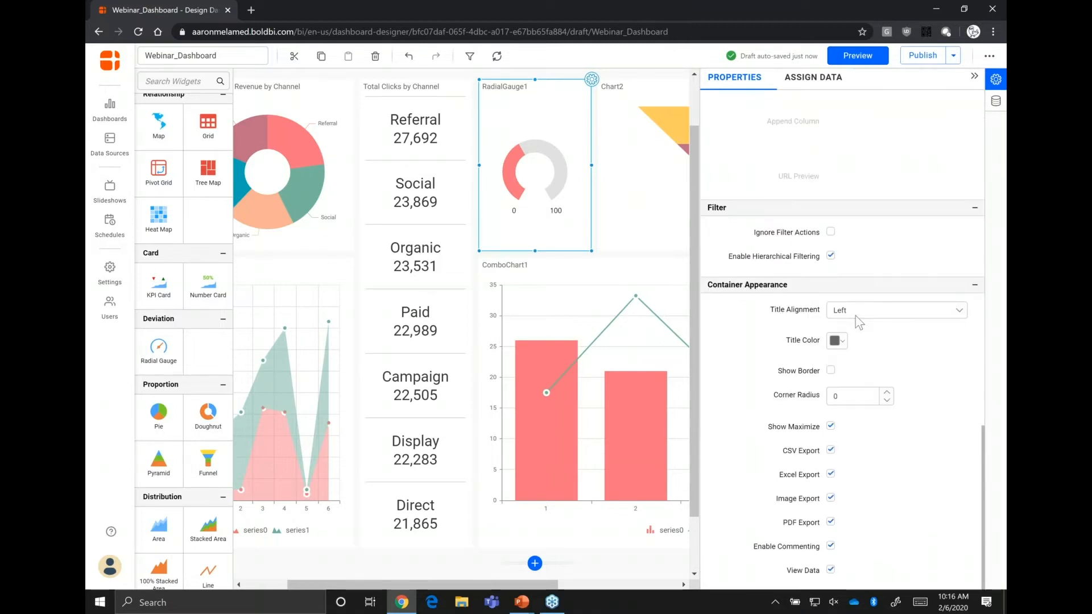
left_click(856, 315)
left_click(856, 354)
Enable animation for the Radial Gauge and set its type to Half Circle.
scroll(856, 353, "up", 8)
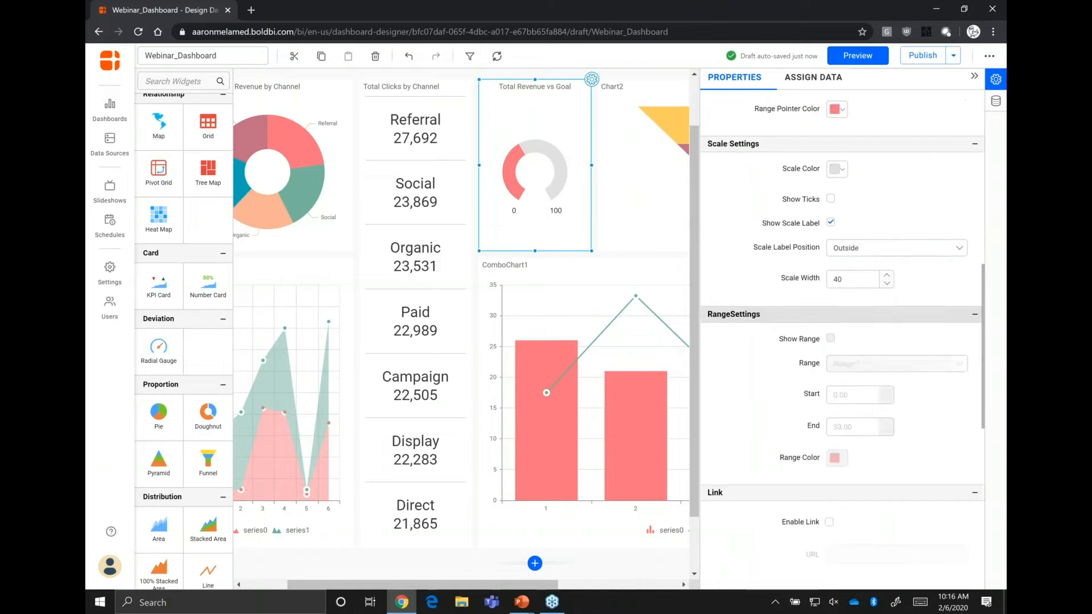
scroll(834, 374, "up", 8)
left_click(831, 367)
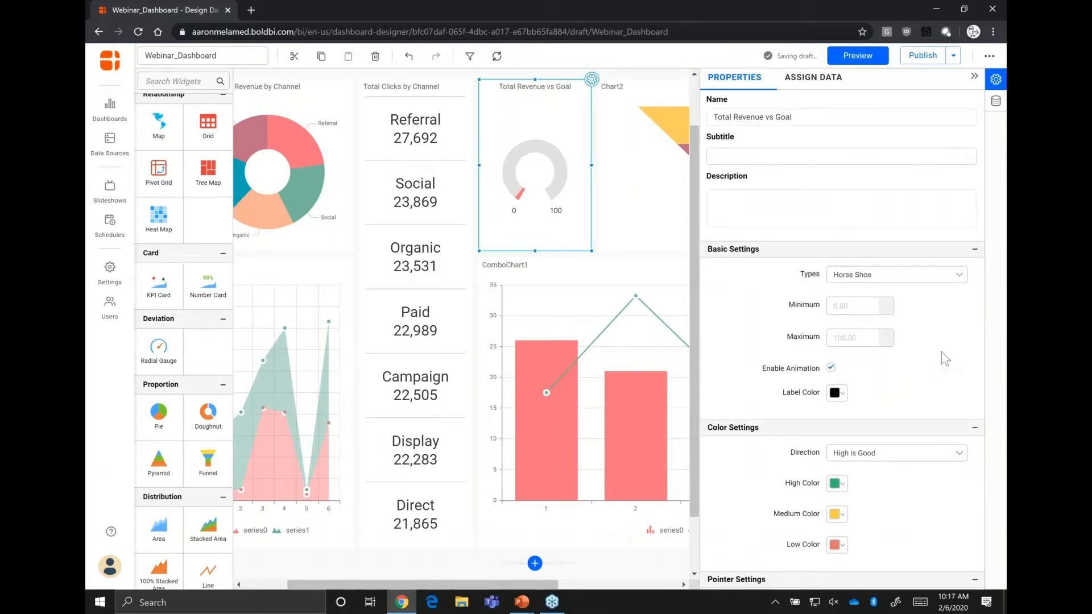
left_click(953, 281)
left_click(892, 298)
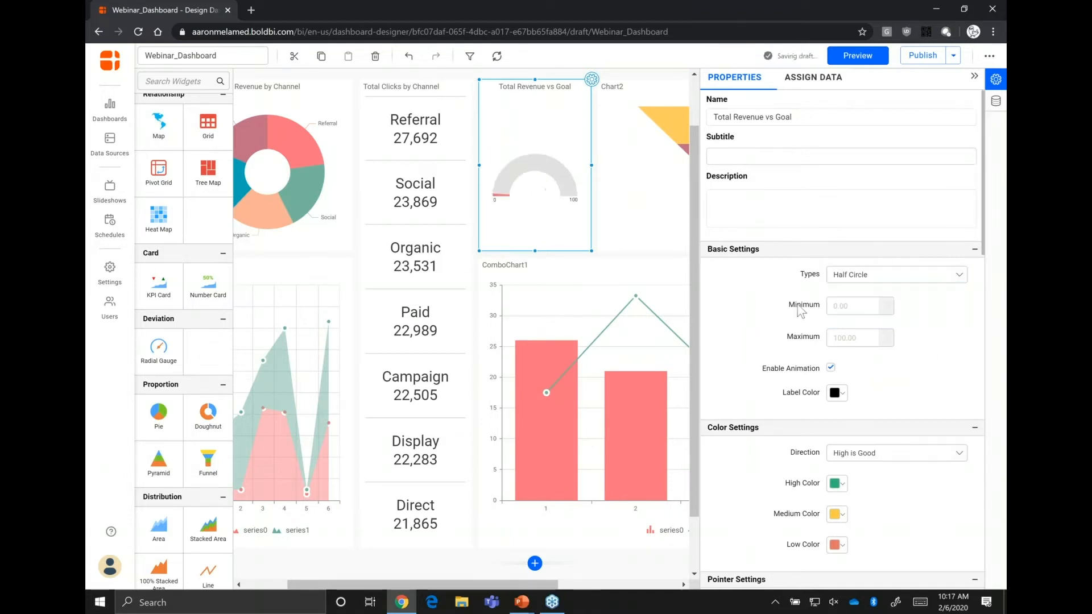
Assign Revenue as the Total Revenue vs Goal gauge's Actual Value and set the gauge's maximum to 5,200,000.
left_click(814, 78)
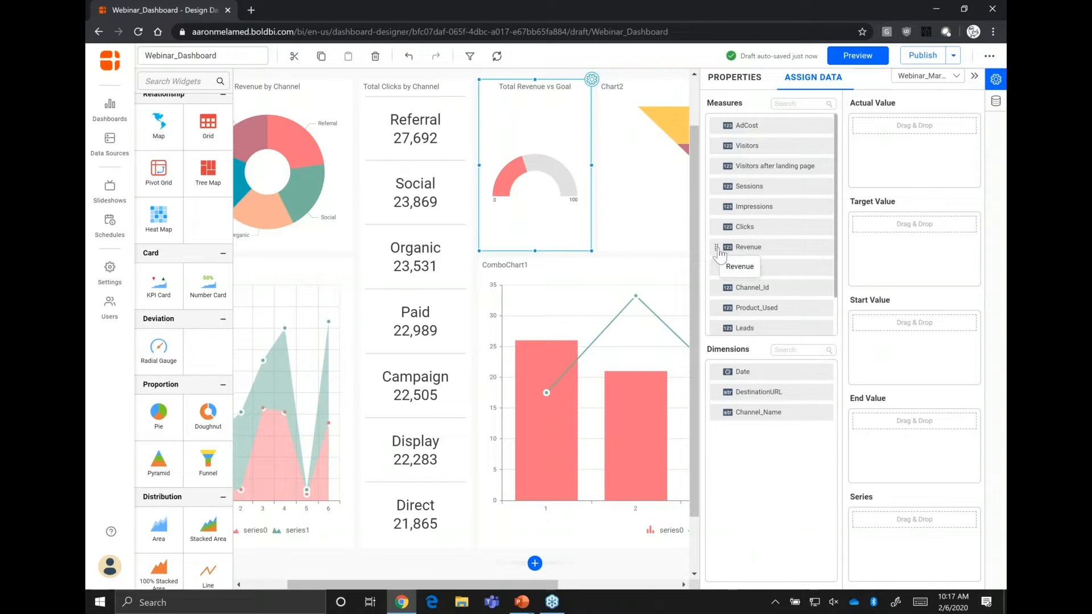
left_click_drag(719, 255, 867, 124)
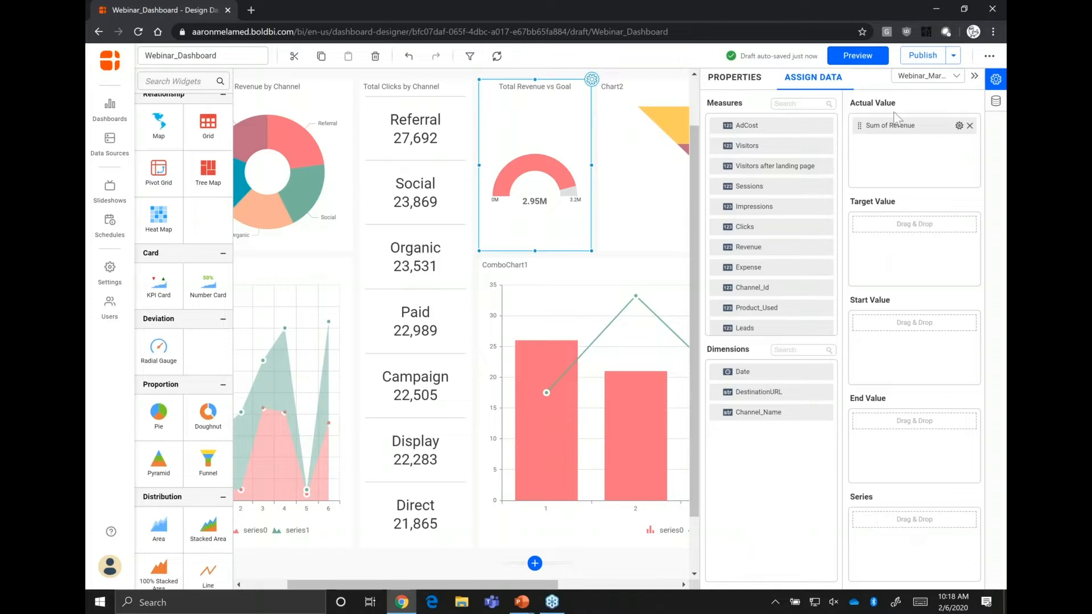
left_click(737, 77)
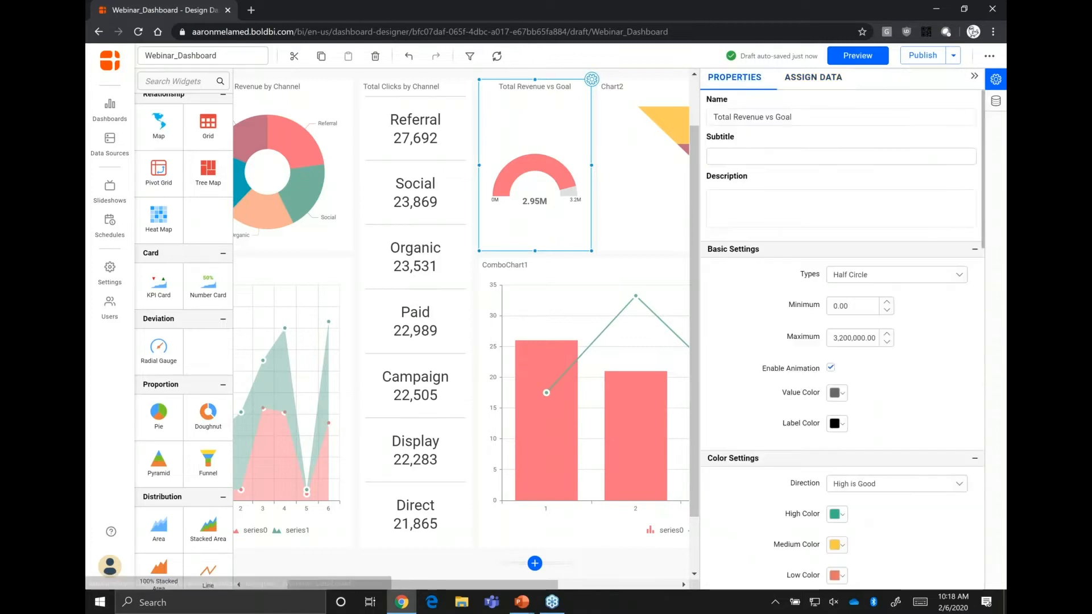
double_click(836, 337)
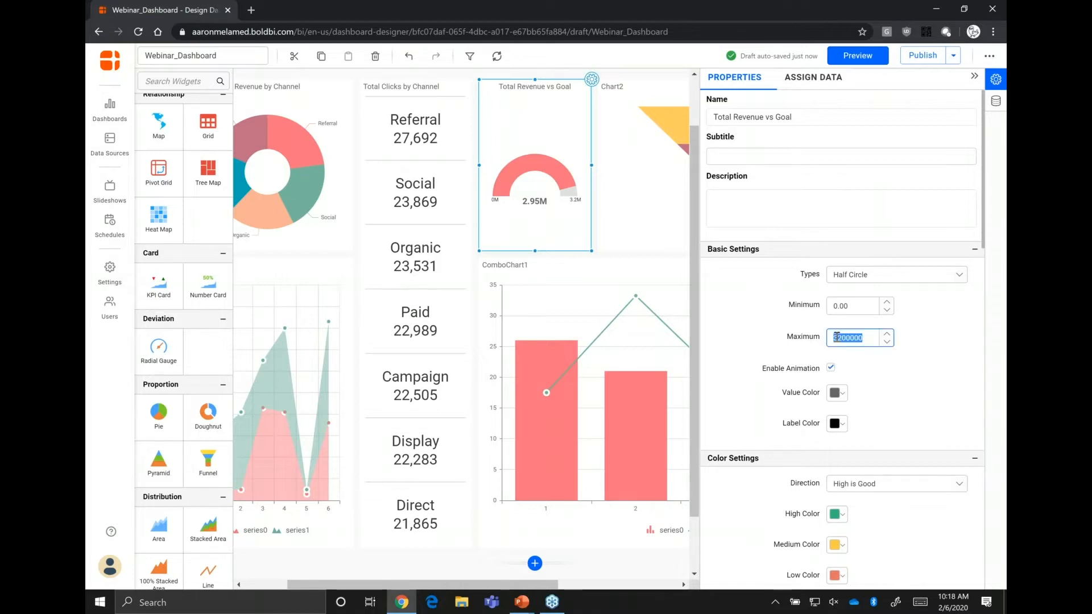
left_click(838, 340)
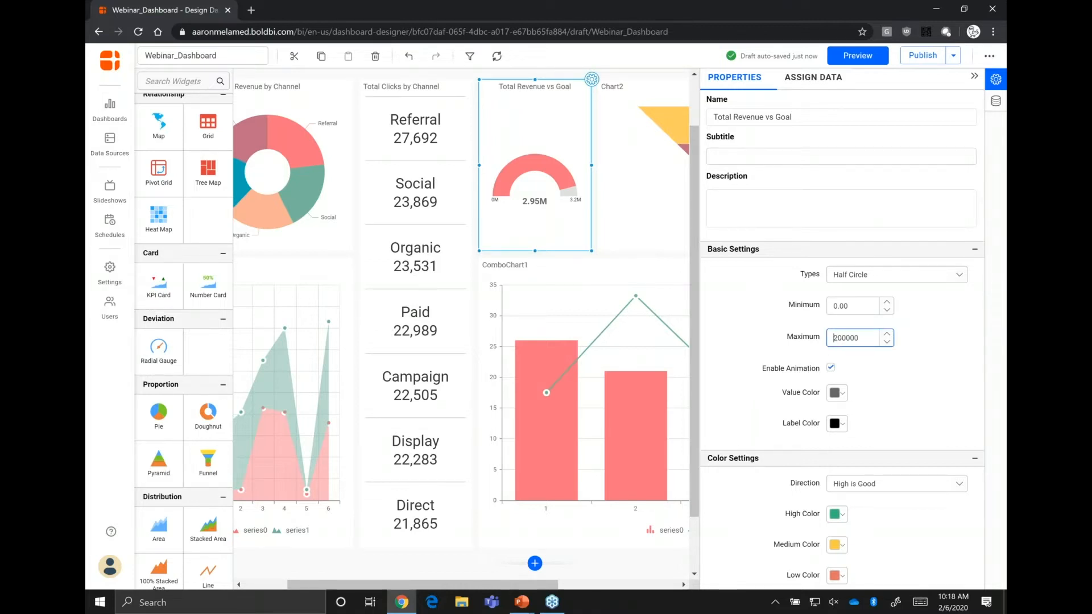
left_click(928, 326)
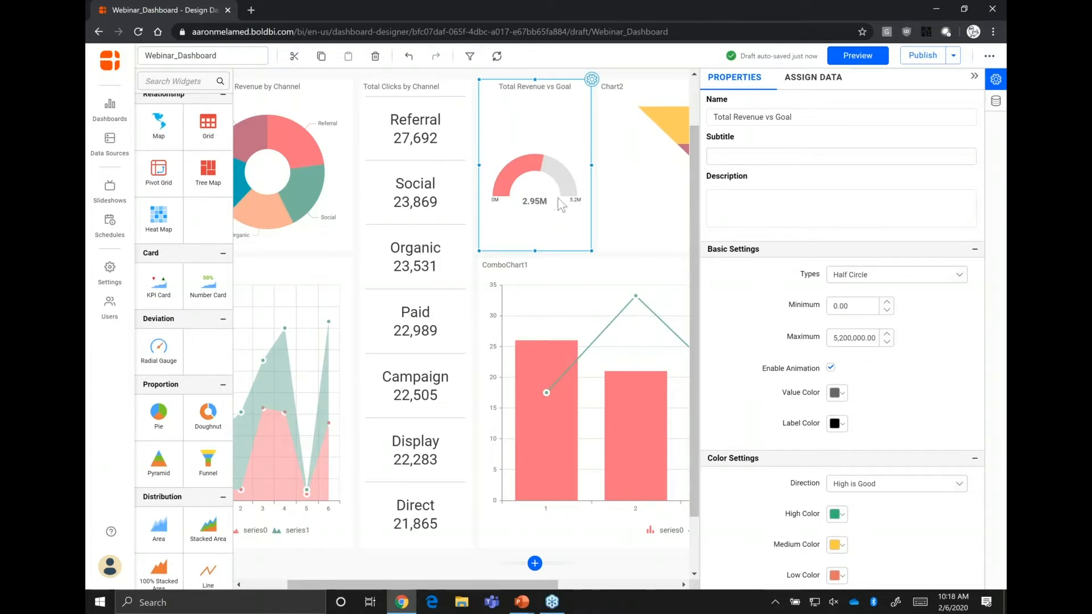
Rename Chart2 as Lead Funnel and set its title alignment to Center.
left_click(648, 181)
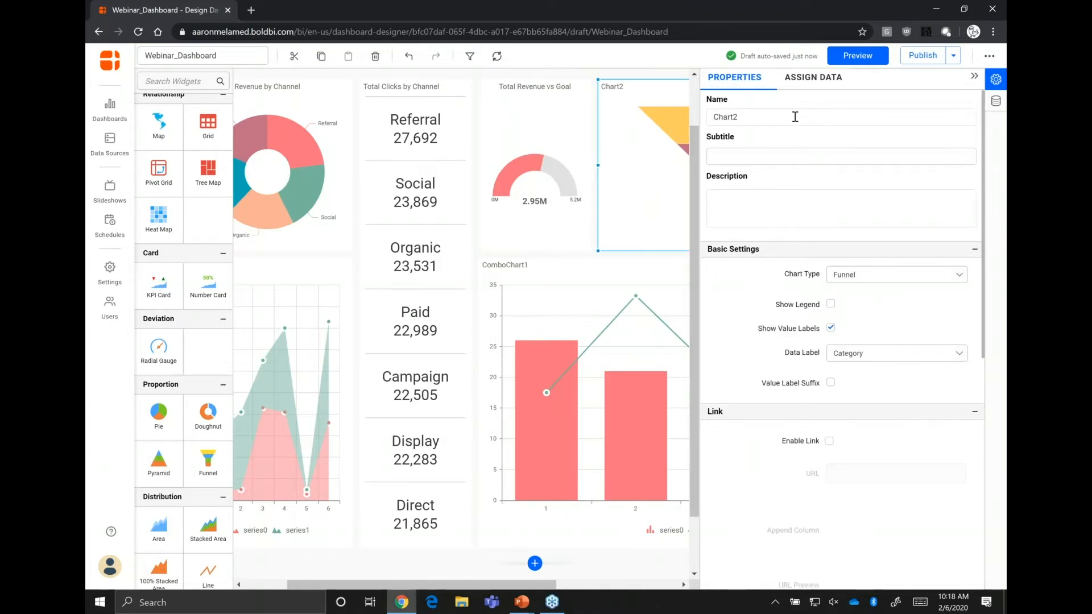
double_click(760, 116)
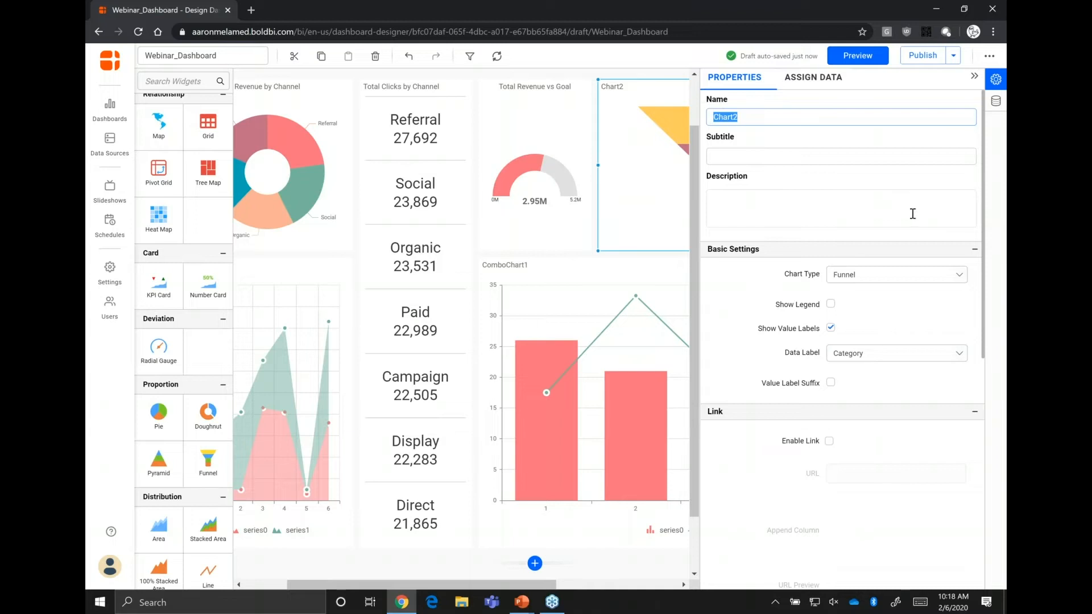
type("Lead")
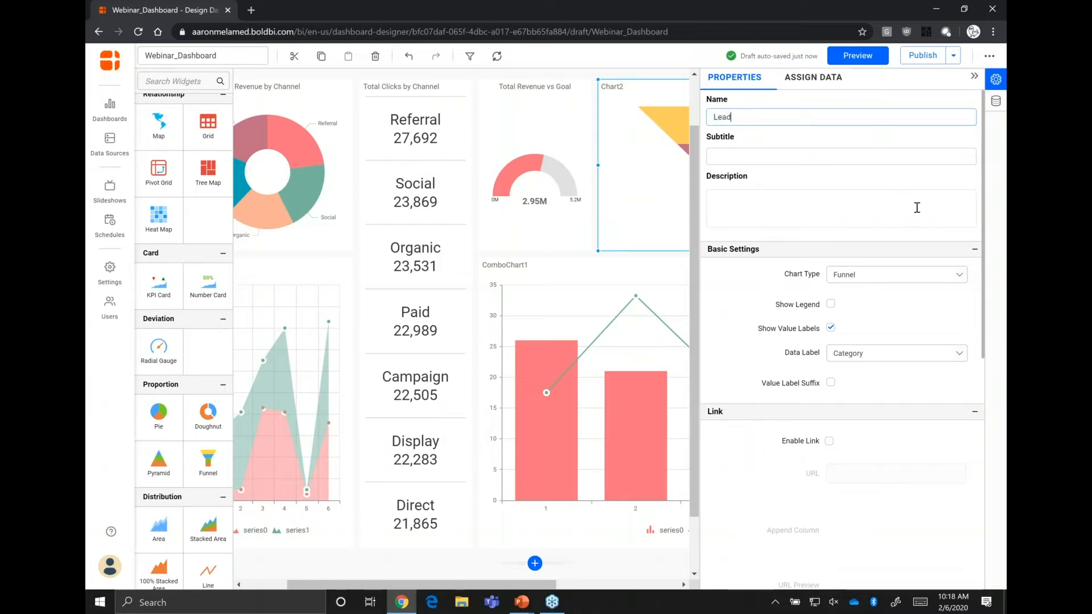
type(" Funnel")
scroll(762, 332, "down", 8)
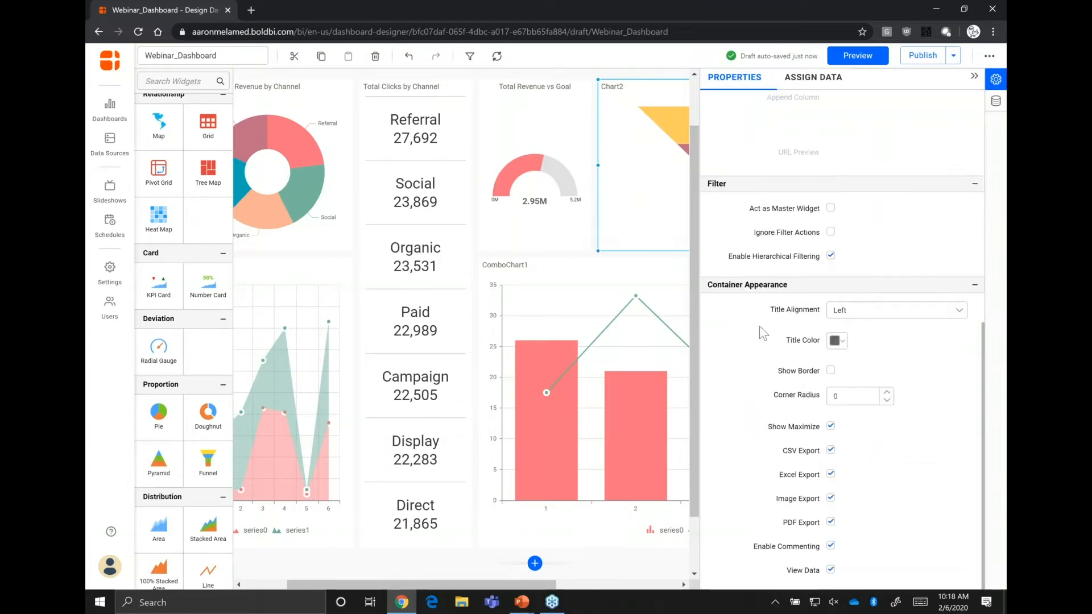
left_click(872, 310)
left_click(862, 348)
Show the legend on the Lead Funnel chart and turn off its value labels.
scroll(796, 319, "up", 8)
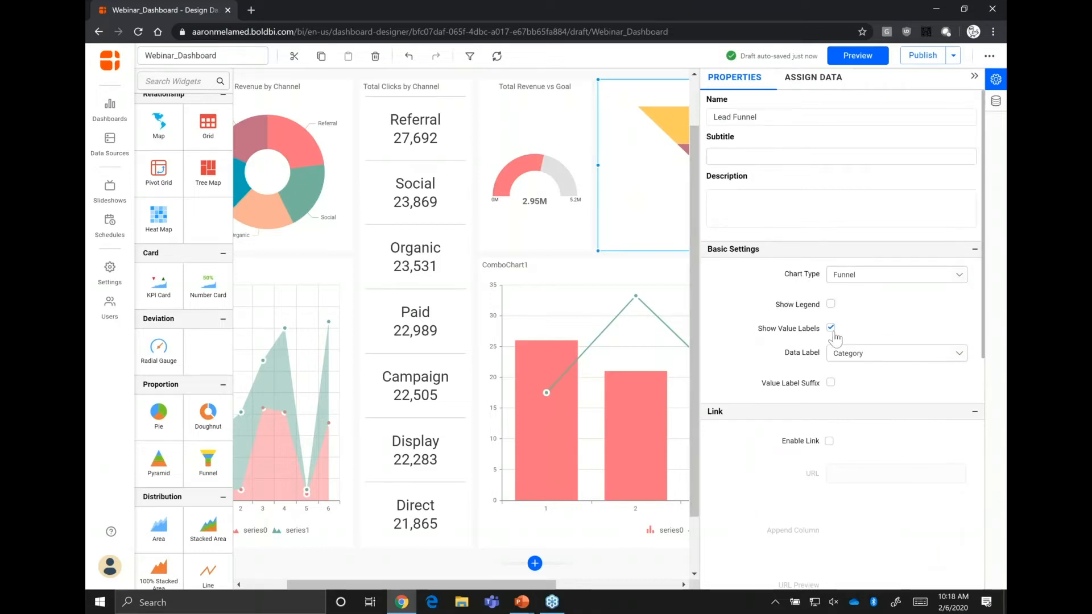
left_click(830, 304)
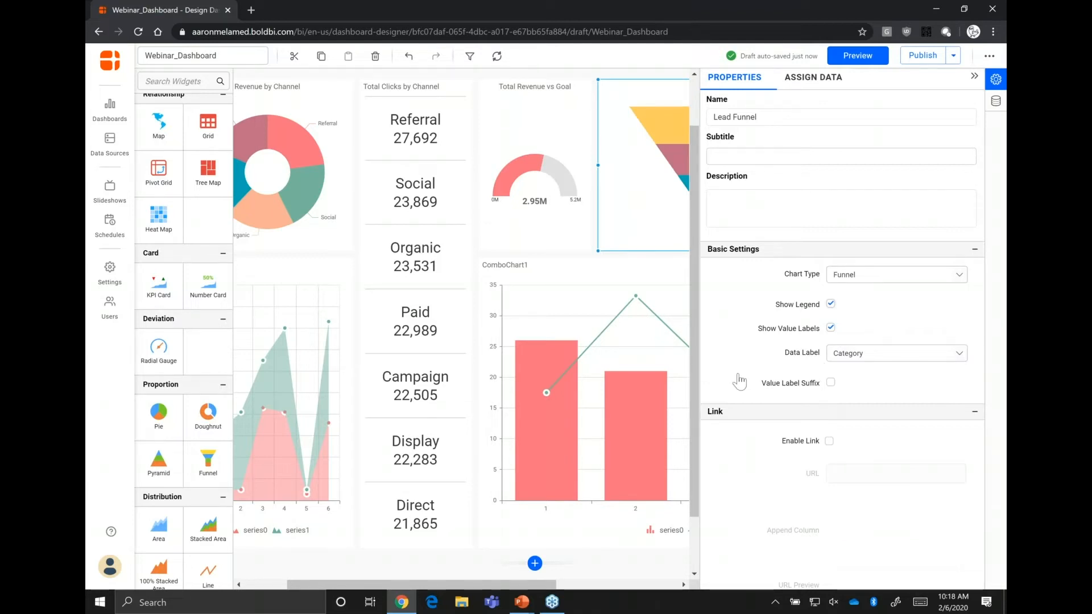
left_click(831, 328)
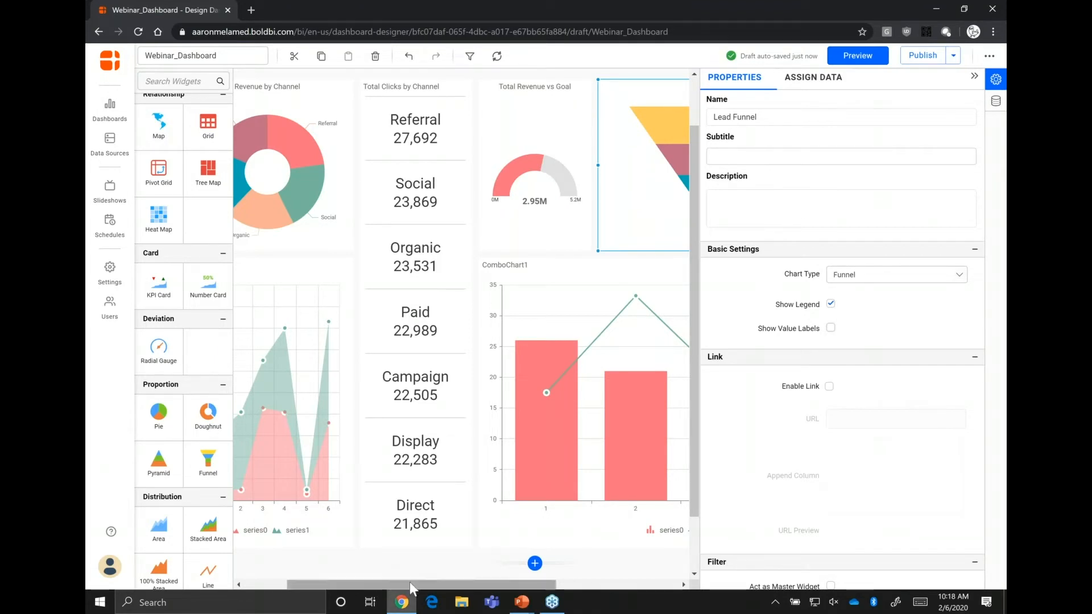
left_click_drag(410, 582, 530, 582)
left_click(519, 145)
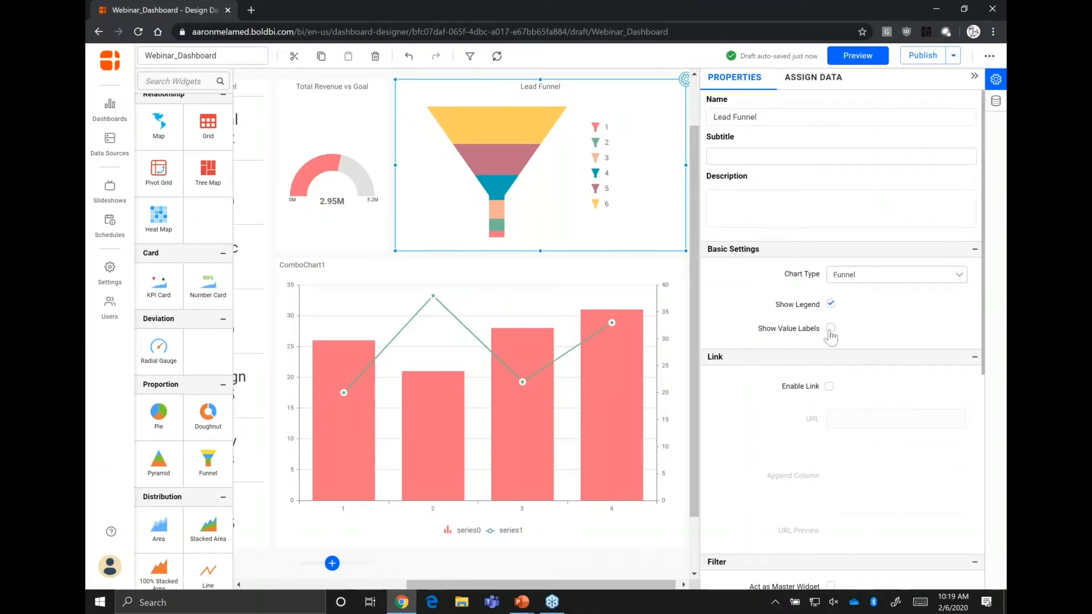
left_click(829, 328)
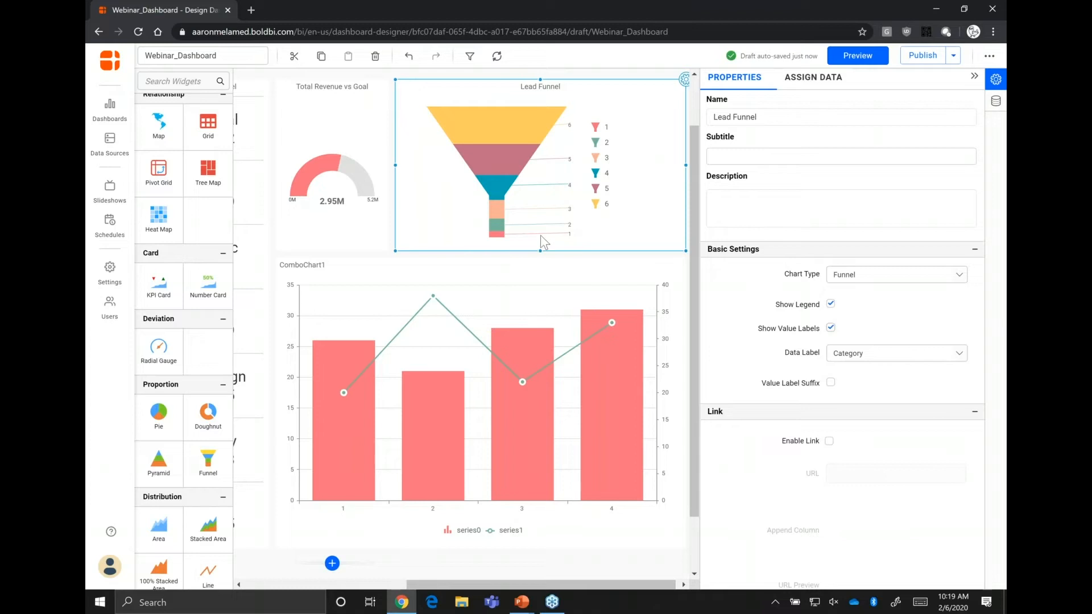
mouse_move(499, 236)
left_click(831, 328)
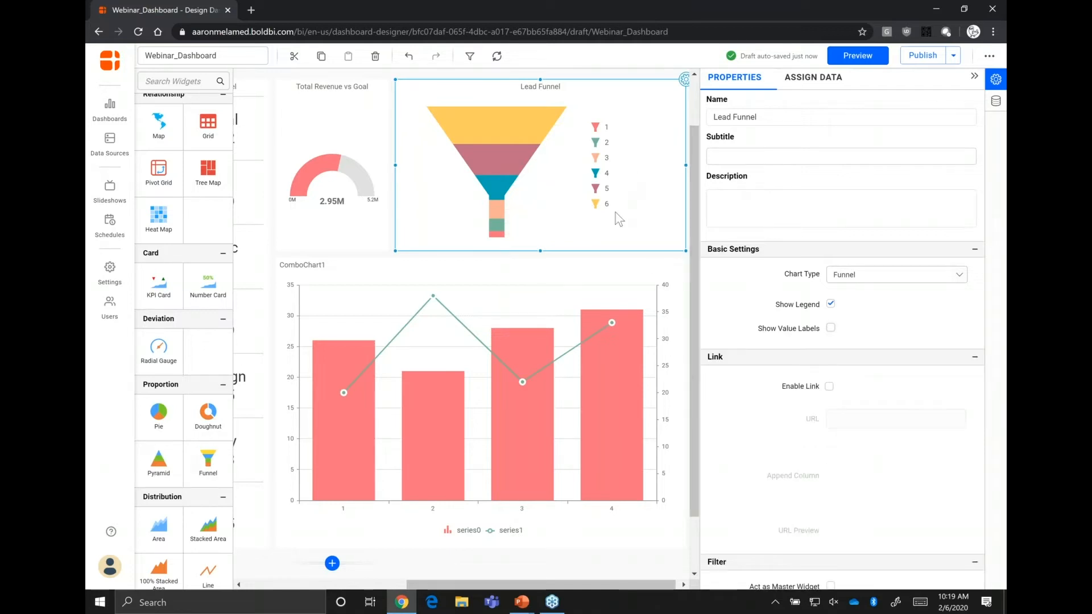
Switch the Lead Funnel's data source to Webinar_Leads and assign Won as its first value.
left_click(809, 83)
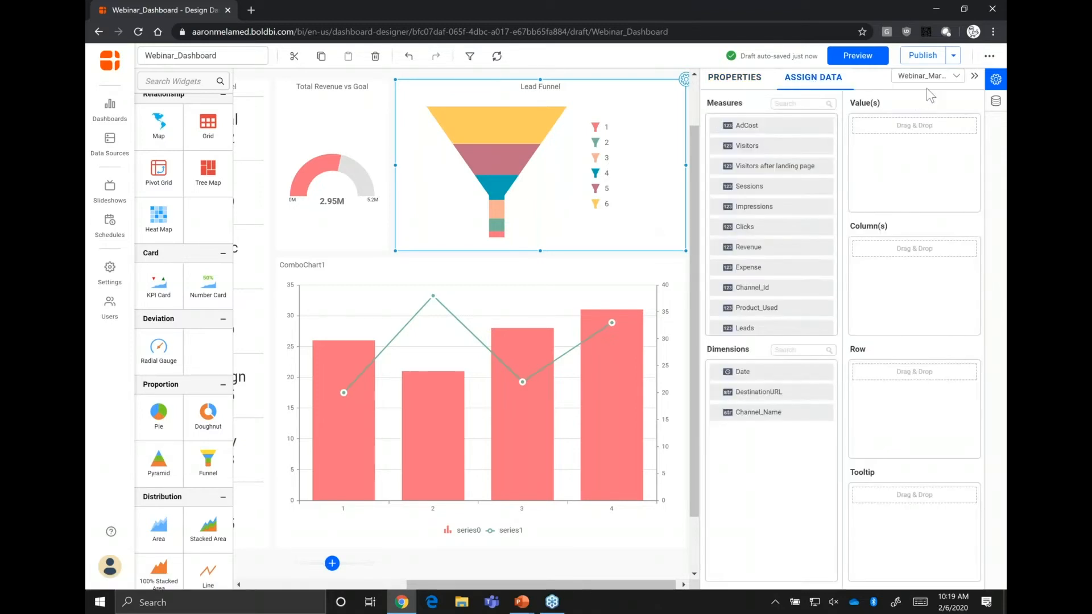
left_click(957, 80)
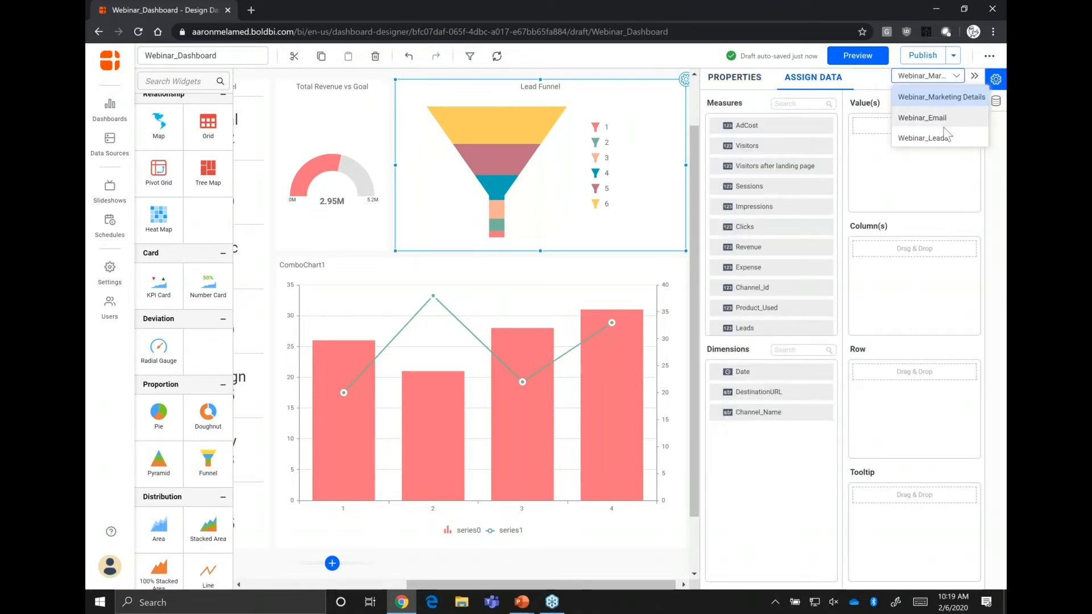
left_click(922, 140)
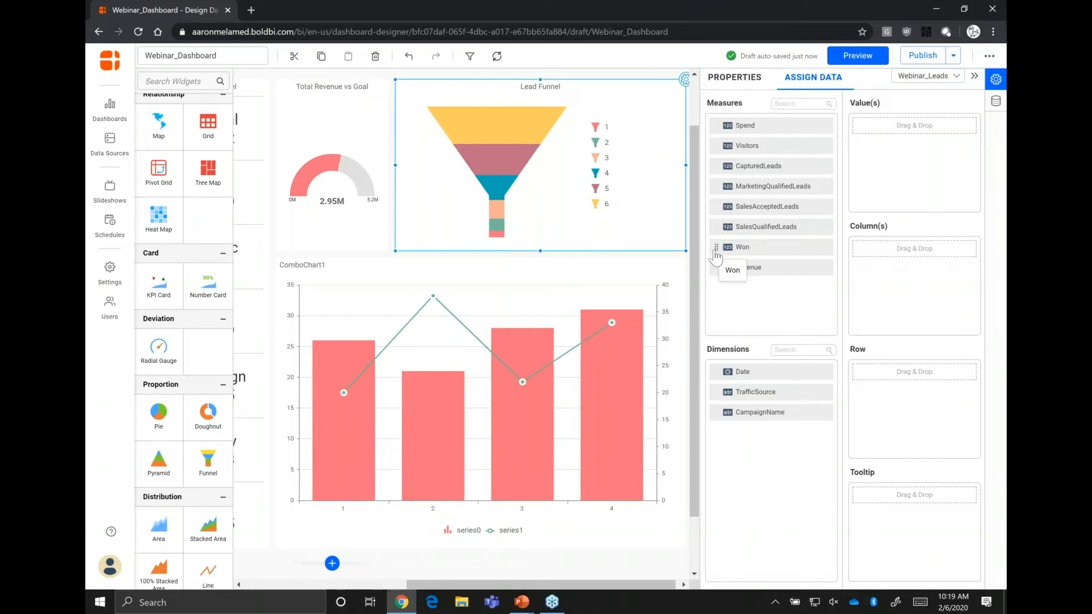
left_click_drag(715, 256, 910, 126)
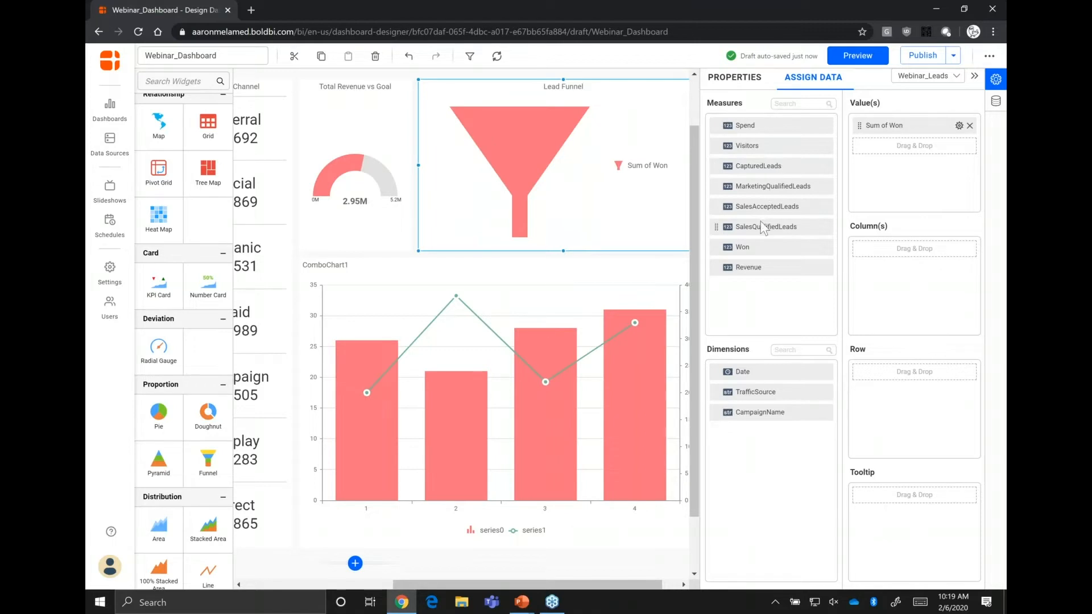
Add SalesQualifiedLeads, SalesAcceptedLeads, MarketingQualifiedLeads, CapturedLeads and Visitors to the Lead Funnel's values.
left_click_drag(716, 230, 895, 153)
left_click_drag(760, 251, 760, 250)
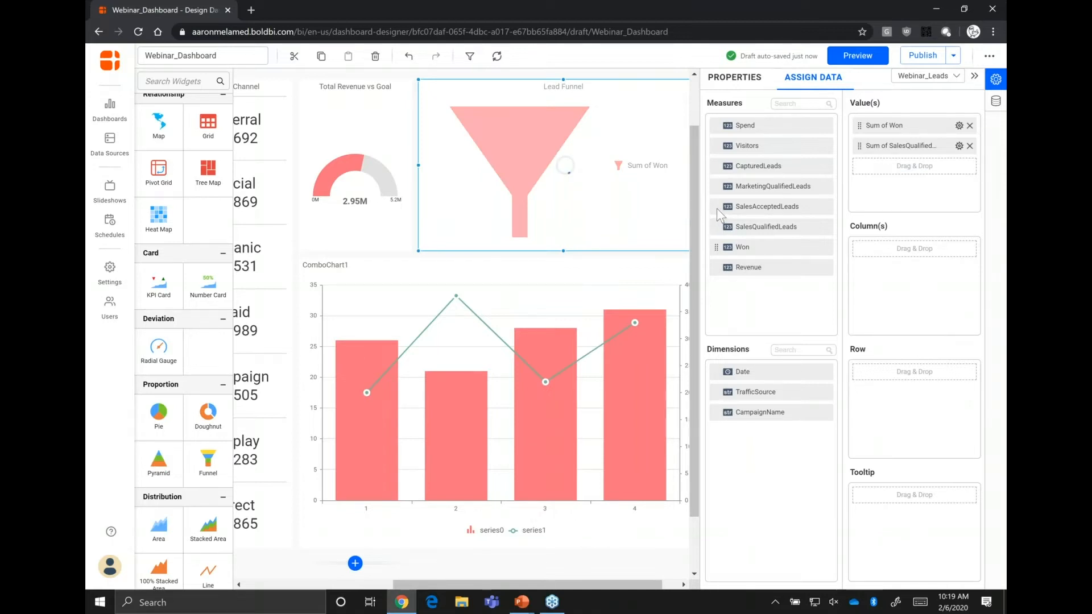
left_click_drag(728, 208, 868, 171)
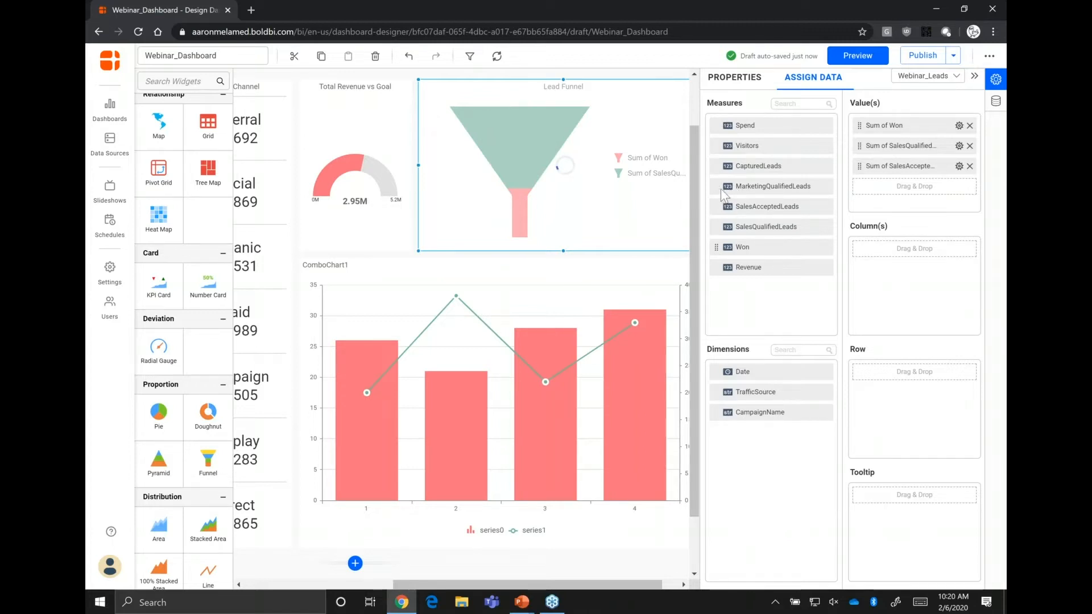
left_click_drag(723, 193, 880, 192)
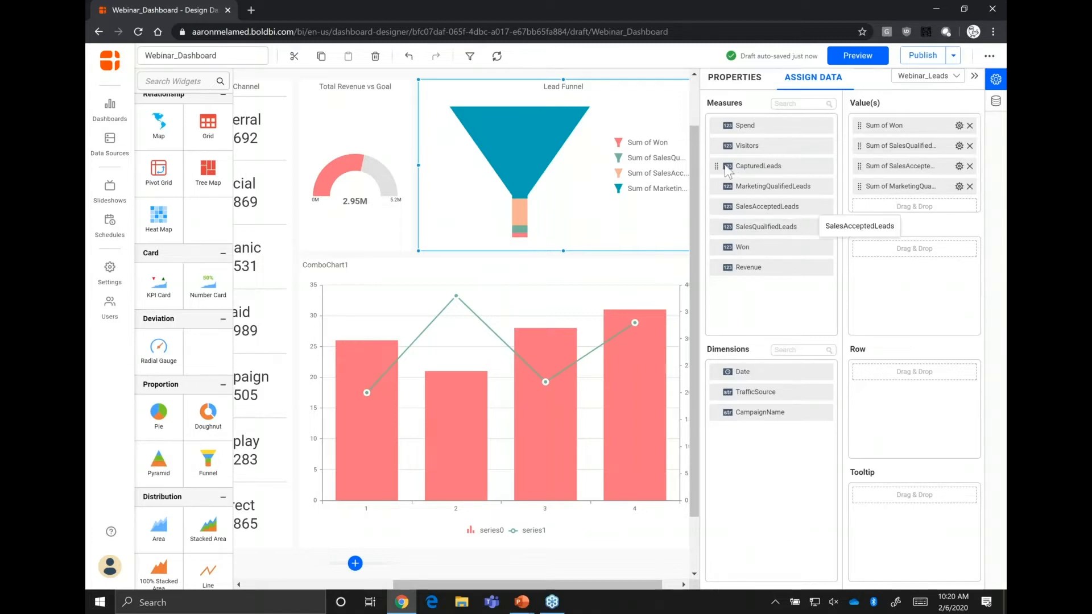
left_click_drag(723, 171, 870, 213)
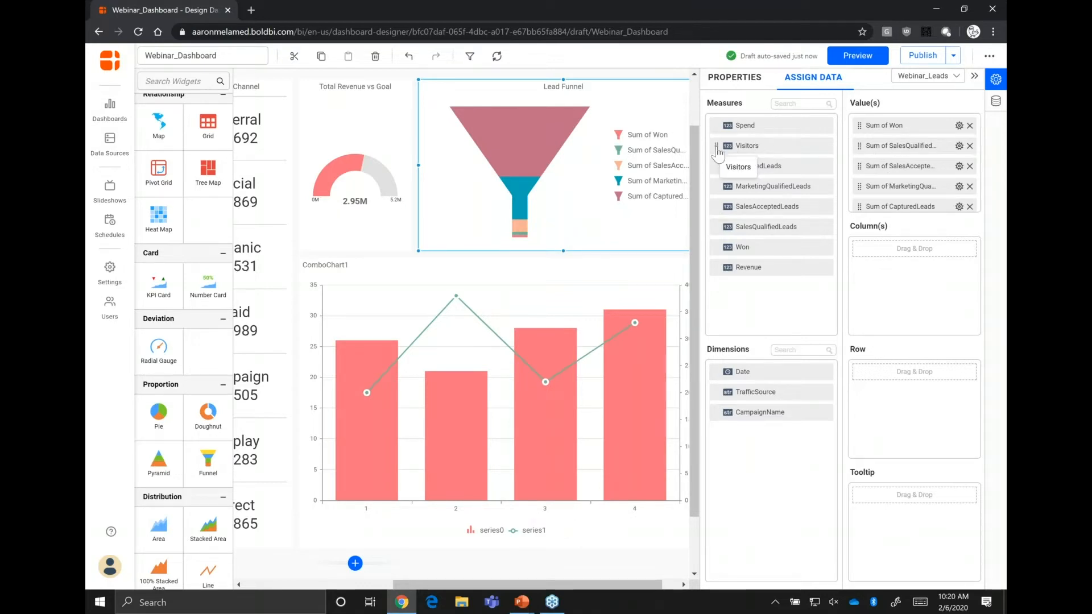
left_click_drag(718, 151, 872, 209)
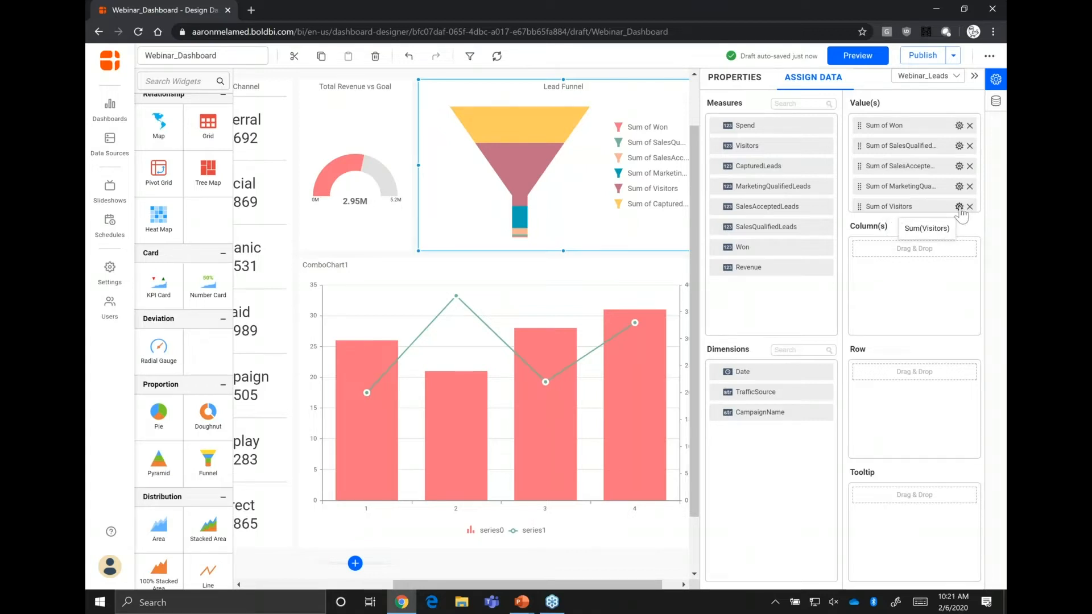
Rename the Lead Funnel's Sum of Won value as Conversions.
left_click(959, 207)
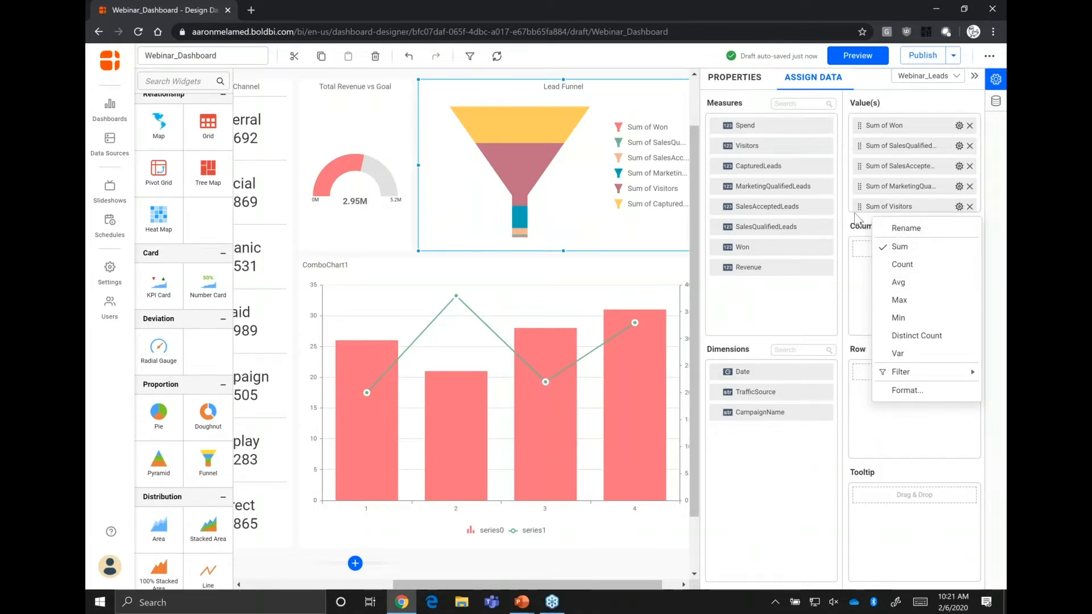
left_click(857, 221)
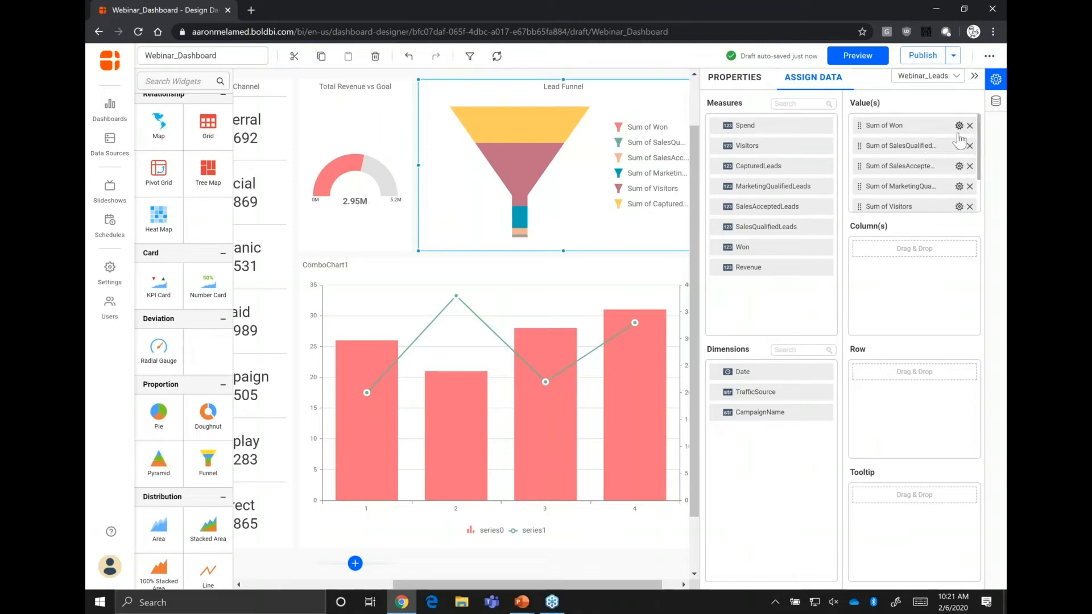
left_click(958, 125)
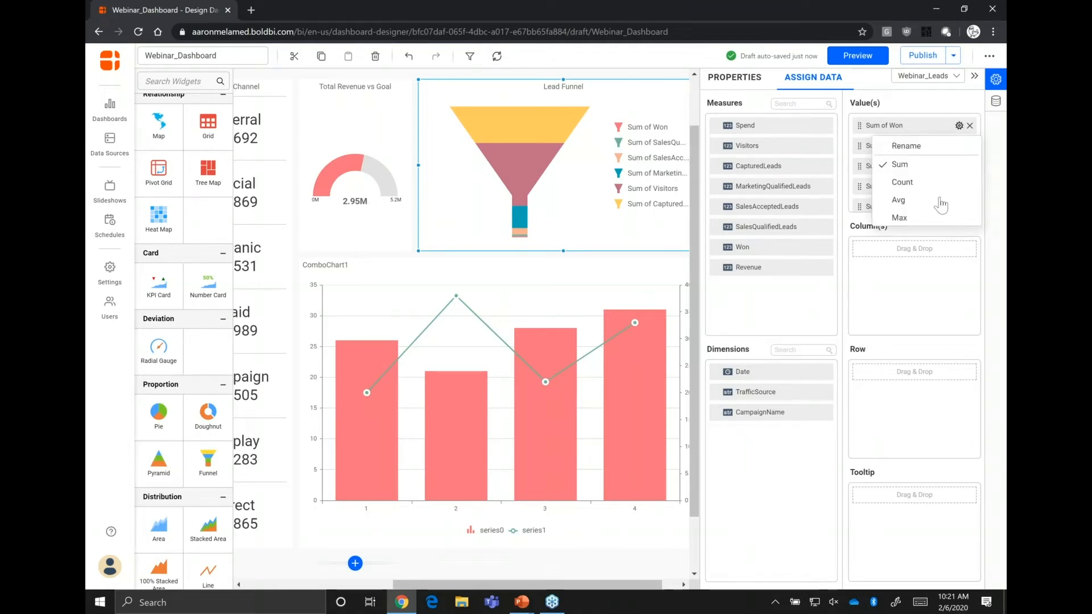
left_click(905, 146)
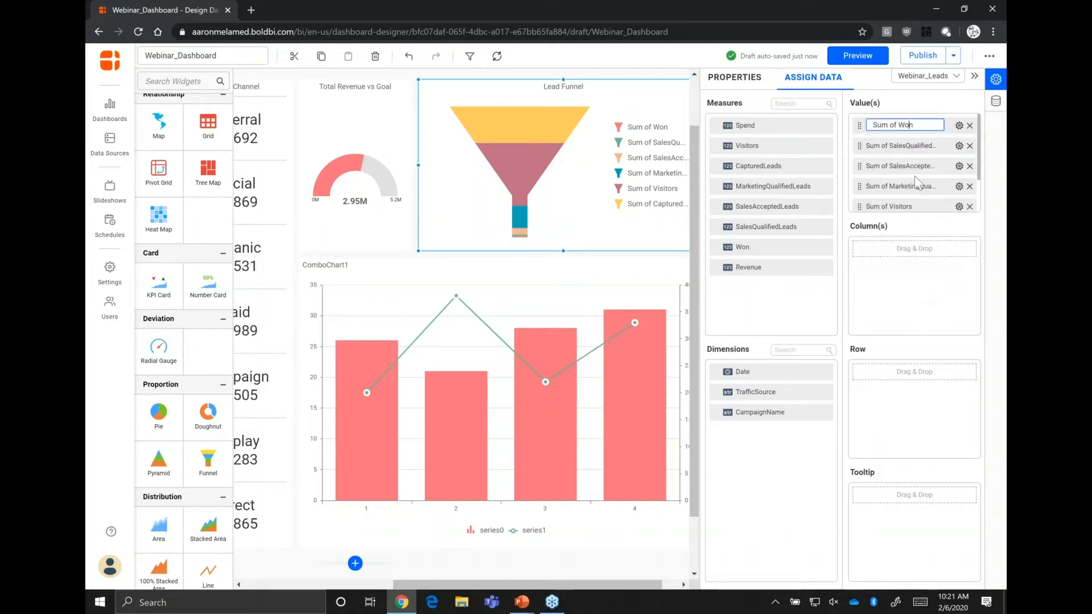
key("BackSpace")
key("BackSpace")
key("BackSpace")
key("BackSpace")
key("BackSpace")
key("BackSpace")
key("BackSpace")
key("BackSpace")
key("BackSpace")
key("BackSpace")
type("Conversione")
key("BackSpace")
type("s")
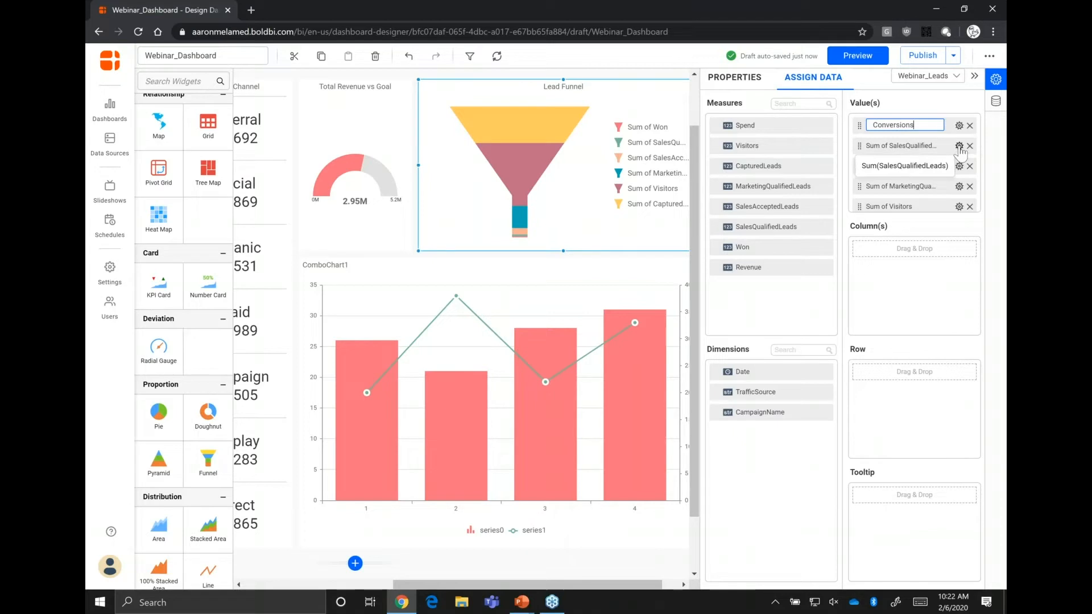
left_click(959, 146)
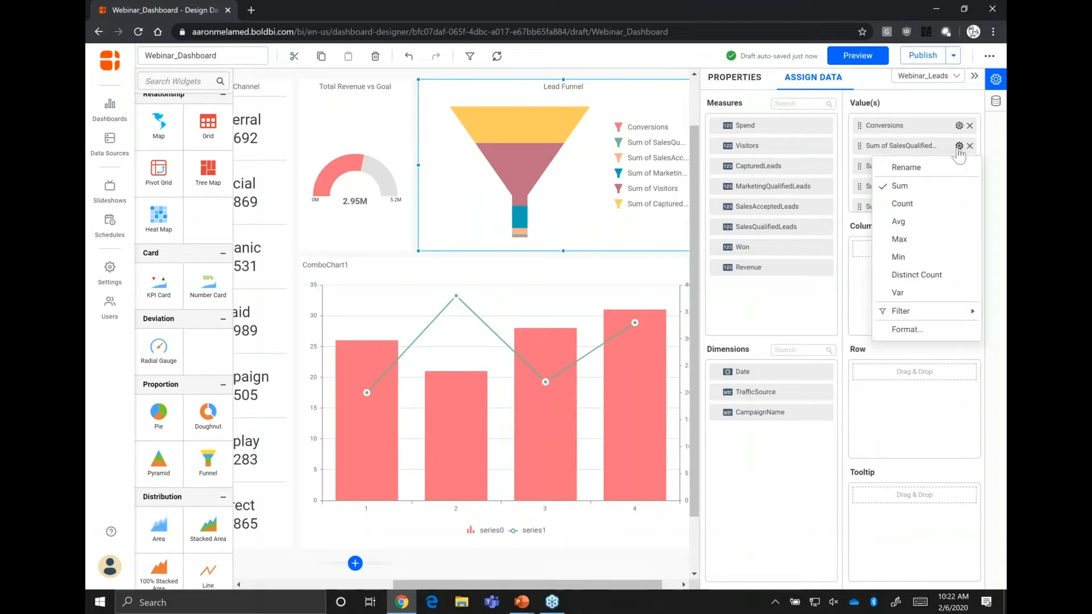
left_click(852, 289)
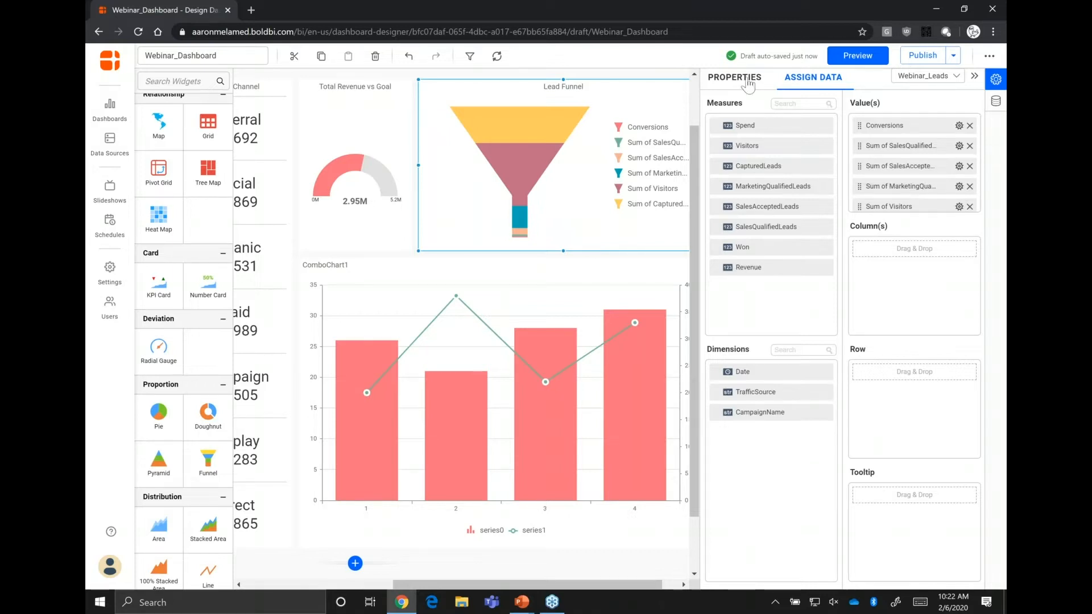
Customize the Lead Funnel's legend, labelling SalesQualifiedLeads as Sales Qualified and SalesAcceptedLeads as Sales Accepted.
left_click(749, 84)
left_click(896, 189)
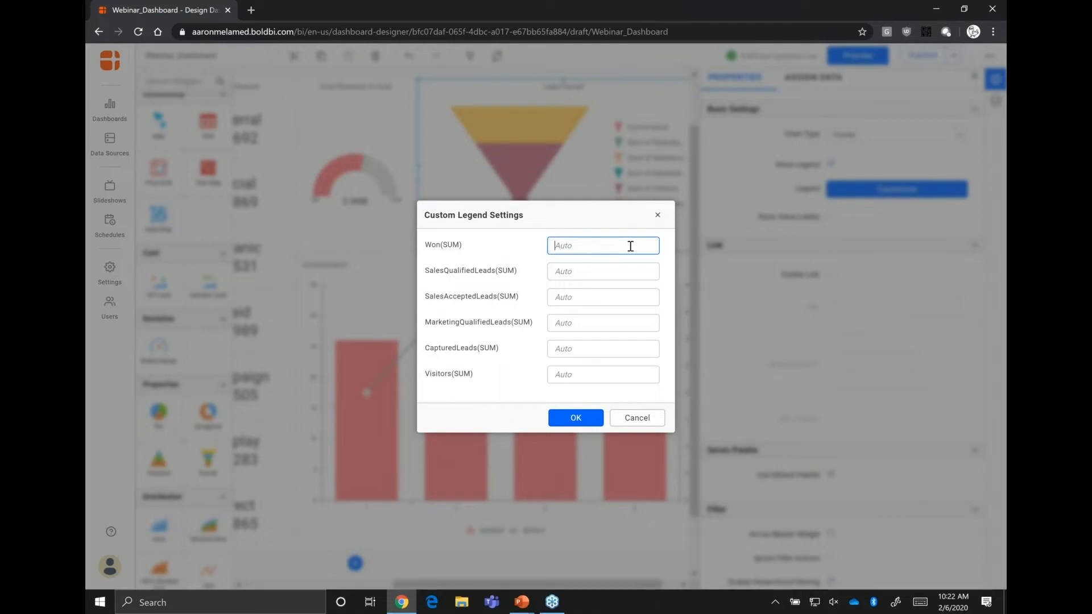
left_click(630, 273)
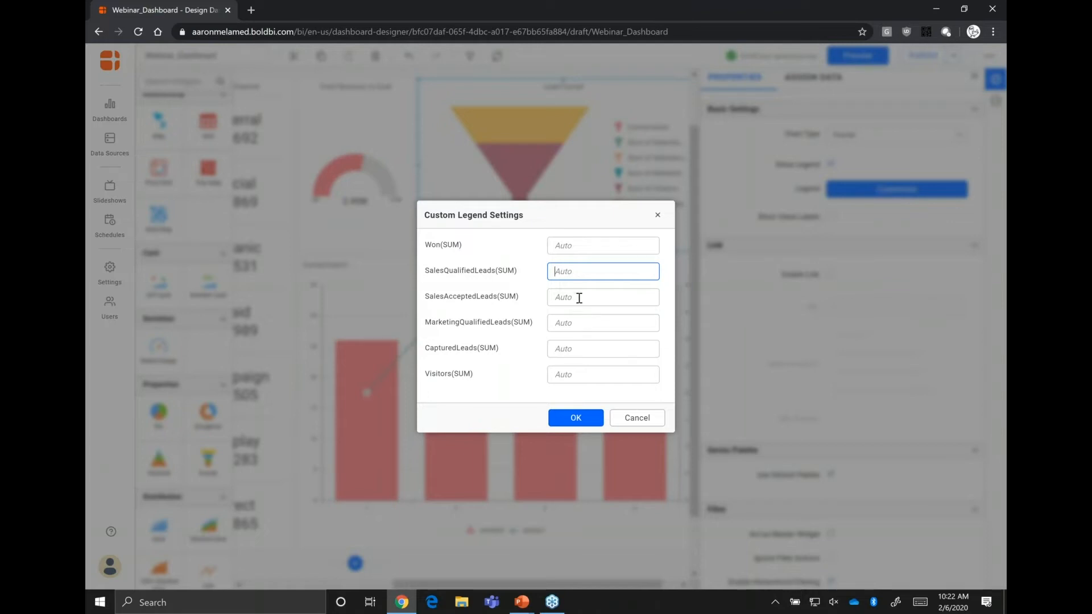
type("Sales Qualified")
left_click(579, 298)
type("Sales")
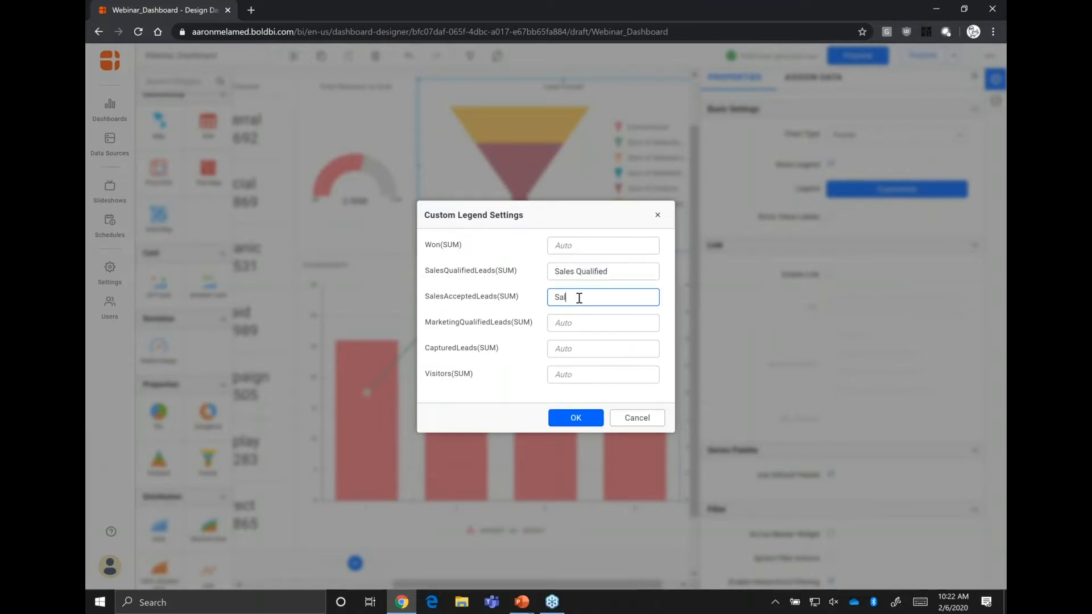
type(" Accepted")
Label the remaining Lead Funnel legend entries Marketing Qualified, Captured Leads and Visitors, and apply the legend settings.
key("Tab")
type("Marketing Qualified")
key("Tab")
type("Captured Leads")
key("Tab")
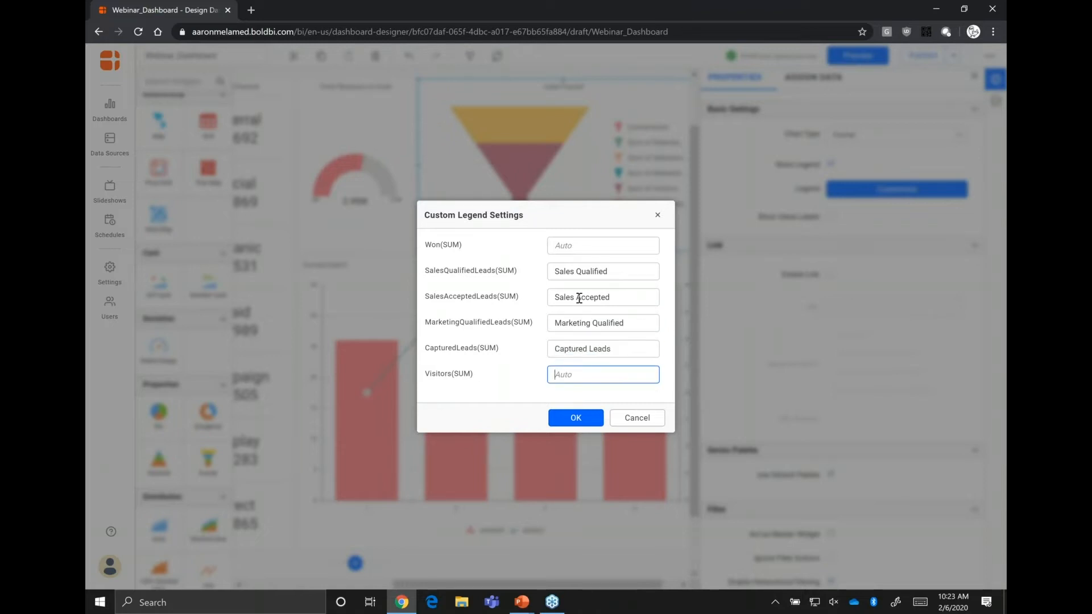
type("Visitors")
left_click(571, 417)
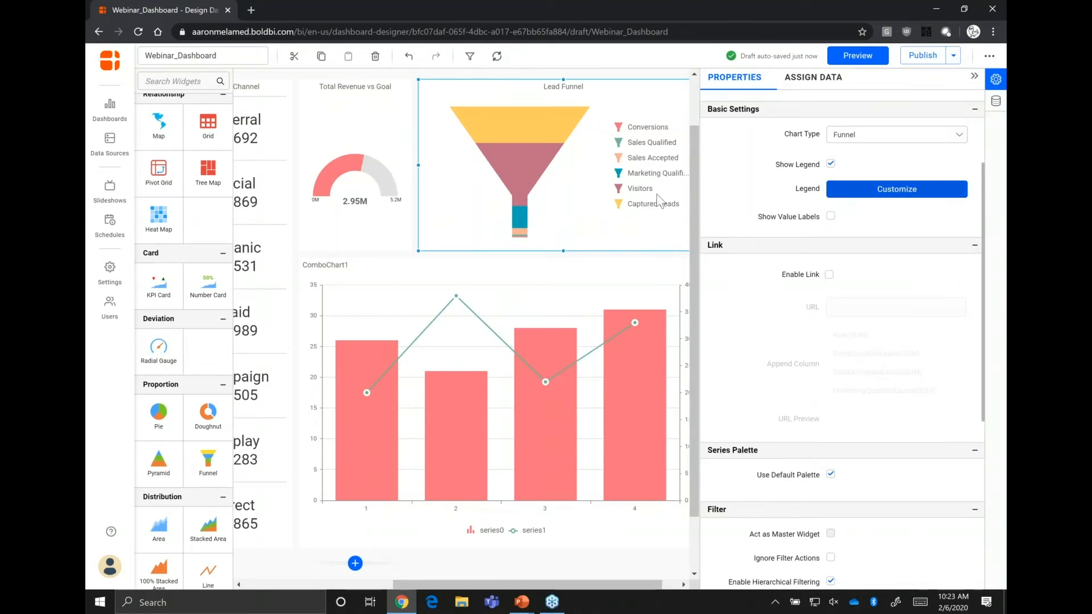
left_click(897, 190)
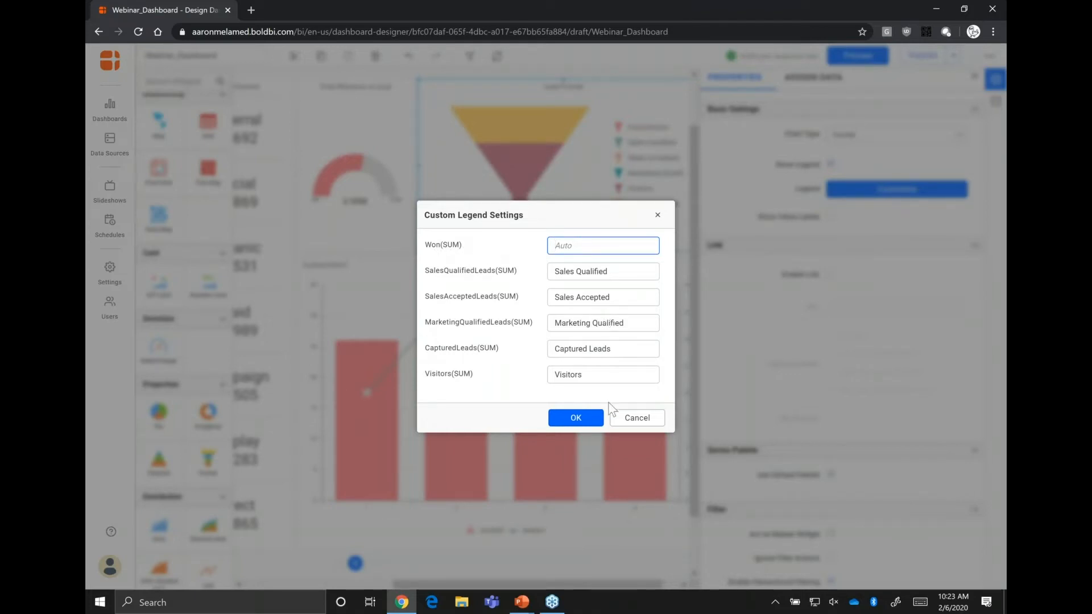
left_click(583, 418)
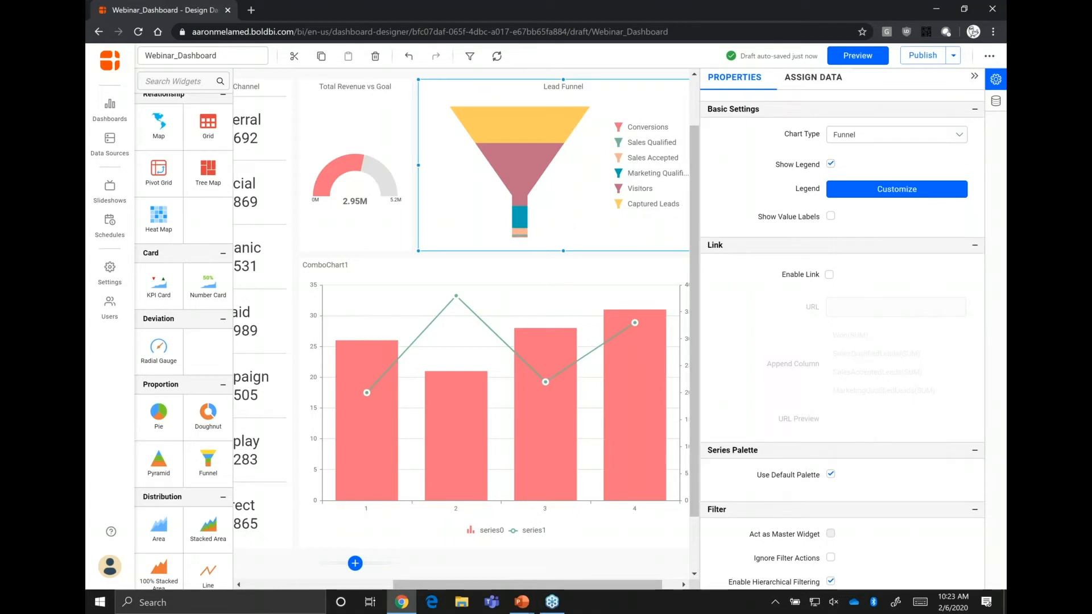
Rename the Chart3 area chart below the revenue doughnut as Email Performance.
left_click_drag(592, 582, 425, 575)
left_click(346, 429)
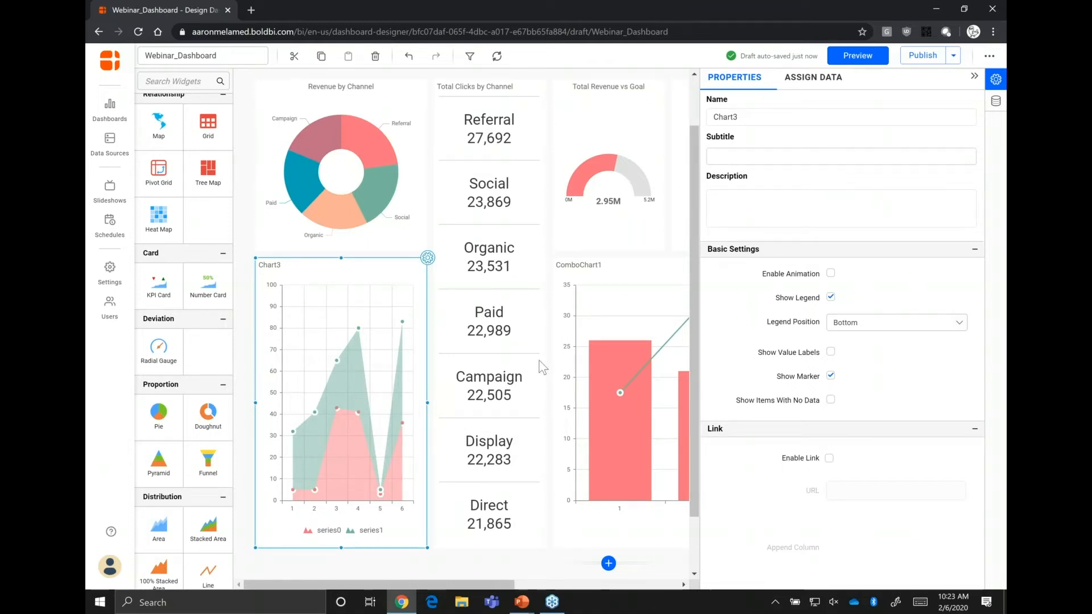
left_click(759, 118)
left_click_drag(760, 117, 708, 118)
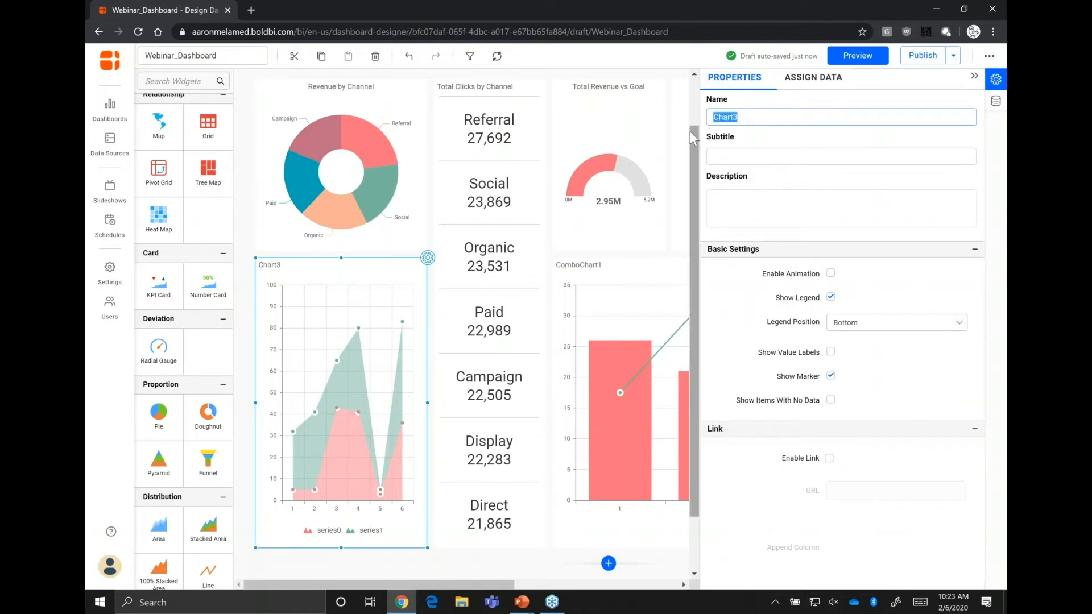
type("Eamil P")
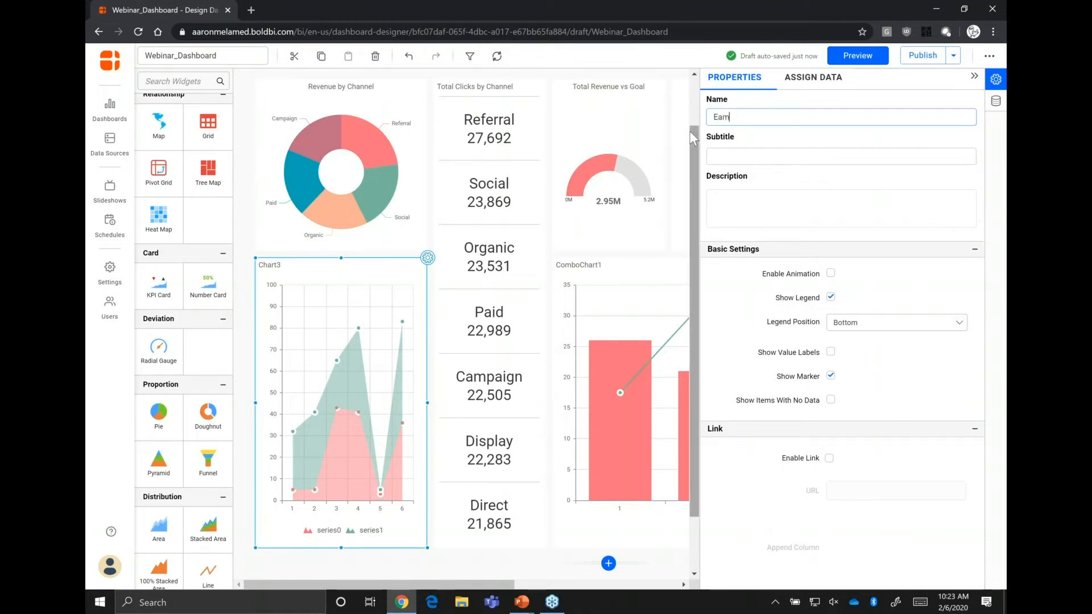
key("BackSpace")
key("BackSpace")
key("BackSpace")
key("BackSpace")
type("mail Performance")
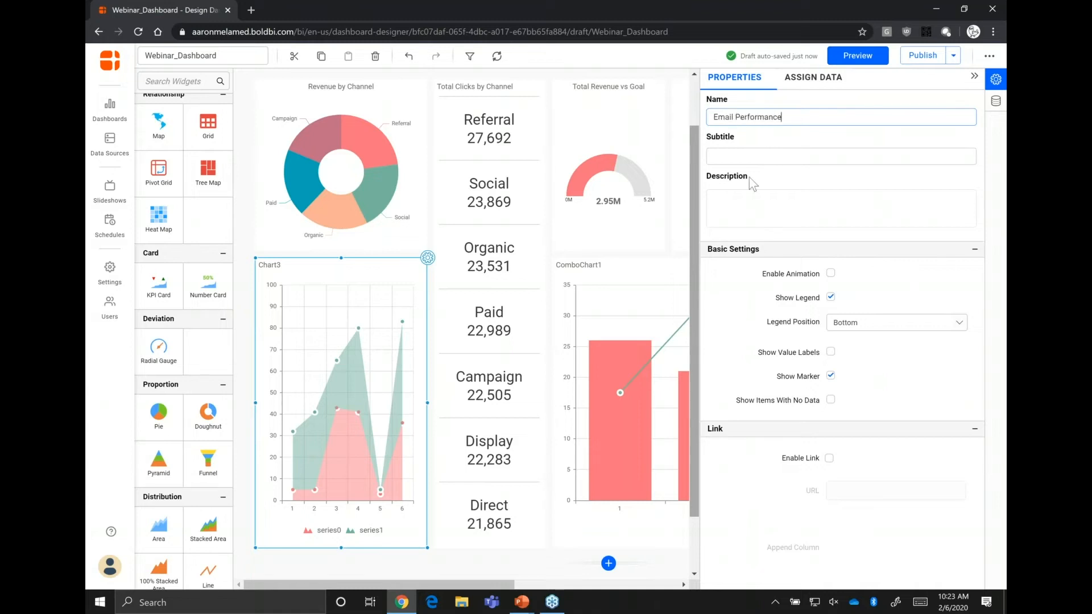
Enable animation on the Email Performance chart and set its title alignment to Center.
left_click(830, 274)
scroll(785, 375, "down", 6)
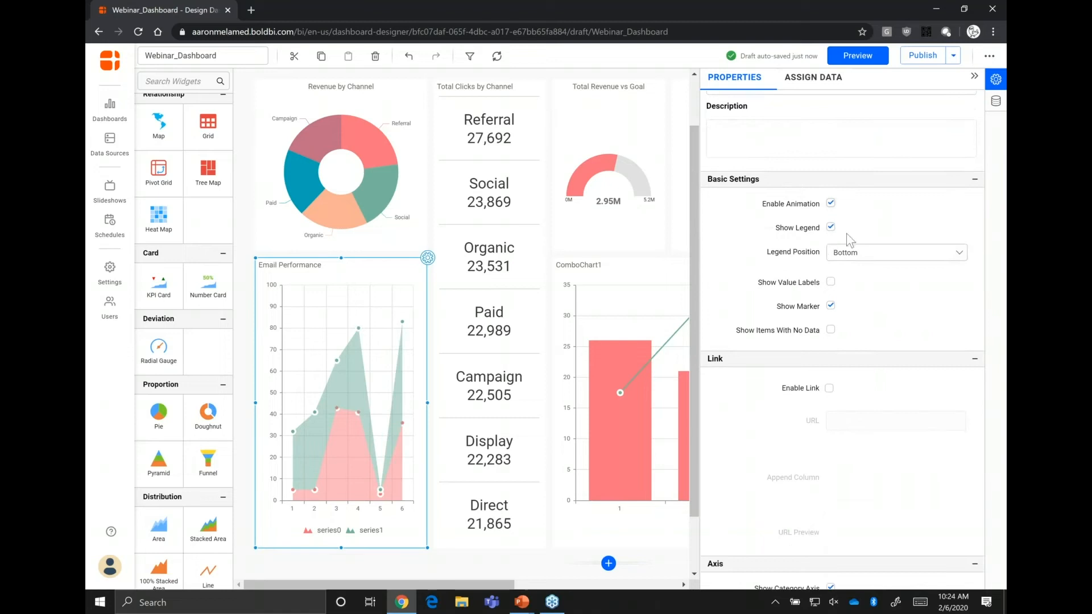
scroll(776, 393, "down", 8)
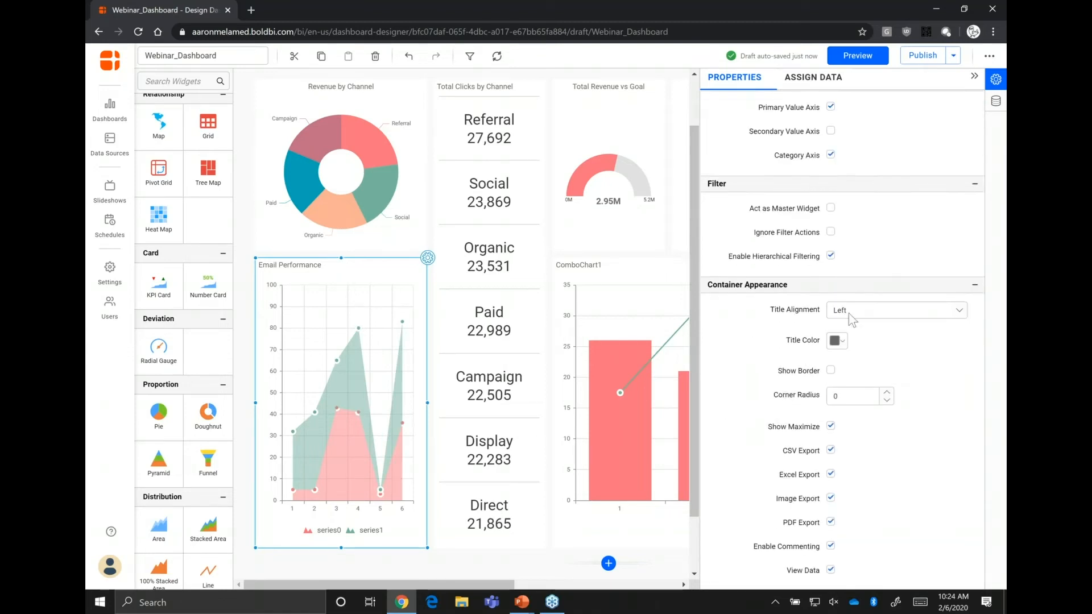
left_click(848, 311)
left_click(852, 349)
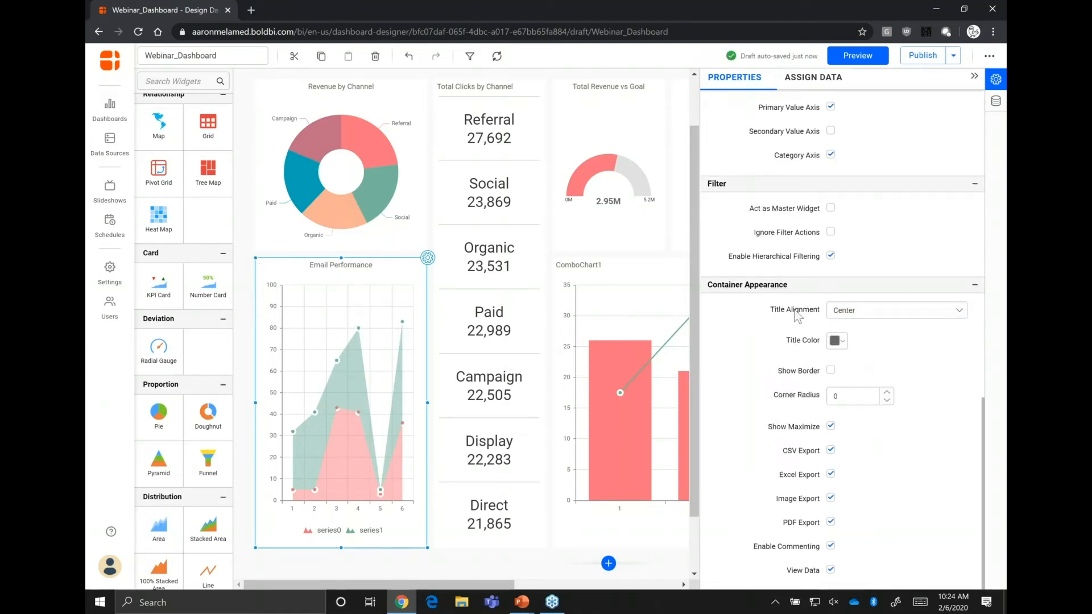
Switch the Email Performance chart's data source to Webinar_Email.
scroll(824, 239, "up", 14)
left_click(806, 80)
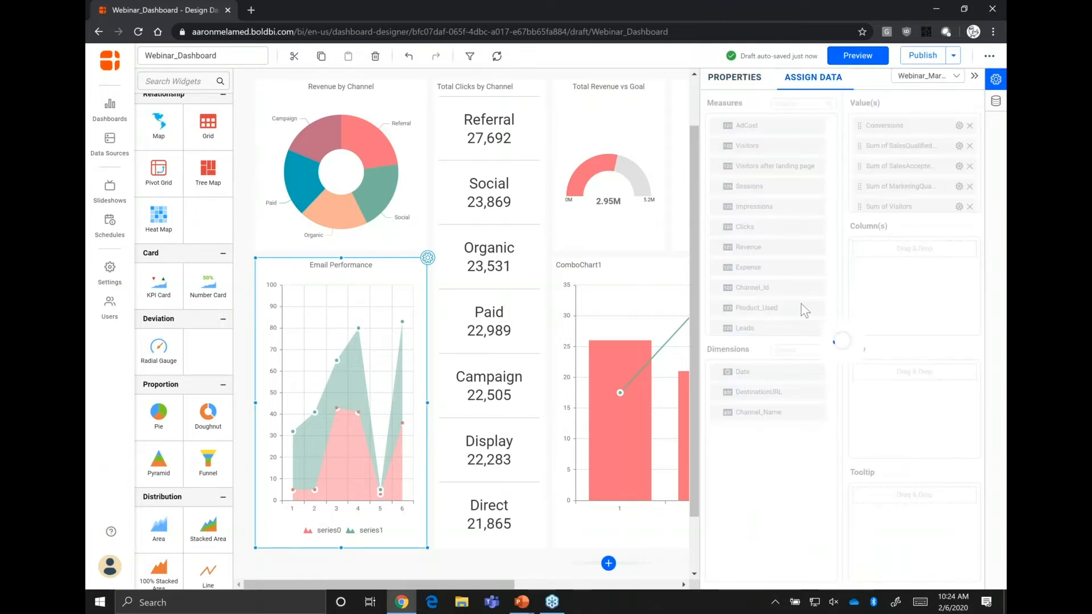
left_click(939, 77)
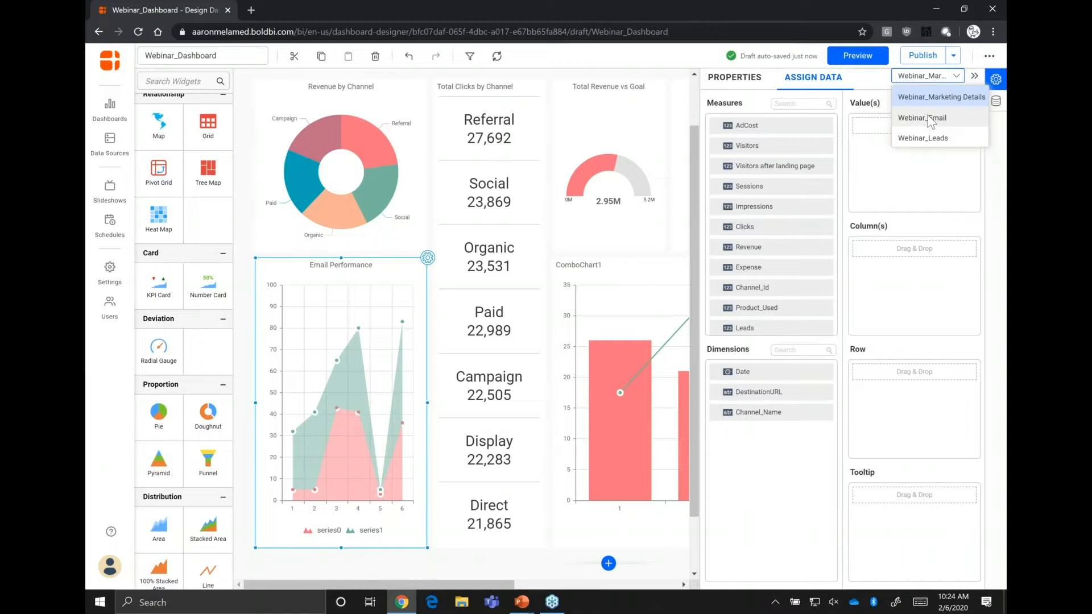
left_click(930, 119)
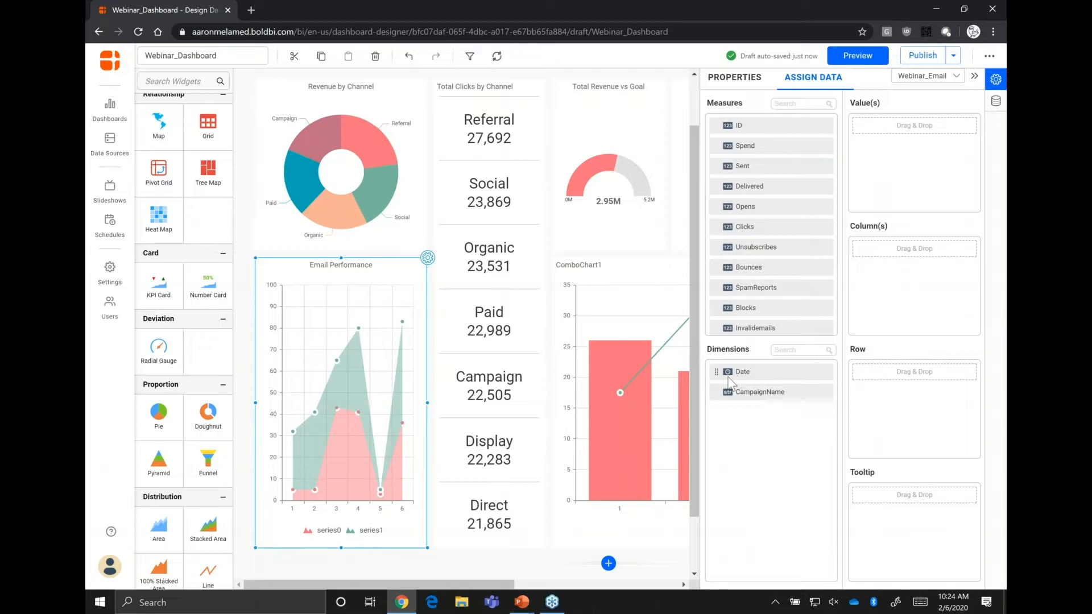
Assign Date as the Email Performance chart's column and add Opens and Clicks as its values.
left_click_drag(729, 380, 901, 249)
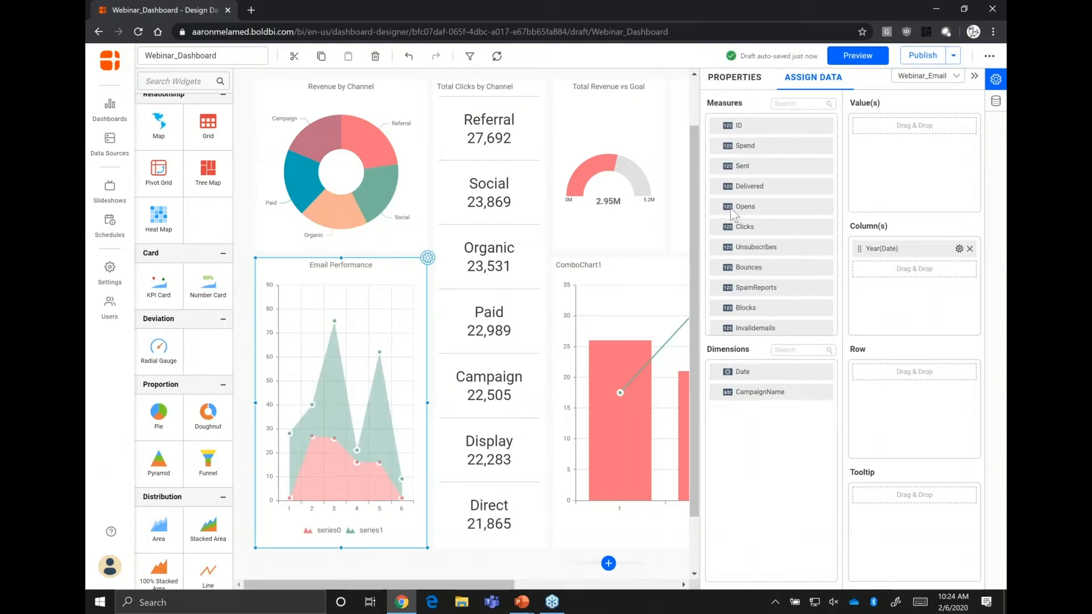
left_click_drag(738, 206, 889, 138)
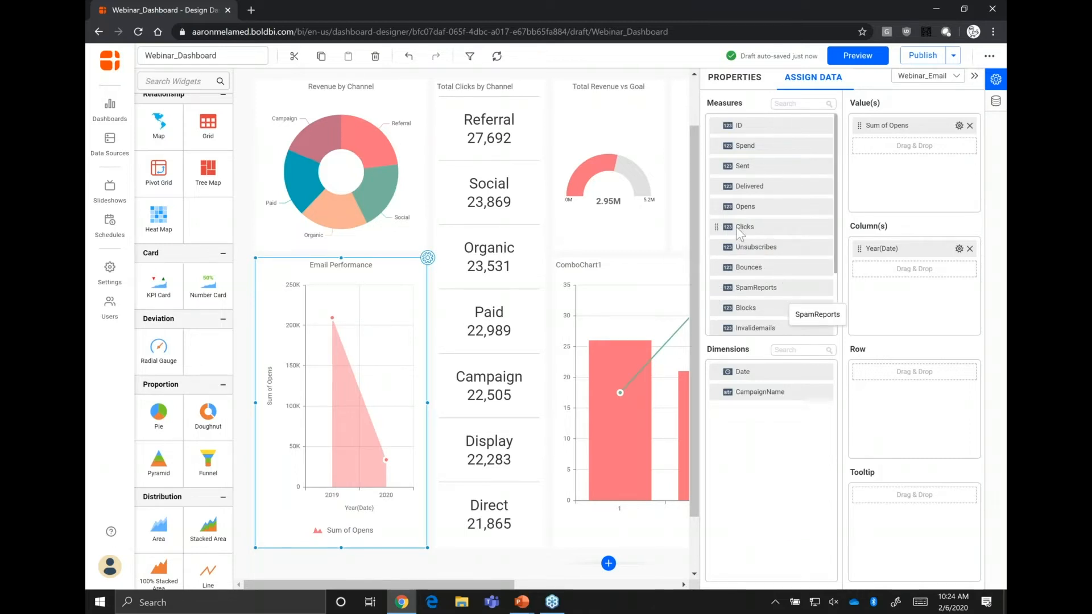
left_click_drag(721, 233, 878, 151)
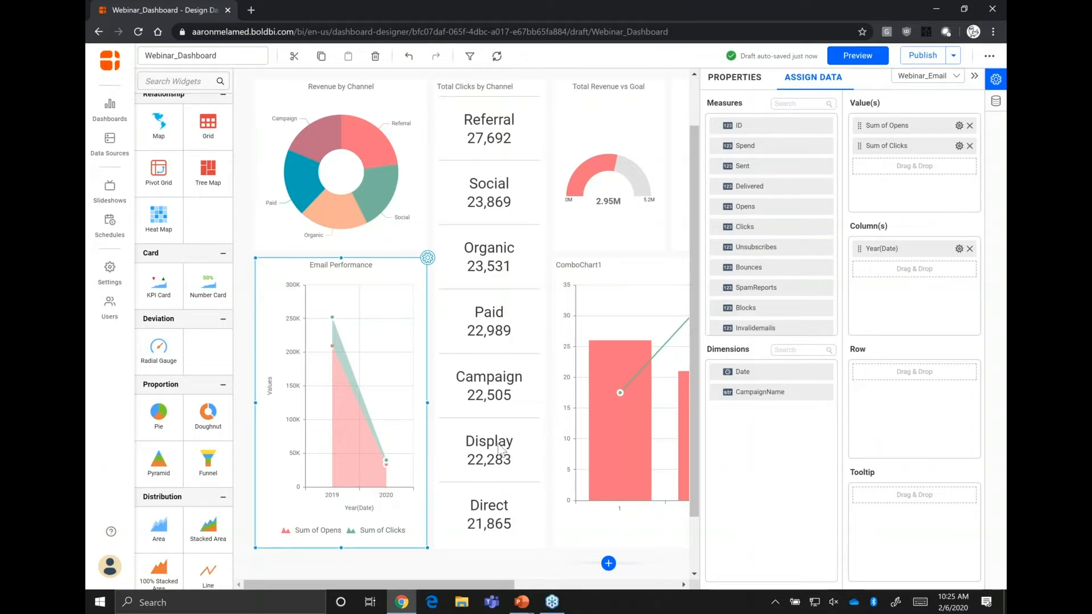
Group the Email Performance chart's Date column by month.
left_click(959, 249)
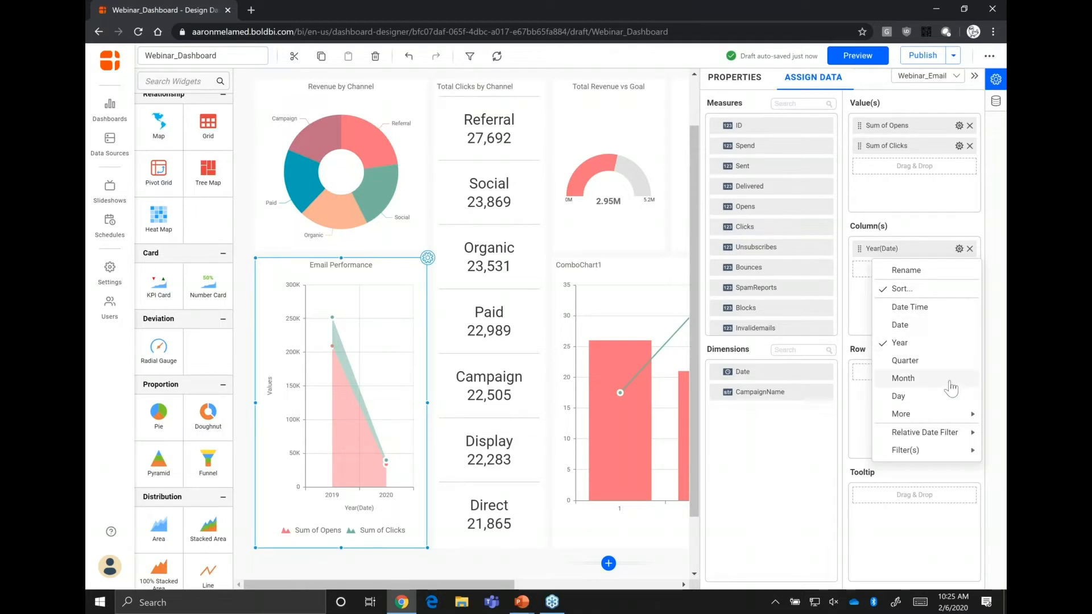
mouse_move(959, 413)
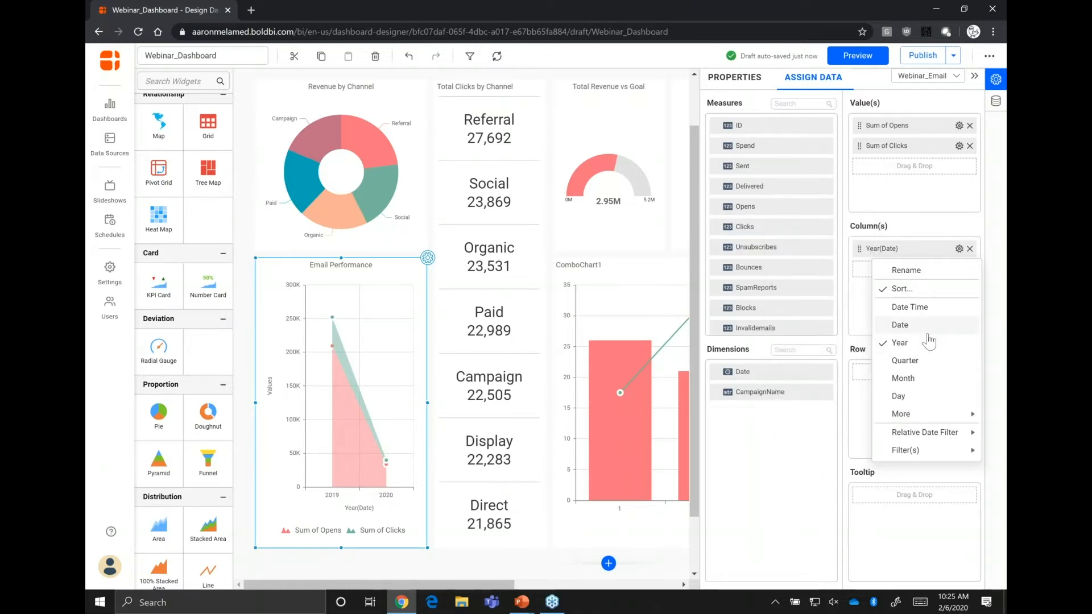
left_click(910, 383)
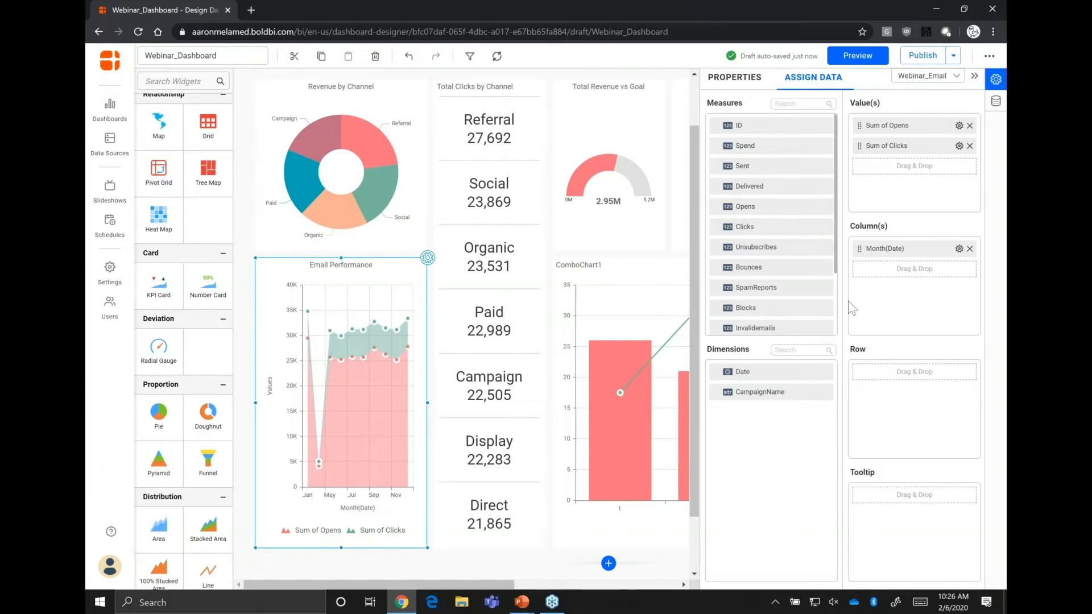
Group the Email Performance chart's Date column by quarter and return to the chart's properties.
left_click(959, 249)
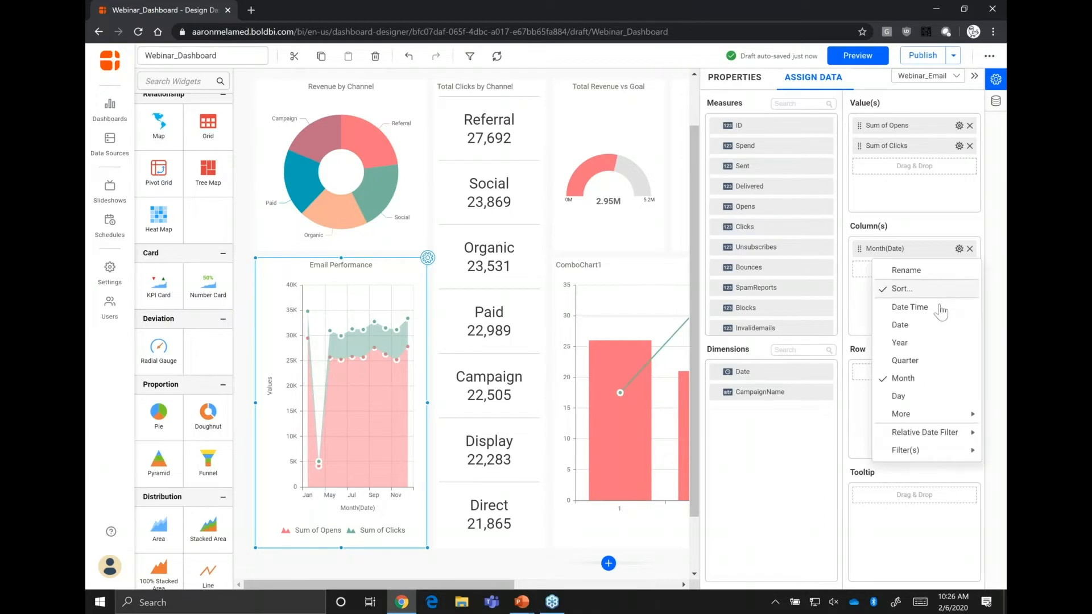
left_click(938, 360)
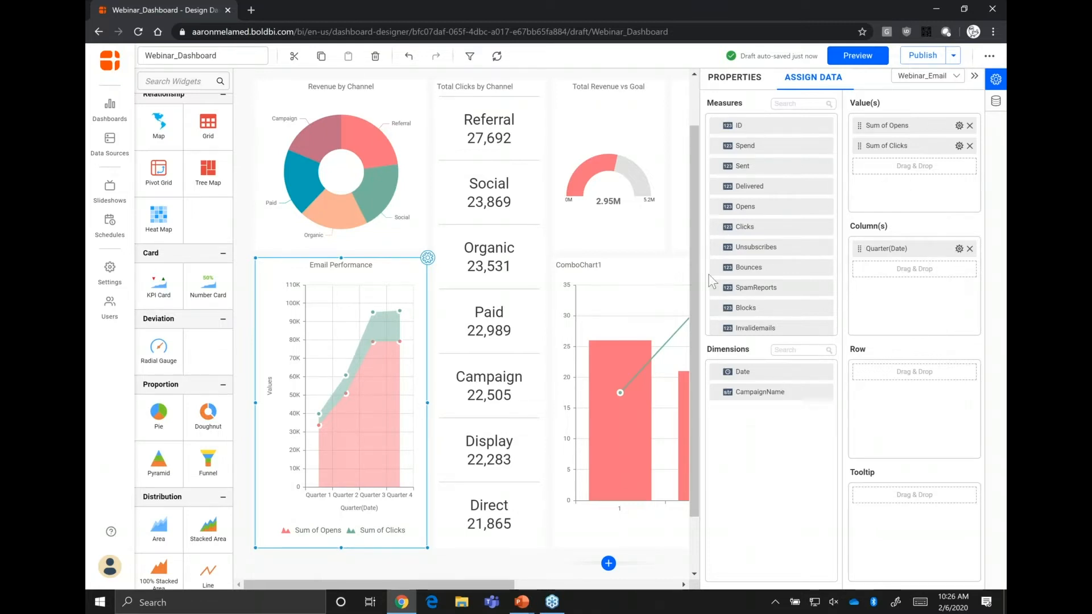
left_click(734, 77)
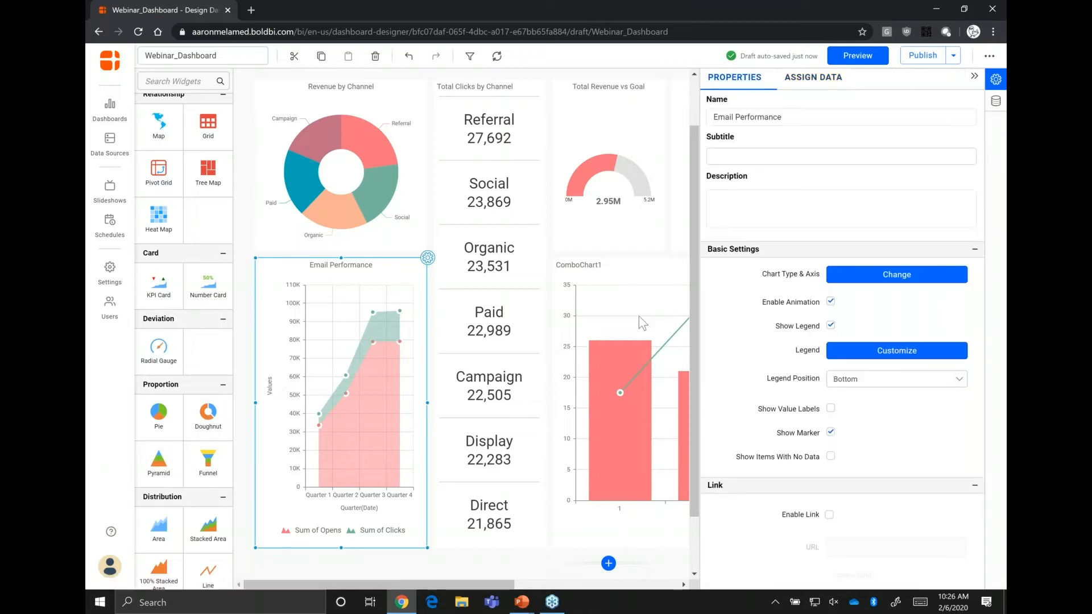
Rename the ComboChart1 widget below the Lead Funnel as Conversions vs Ad Cost.
left_click_drag(512, 585, 663, 590)
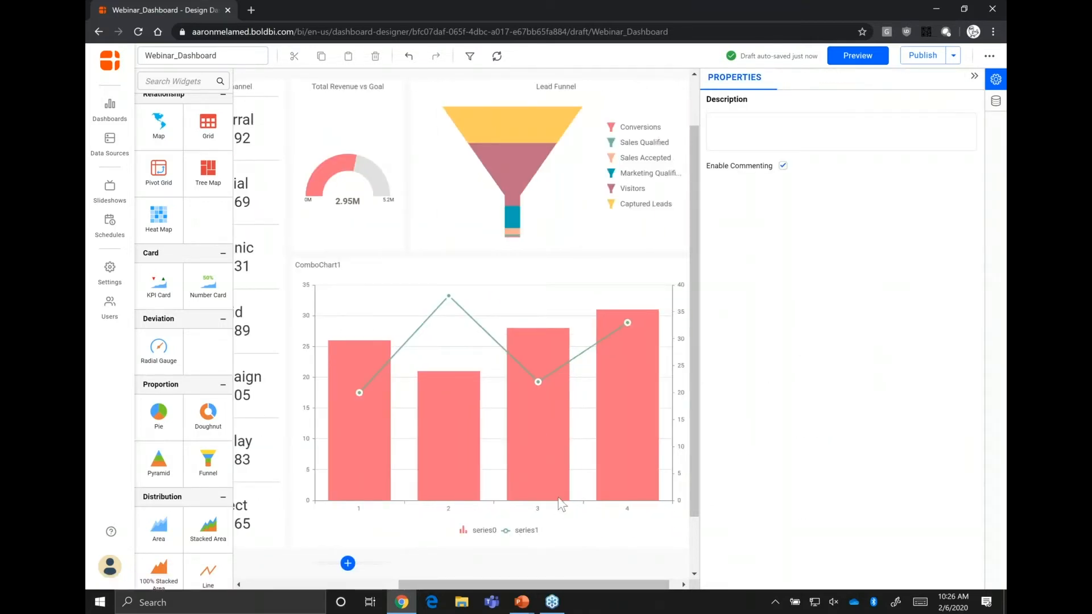
left_click(559, 476)
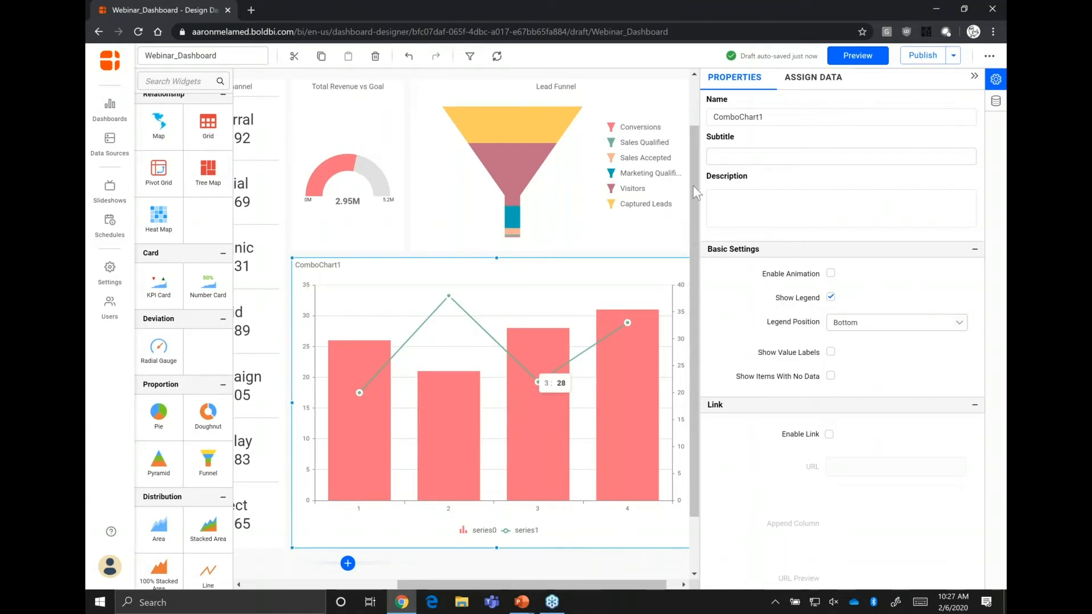
double_click(790, 117)
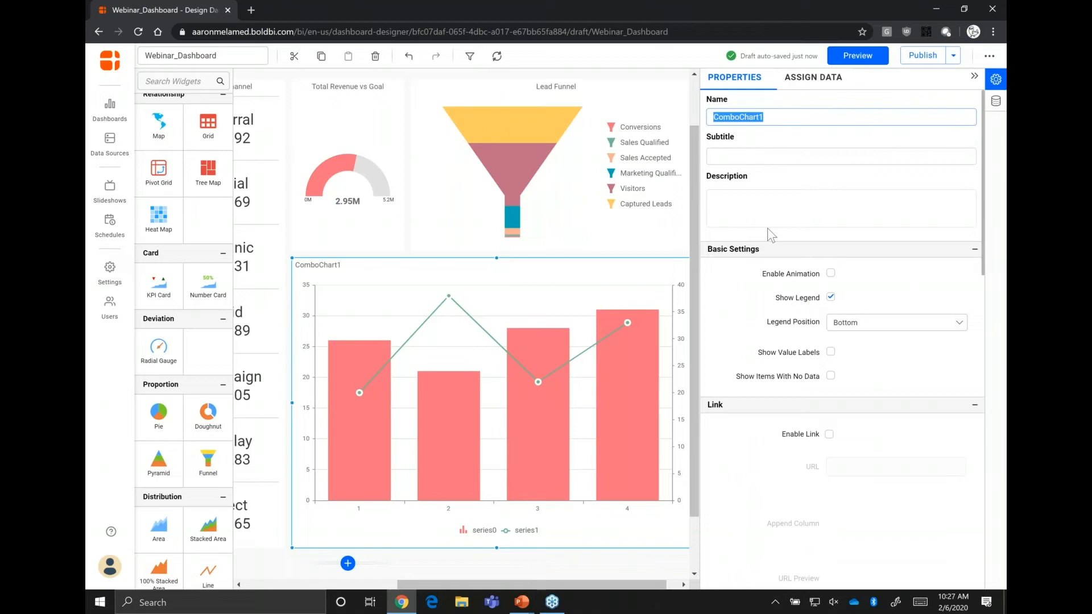
type("The")
key("BackSpace")
key("BackSpace")
key("BackSpace")
type("Conv")
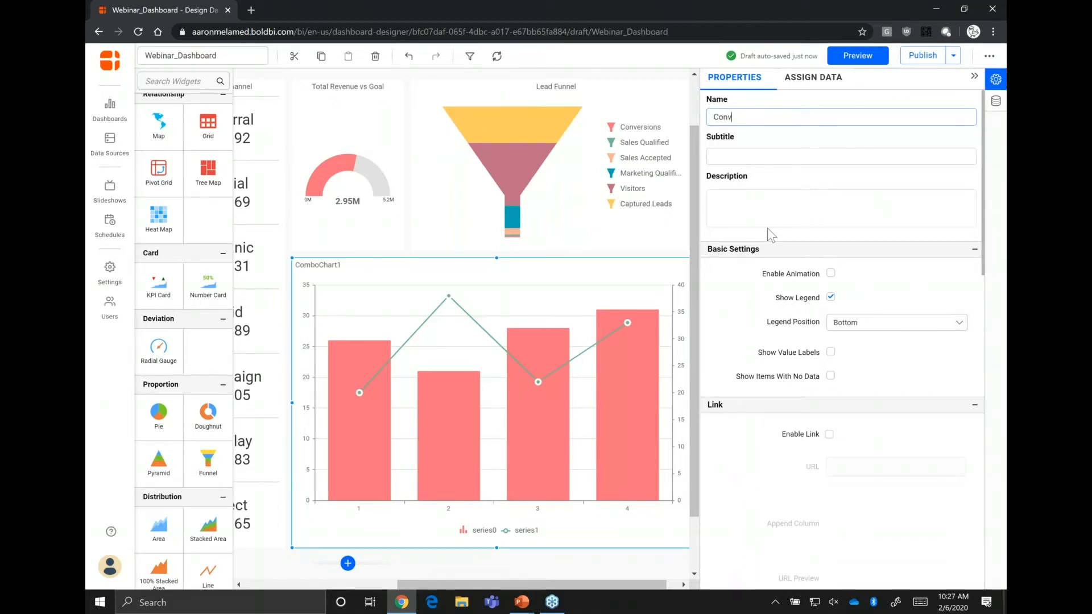
type("ersions vs Ad c")
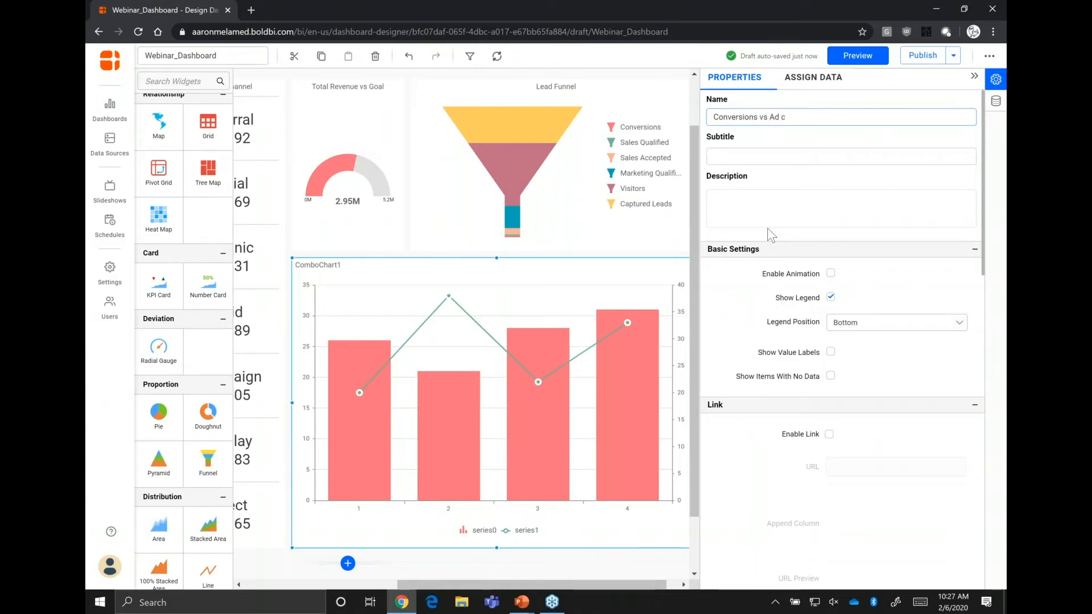
key("BackSpace")
type("Cost")
Enable animation on the Conversions vs Ad Cost chart and set its title alignment to Center.
left_click(831, 273)
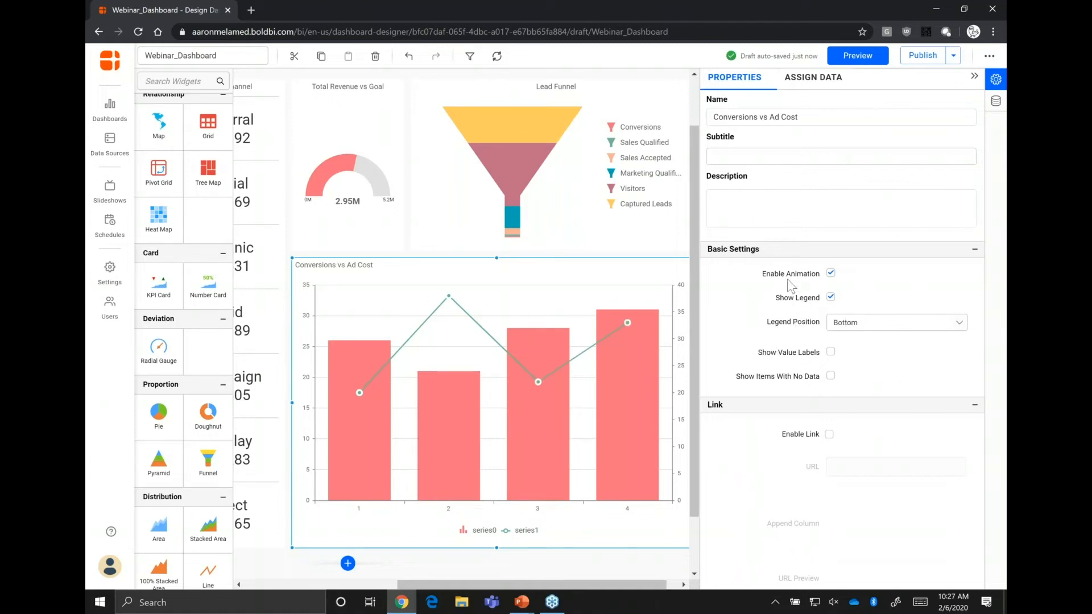
scroll(762, 321, "down", 15)
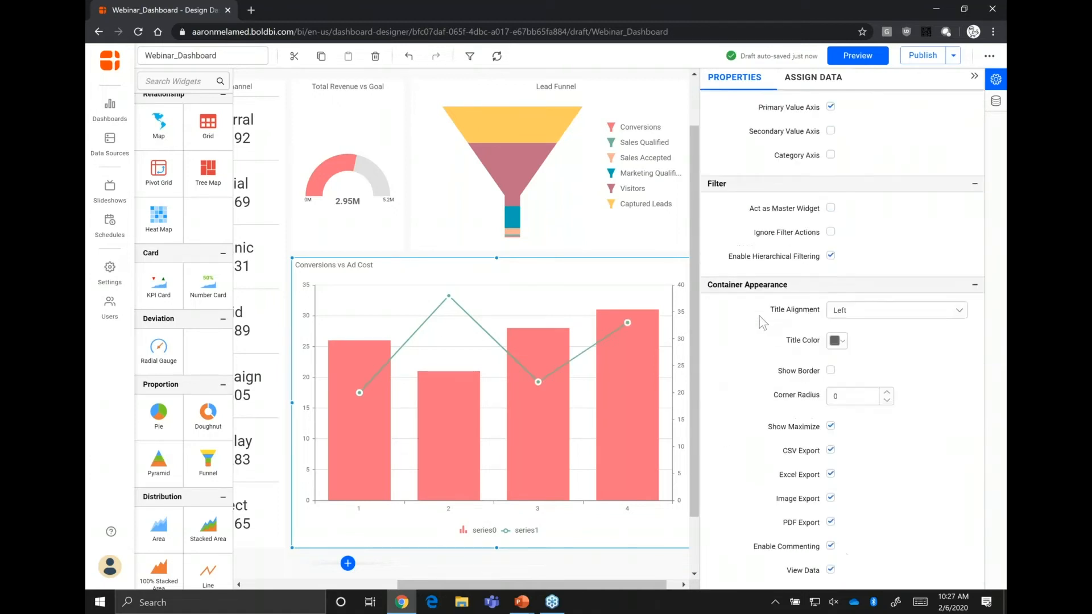
left_click(896, 310)
left_click(845, 346)
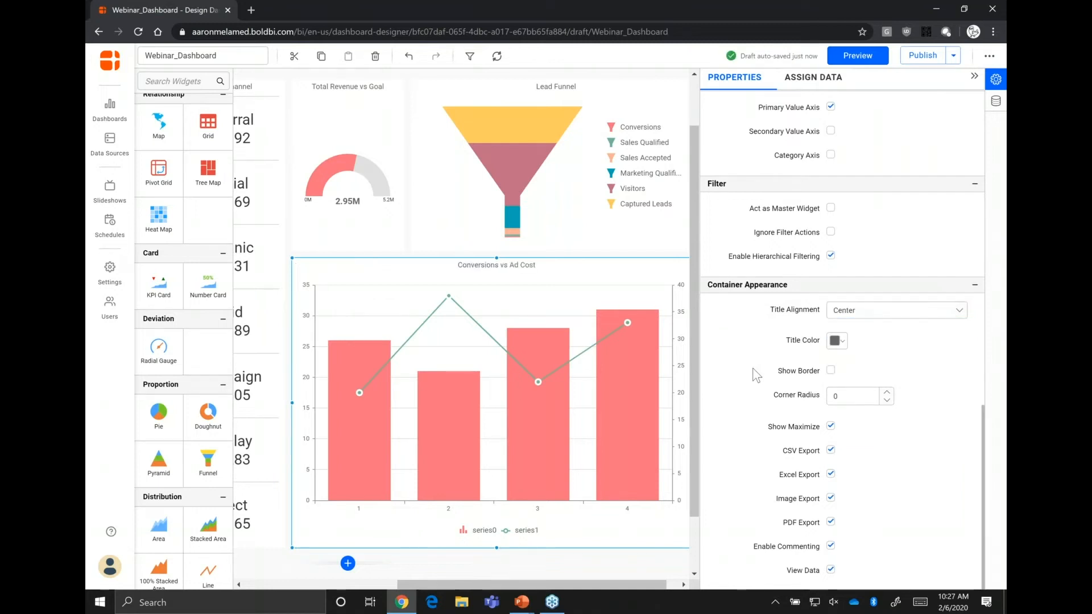
scroll(756, 375, "up", 15)
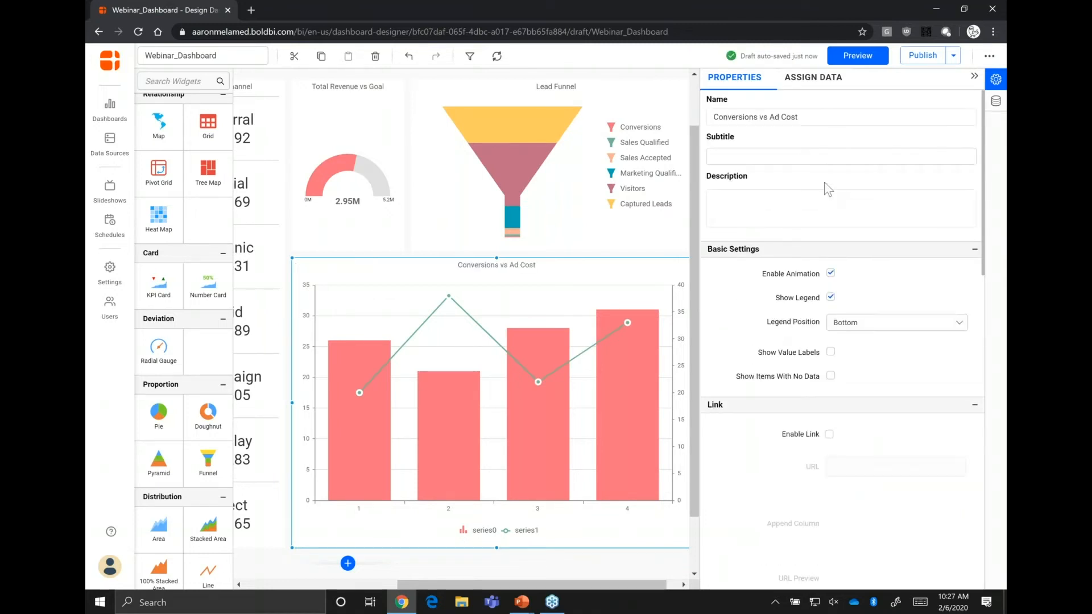
Open the data assignment of the Conversions vs Ad Cost chart.
left_click(812, 78)
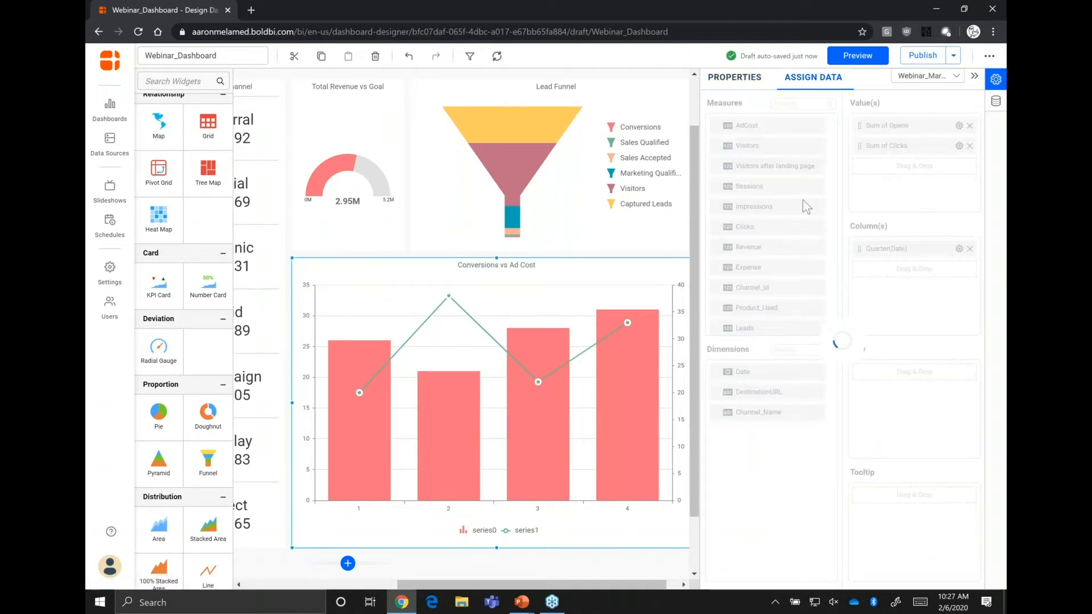
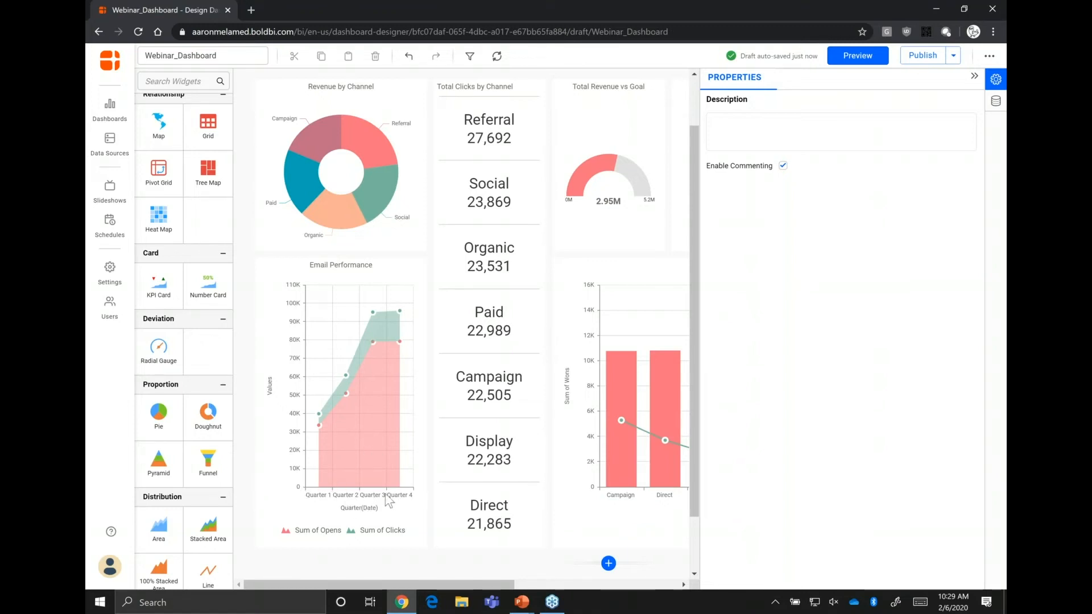
Select the Revenue by Channel doughnut chart and open its data assignment.
left_click(411, 312)
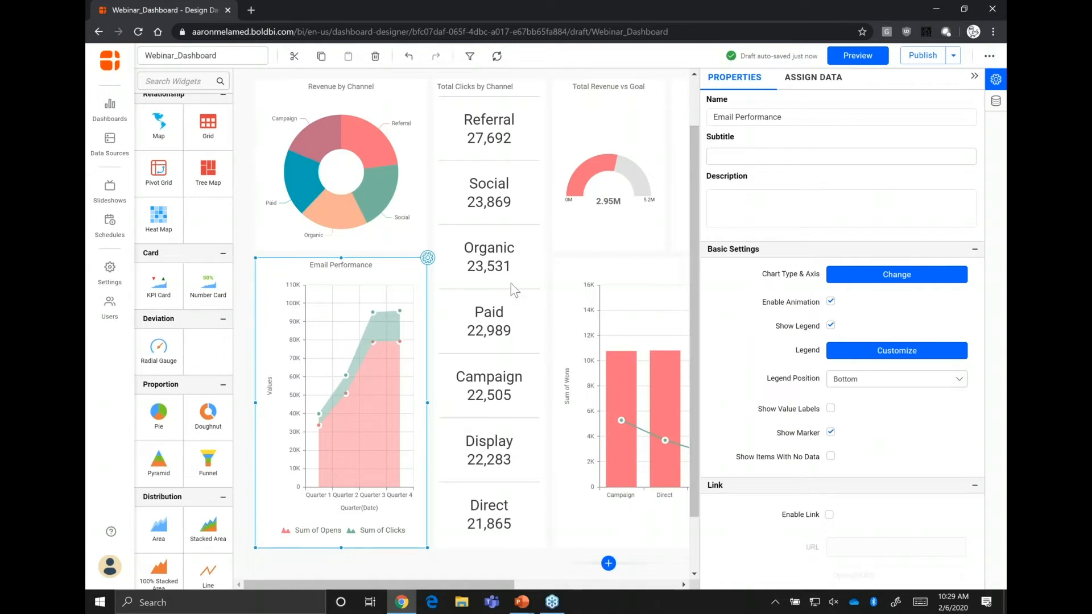
left_click(395, 189)
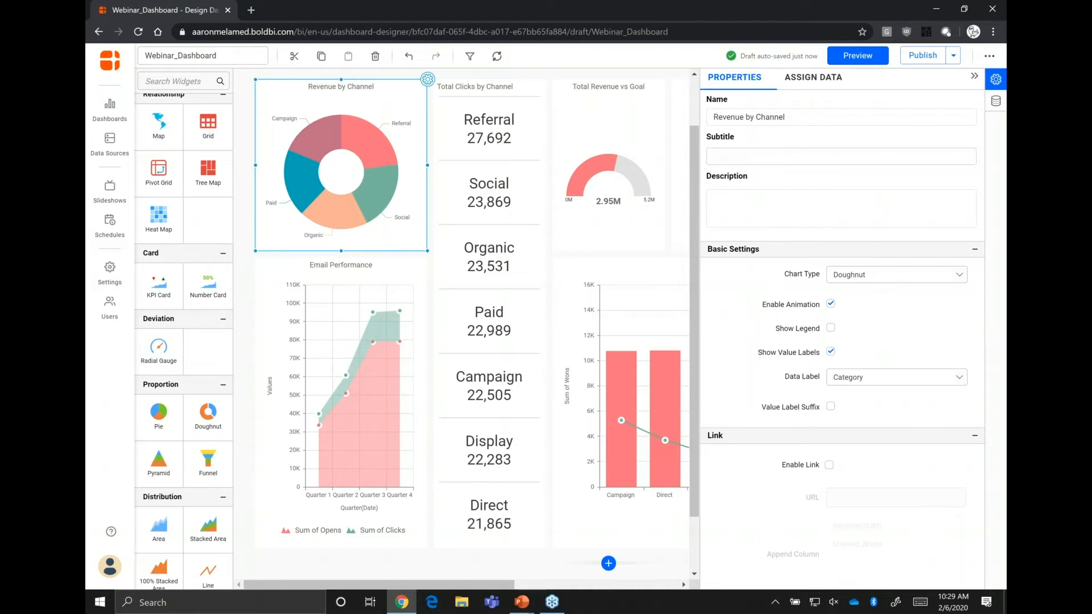
left_click(813, 77)
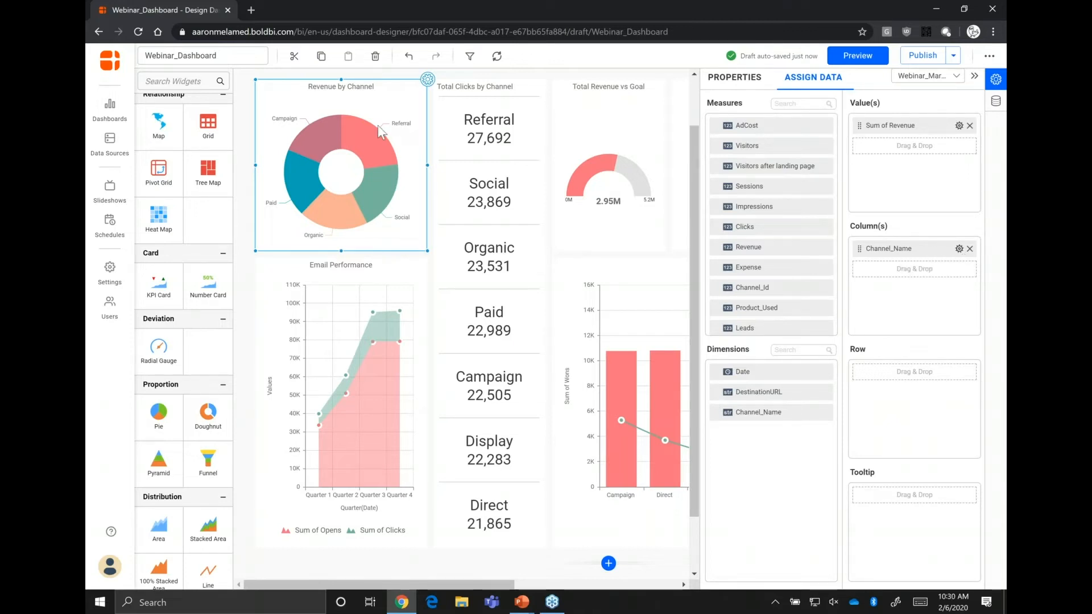
Set the rank filter on the Revenue by Channel chart's Channel_Name column to the top 10.
left_click(959, 248)
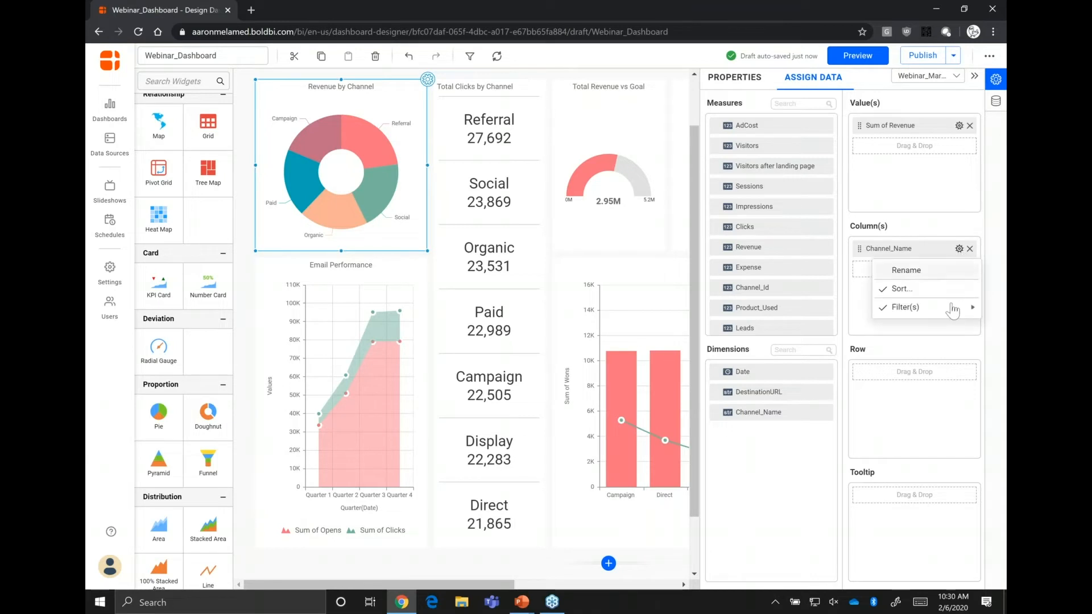
mouse_move(952, 310)
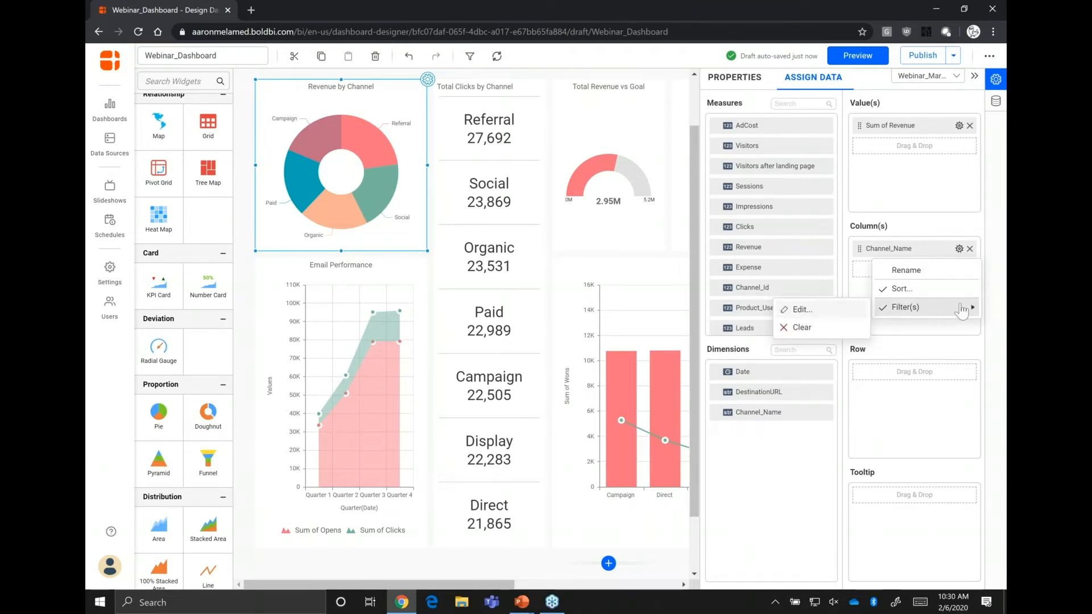
left_click(960, 309)
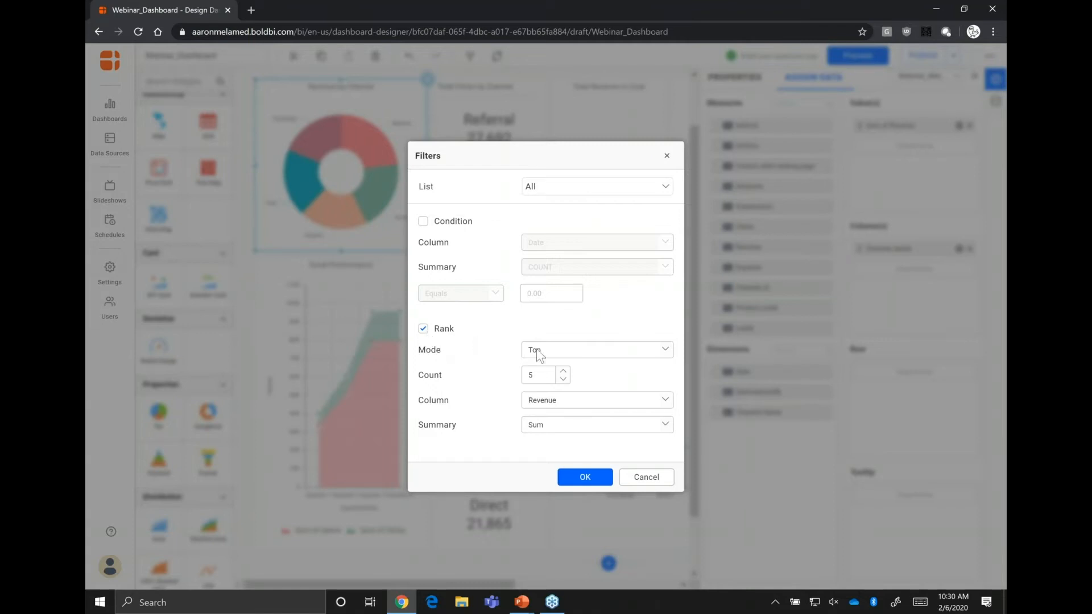
left_click(566, 351)
left_click(504, 386)
left_click(563, 370)
left_click(564, 371)
left_click(564, 372)
left_click(564, 371)
left_click(564, 372)
left_click(586, 478)
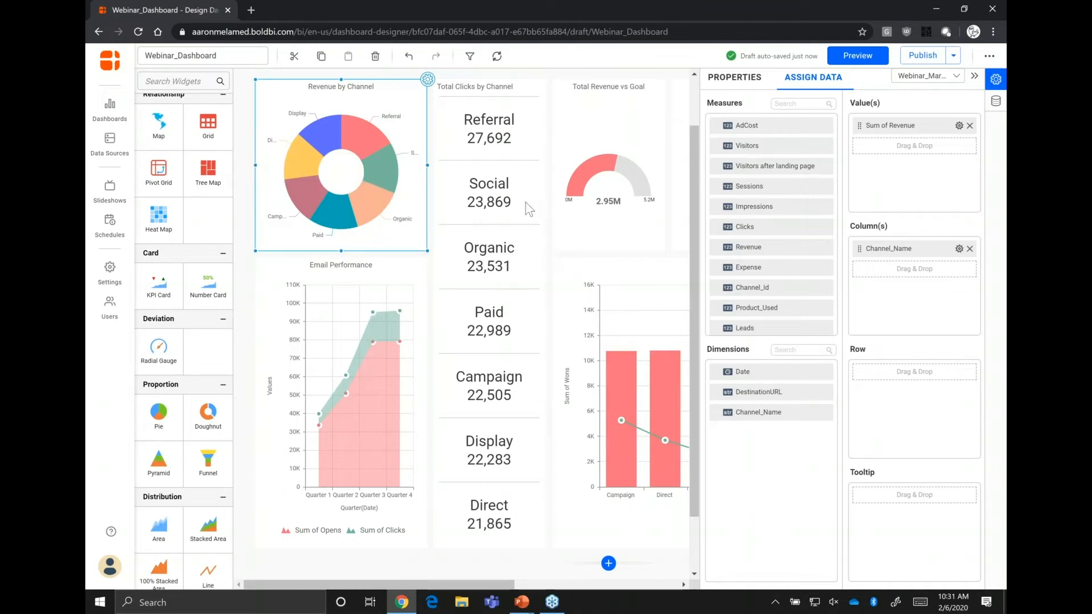
Add a condition to the Channel_Name filter requiring the sum of Leads to be greater than or equal to 1000.
left_click(959, 248)
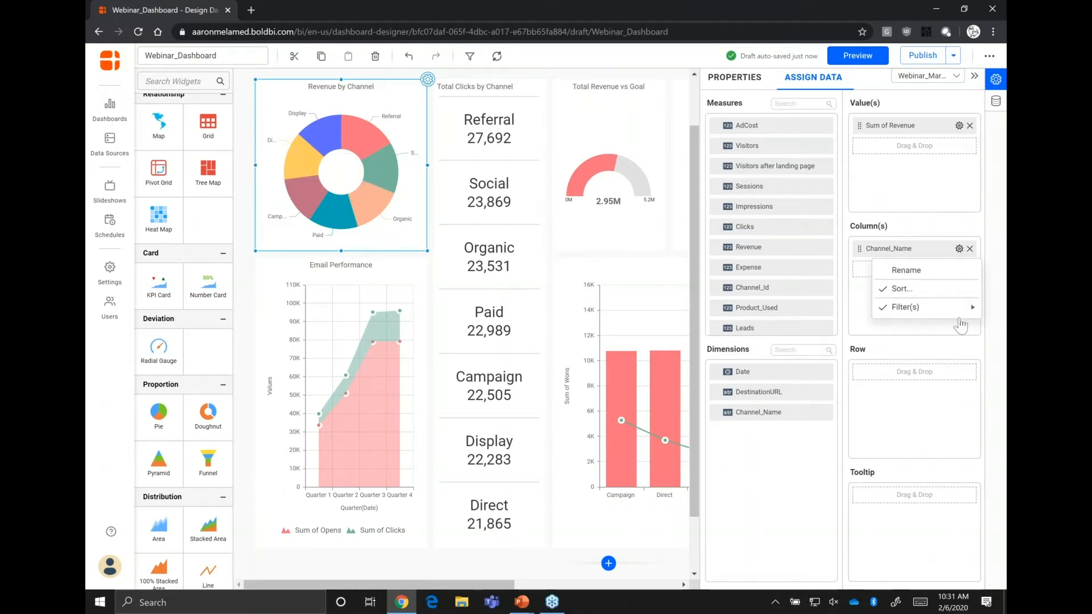
mouse_move(944, 307)
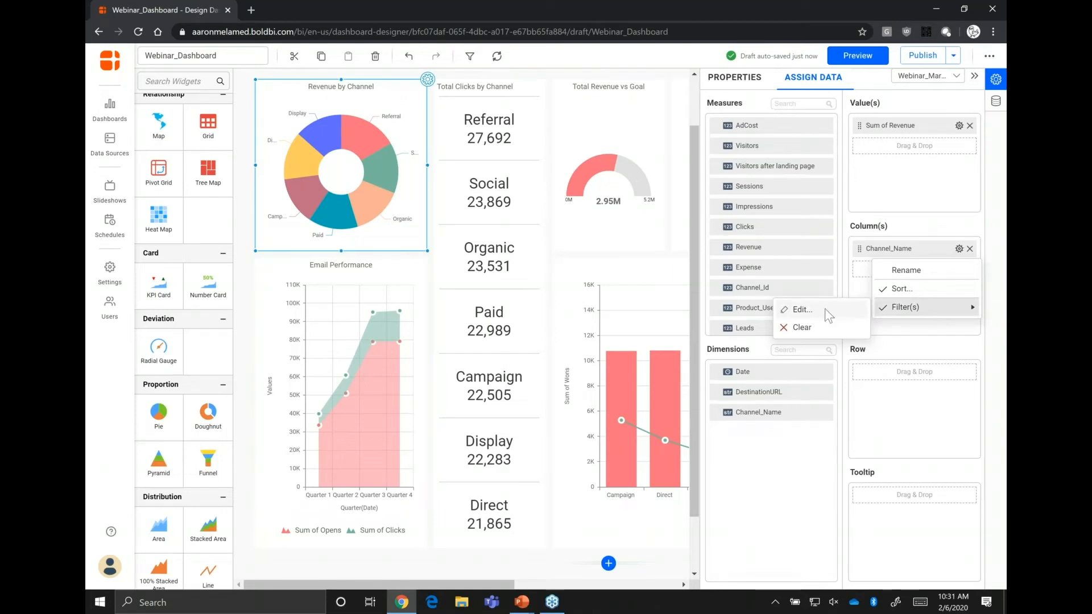
left_click(784, 309)
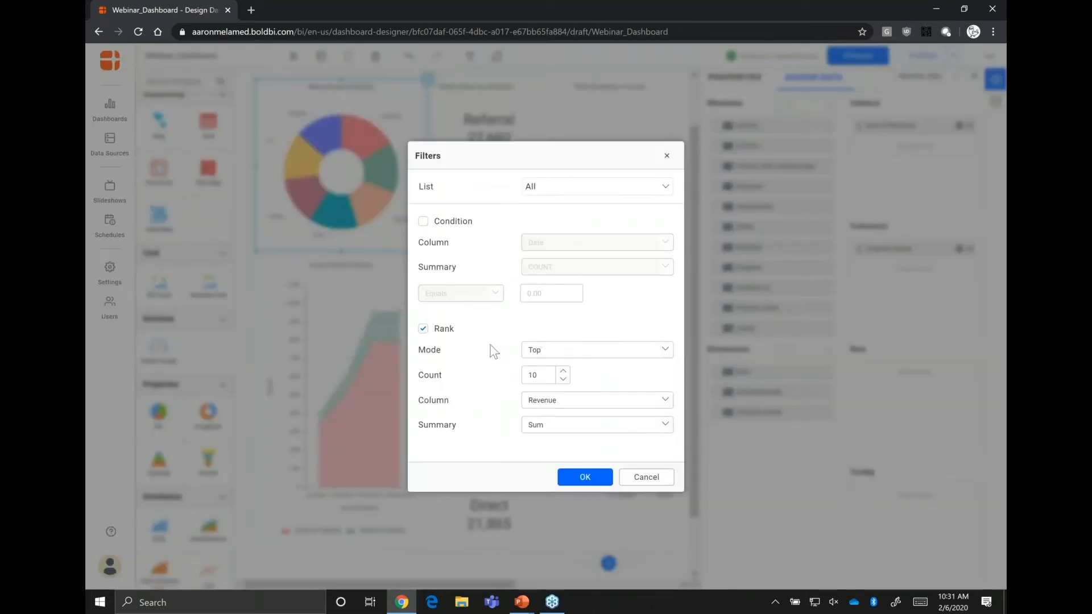
left_click(423, 222)
left_click(554, 241)
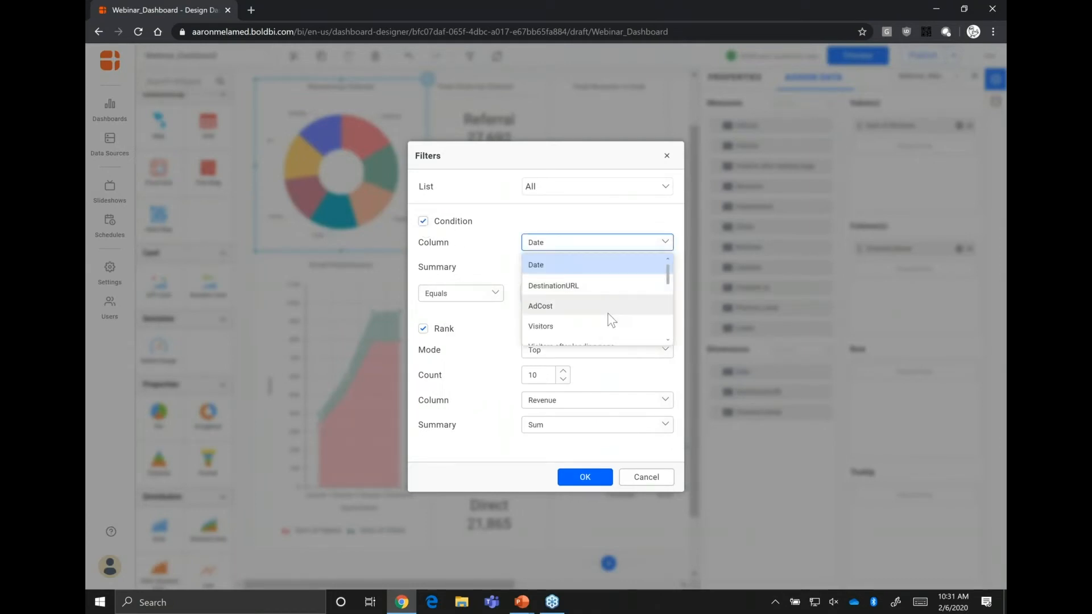
scroll(612, 315, "down", 3)
scroll(612, 315, "up", 2)
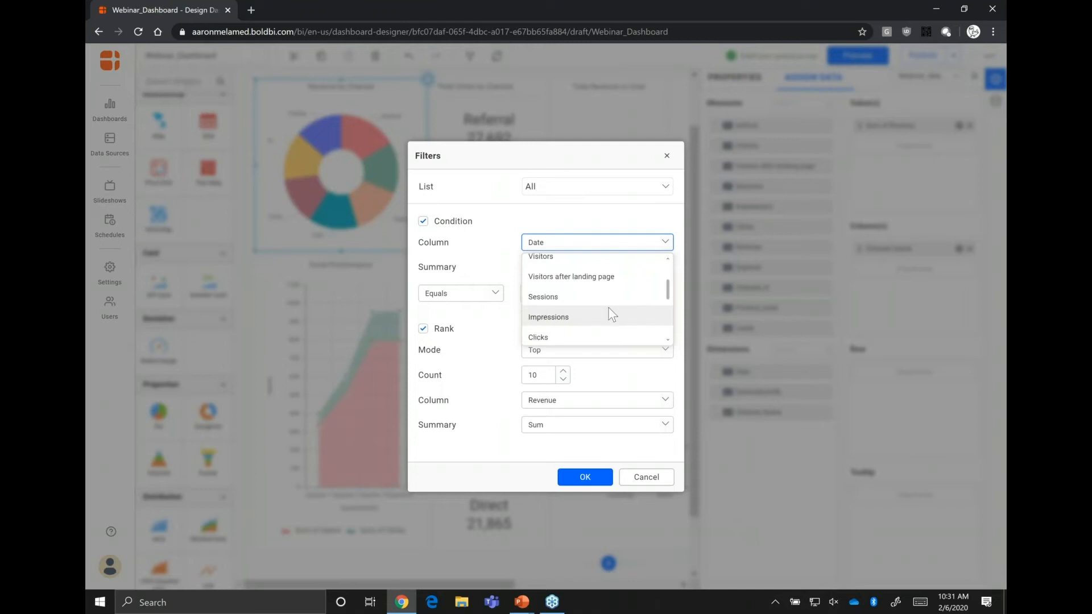
scroll(612, 314, "down", 4)
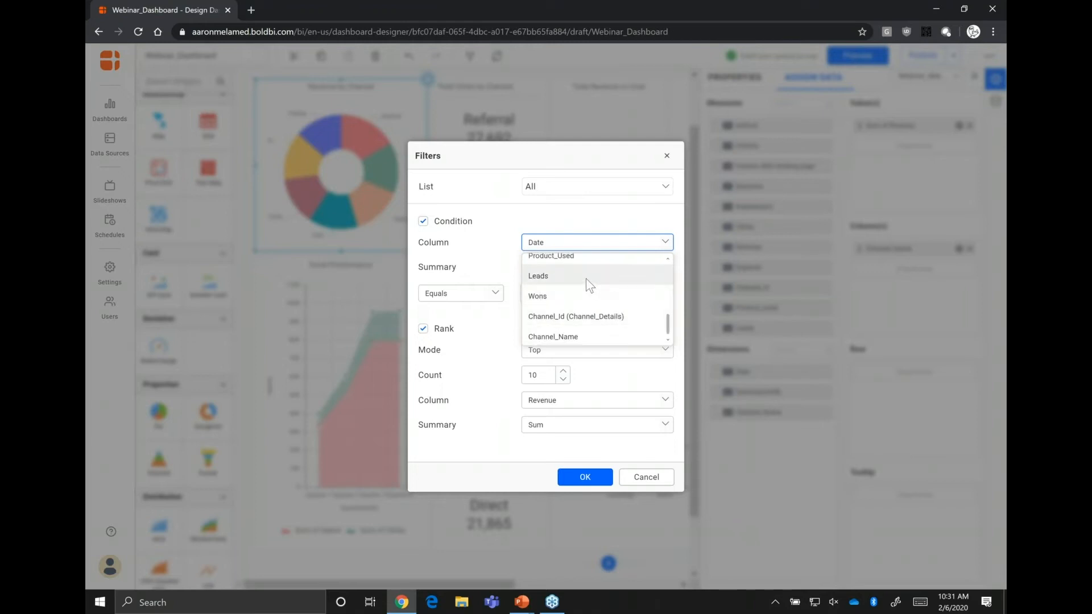
left_click(586, 278)
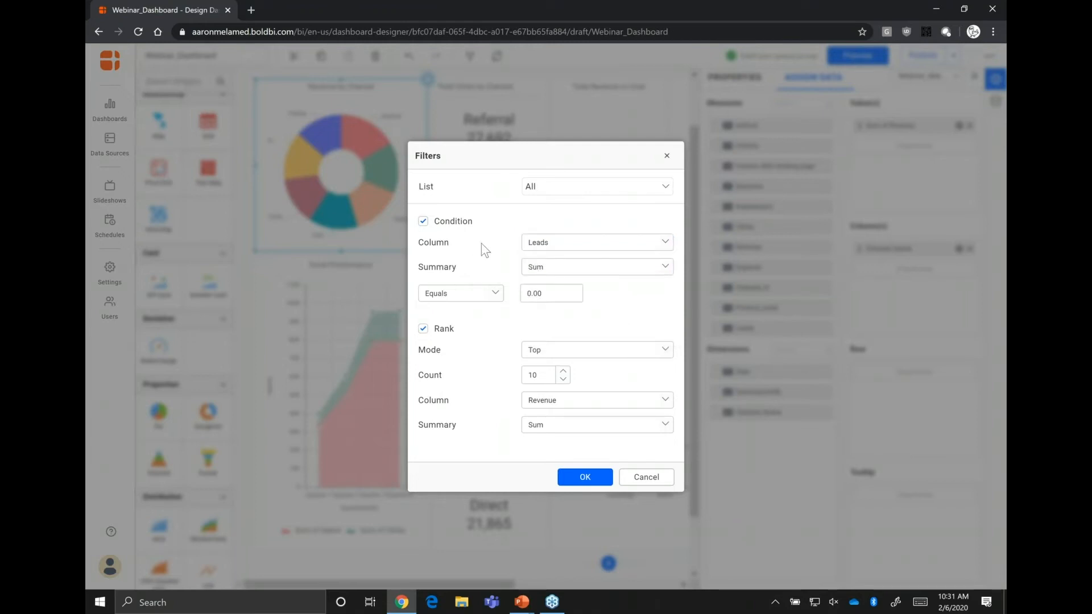
left_click(497, 294)
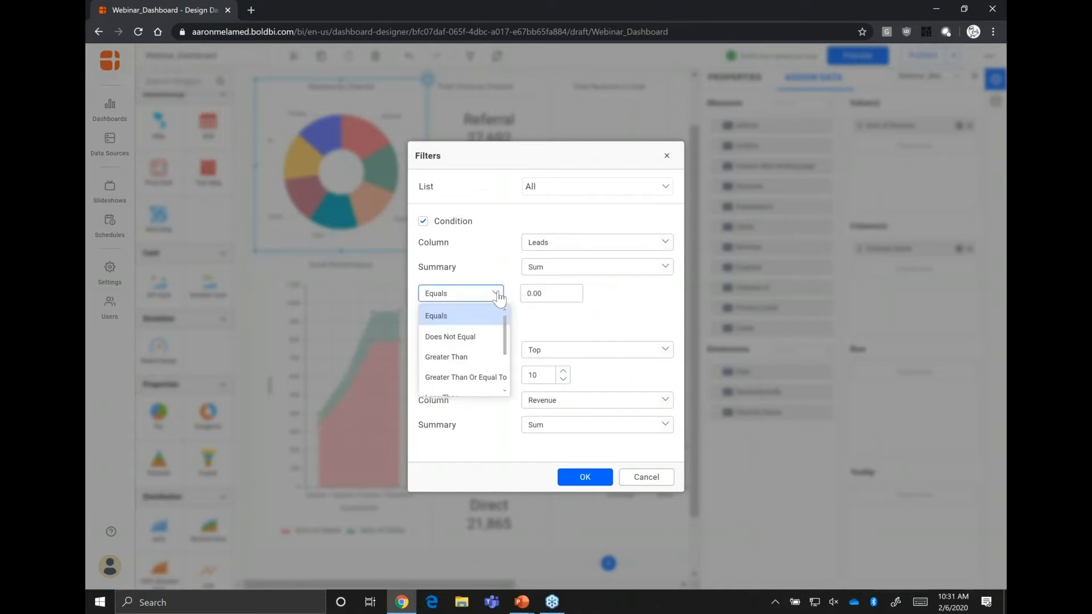
left_click(486, 377)
left_click(529, 294)
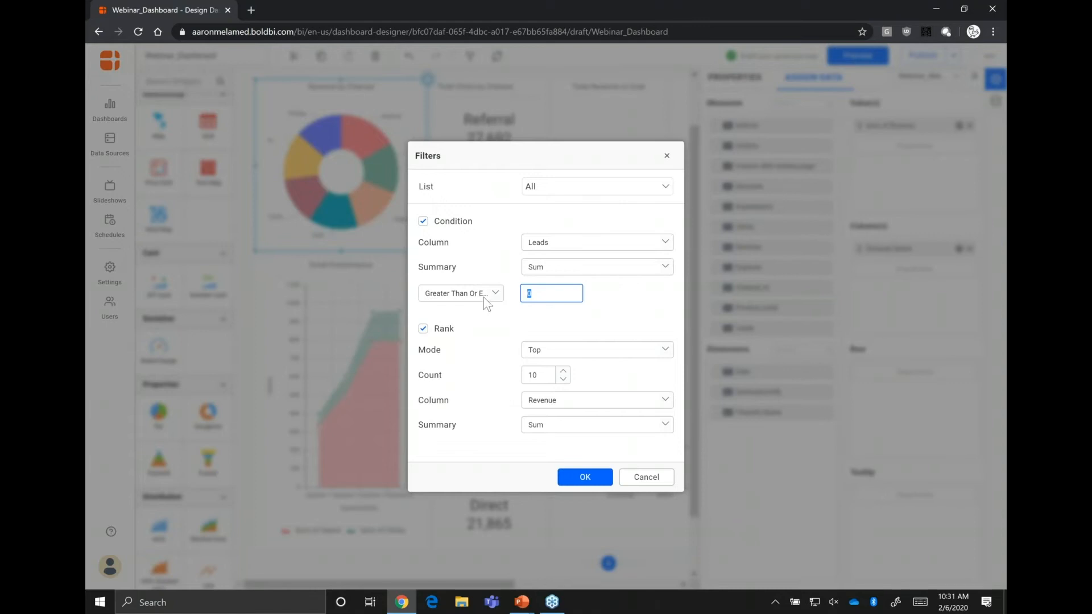
type("1000")
Disable both the rank and the condition in the Channel_Name filter and apply the filter settings.
left_click(423, 329)
left_click(422, 221)
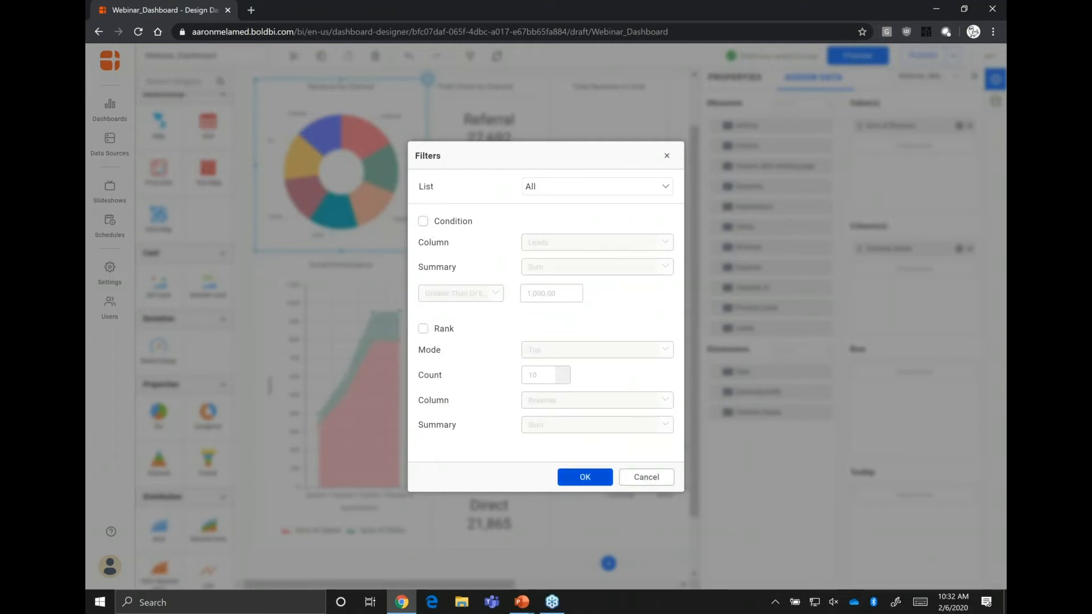
left_click(585, 477)
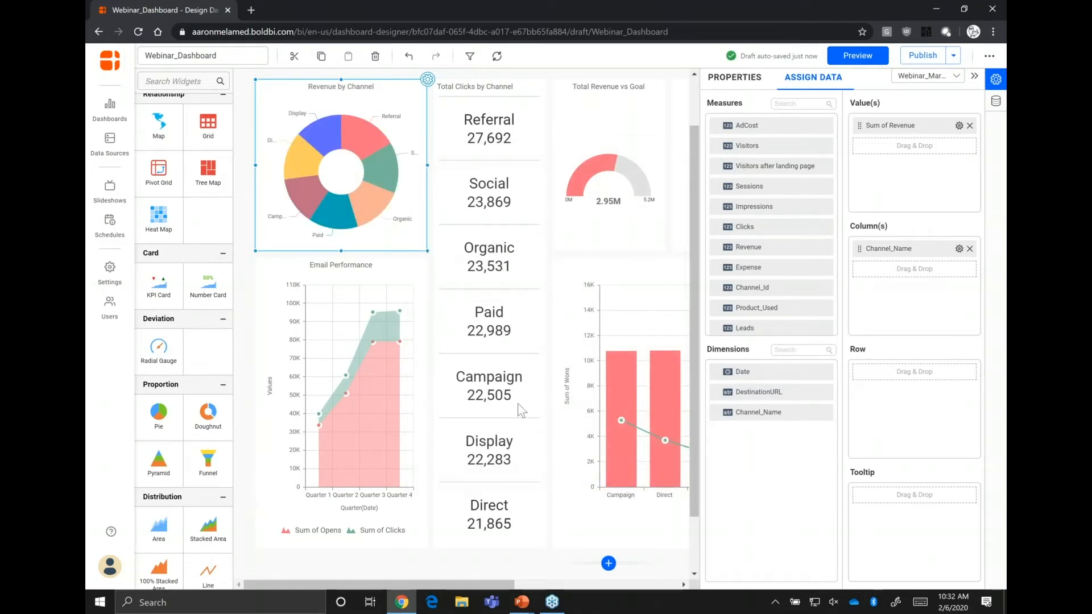
Shorten the Total Clicks by Channel card from its lower edge to free three grid rows beneath it.
left_click(500, 545)
left_click_drag(489, 547, 489, 312)
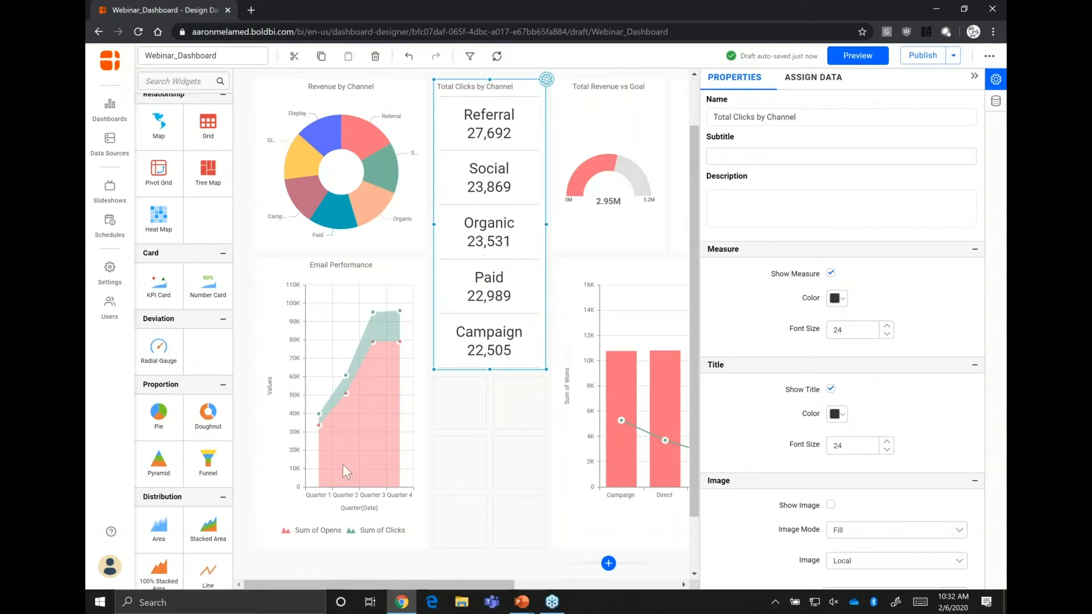
Place a Combo Box filter directly below the shortened Total Clicks by Channel card and delete it.
scroll(191, 473, "down", 6)
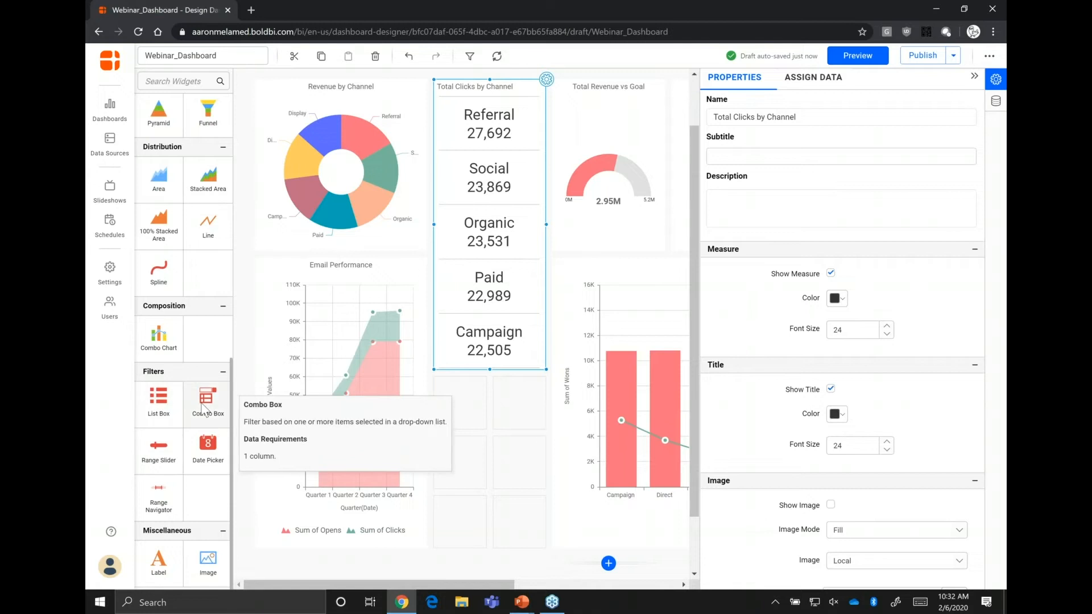
left_click_drag(206, 407, 546, 403)
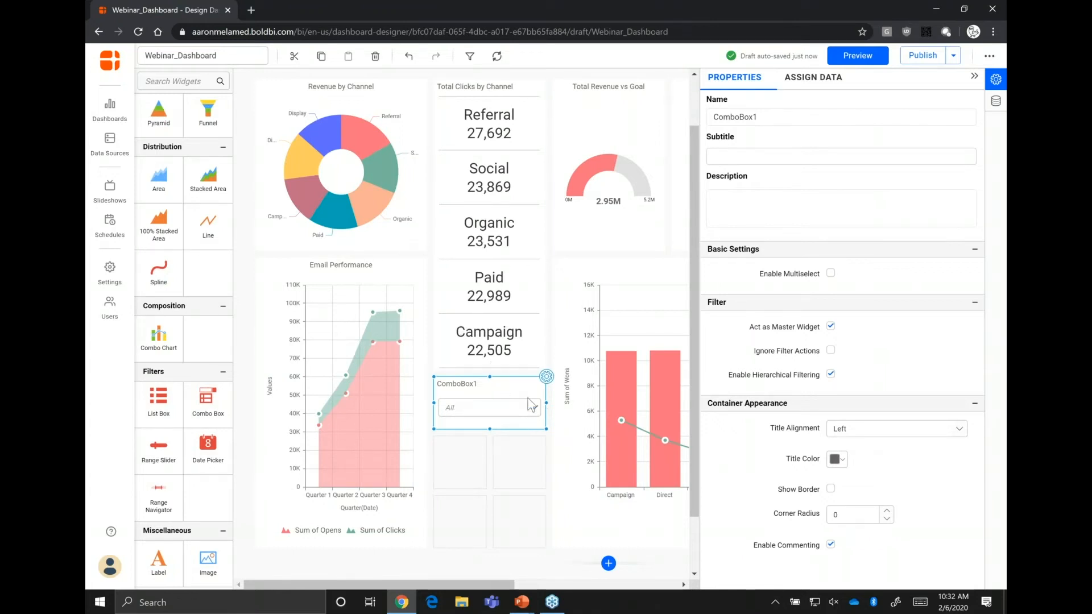
key("Delete")
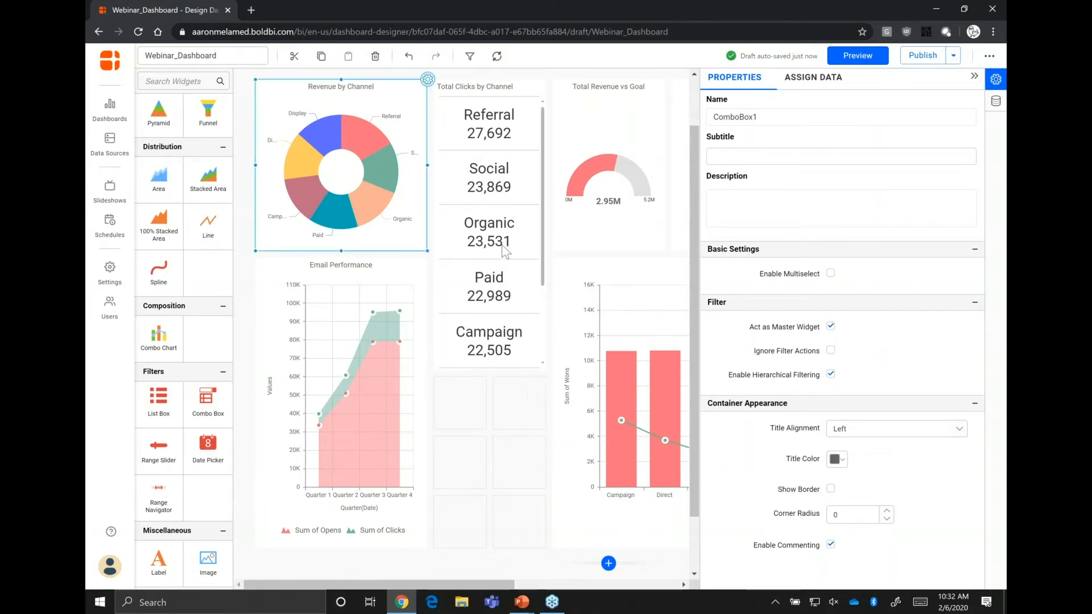
Move the Total Clicks by Channel card to the bottom of its column and place a Combo Box filter in the space above.
left_click(489, 93)
left_click_drag(489, 93, 481, 253)
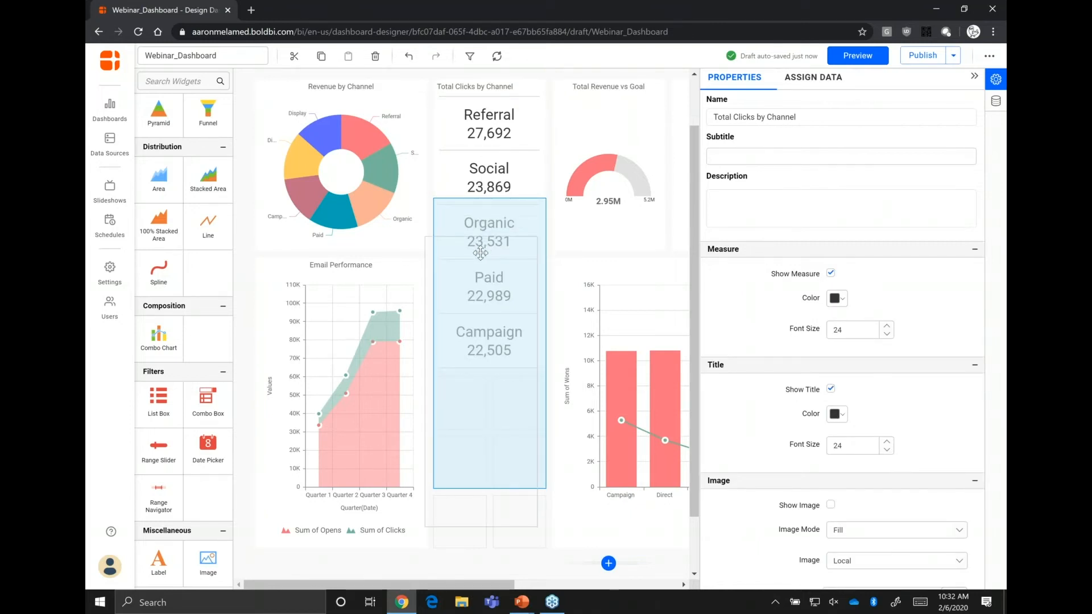
left_click_drag(481, 253, 480, 261)
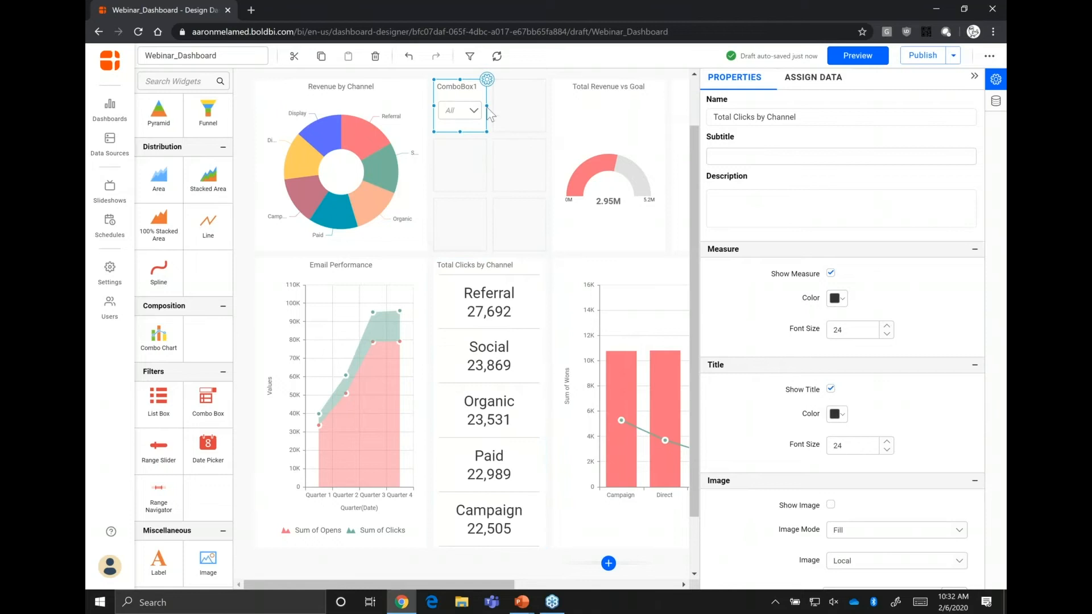
Widen the combo box to two grid cells and extend the Total Clicks by Channel card up to just beneath it.
left_click_drag(487, 107, 528, 106)
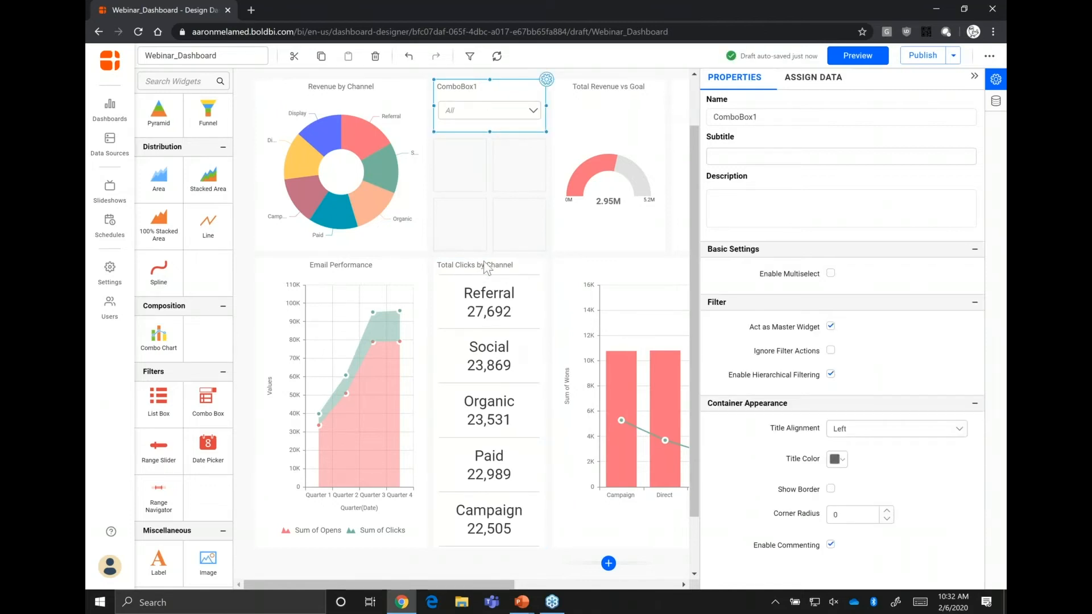
left_click_drag(496, 257, 522, 119)
left_click(489, 94)
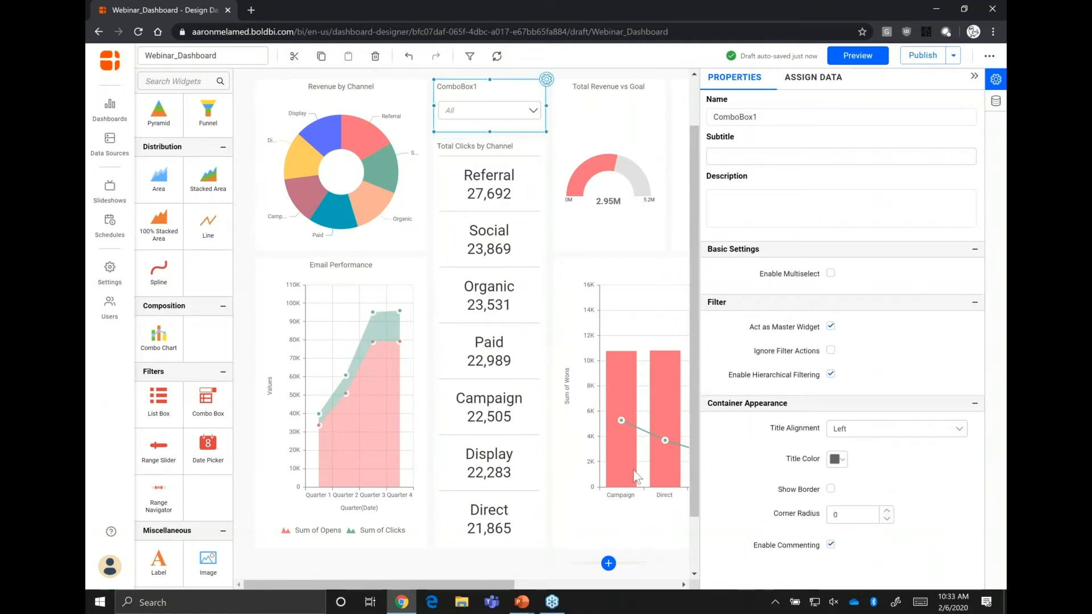
Open the Update Rows setting below the dashboard grid to inspect the row count.
left_click(608, 564)
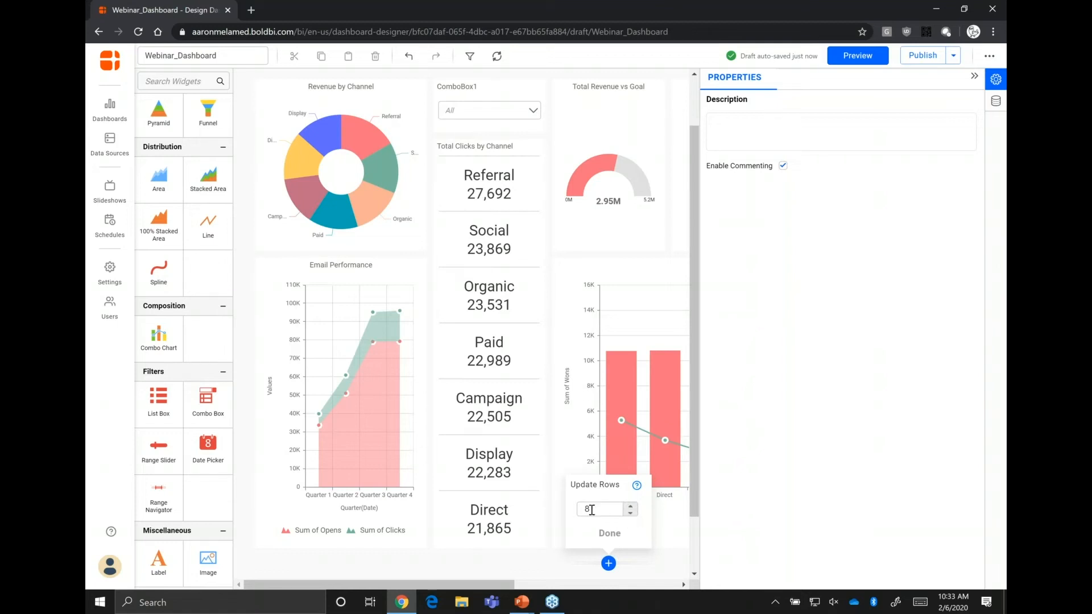
mouse_move(633, 418)
left_click_drag(697, 391, 709, 364)
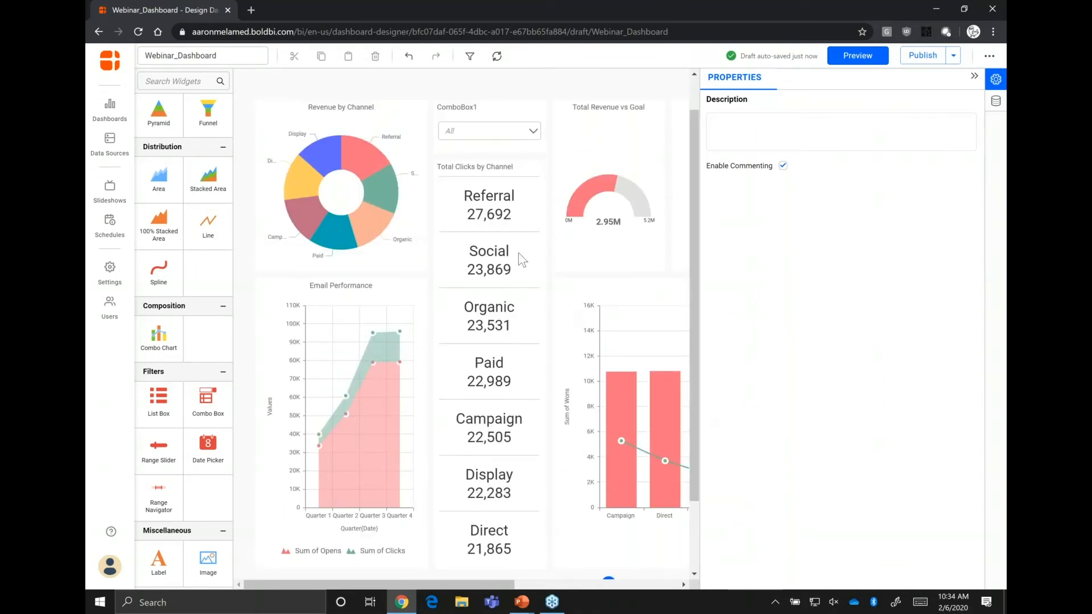
Rename the combo box above the Total Clicks by Channel card as Channel.
left_click(506, 103)
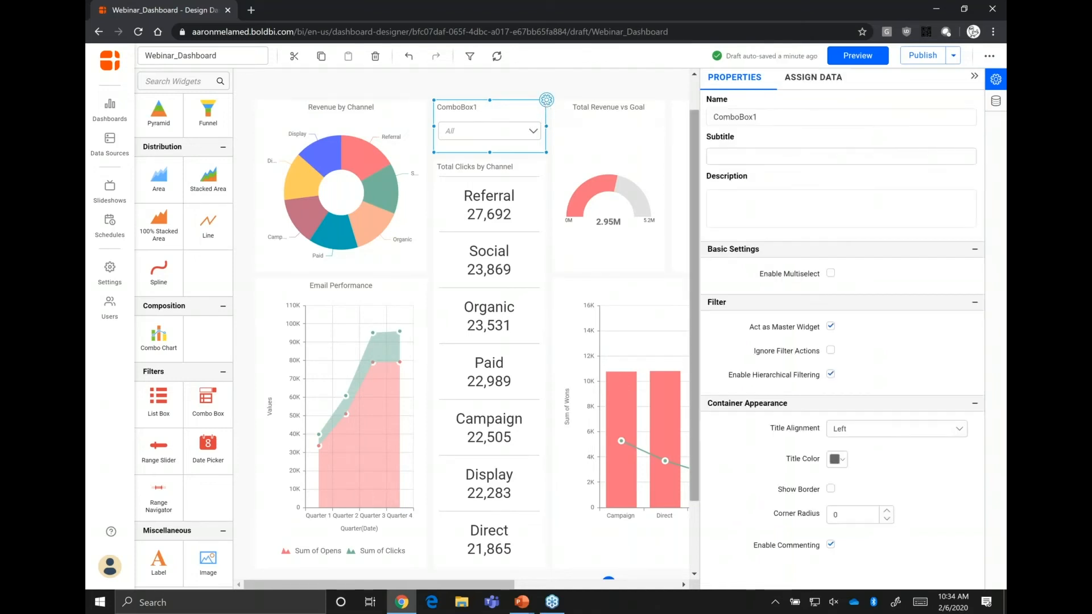
left_click_drag(767, 116, 691, 116)
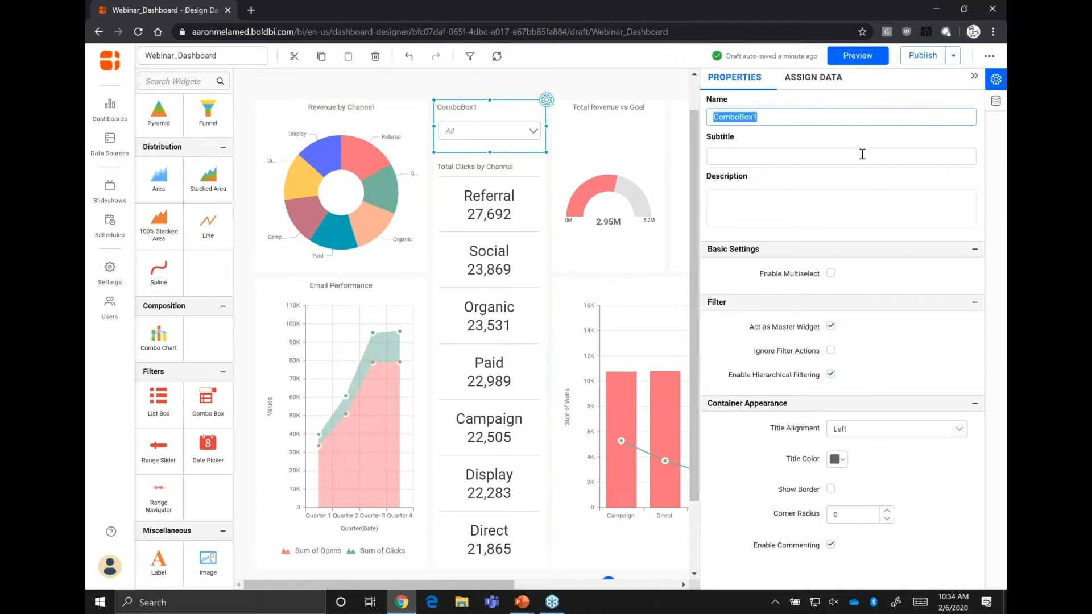
type("Channel")
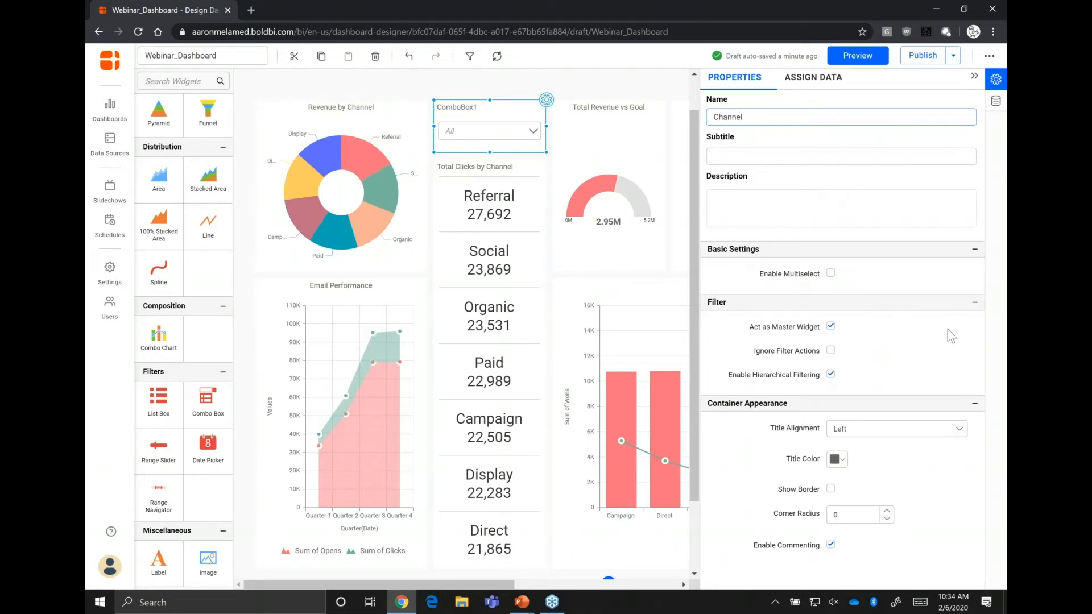
Enable multiselect for the Channel combo box and set its title alignment to Center.
left_click(831, 273)
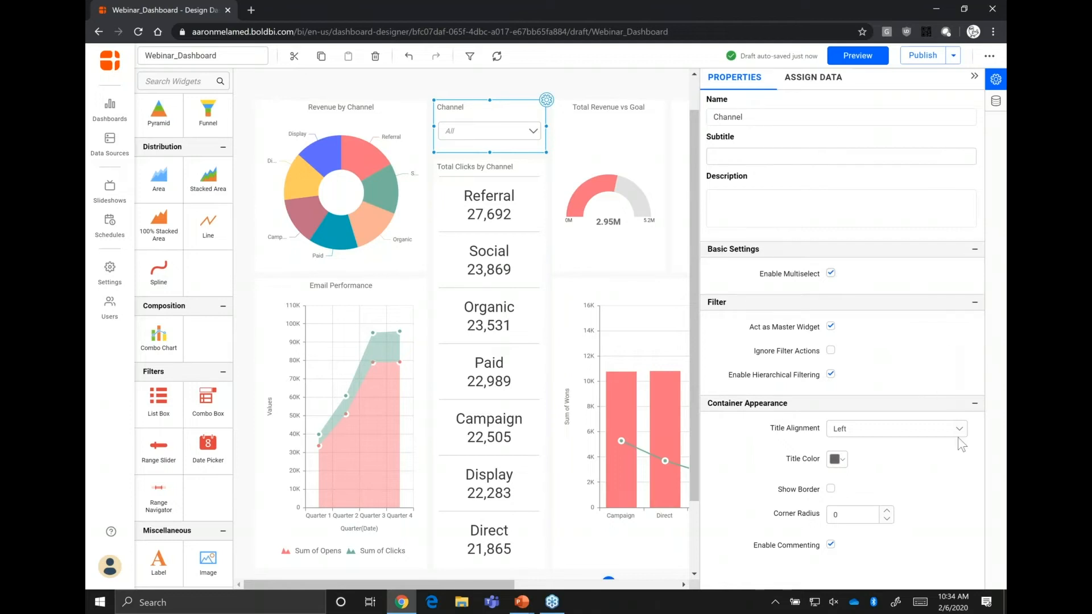
left_click(927, 429)
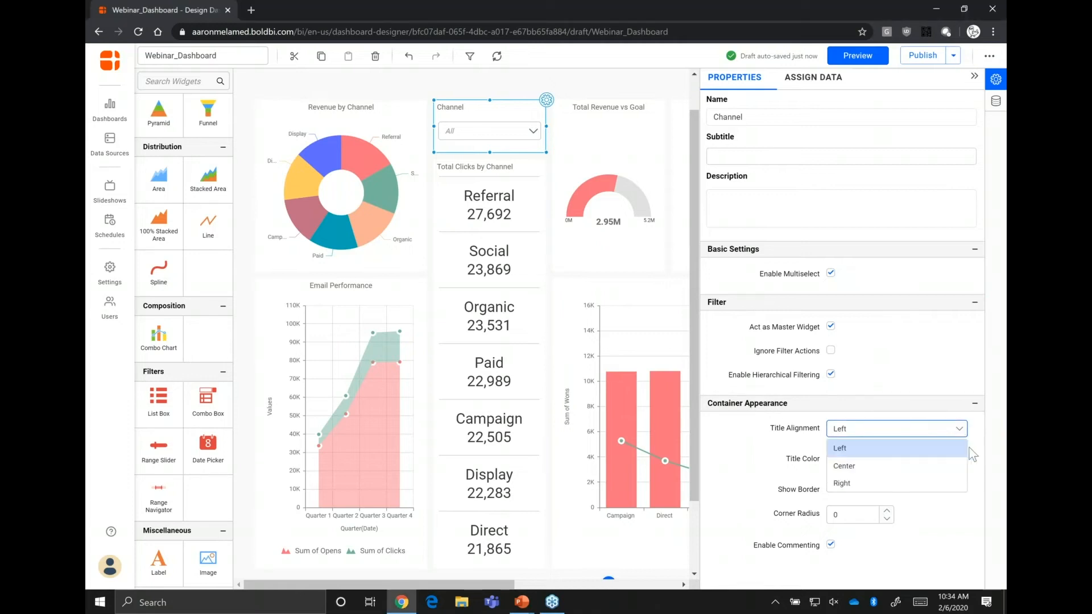
left_click(846, 466)
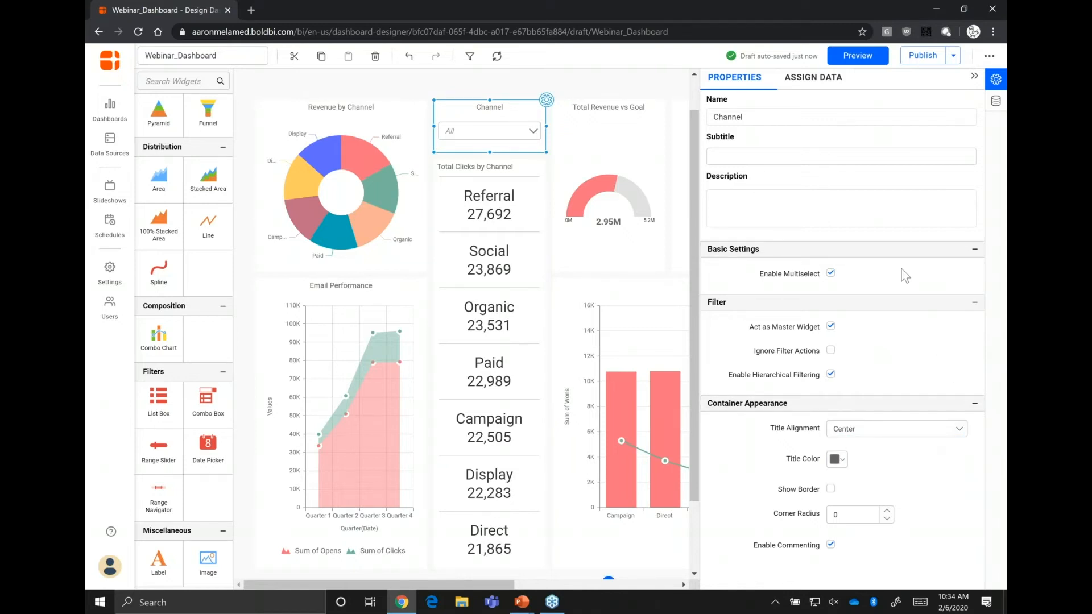
left_click(1001, 149)
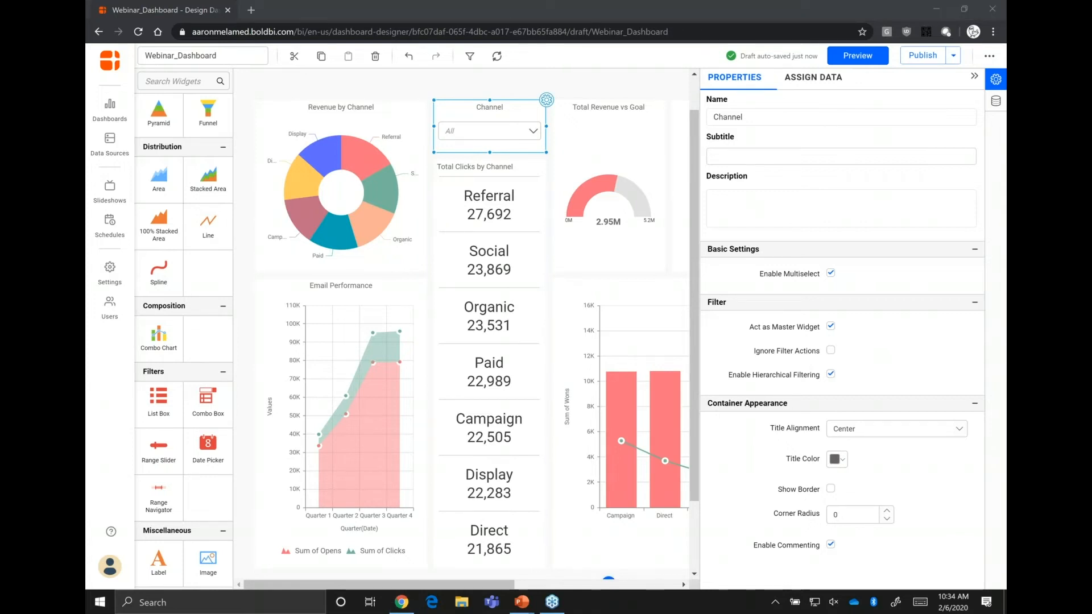
Assign the Channel_Name dimension to the Channel combo box as its column.
left_click(813, 77)
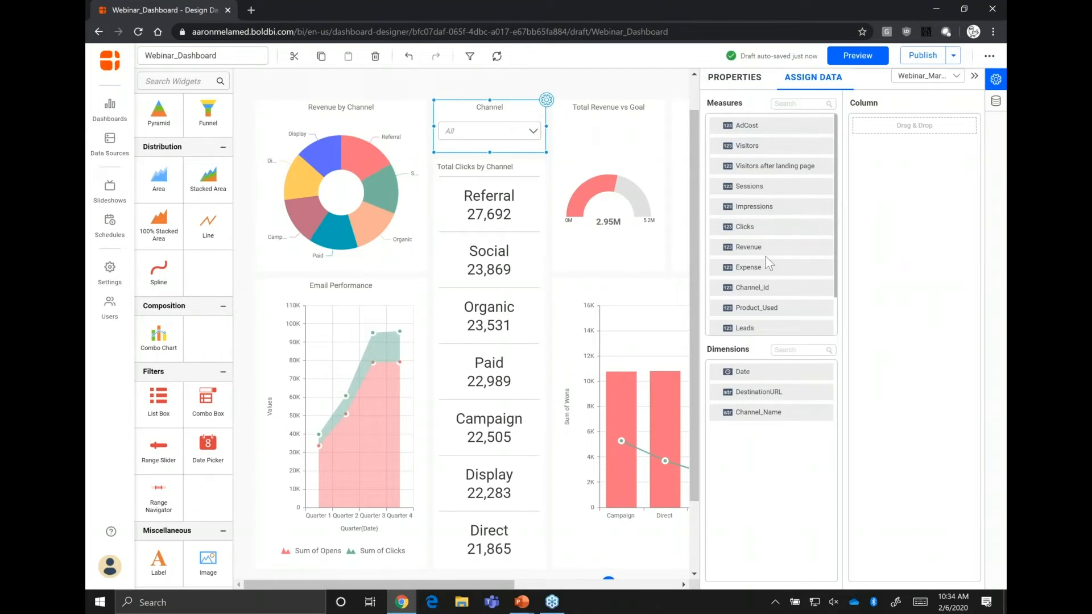
left_click_drag(744, 421, 929, 140)
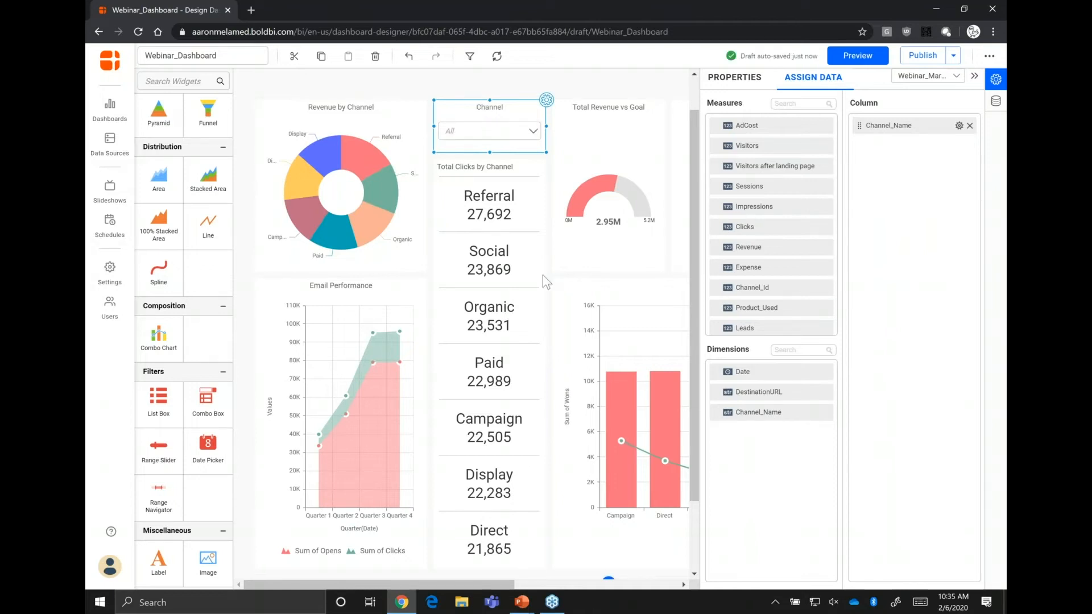
Preview the dashboard and look over all its widgets from top to bottom.
left_click(858, 57)
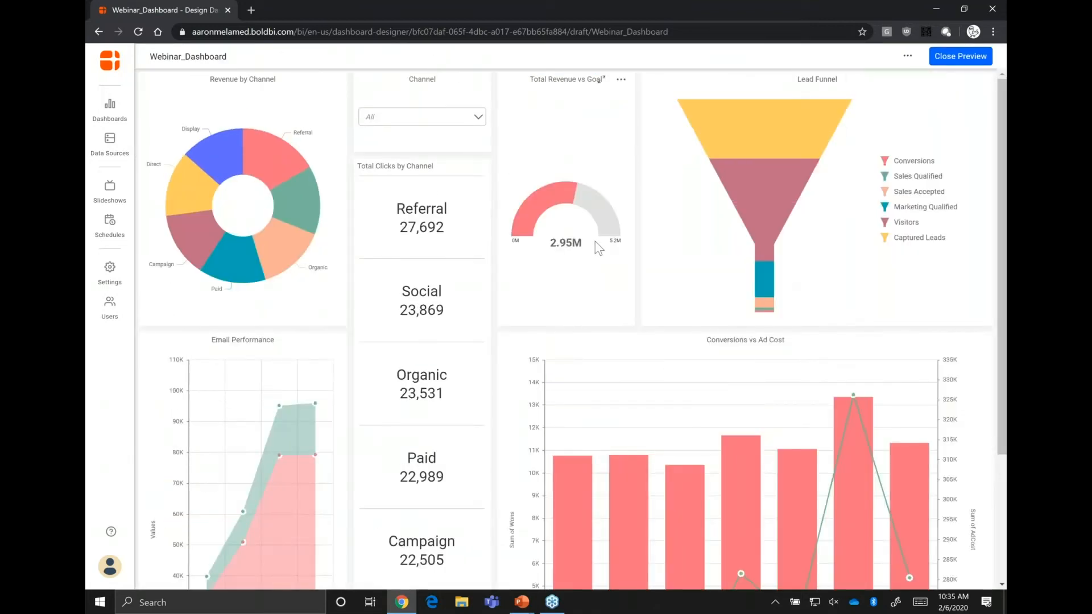
scroll(599, 242, "down", 4)
scroll(599, 243, "up", 4)
scroll(599, 243, "down", 4)
scroll(599, 243, "up", 4)
scroll(596, 236, "down", 3)
scroll(595, 236, "up", 3)
Test the Channel filter in the preview with Organic and Paid, examine the filtered widgets, and return to the designer.
left_click(478, 118)
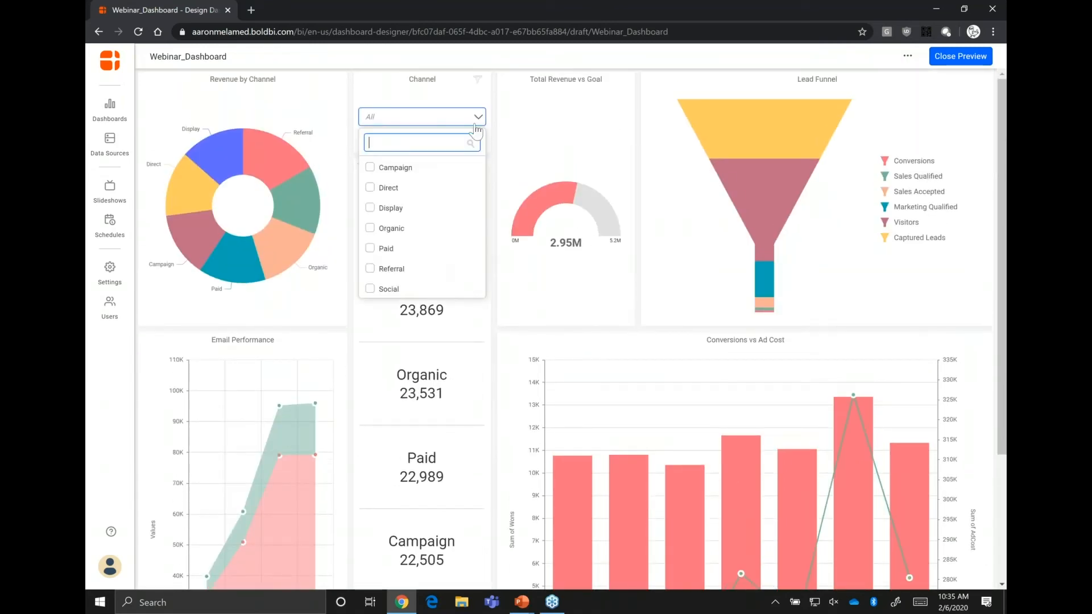
left_click(372, 228)
left_click(372, 248)
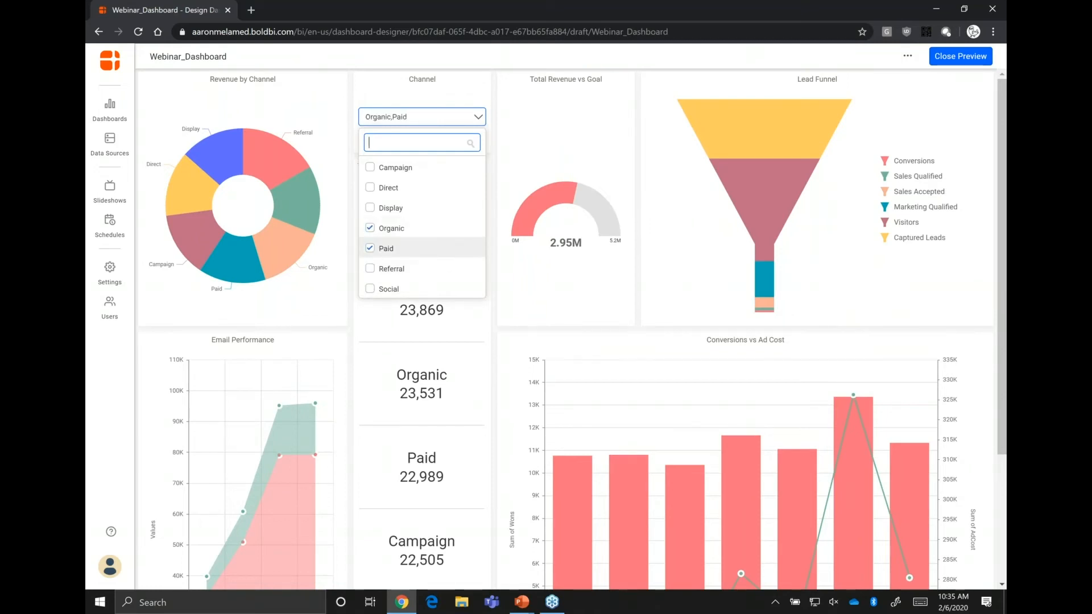
left_click(461, 111)
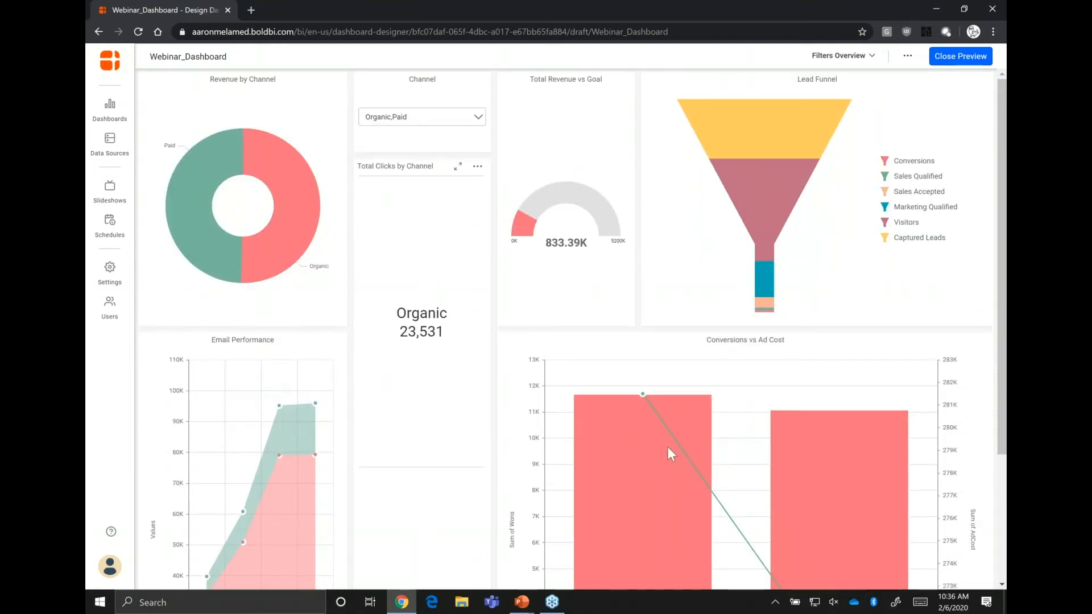
scroll(580, 415, "down", 2)
scroll(708, 455, "down", 1)
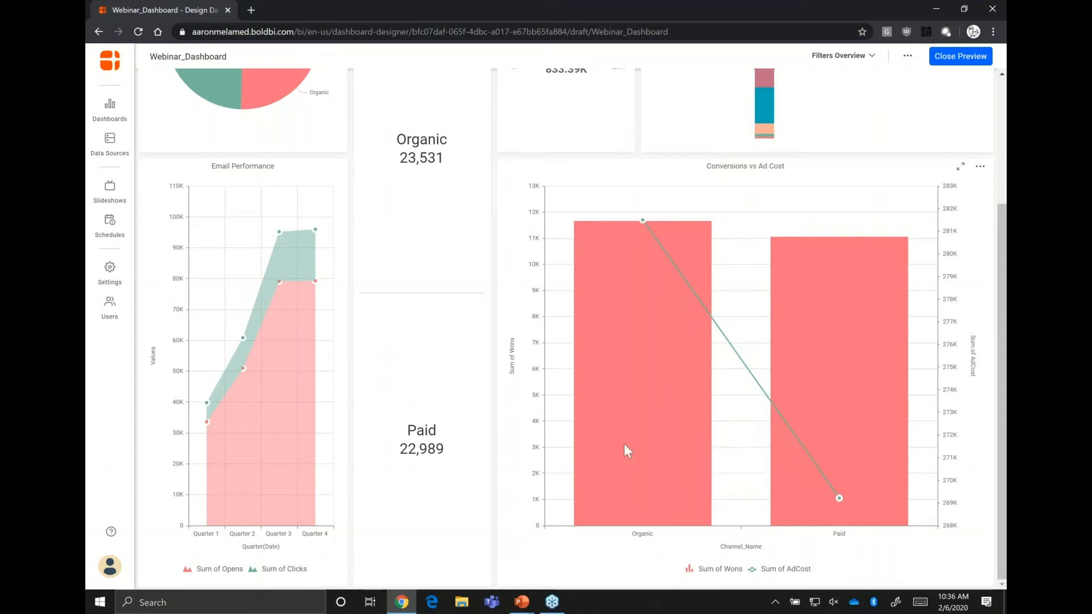
scroll(643, 452, "up", 3)
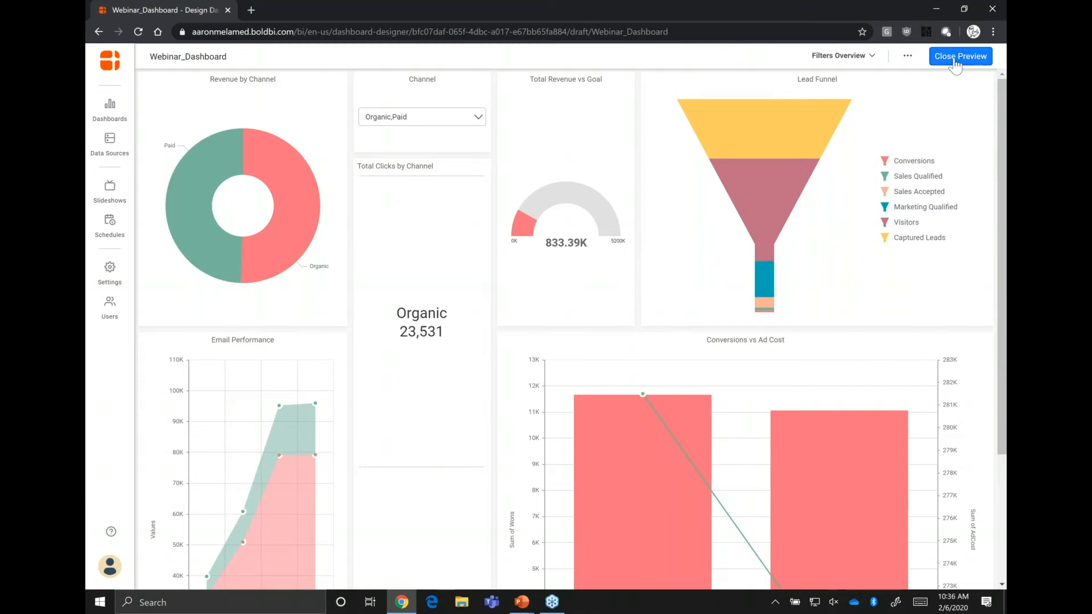
left_click(957, 59)
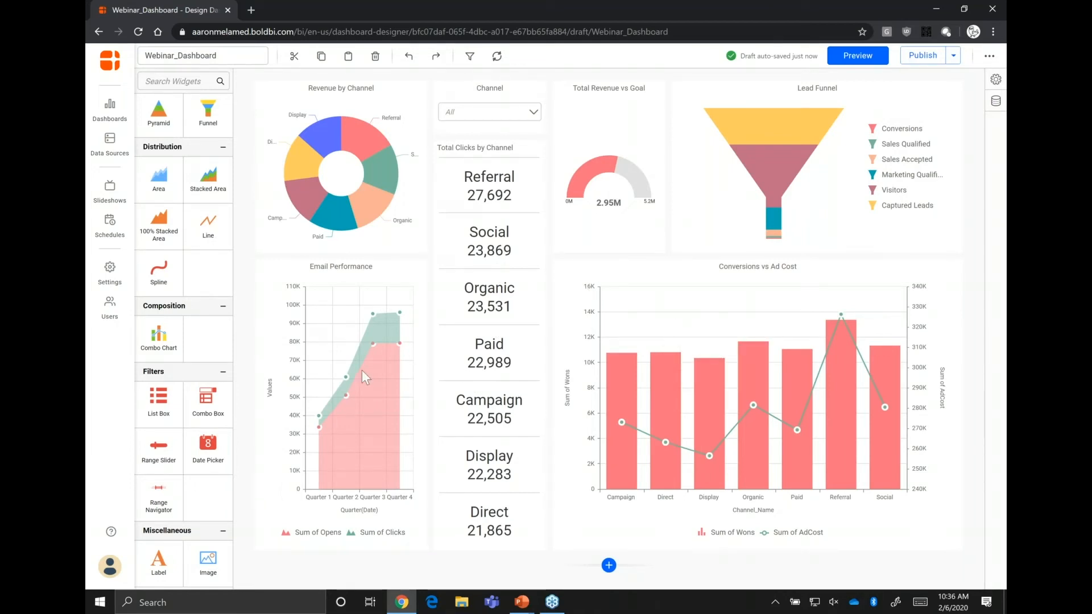
Set the Email Performance chart to act as a master widget and collapse its settings.
left_click(392, 472)
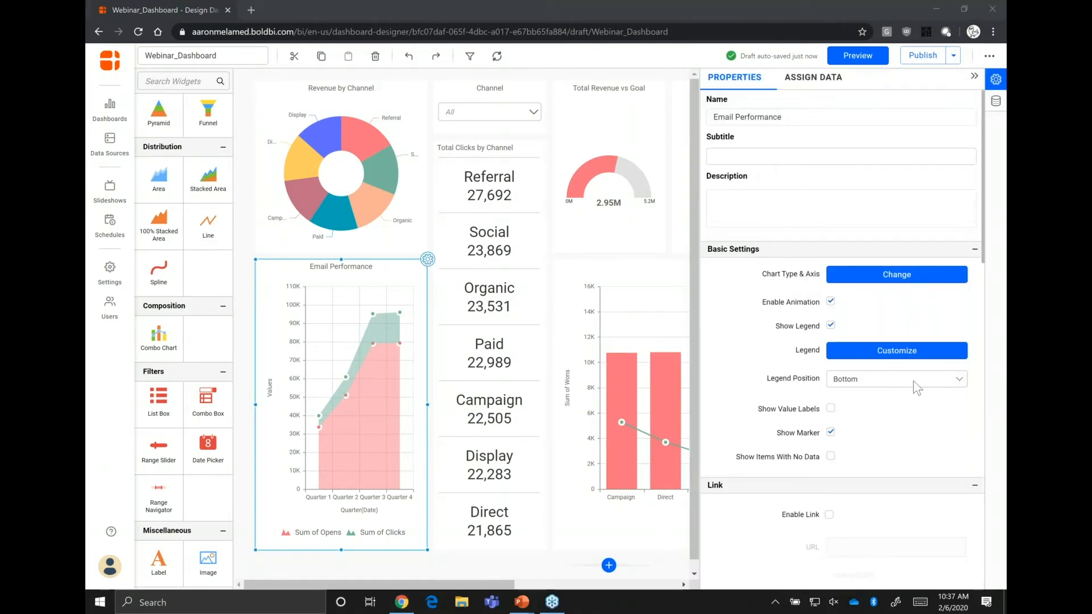
scroll(762, 375, "down", 8)
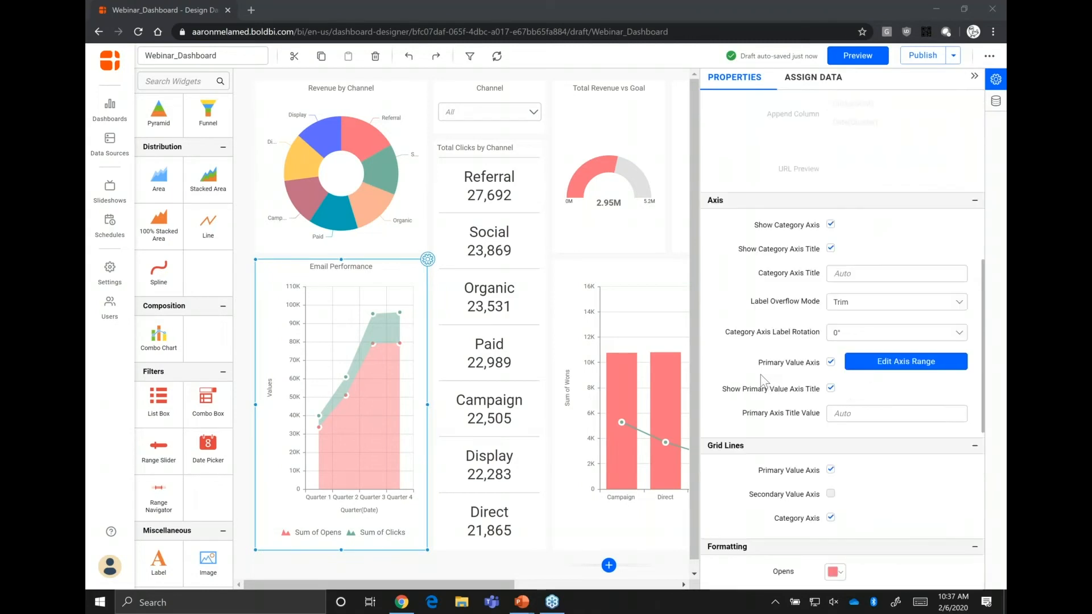
scroll(760, 374, "down", 4)
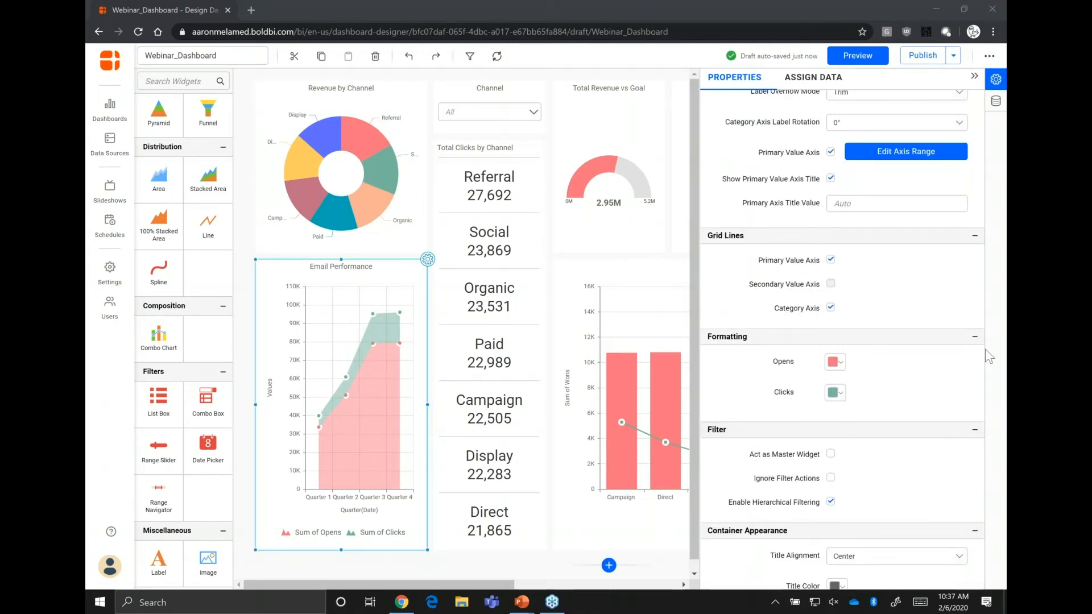
left_click(833, 458)
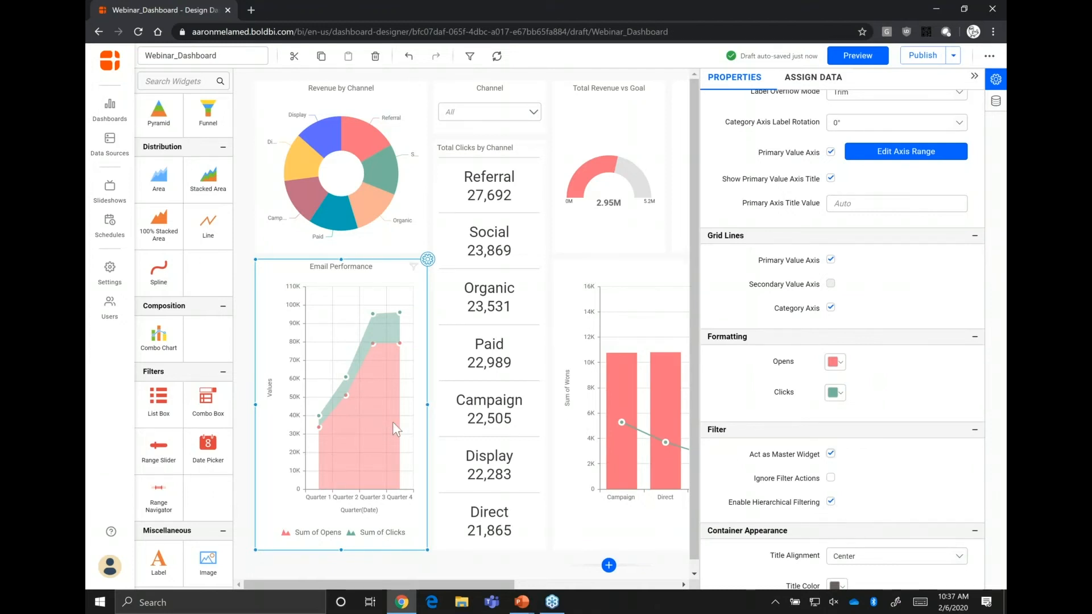
left_click(974, 76)
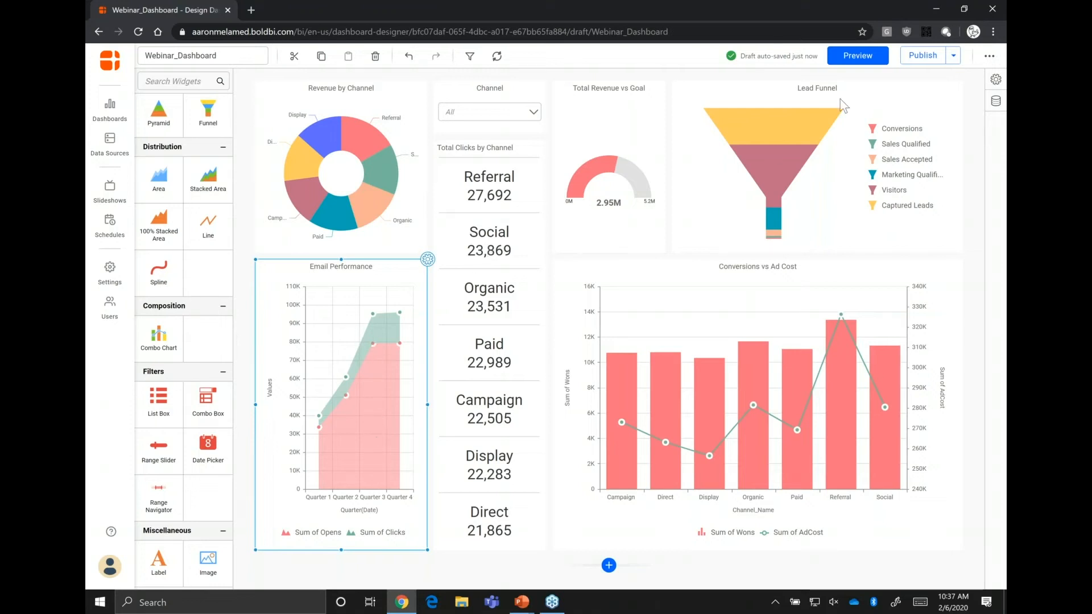
Preview the dashboard and filter it by the Quarter 2 clicks point of the Email Performance chart.
left_click(843, 58)
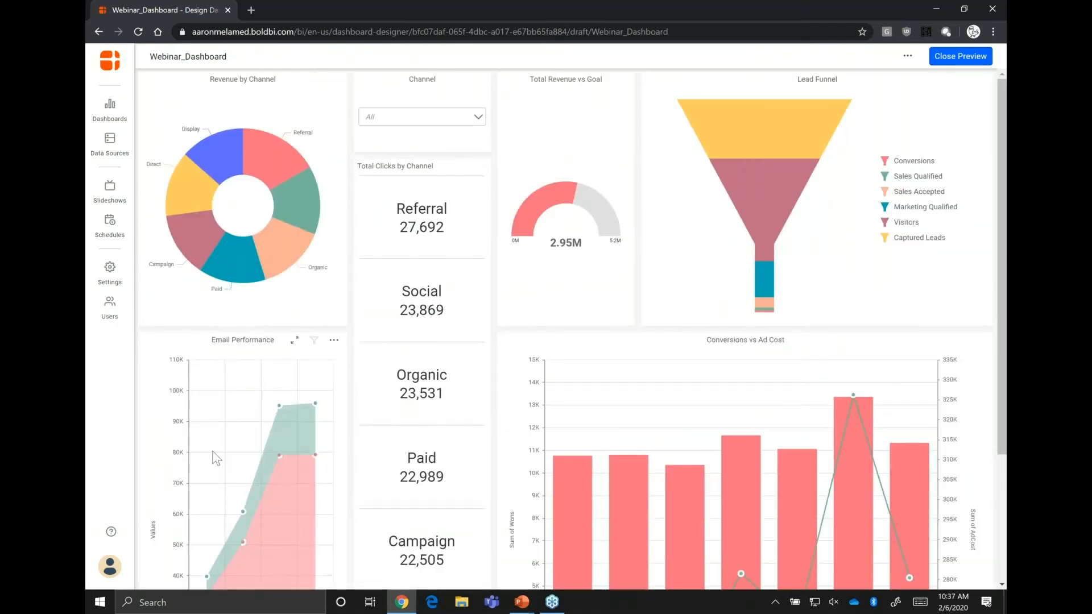
scroll(221, 452, "down", 1)
scroll(227, 452, "down", 2)
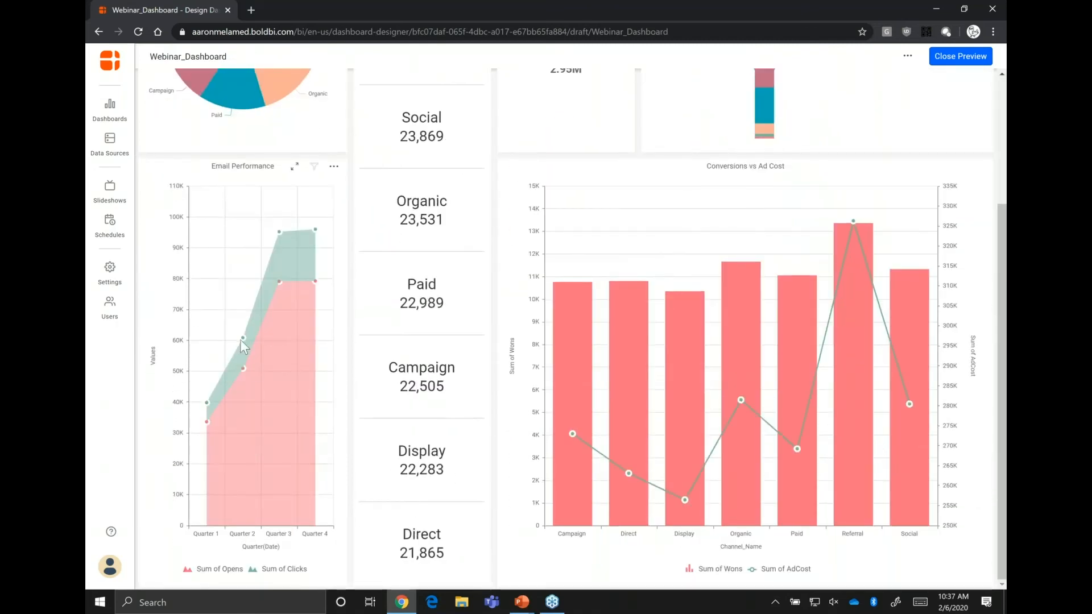
mouse_move(241, 338)
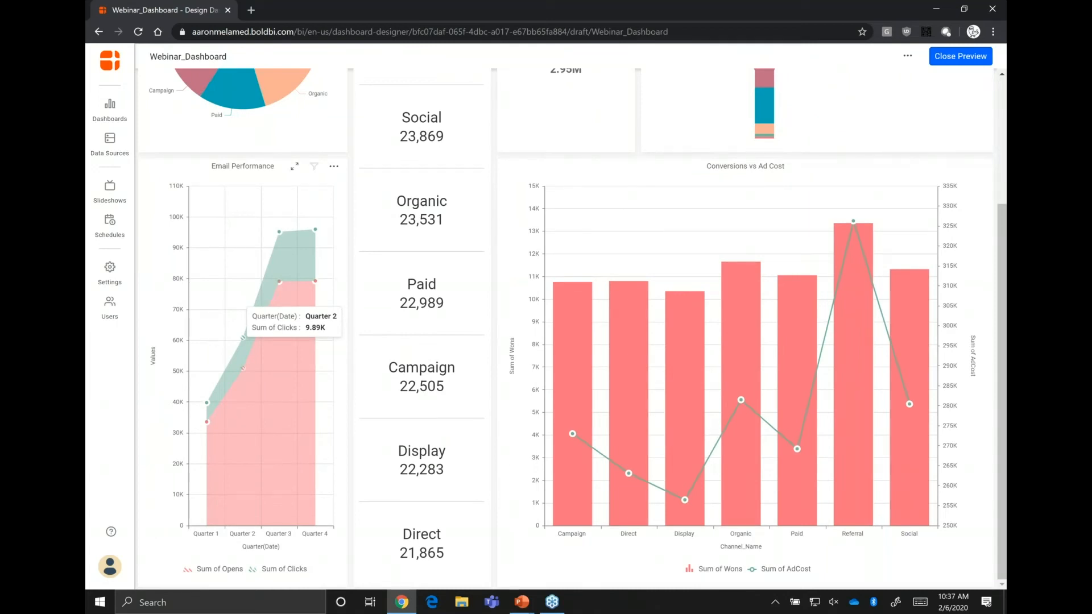
left_click(243, 338)
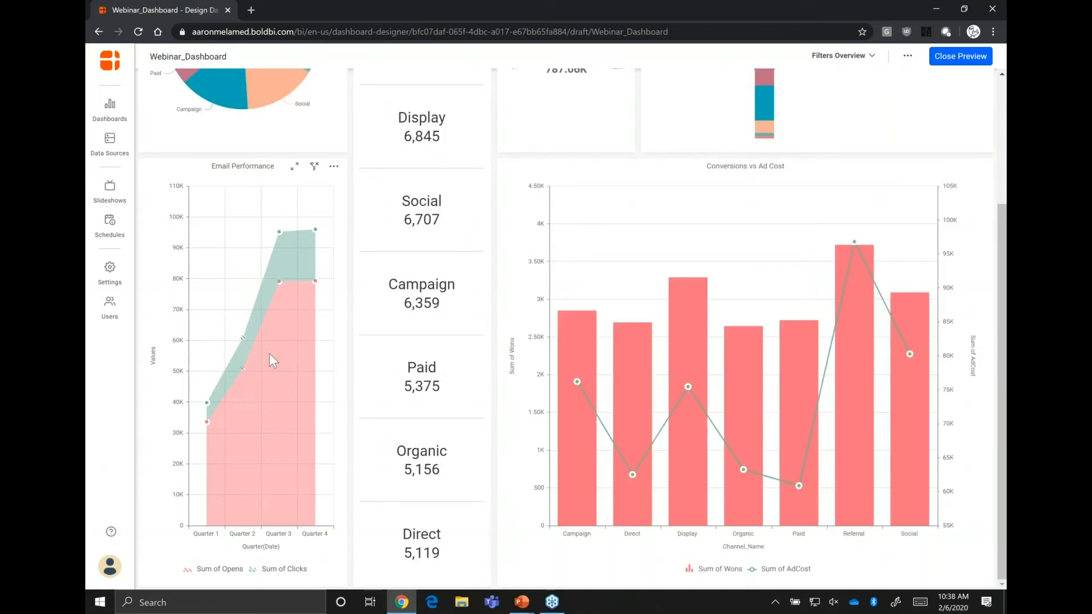
Examine how the other widgets respond to the Quarter 2 filter, and close the preview.
scroll(269, 353, "up", 3)
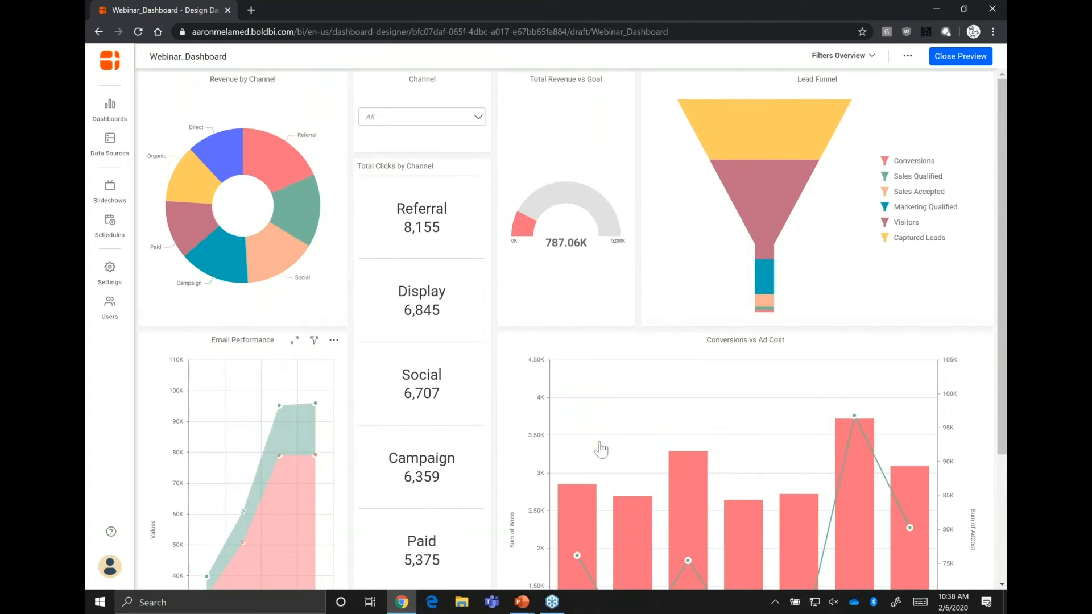
scroll(600, 449, "down", 3)
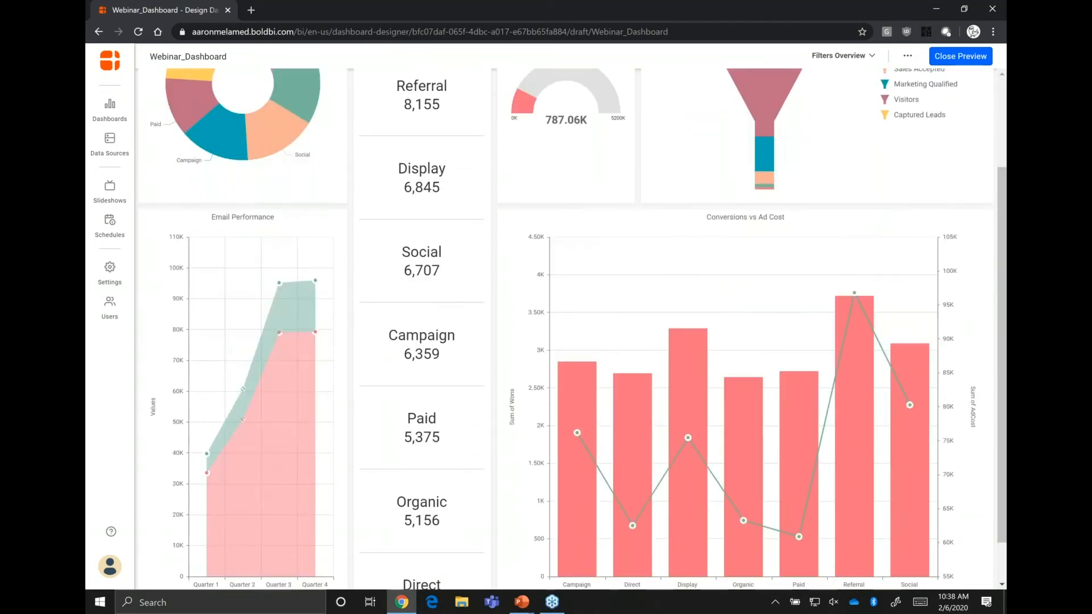
scroll(586, 395, "up", 3)
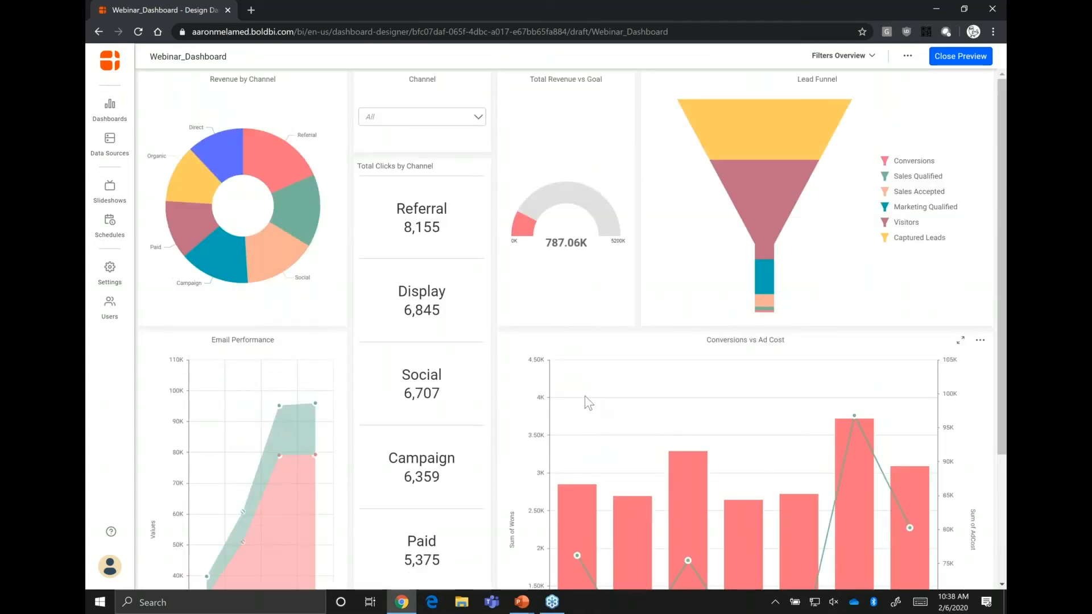
scroll(584, 396, "down", 3)
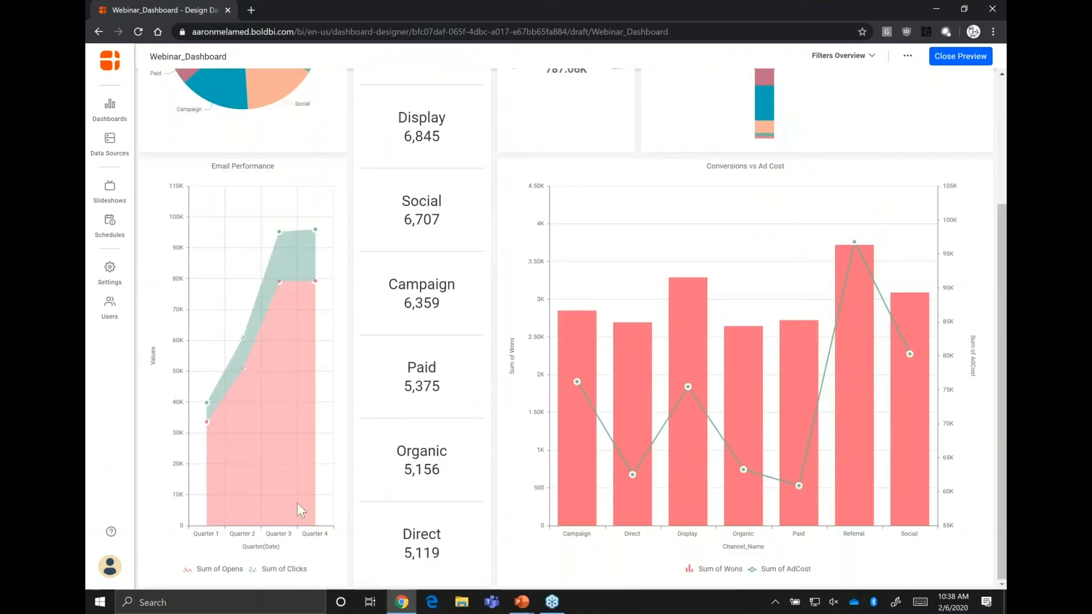
scroll(297, 503, "up", 3)
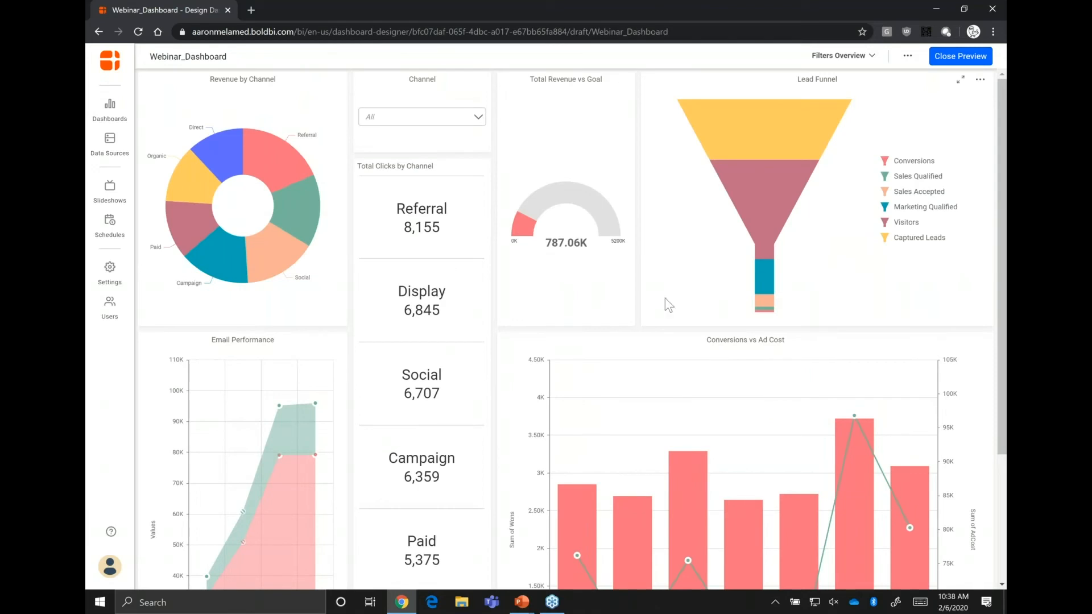
scroll(364, 406, "down", 2)
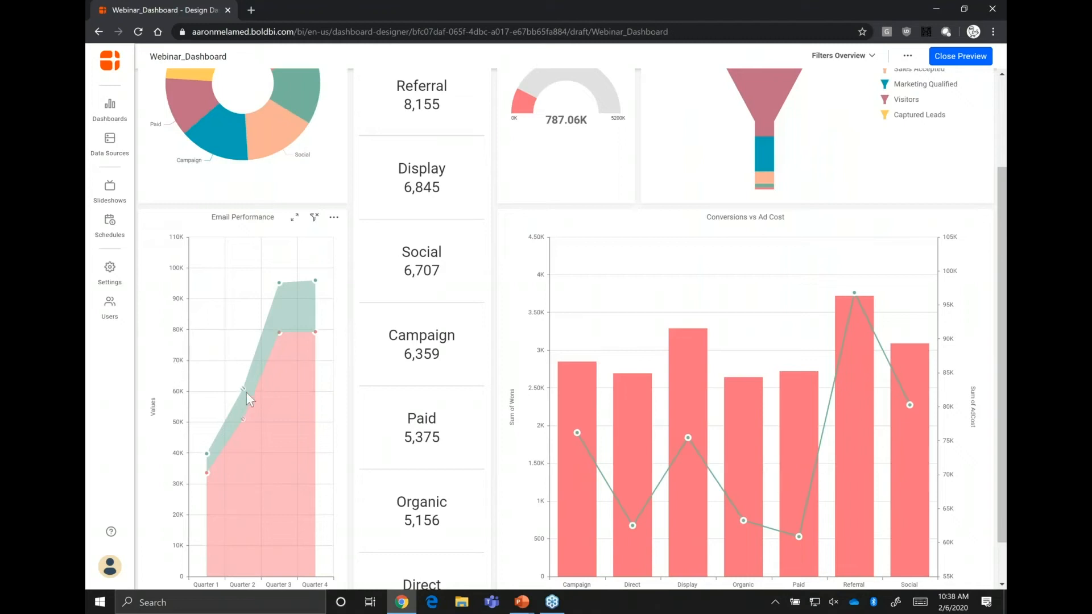
mouse_move(245, 389)
scroll(574, 265, "up", 3)
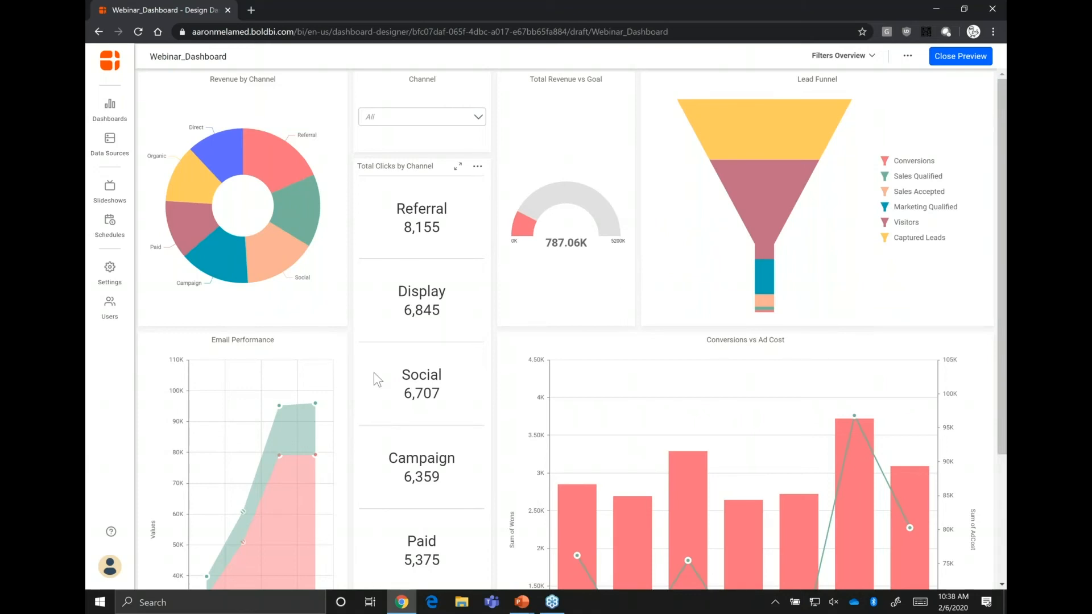
scroll(380, 371, "down", 3)
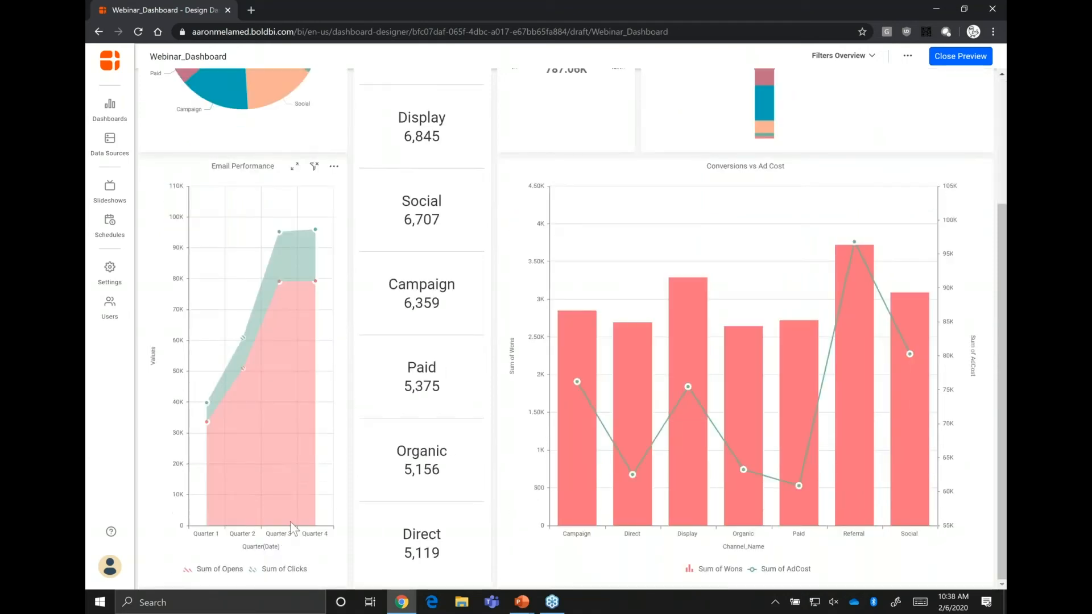
scroll(315, 470, "up", 3)
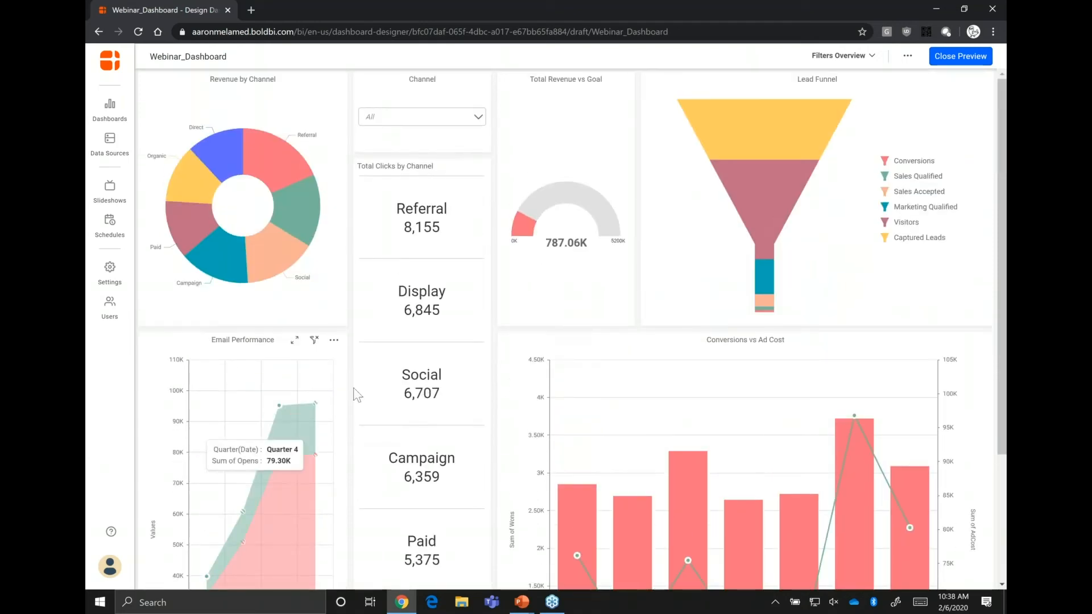
left_click(961, 57)
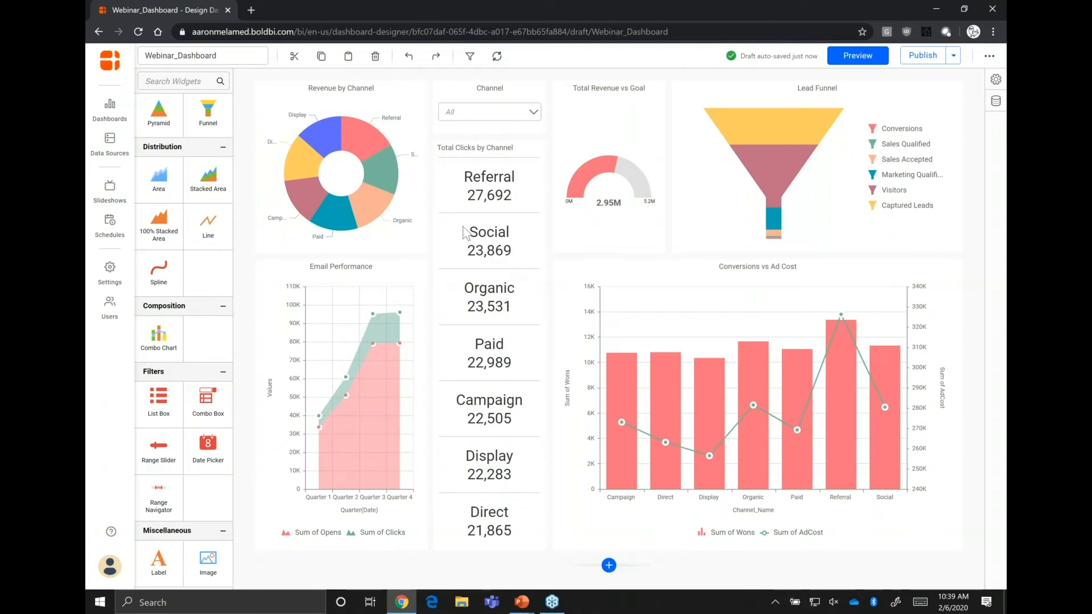
Open the dashboard's filter configuration and inspect the filter profile, listener widgets and column mapping of the Email Performance master widget.
left_click(470, 55)
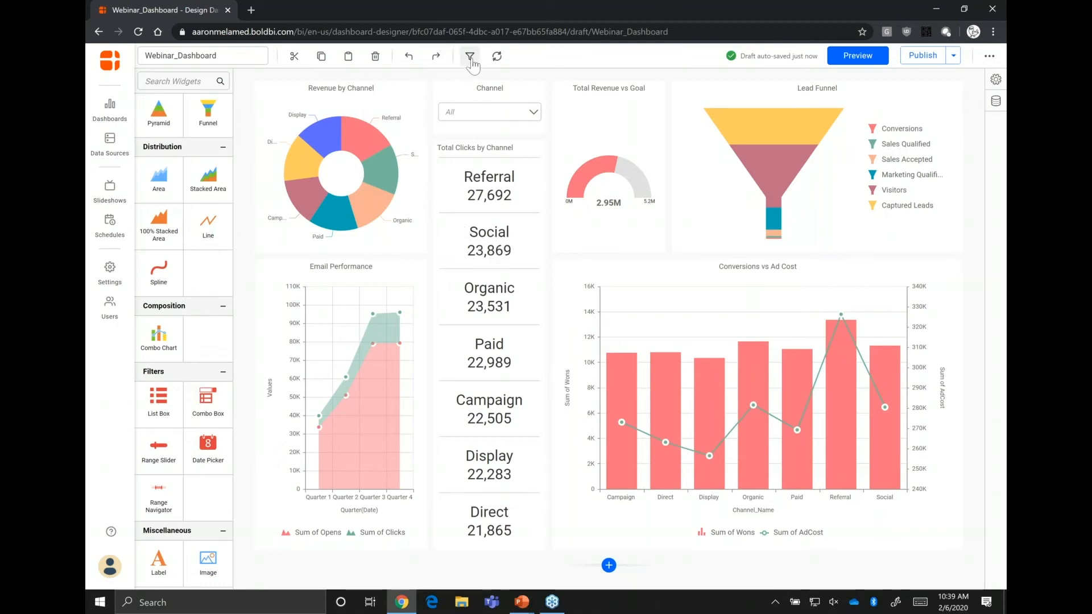
left_click(472, 57)
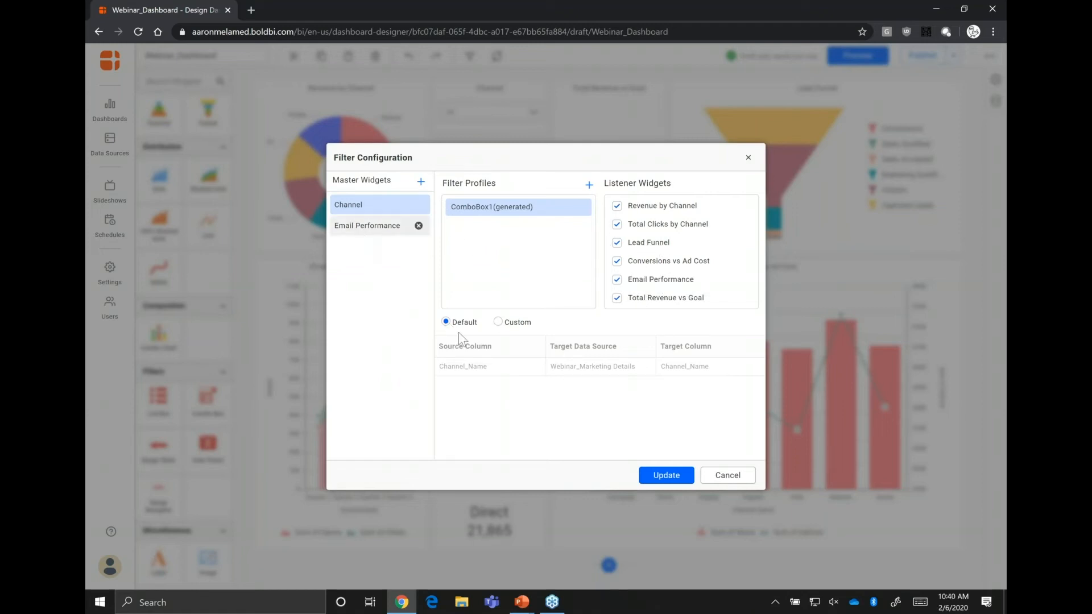
left_click(369, 226)
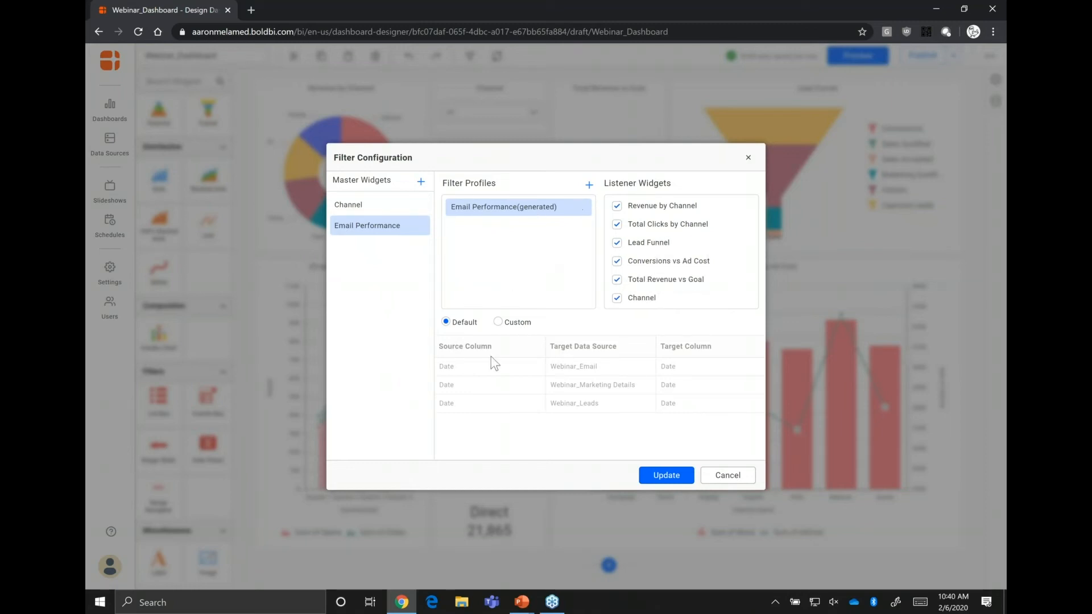
Switch the Email Performance filter profile to custom column mapping, inspect its source and target column choices, and cancel the filter configuration.
left_click(498, 322)
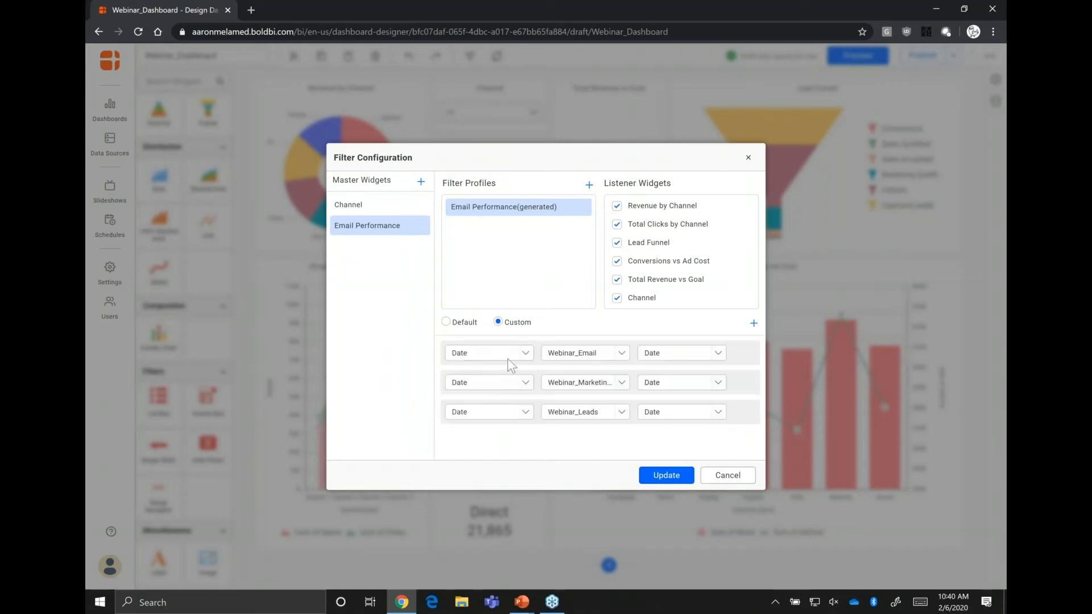
left_click(525, 355)
left_click(524, 355)
left_click(717, 353)
left_click(717, 353)
left_click(522, 361)
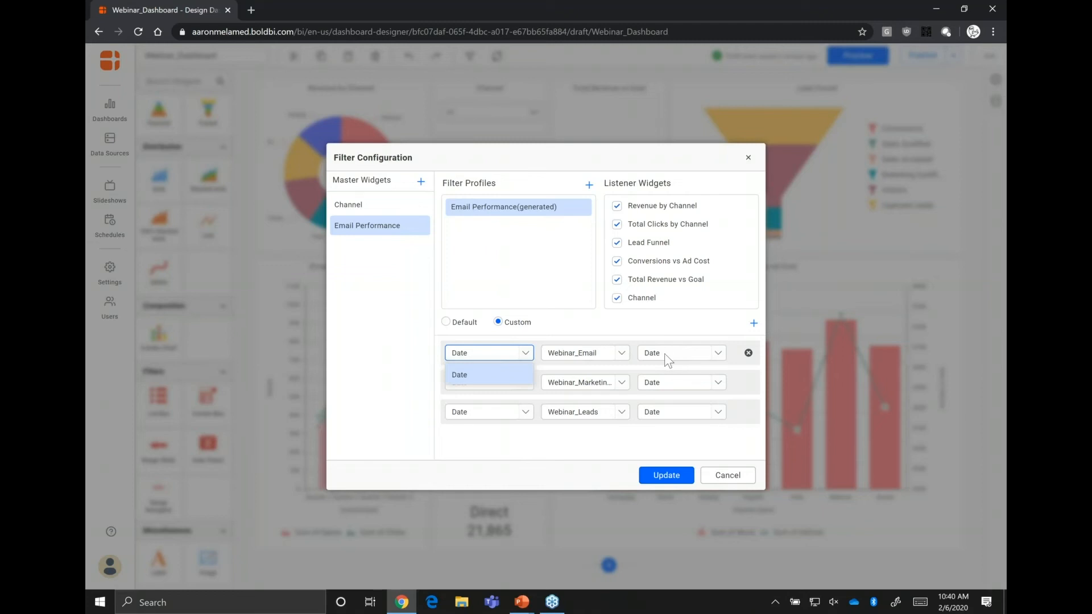
left_click(698, 356)
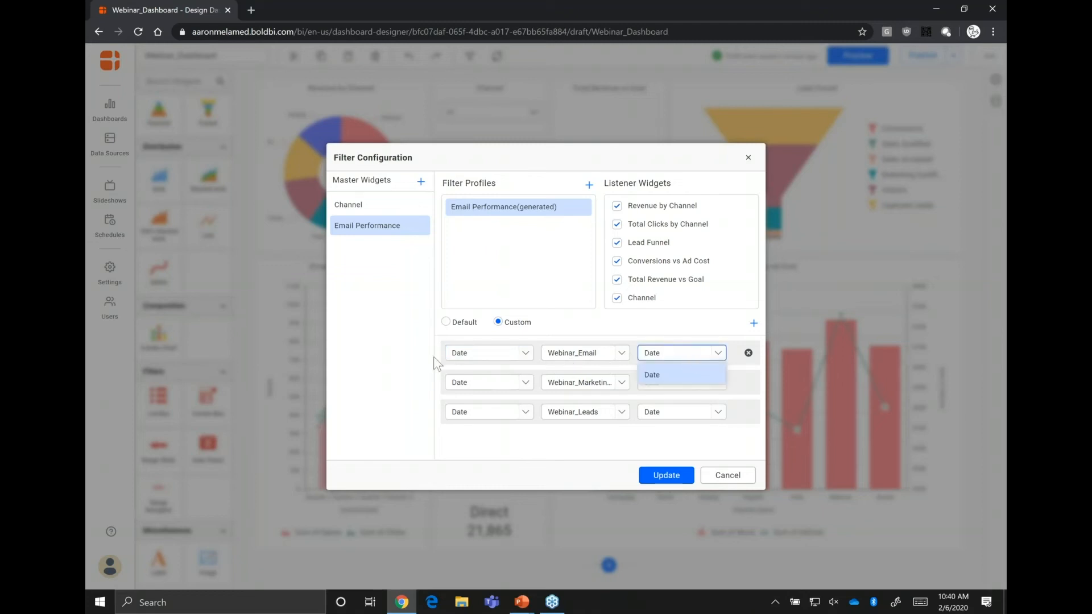
left_click(678, 383)
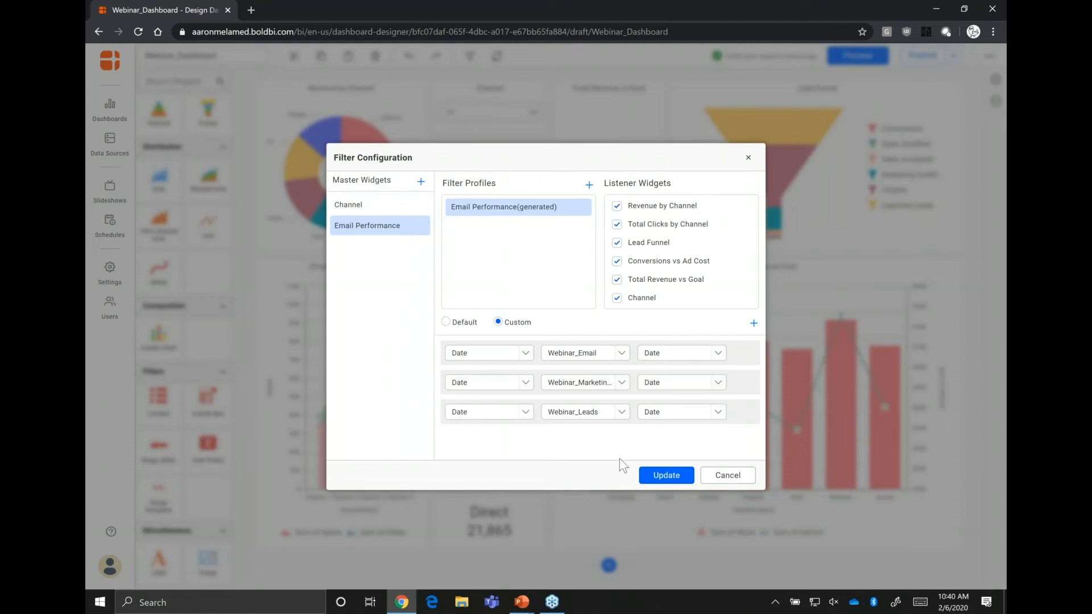
left_click(728, 475)
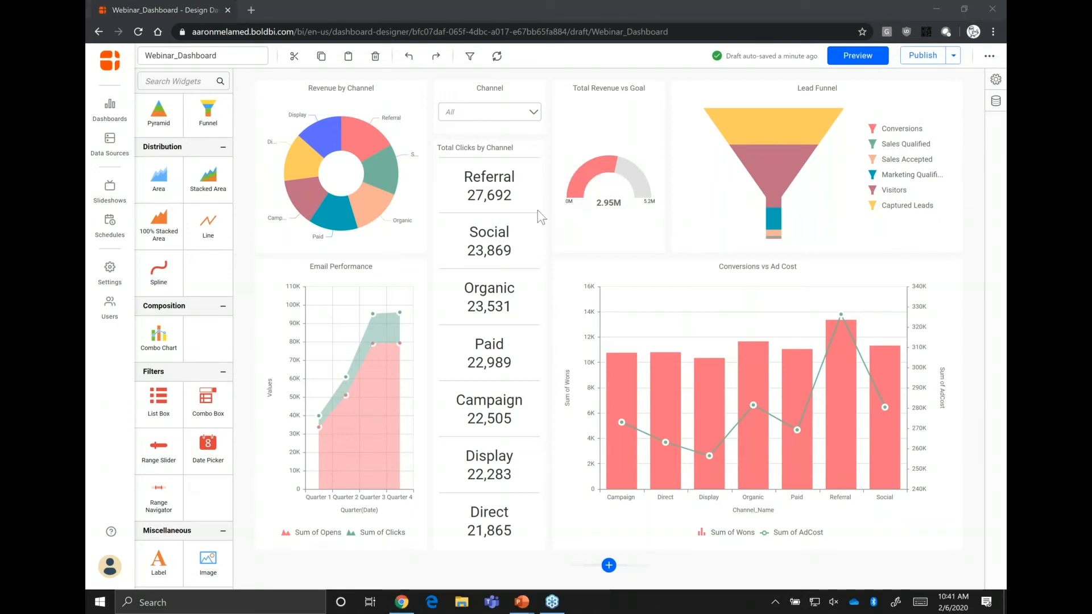
Enable the advanced series palette setting for the Revenue by Channel chart and open its colour customization.
left_click(338, 179)
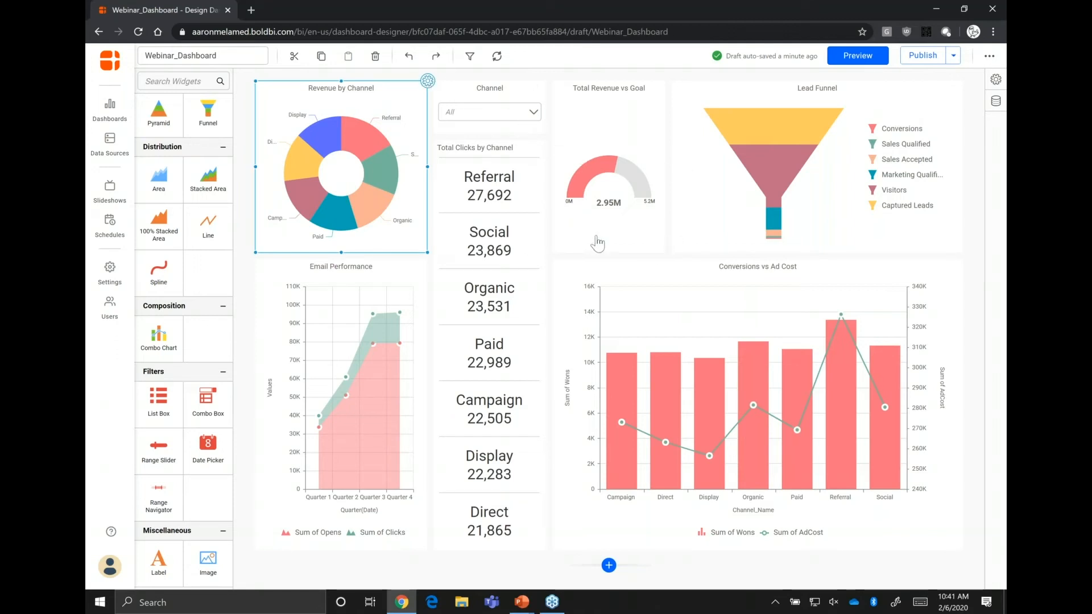
left_click(428, 81)
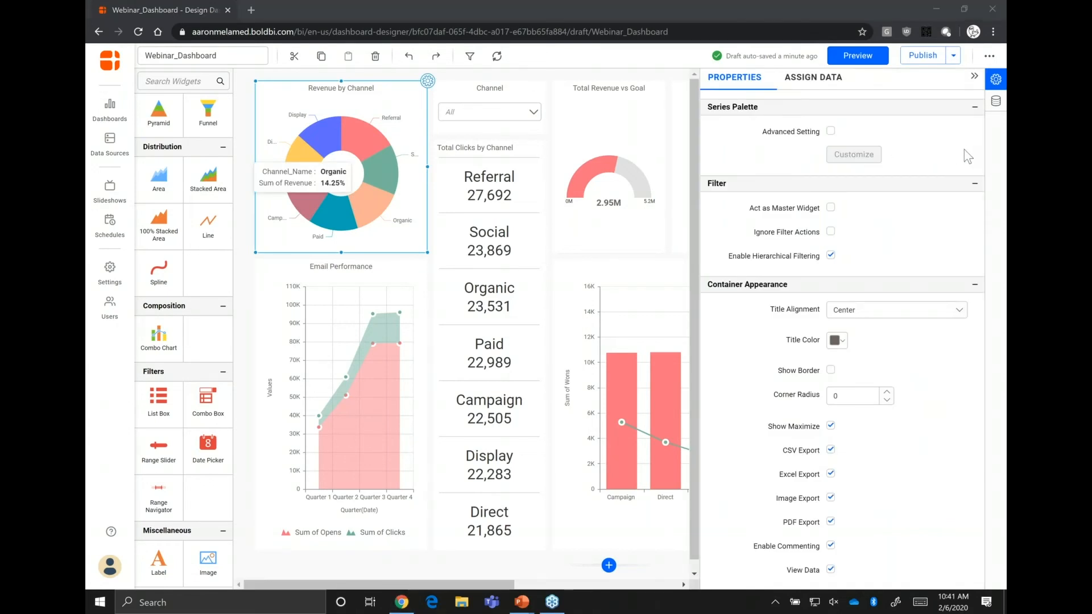
scroll(810, 166, "up", 3)
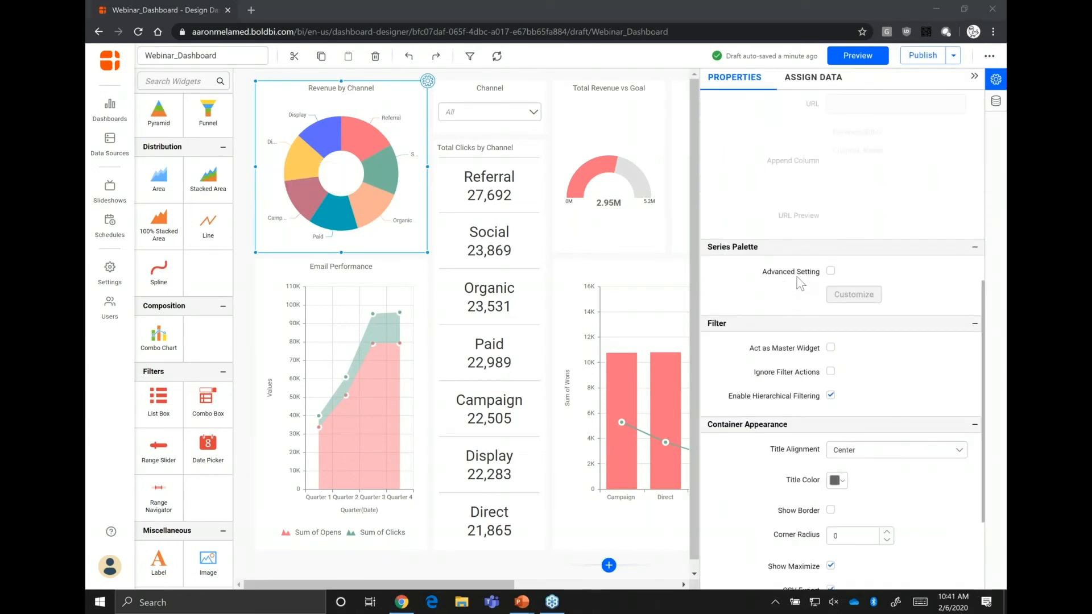
left_click(830, 271)
left_click(852, 294)
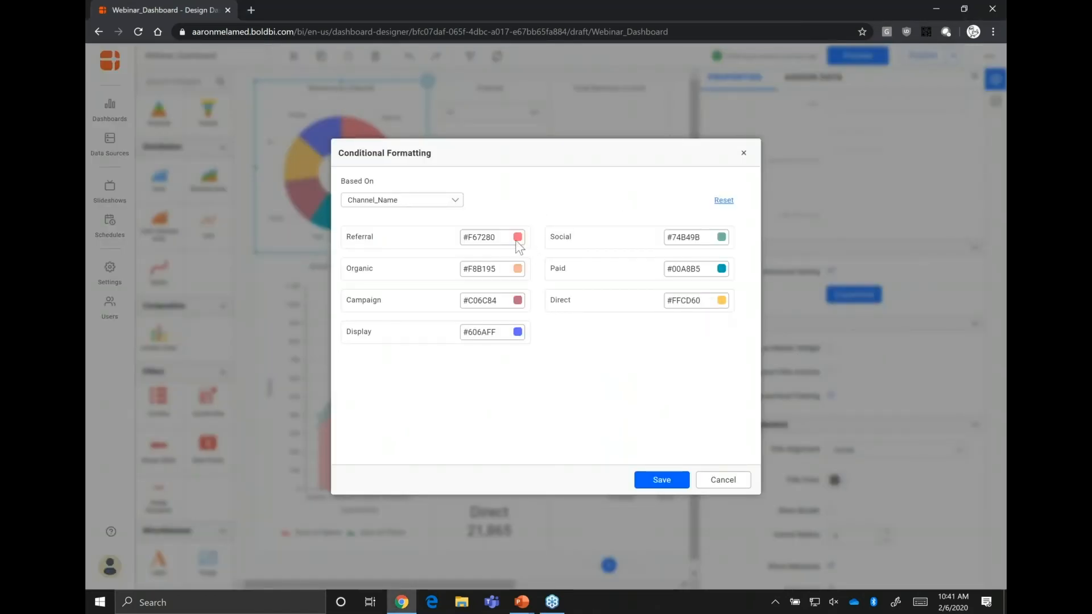
Set the Referral colour to purple, rgba(158,0,250,1), and save the conditional formatting.
left_click(518, 238)
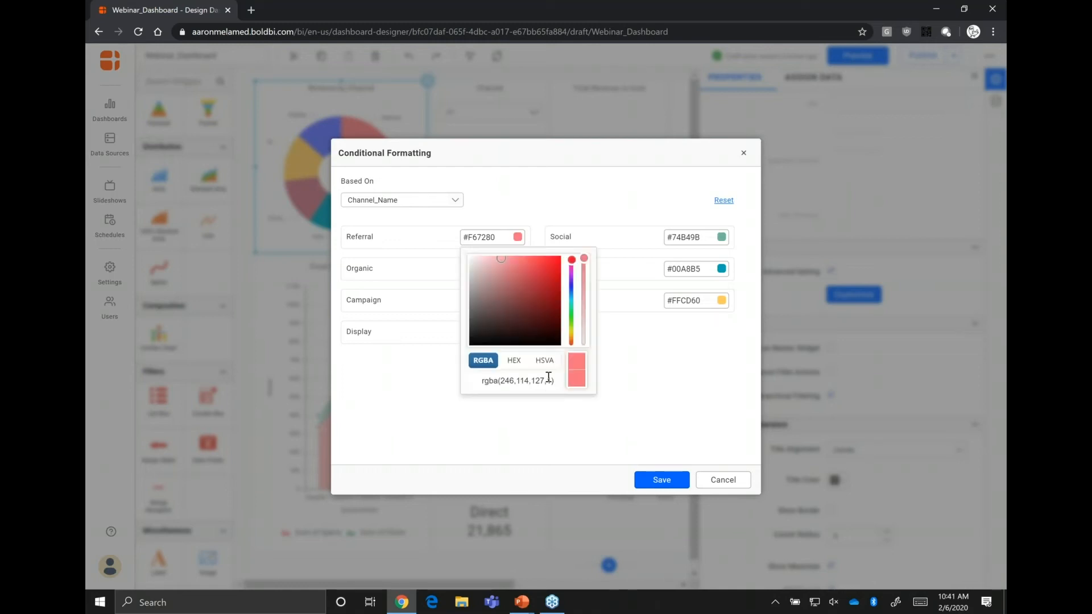
mouse_move(571, 260)
left_mouse_down()
mouse_move(571, 291)
mouse_move(561, 257)
left_mouse_up()
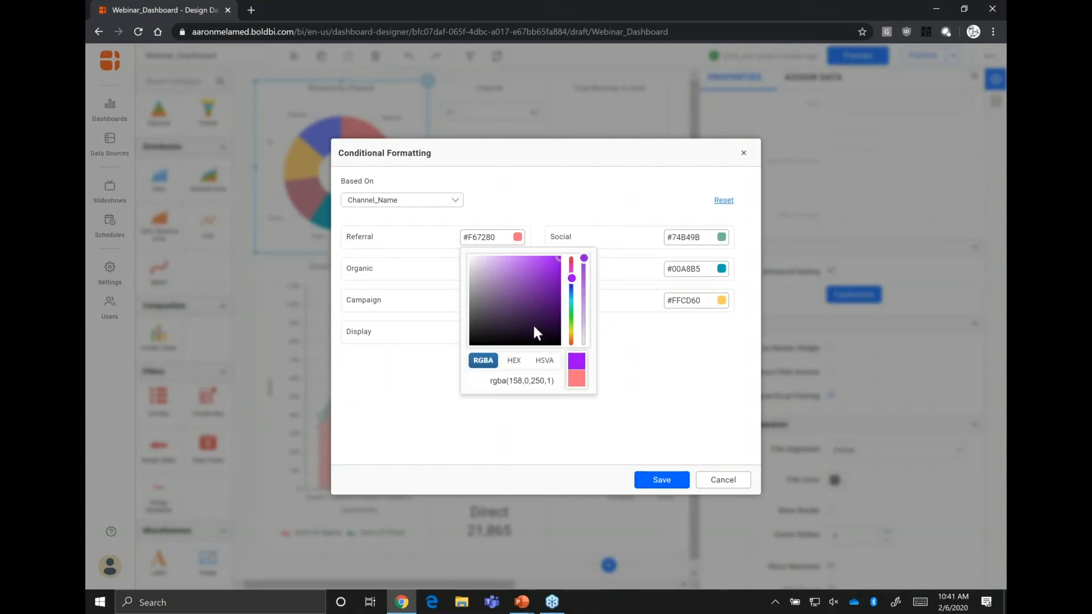
left_click(539, 366)
left_click(512, 364)
left_click(483, 365)
left_click(640, 357)
left_click(679, 479)
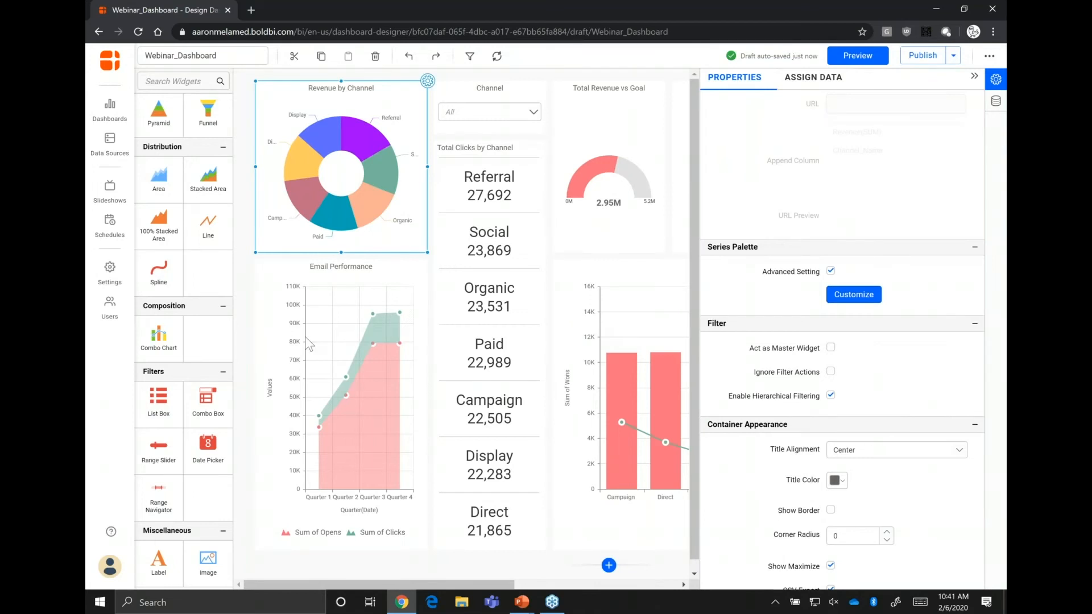
Review the Email Performance chart's basic, axis, grid line and formatting settings, including the colour picker for Opens.
left_click(359, 347)
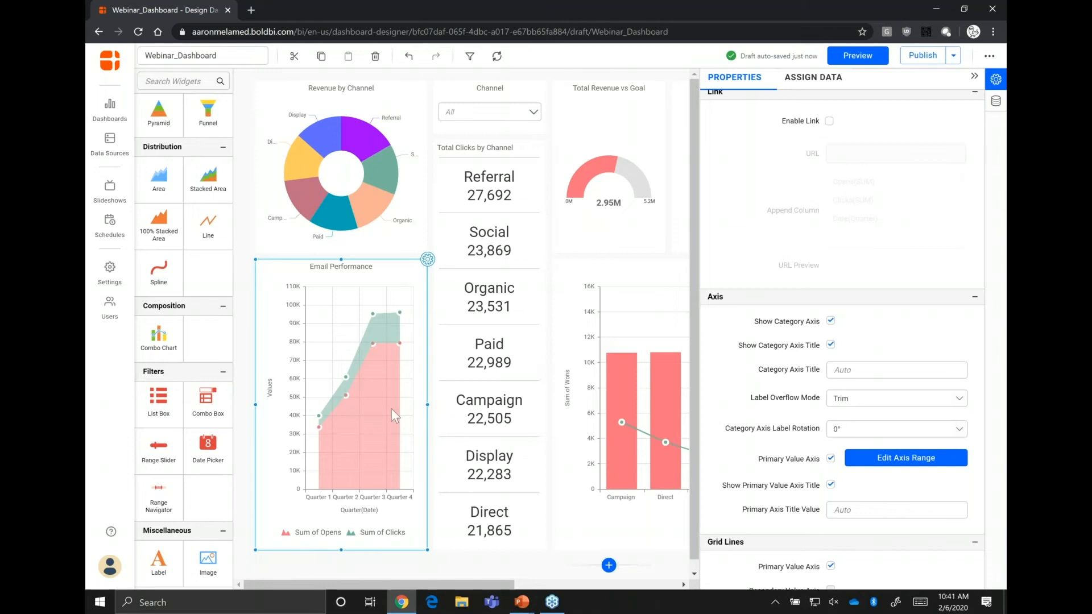
scroll(764, 439, "down", 10)
scroll(765, 439, "up", 20)
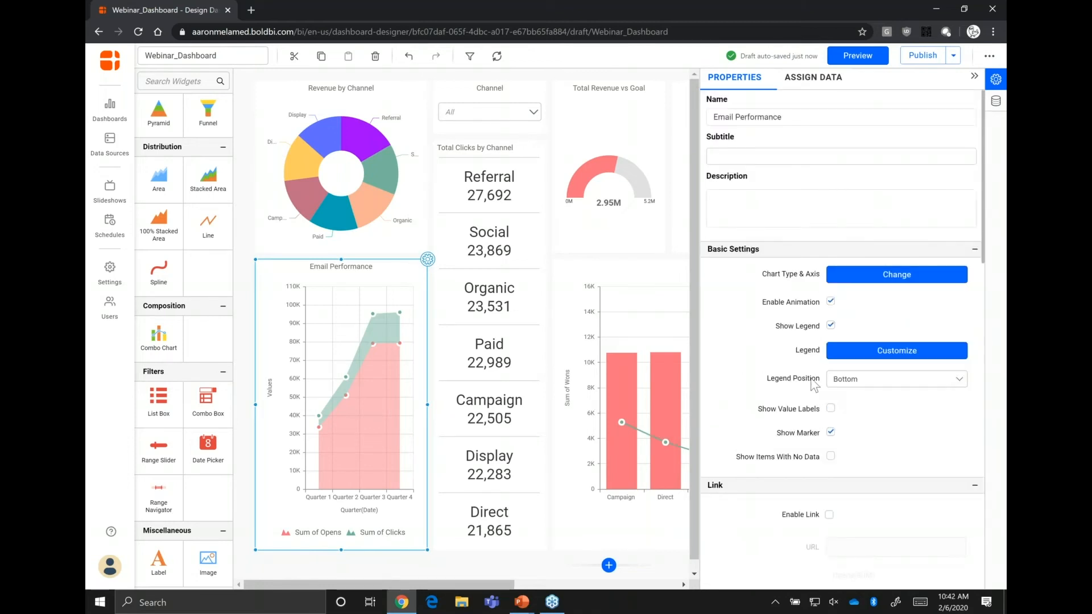
scroll(790, 440, "down", 5)
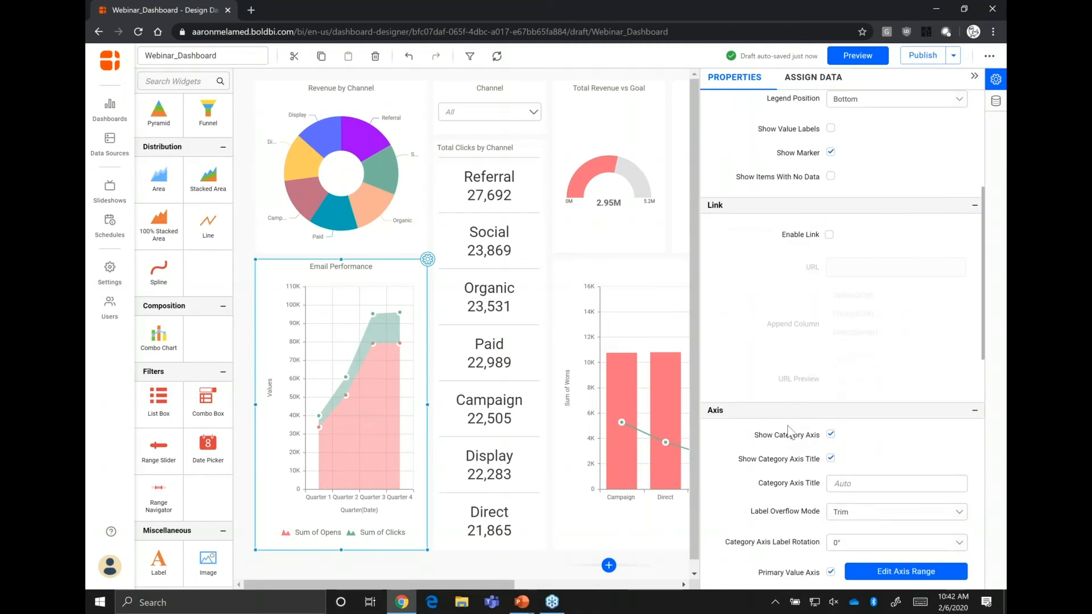
scroll(767, 437, "down", 6)
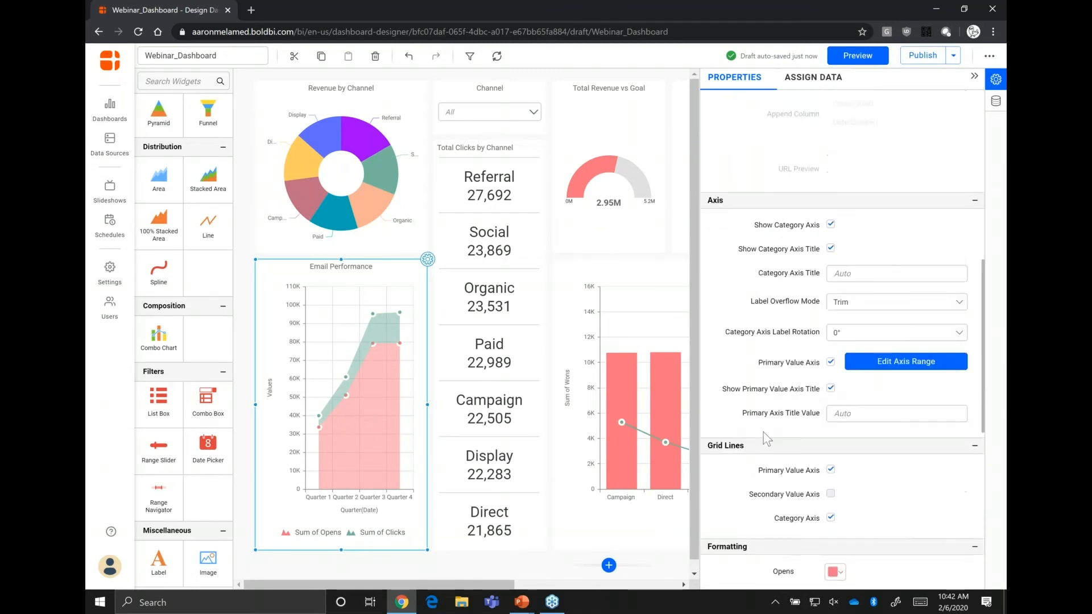
left_click(836, 432)
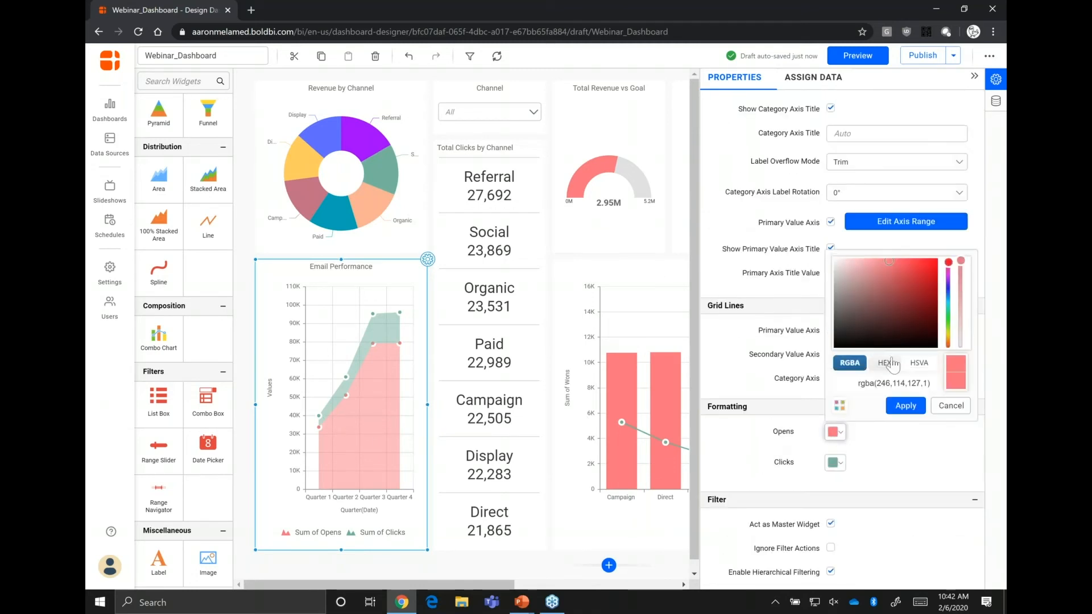
left_click(752, 416)
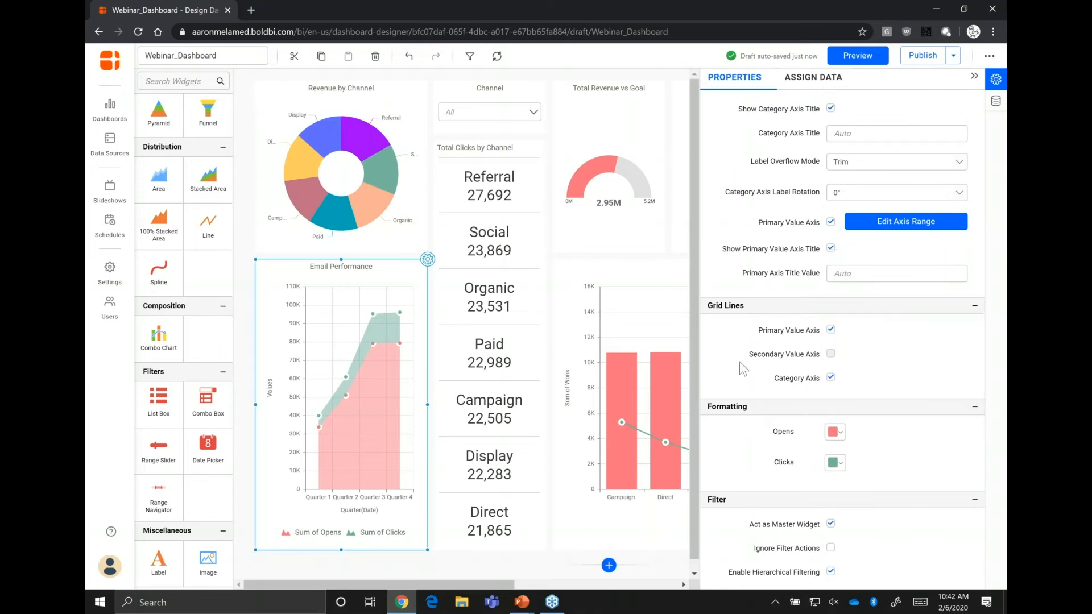
Set the value pointer of the Total Revenue vs Goal gauge to Range with Needle.
left_click(630, 223)
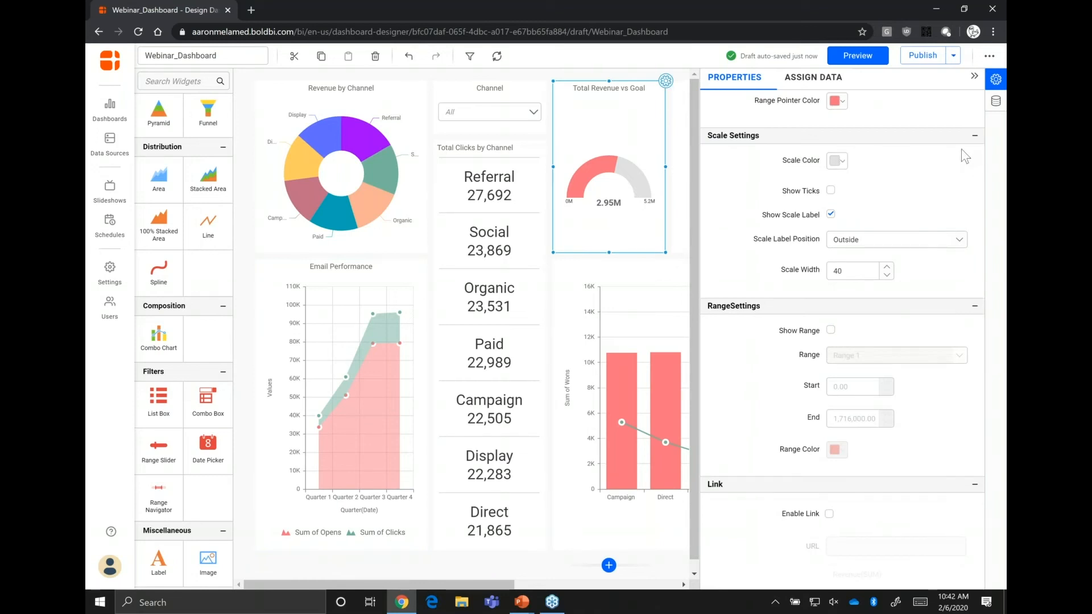
scroll(749, 204, "up", 10)
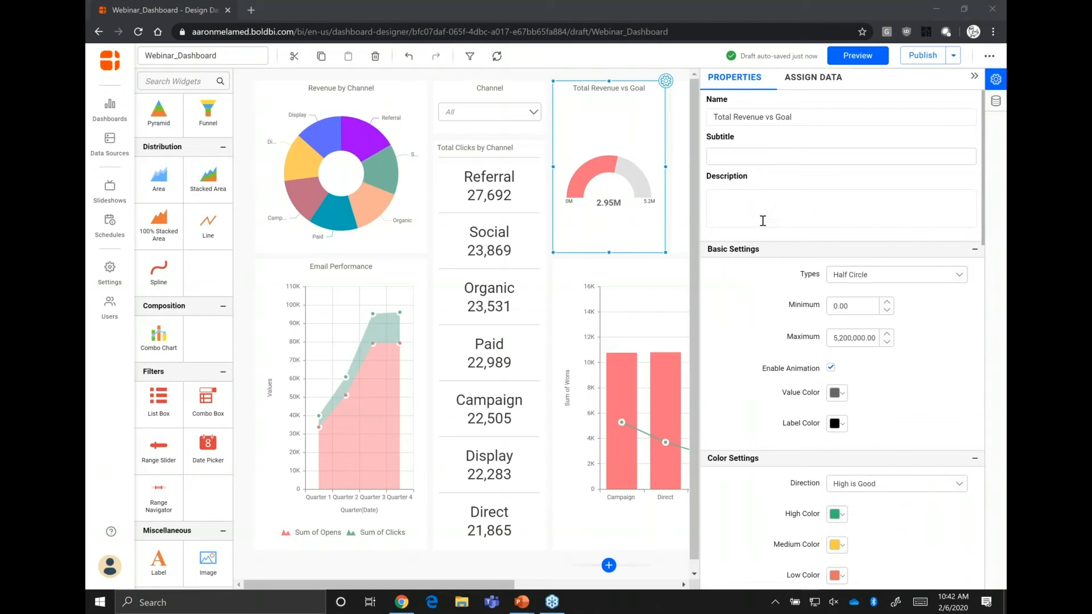
scroll(763, 221, "down", 2)
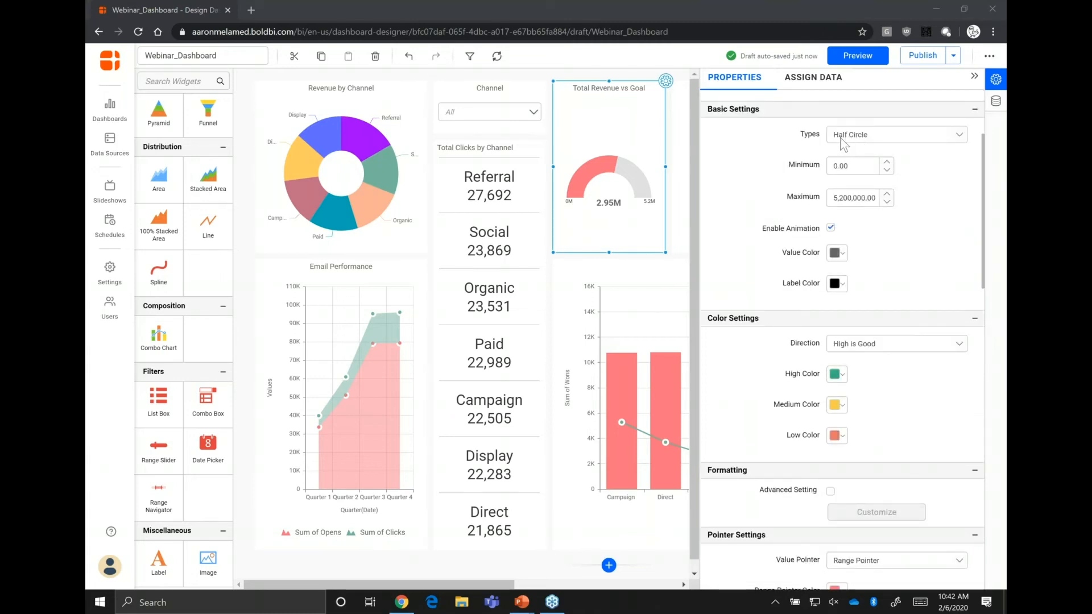
scroll(893, 283, "down", 2)
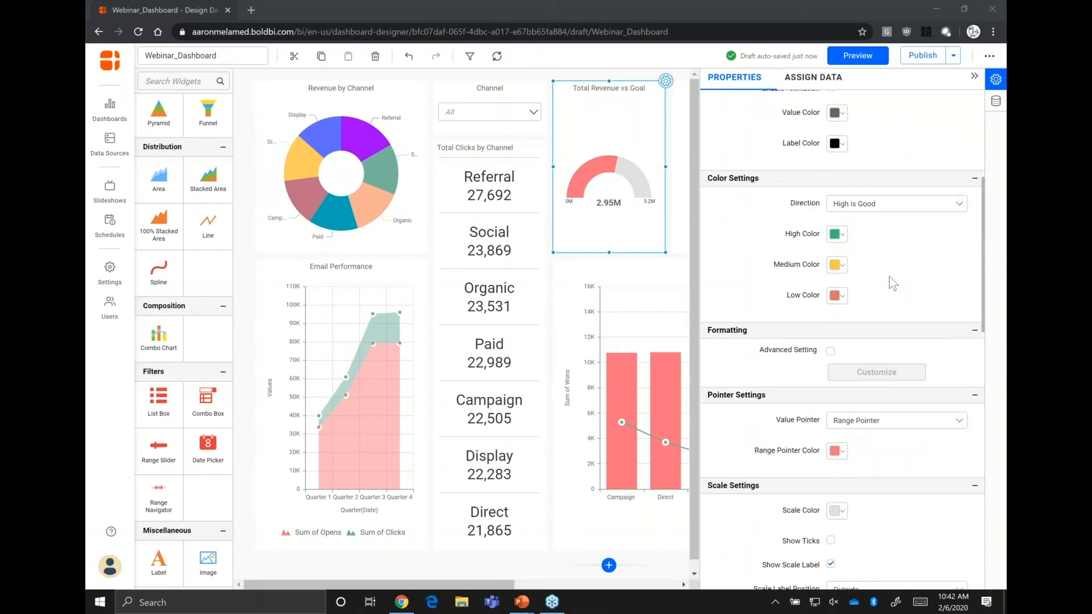
scroll(892, 282, "down", 3)
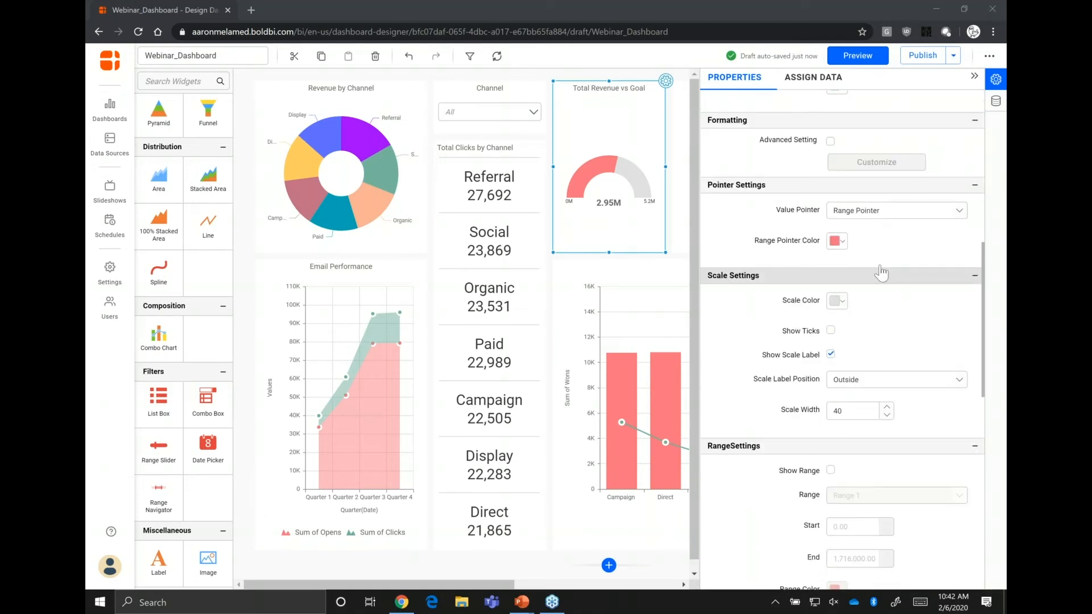
left_click(847, 214)
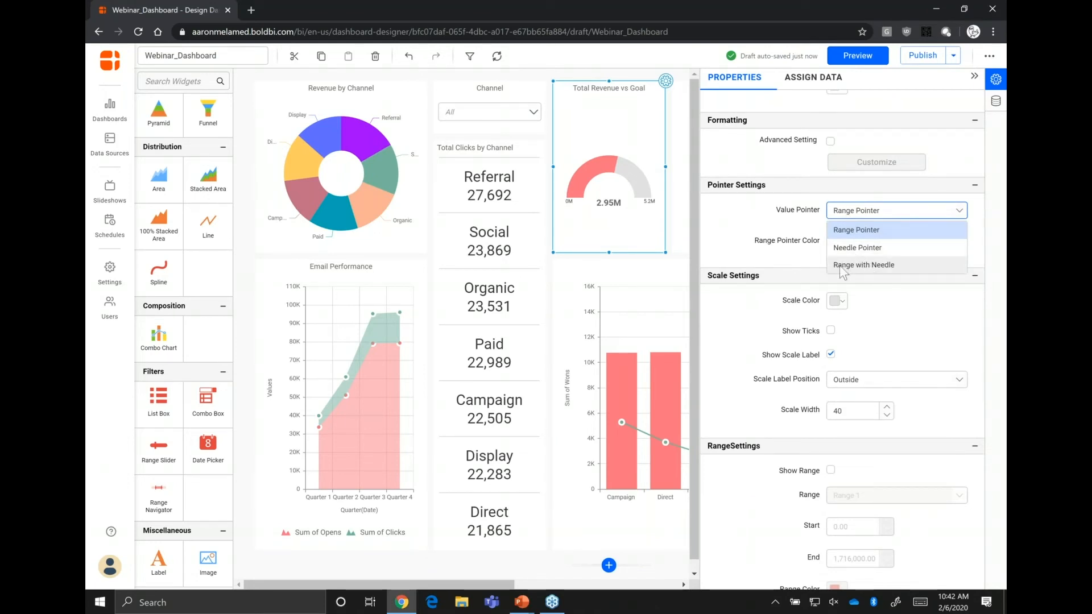
left_click(843, 266)
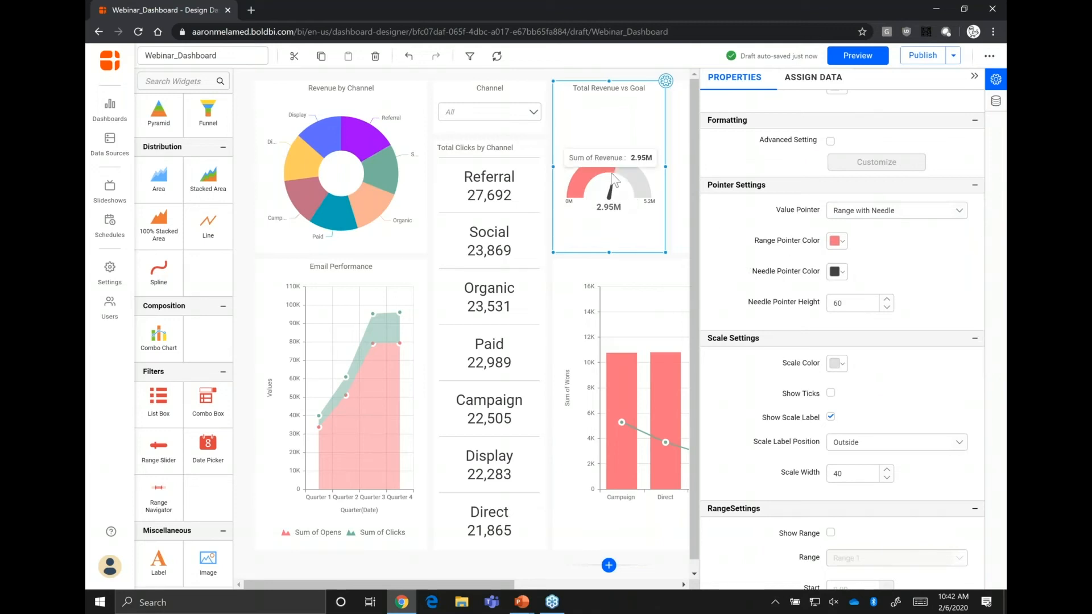
Show ticks on the Total Revenue vs Goal gauge's scale and set the ticks position to Inside.
scroll(802, 272, "down", 4)
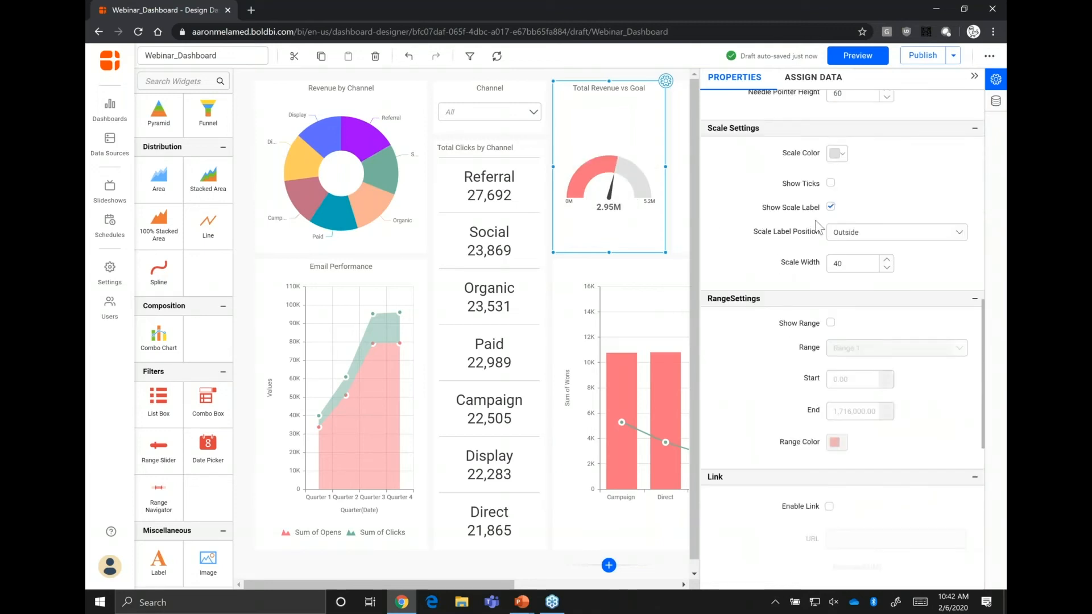
left_click(830, 183)
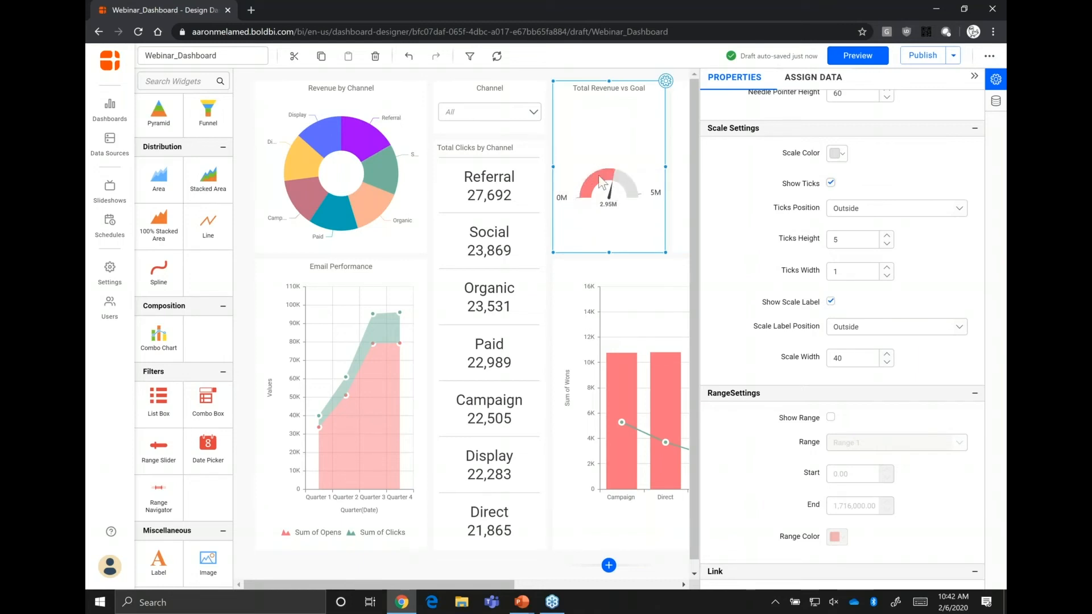
mouse_move(623, 195)
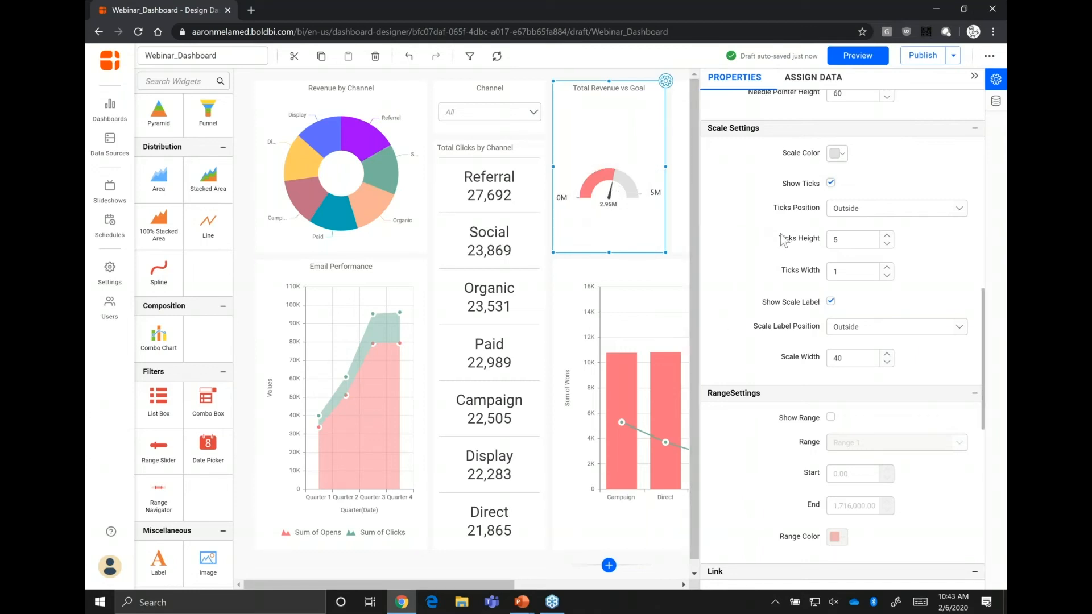
left_click(865, 215)
left_click(864, 228)
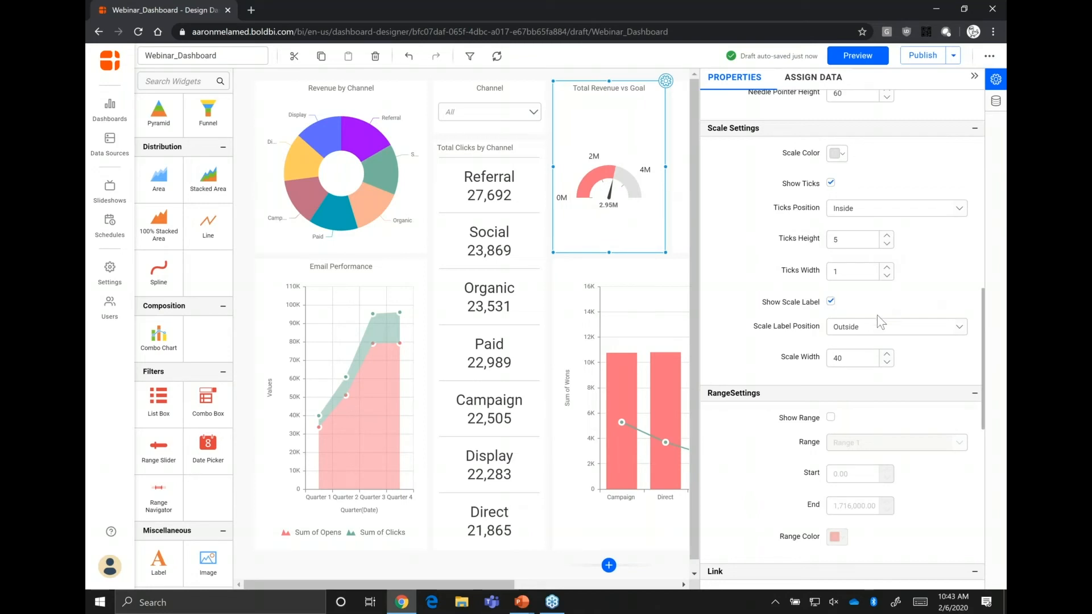
Try displaying the coloured ranges on the Total Revenue vs Goal gauge, and turn the range display off again.
scroll(876, 315, "down", 6)
scroll(797, 317, "up", 5)
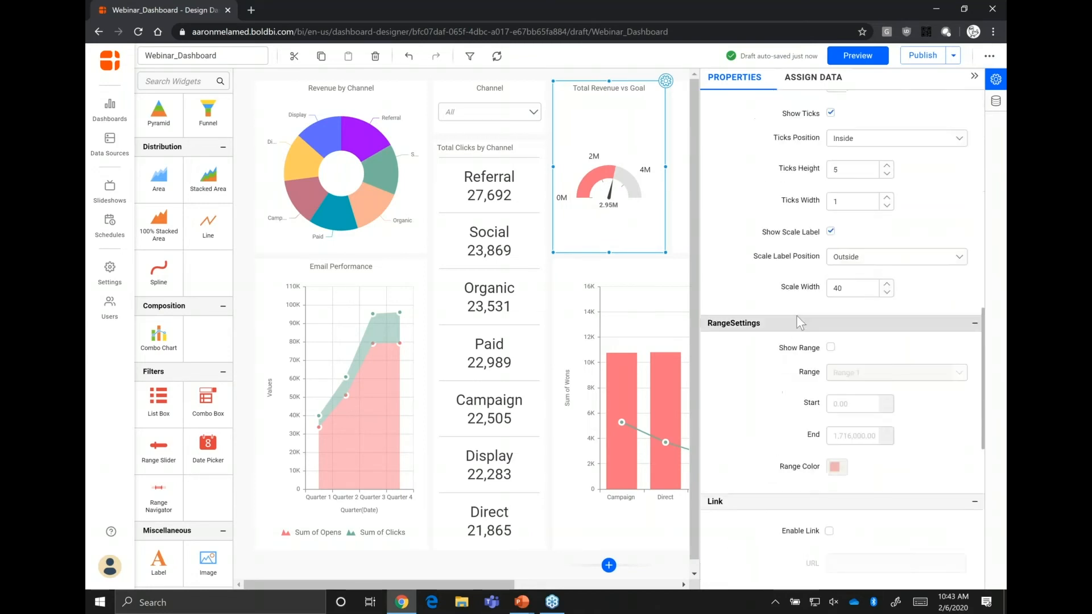
scroll(847, 304, "down", 1)
left_click(831, 278)
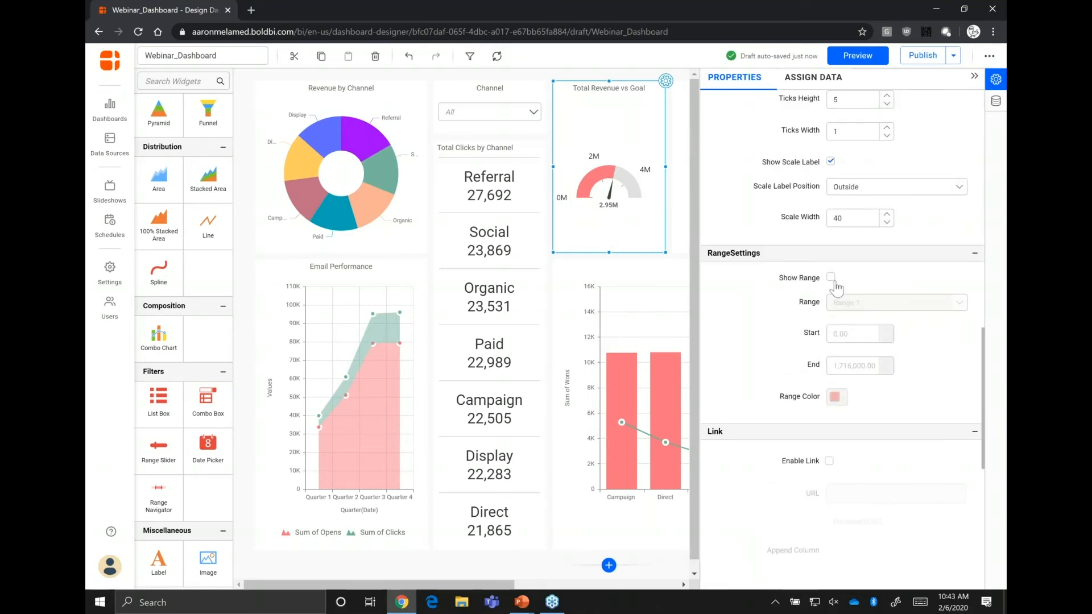
scroll(802, 267, "down", 1)
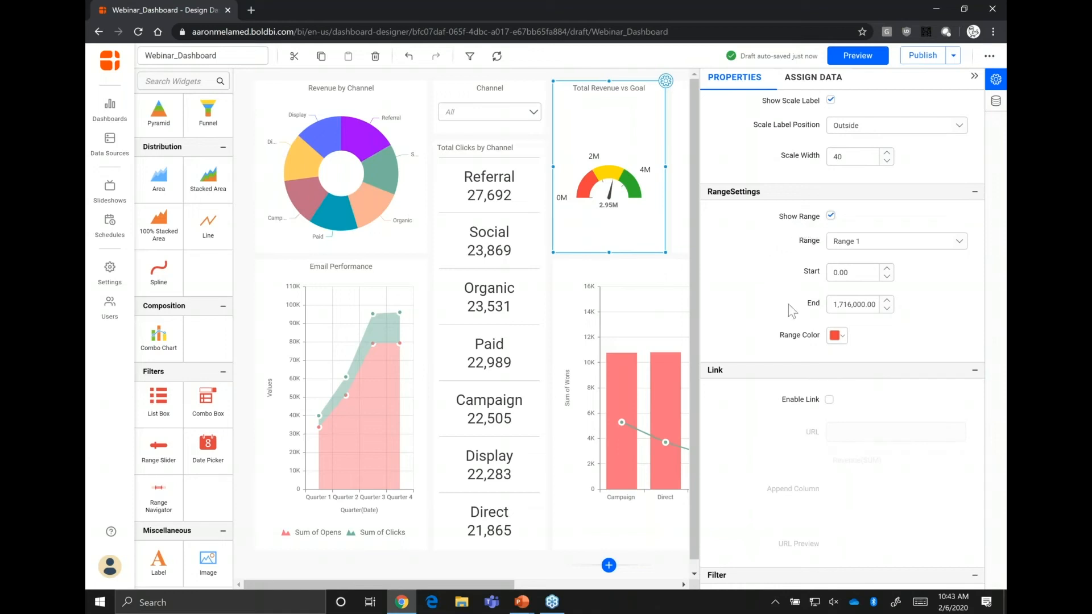
left_click(830, 216)
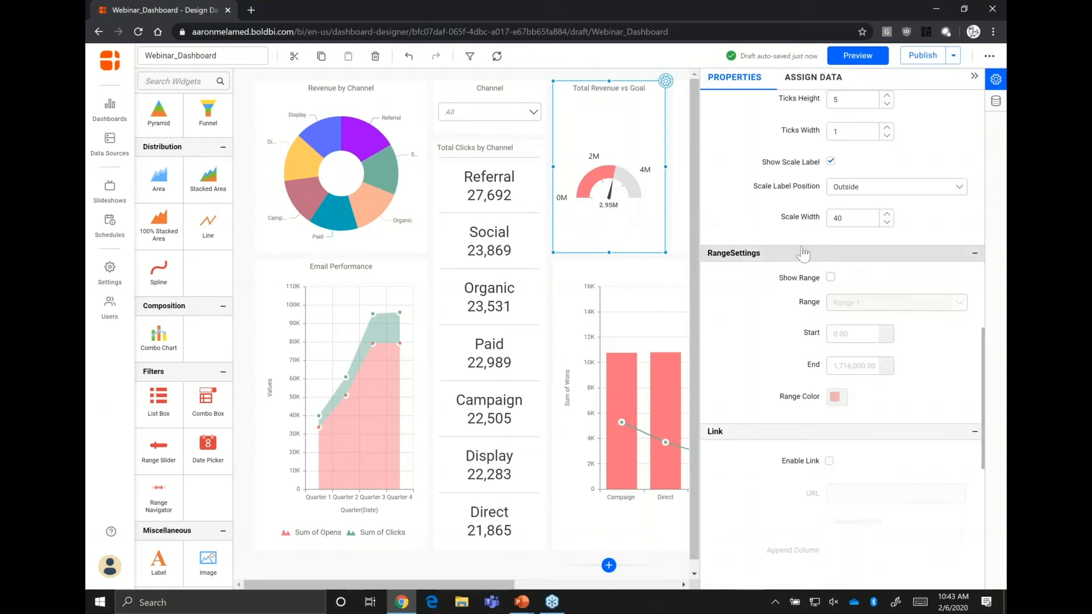
Look over the remaining gauge settings and collapse the widget's properties to return to the full dashboard layout.
scroll(787, 242, "down", 4)
scroll(744, 192, "up", 10)
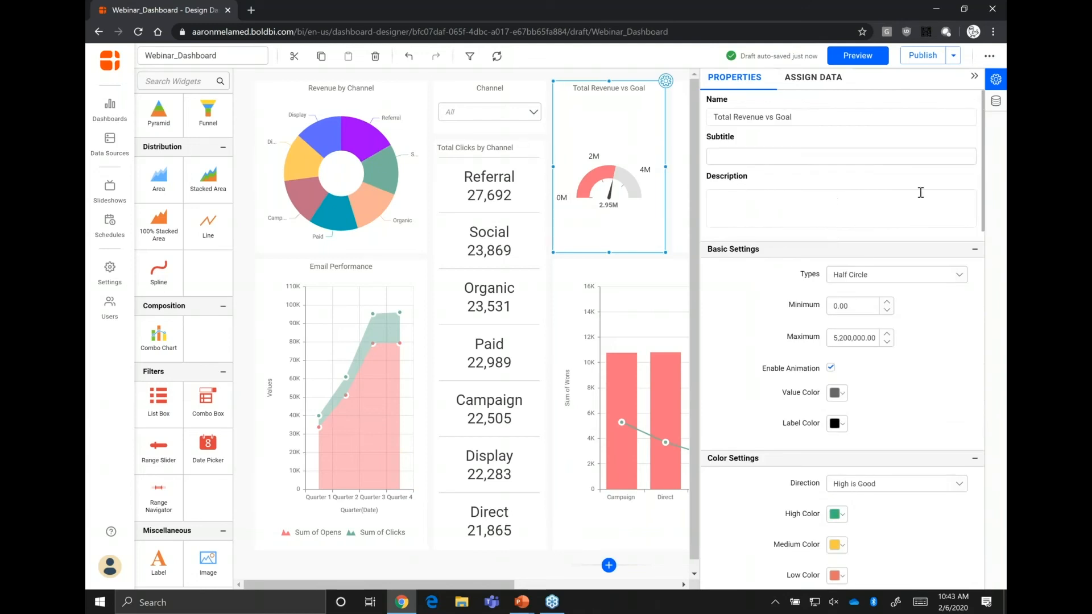
left_click(975, 81)
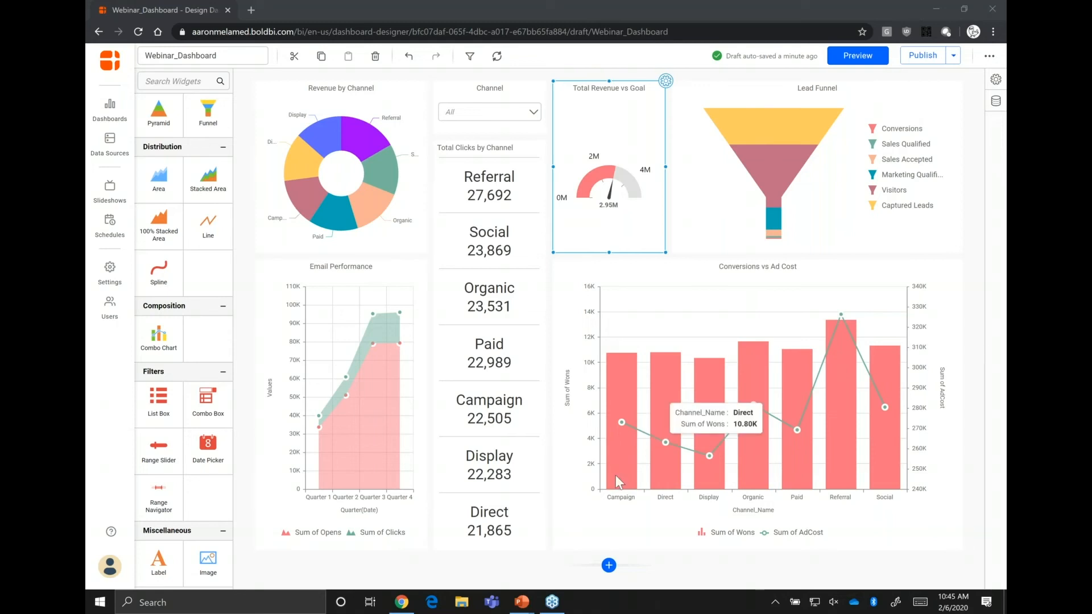
Enable linking for the Conversions vs Ad Cost chart in its widget properties.
left_click(641, 511)
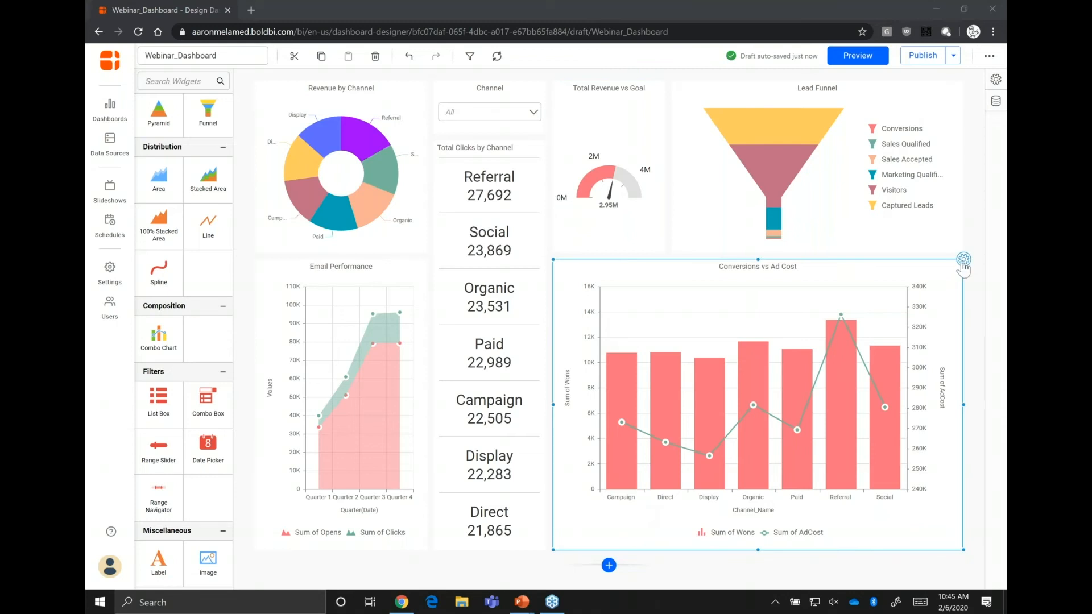
left_click(959, 292)
left_click(678, 361)
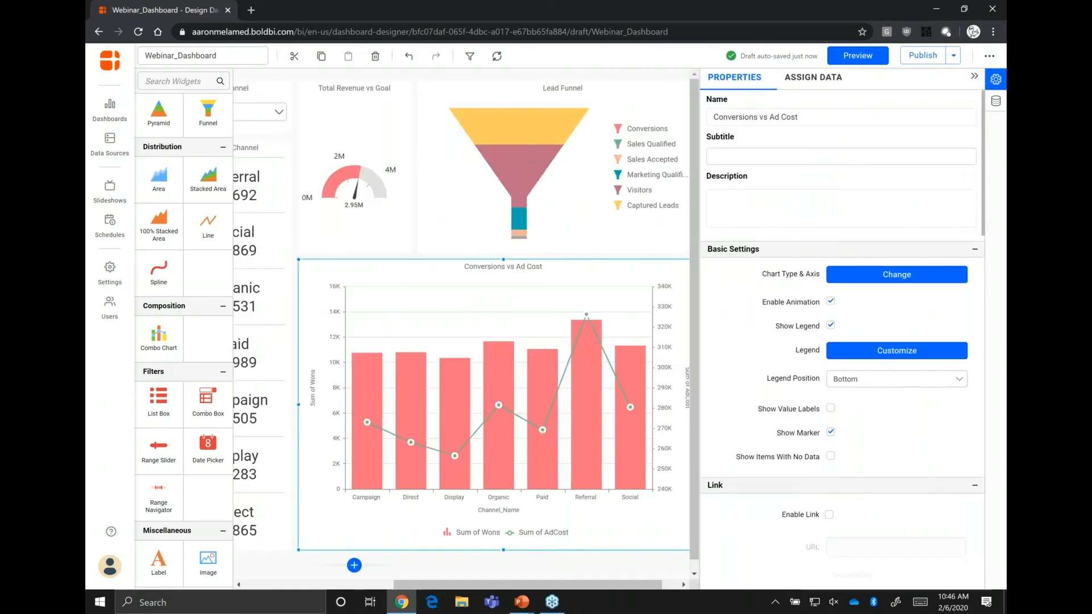
left_click(1000, 59)
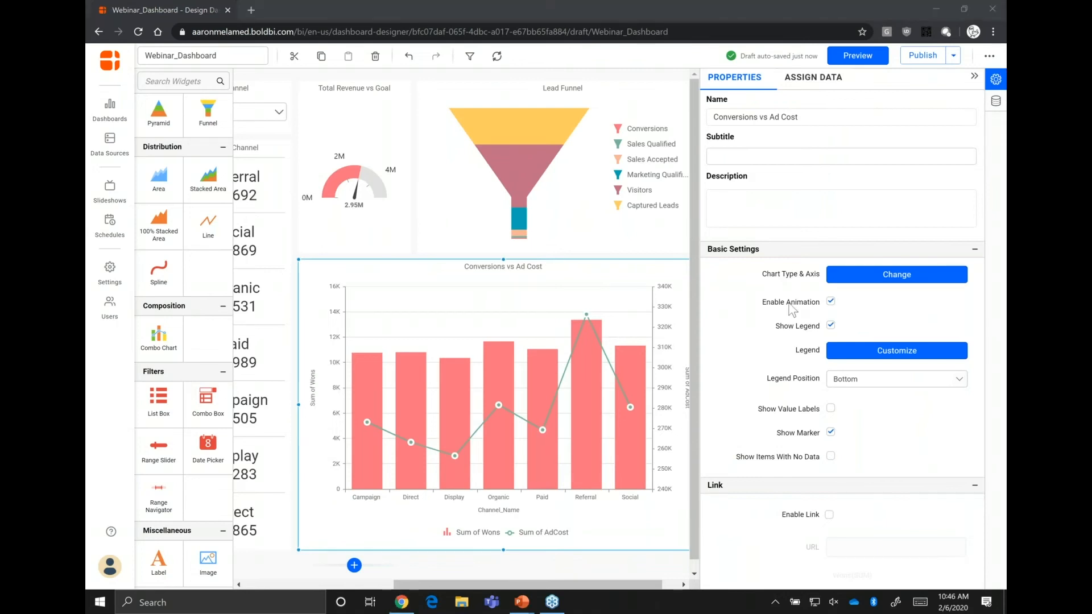
scroll(736, 302, "down", 4)
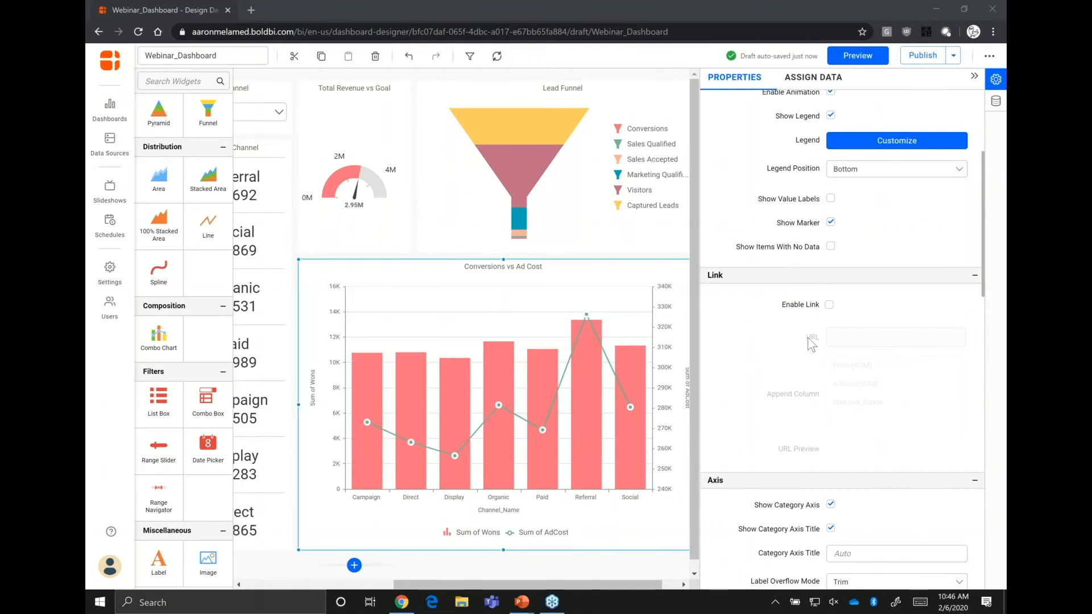
left_click(828, 306)
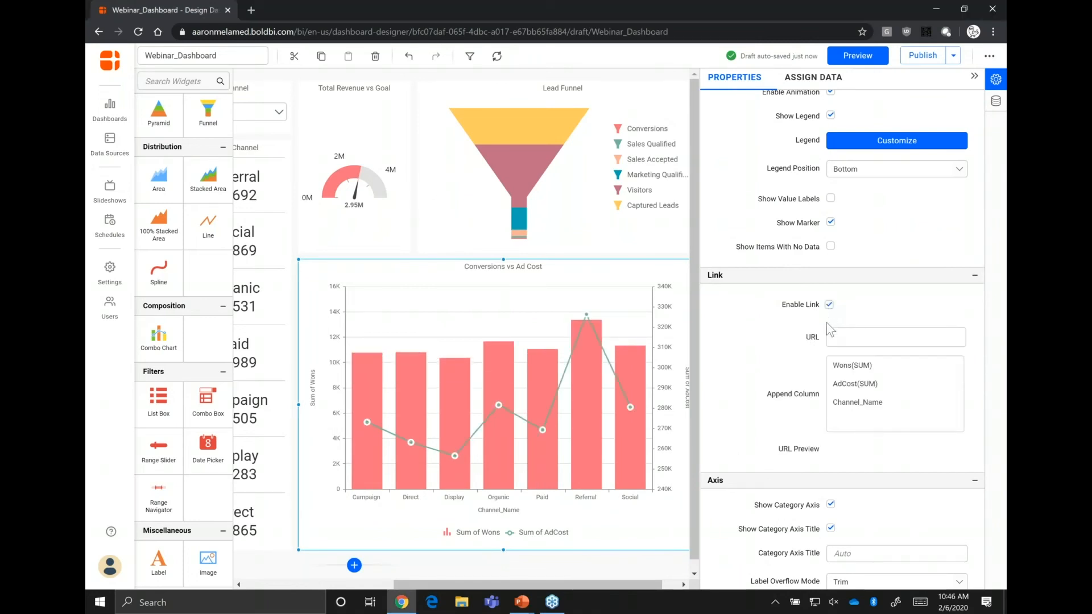
left_click(840, 335)
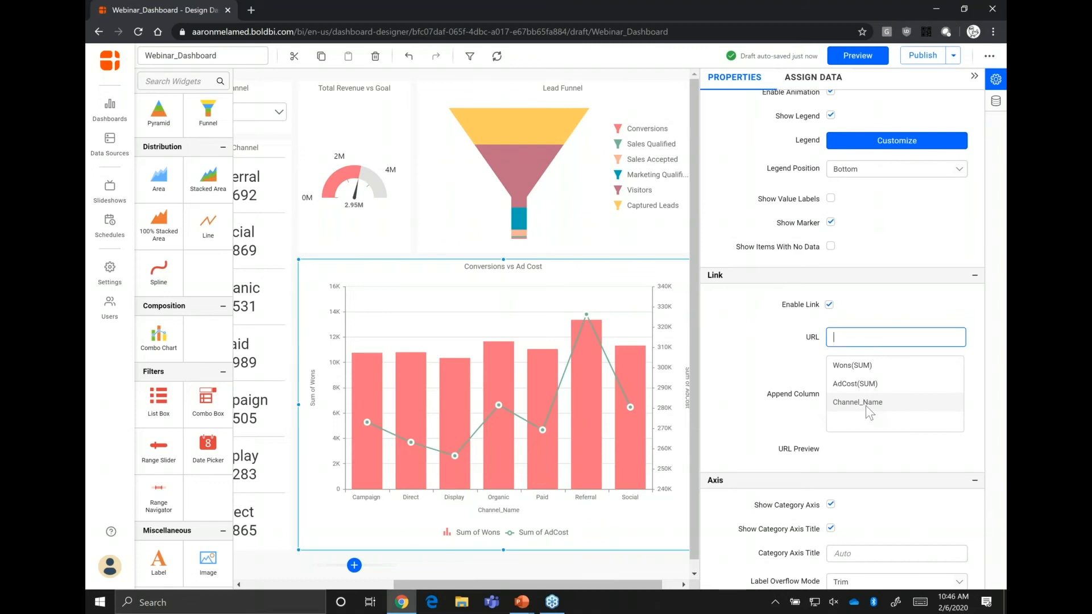
type("www.google.com/?")
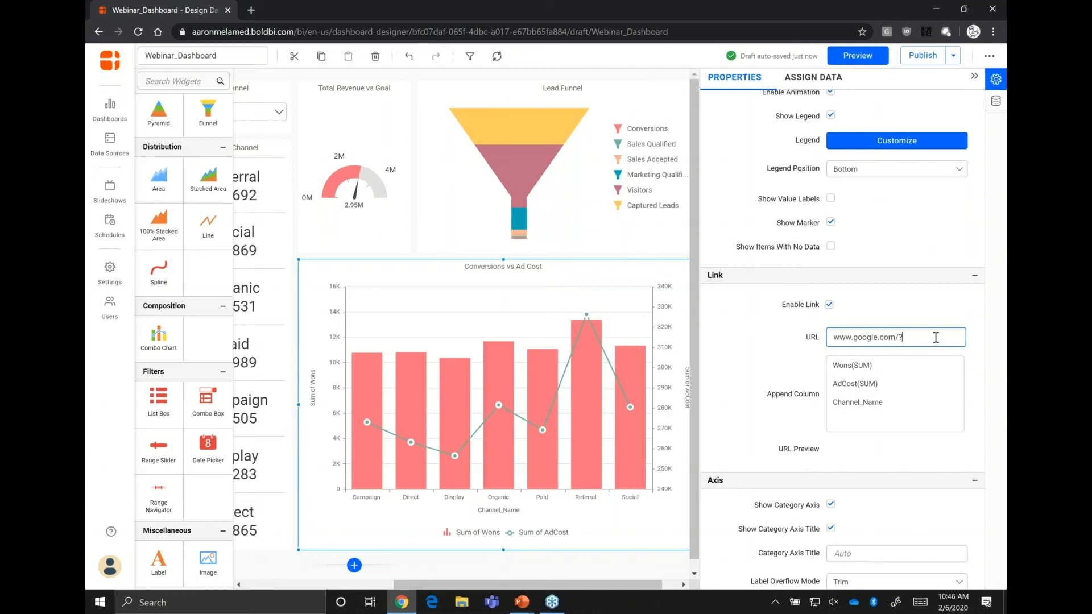
left_click_drag(924, 337, 789, 341)
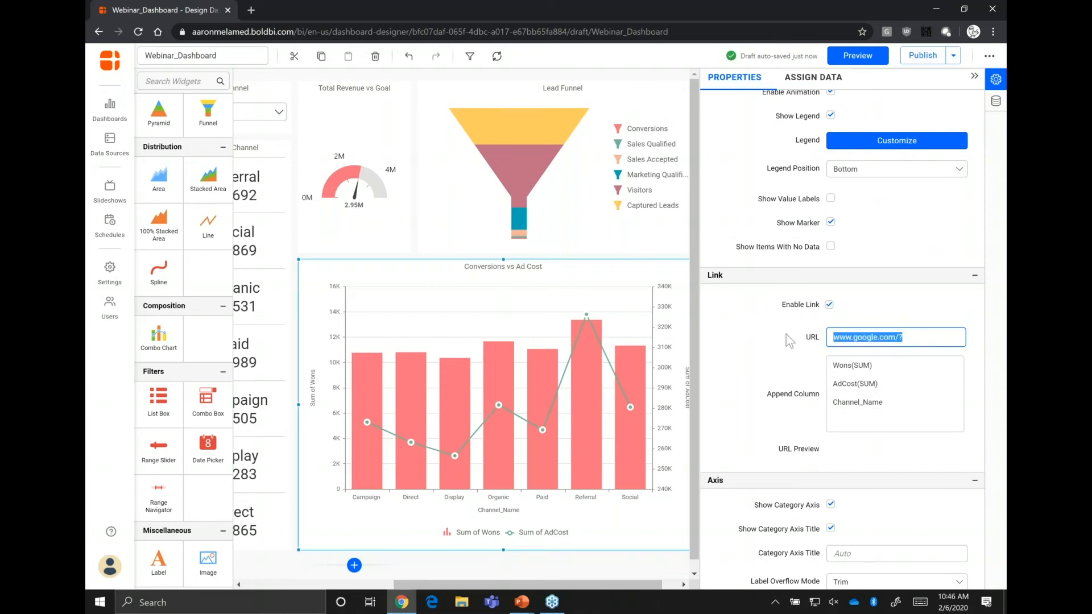
left_click(916, 337)
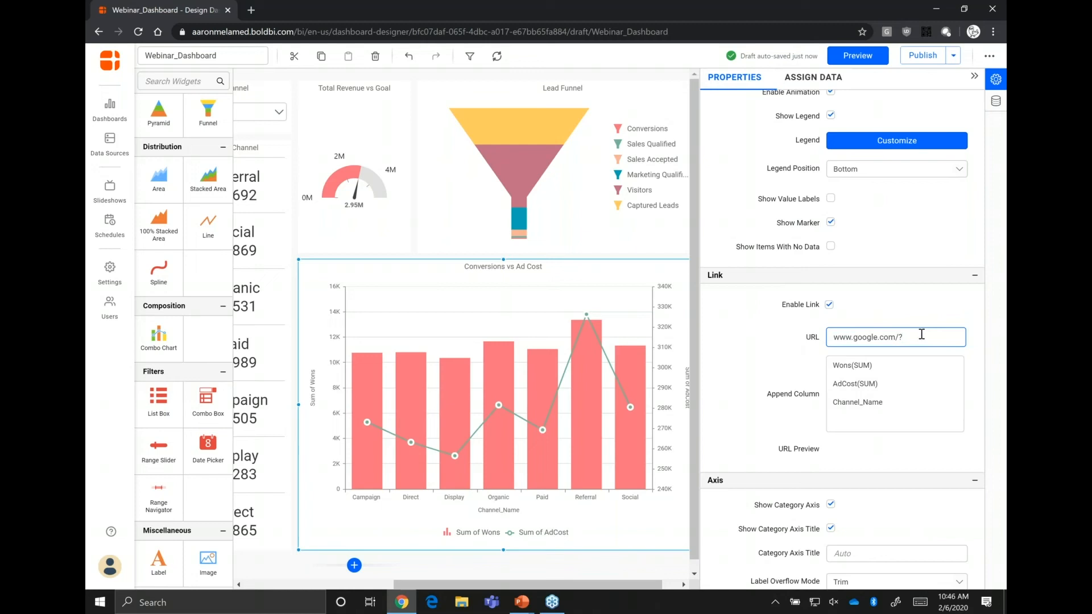
left_click(858, 402)
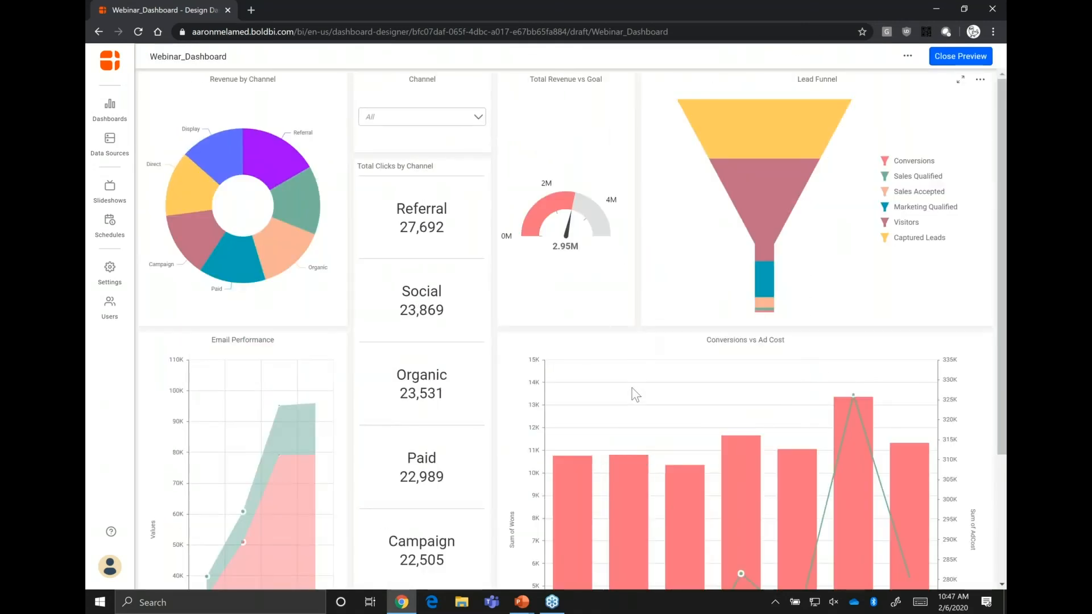
Test the link of the Campaign bar in the dashboard preview, check the address it opens, and return to the dashboard.
scroll(574, 492, "down", 3)
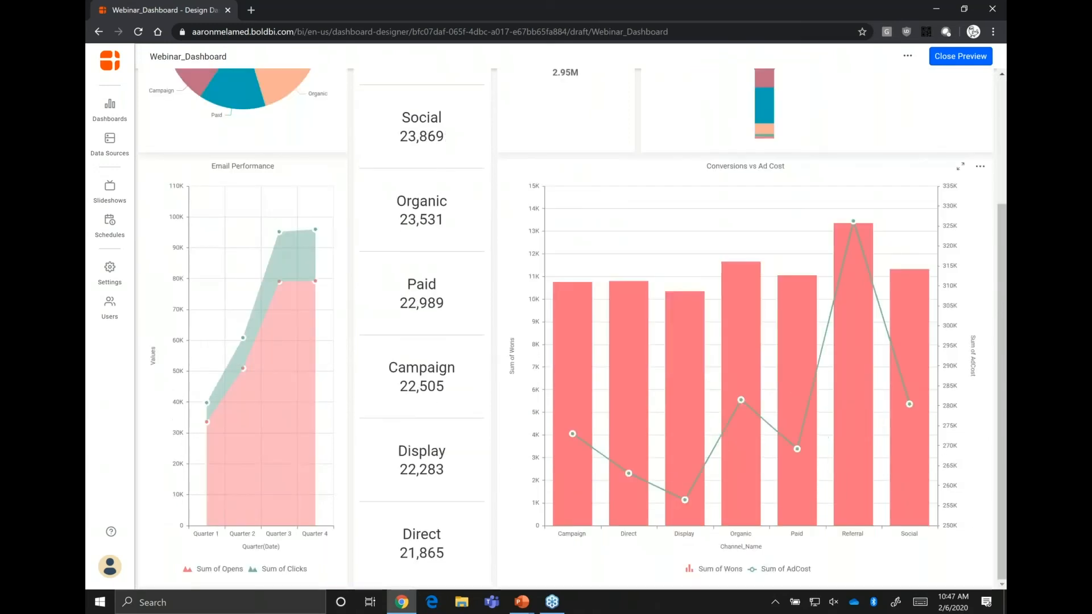
left_click(580, 515)
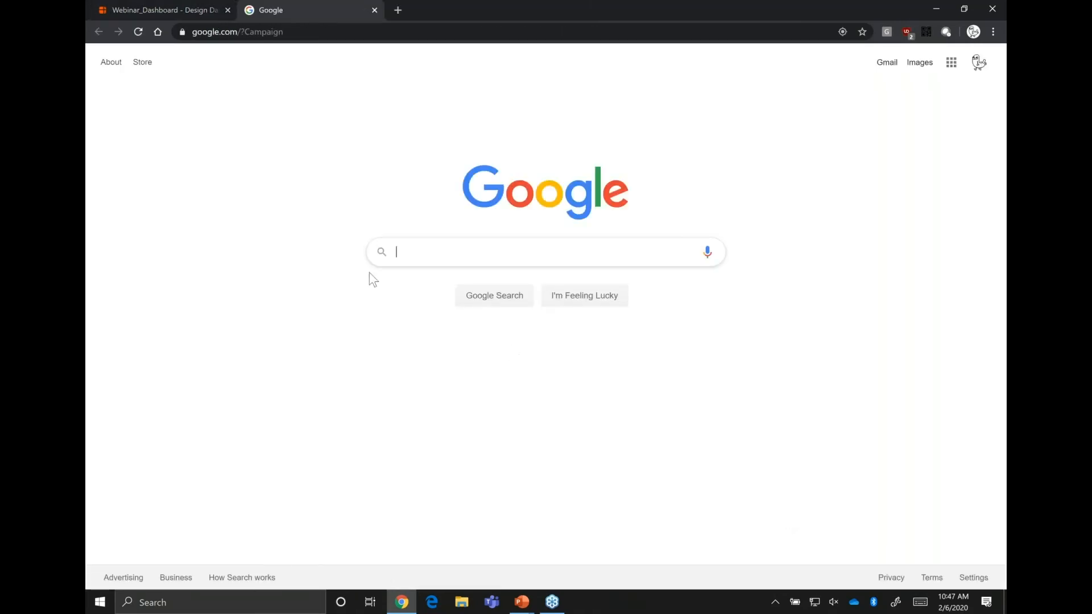
left_click_drag(291, 31, 192, 32)
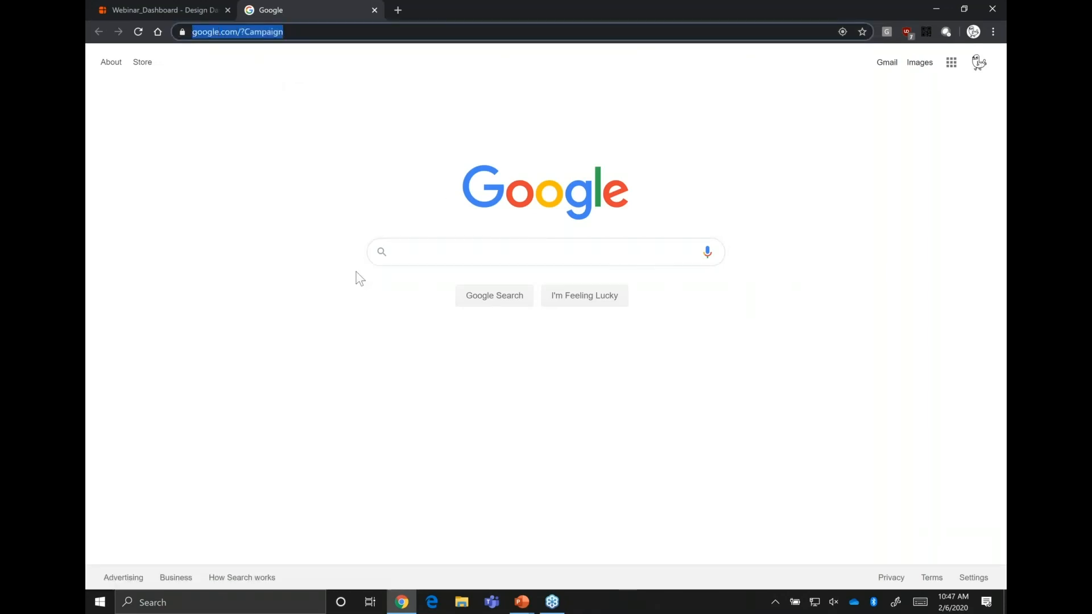
left_click(292, 32)
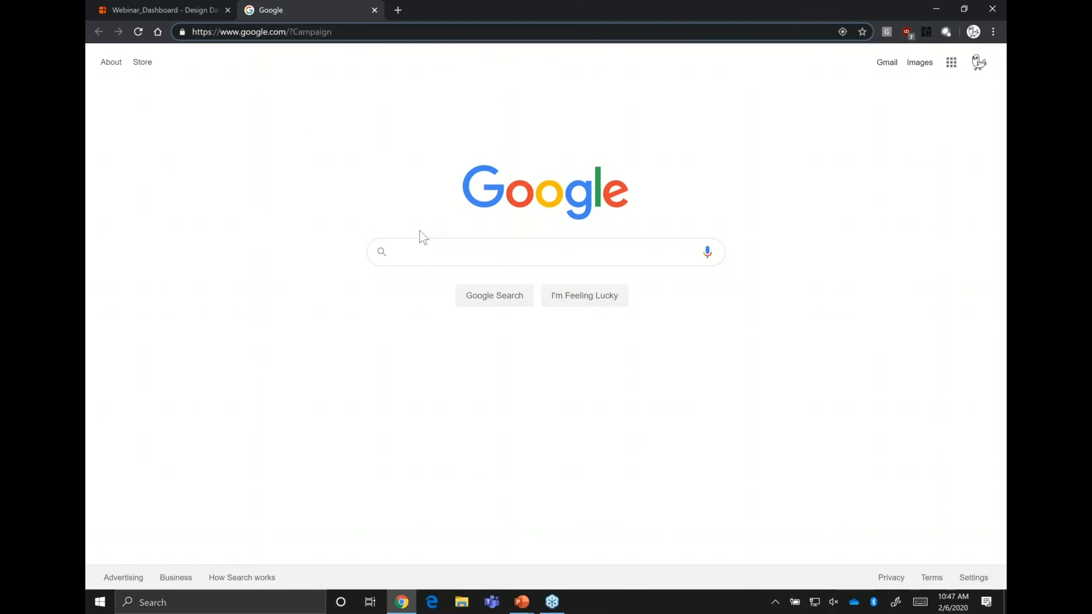
left_click(162, 10)
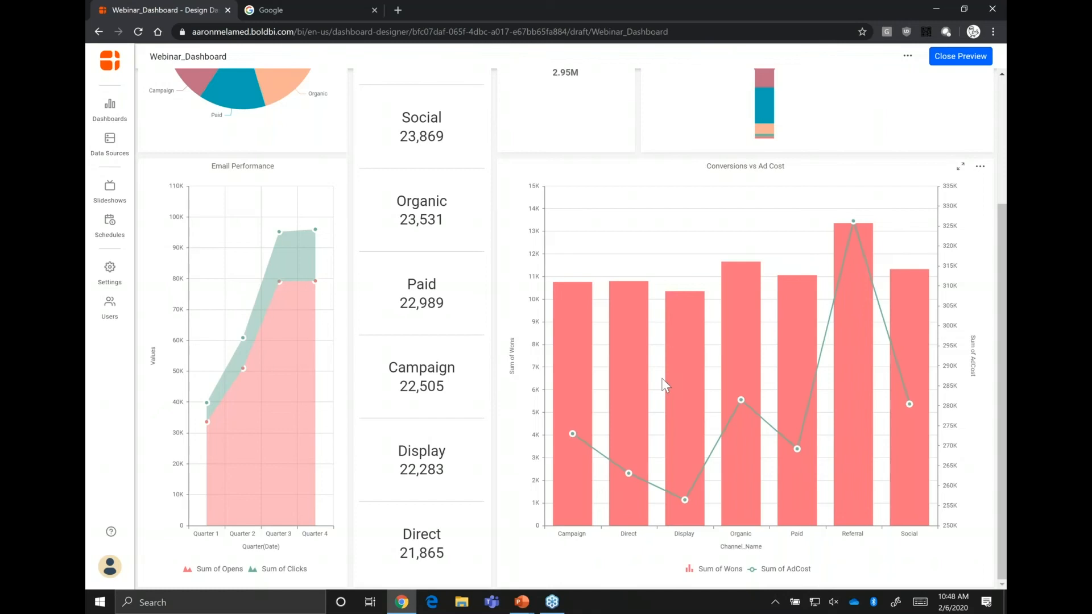
mouse_move(693, 377)
scroll(671, 284, "up", 3)
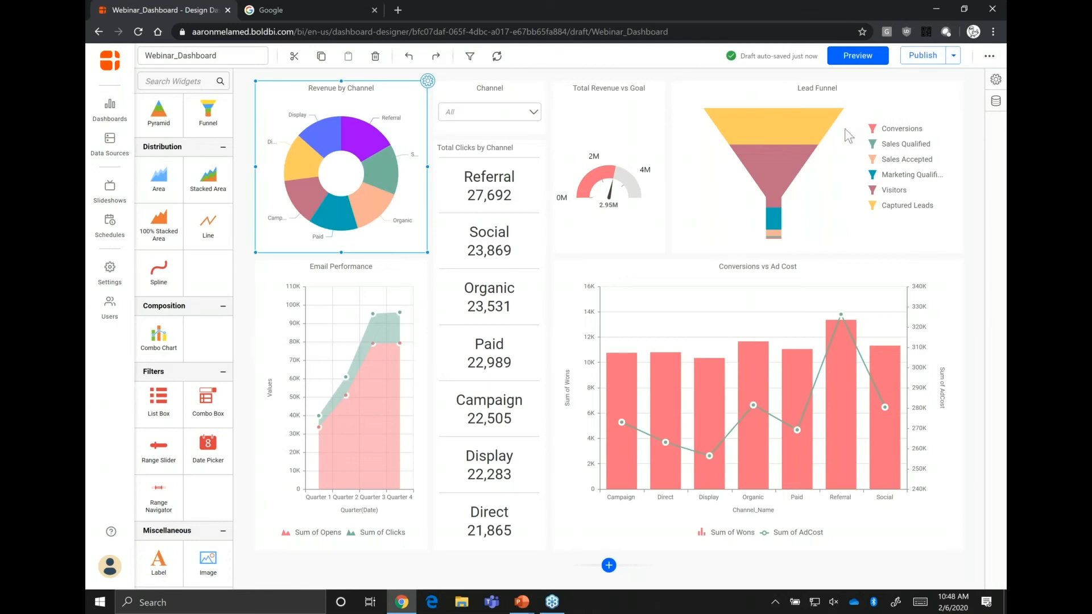
Add DestinationURL below Channel_Name in the columns of the Revenue by Channel chart and enable multi-level drill down.
left_click(996, 80)
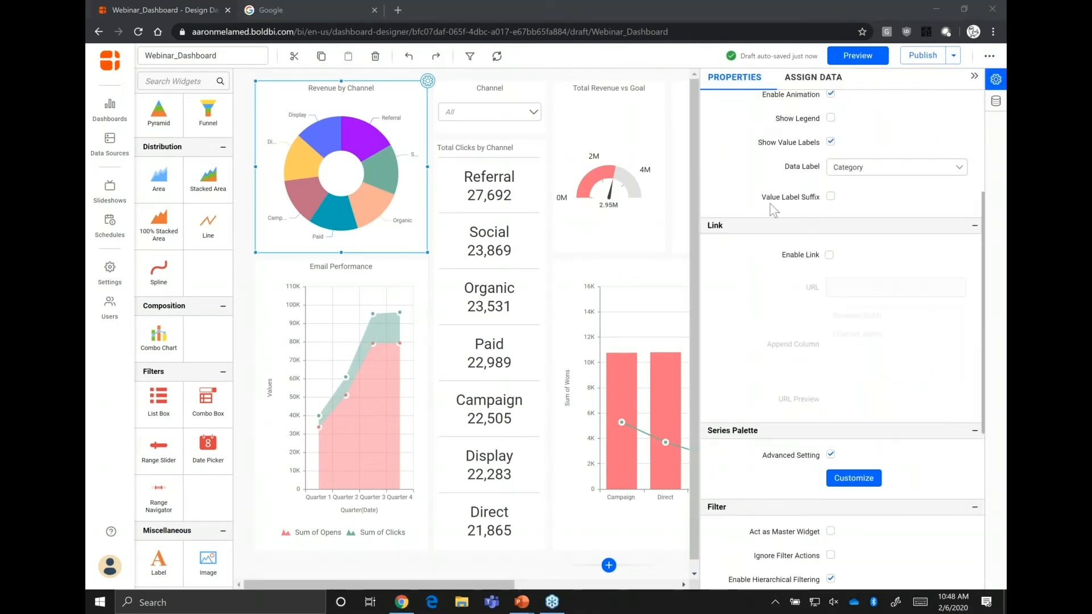
left_click(823, 84)
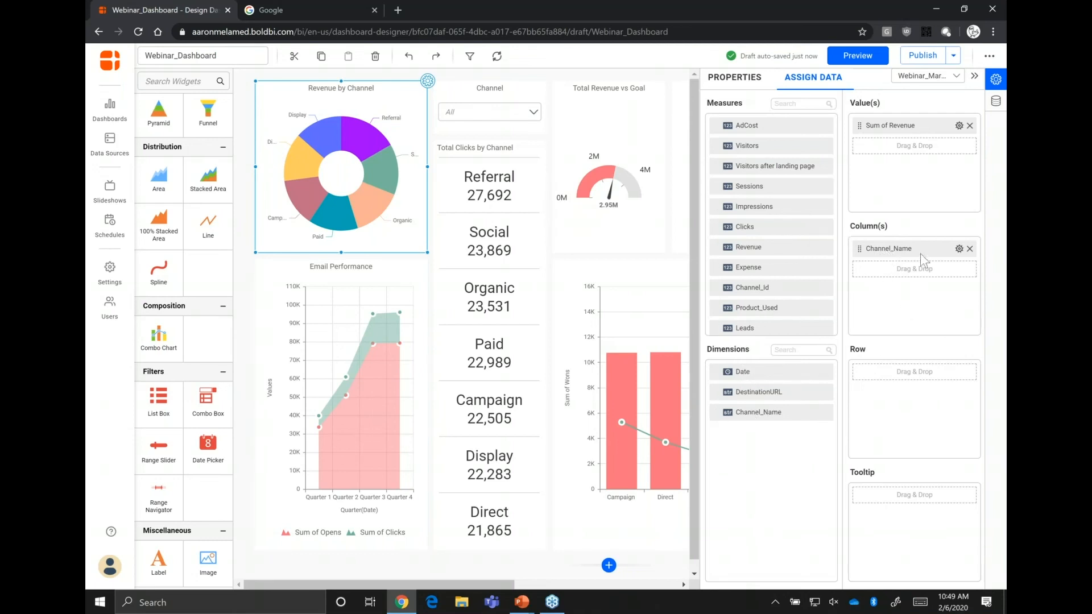
left_click_drag(756, 392, 885, 424)
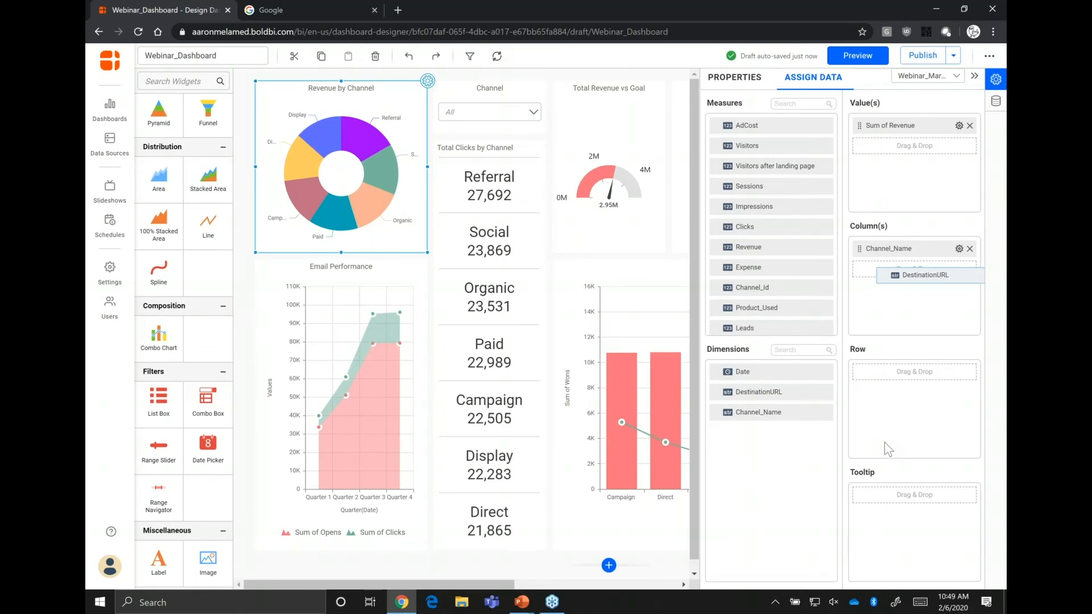
left_click_drag(885, 442, 885, 442)
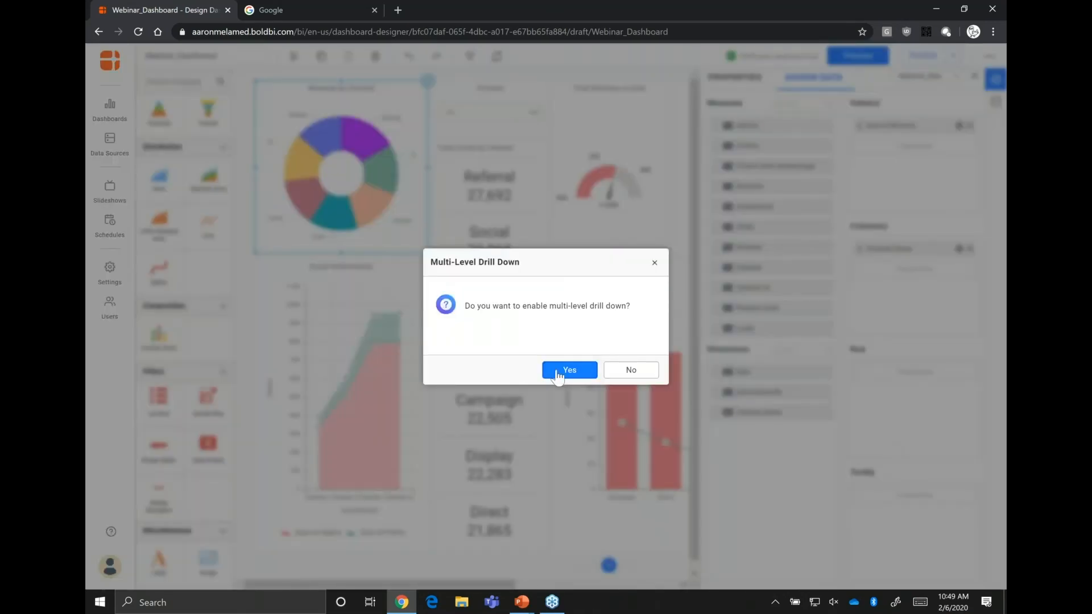
left_click(558, 375)
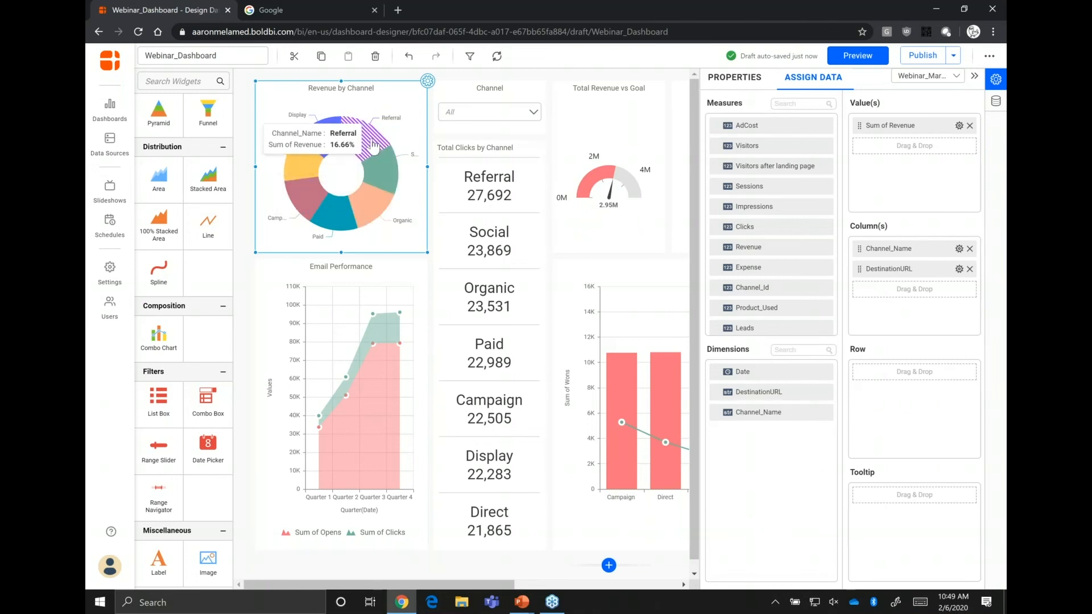
Drill into the Social slice of Revenue by Channel, return to the channel level, and look over the chart's filter and container properties.
left_click(379, 170)
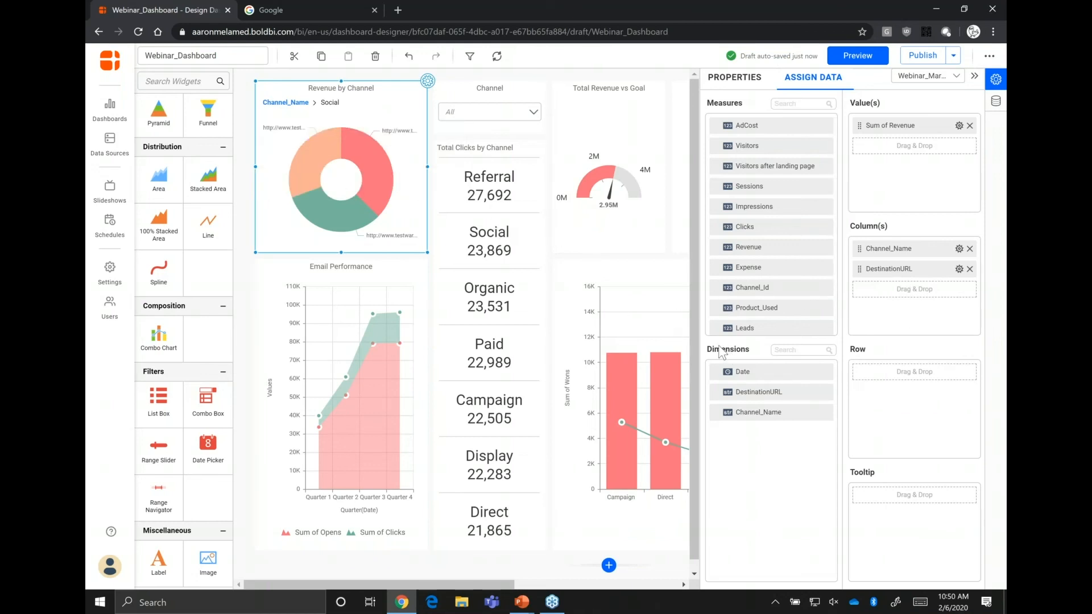
left_click_drag(752, 376, 810, 356)
left_click(286, 103)
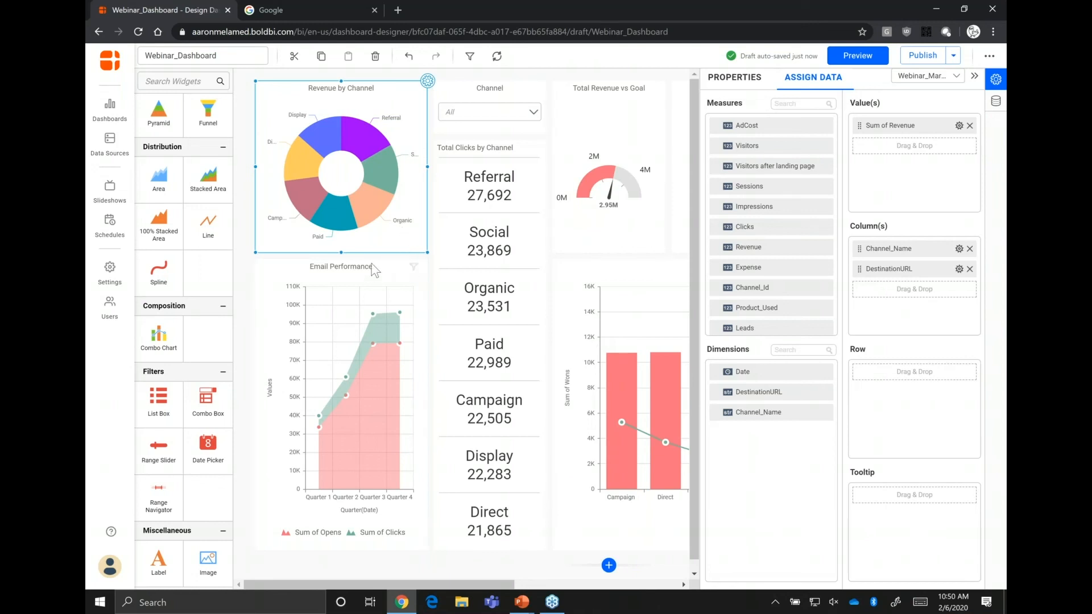
mouse_move(374, 178)
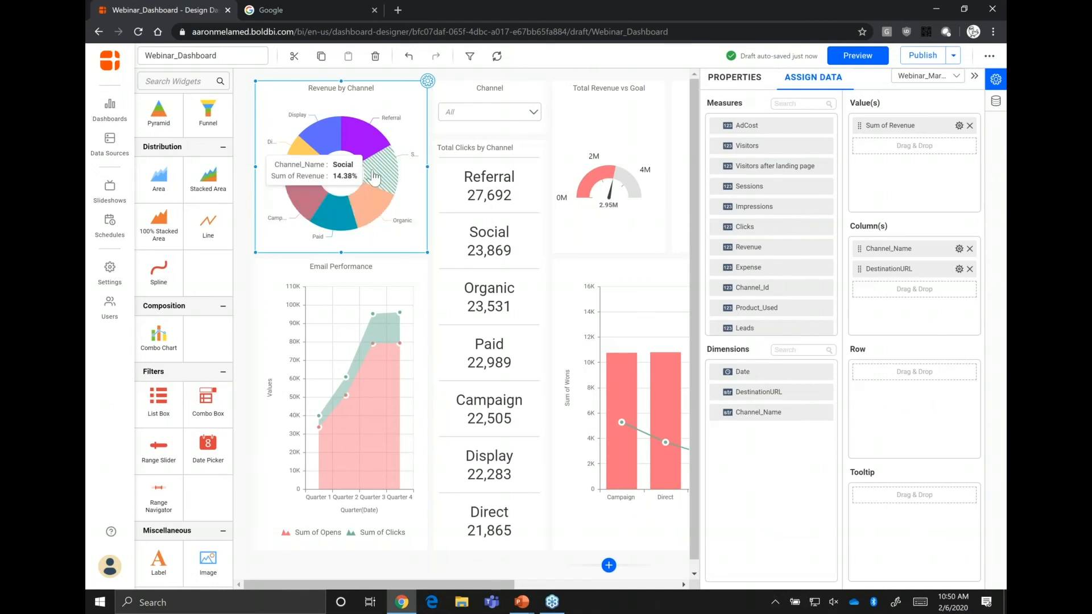
mouse_move(376, 321)
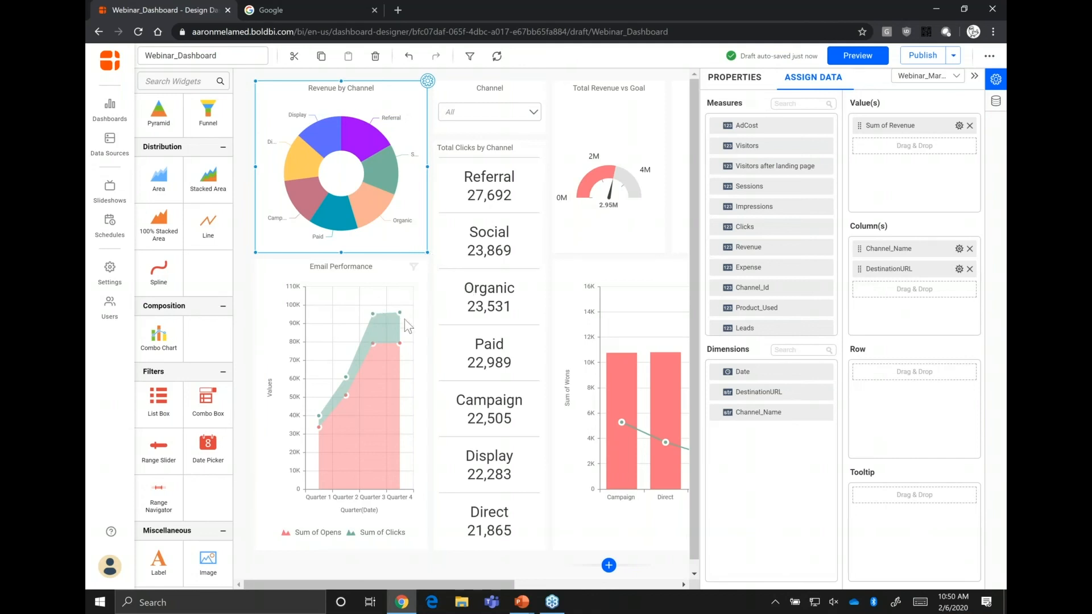
mouse_move(377, 204)
left_click(734, 78)
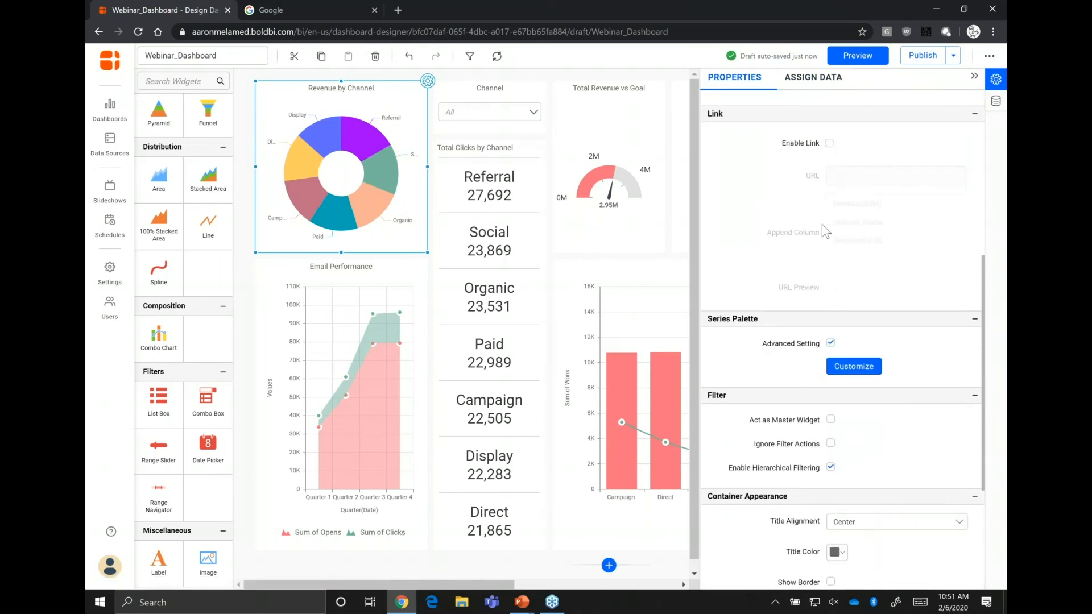
scroll(827, 232, "down", 3)
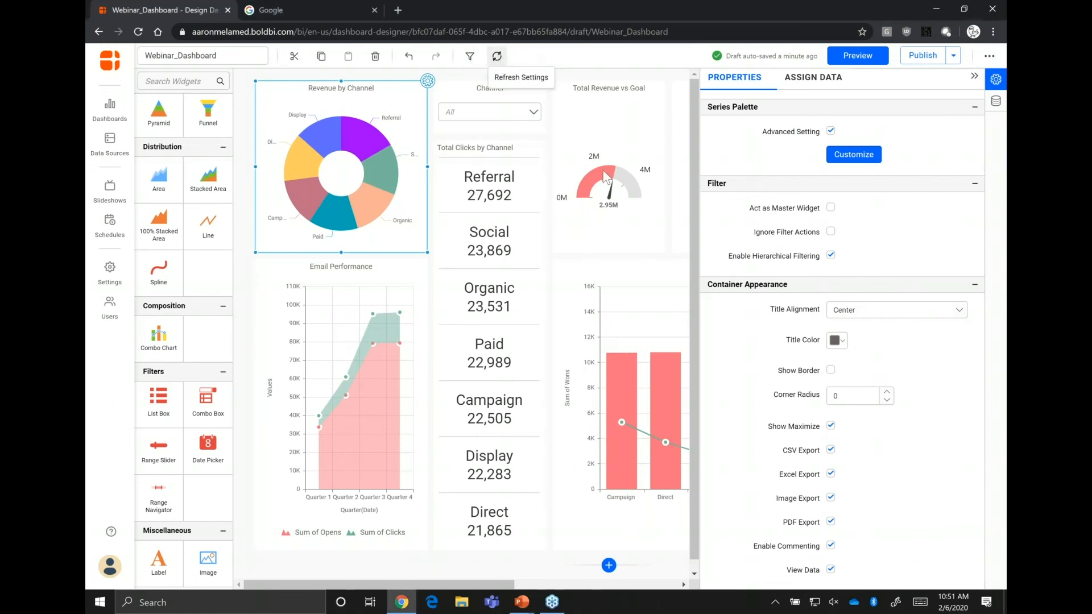
Try enabling auto refresh for selected widgets only, look through the interval and widget choices, and cancel the refresh settings.
left_click(497, 57)
left_click(498, 236)
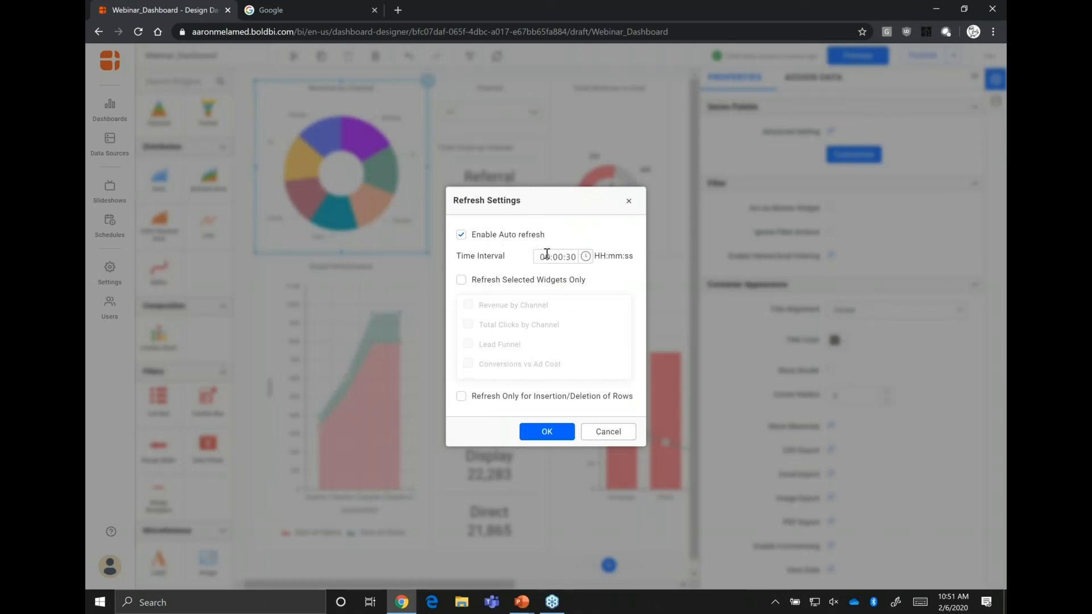
left_click(585, 256)
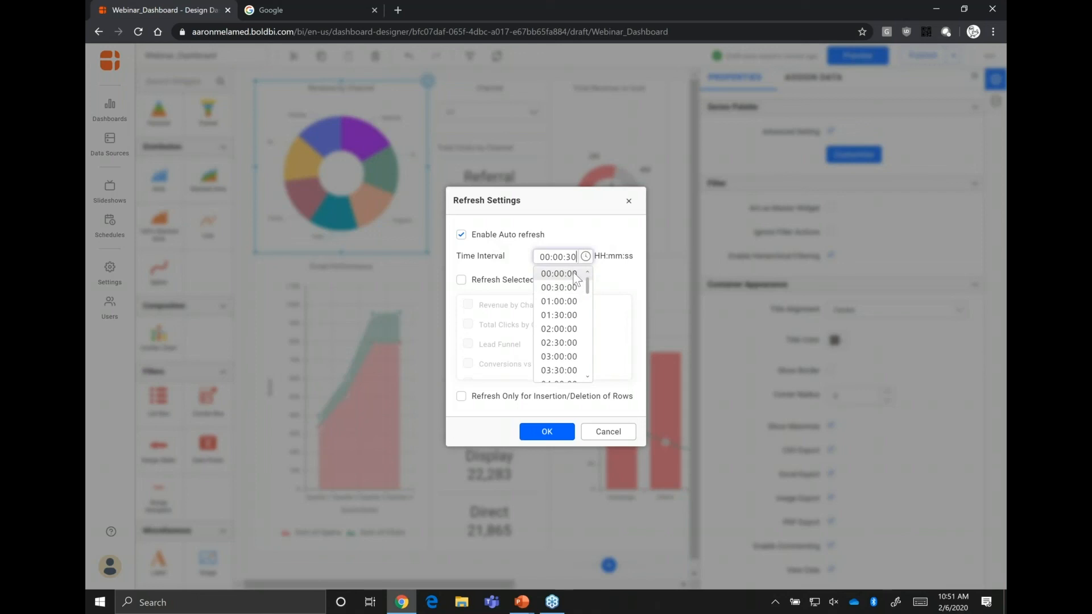
left_click(612, 276)
left_click(477, 282)
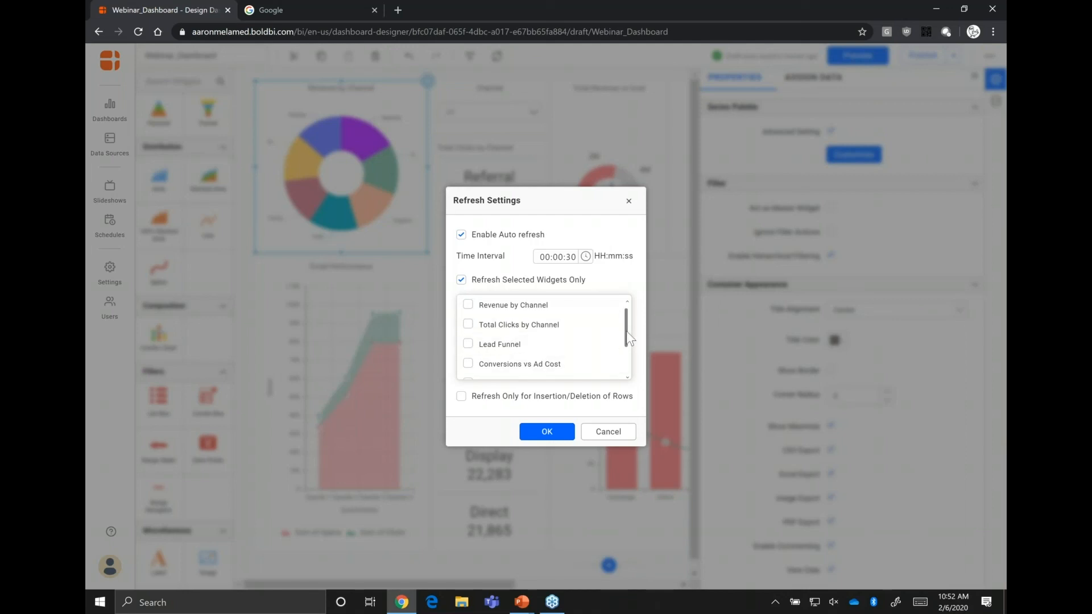
left_click_drag(626, 332, 627, 384)
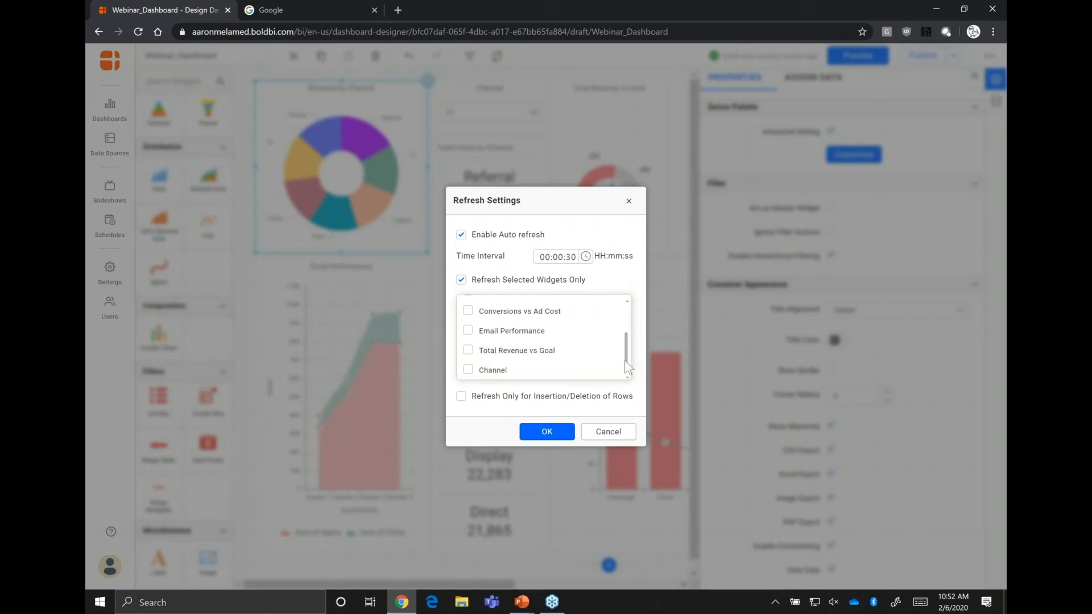
mouse_move(625, 351)
left_mouse_down()
mouse_move(630, 339)
mouse_move(625, 358)
left_mouse_up()
left_click(461, 397)
left_click(604, 433)
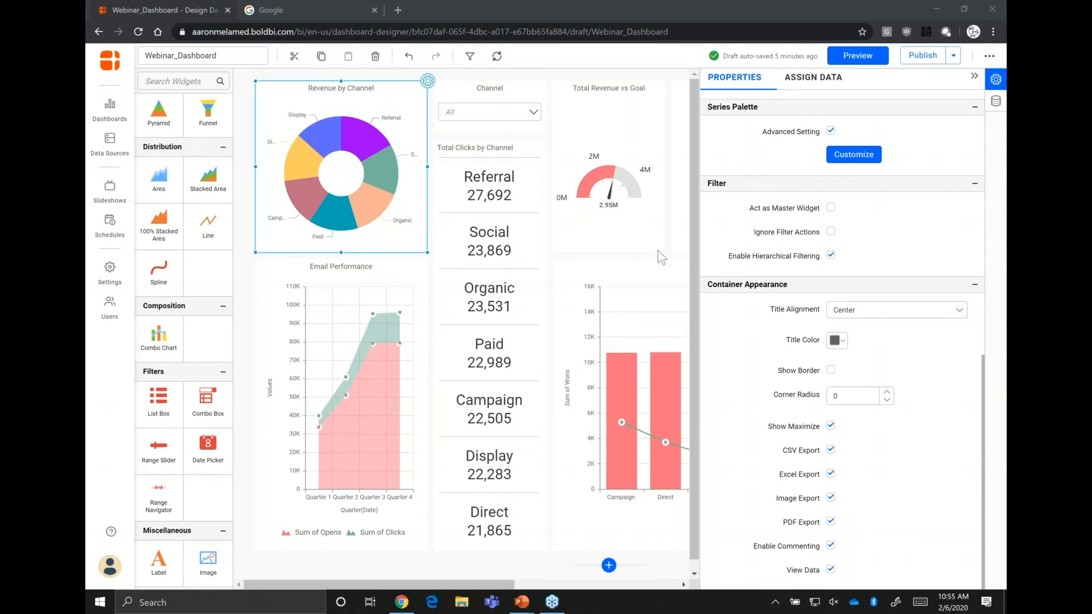
Leave the dashboard designer for the dashboards list and open Infusionsoft Sales Dashboard_038909.
left_click(110, 110)
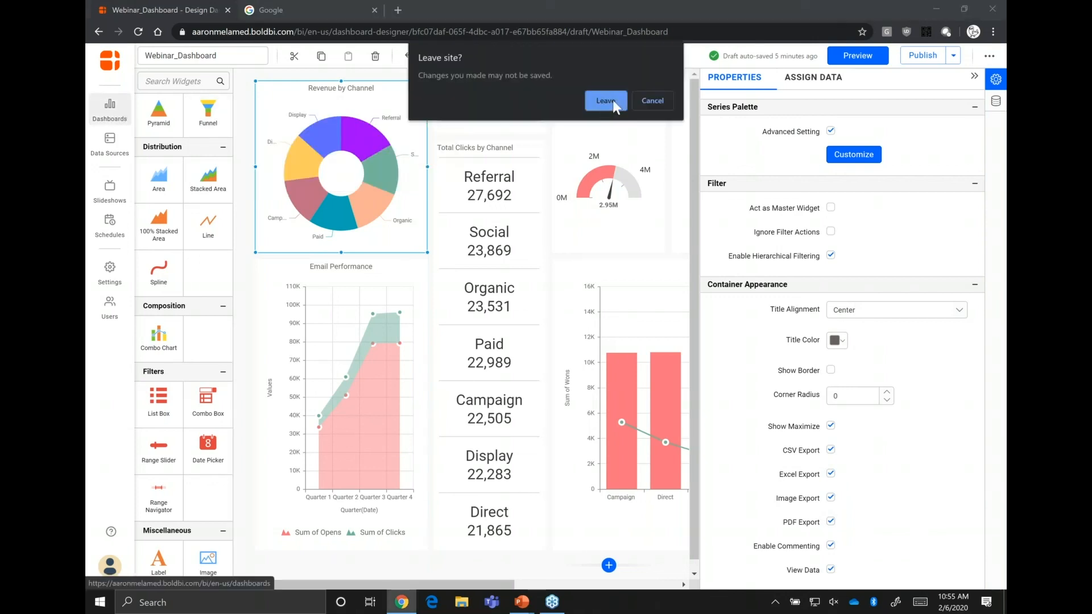
left_click(605, 101)
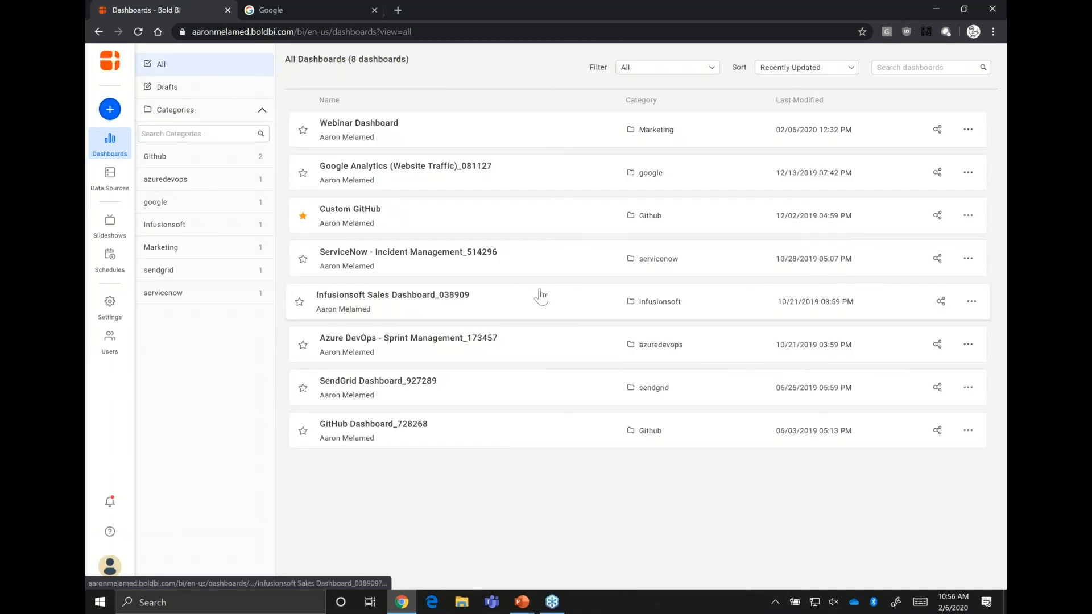
left_click(505, 304)
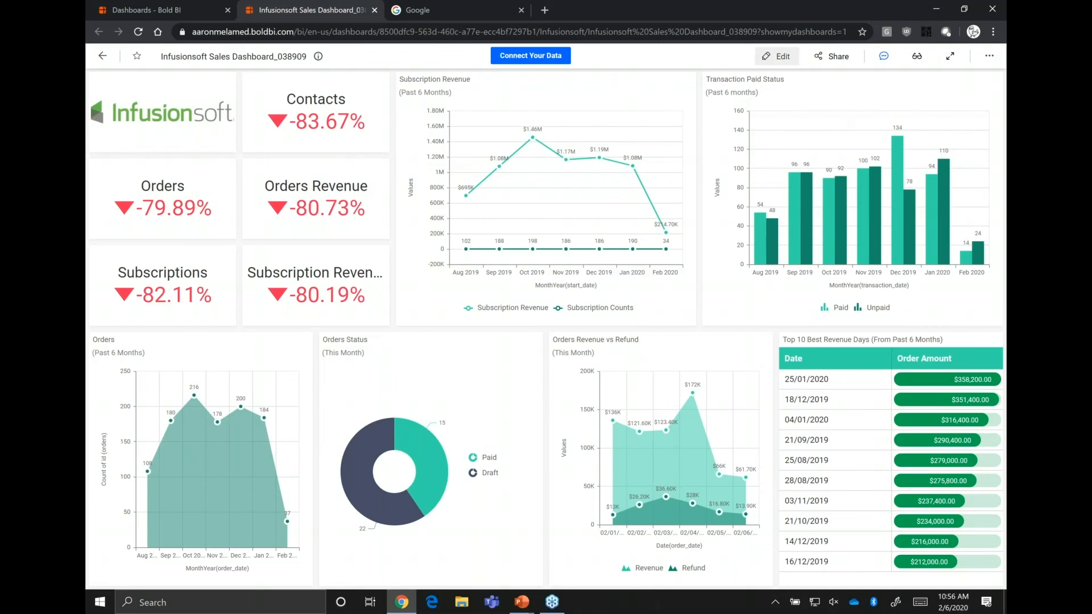
Look through the export formats offered for the whole dashboard and for the Subscription Revenue chart without exporting anything.
left_click(990, 56)
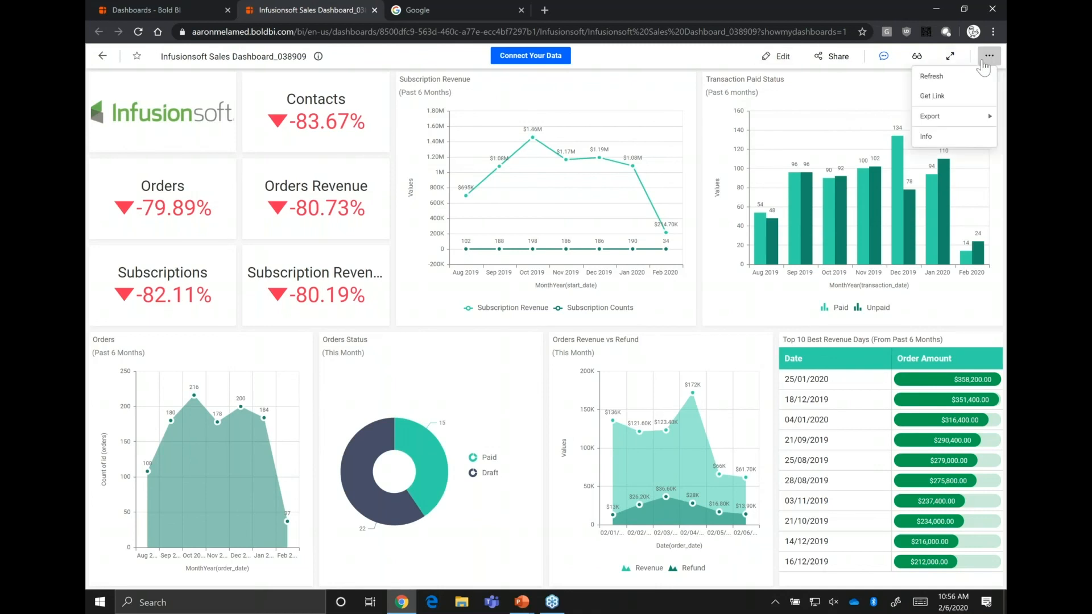
mouse_move(969, 118)
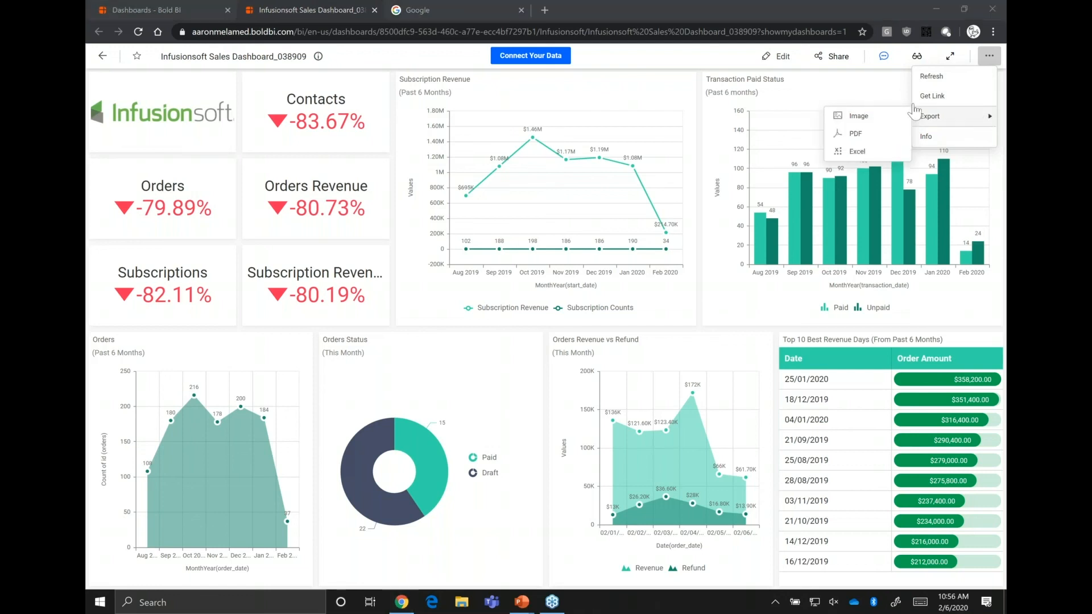
mouse_move(927, 117)
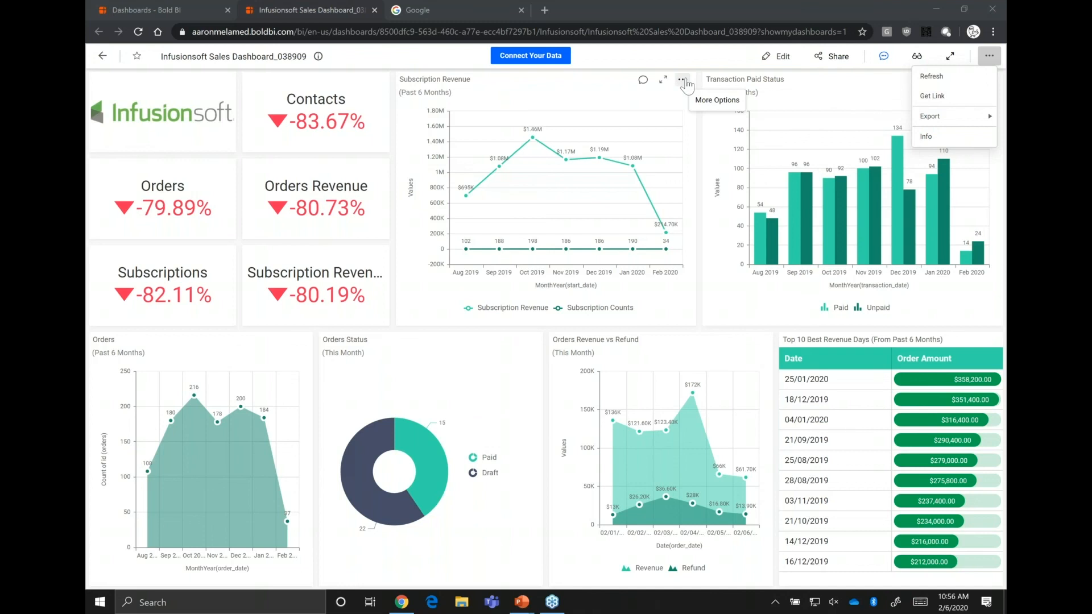
left_click(684, 82)
left_click(684, 82)
mouse_move(657, 95)
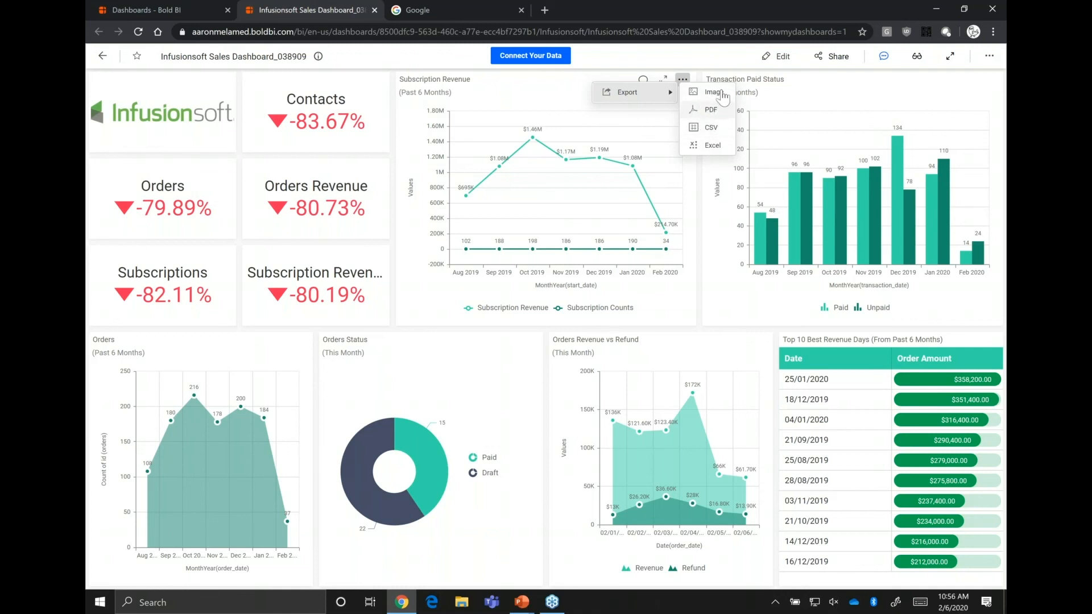
left_click(989, 56)
mouse_move(955, 116)
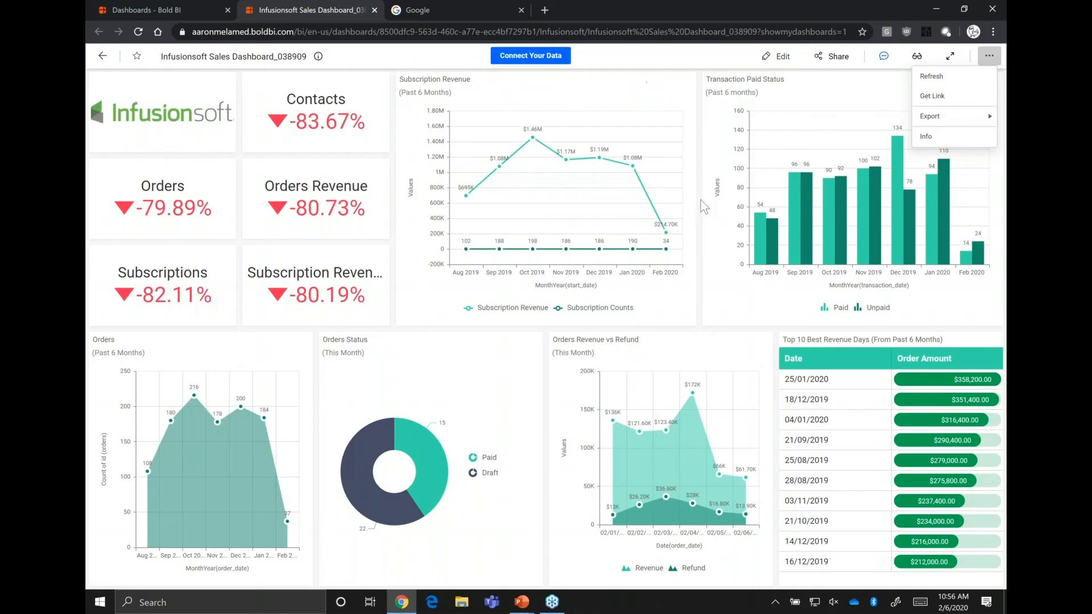
left_click(707, 204)
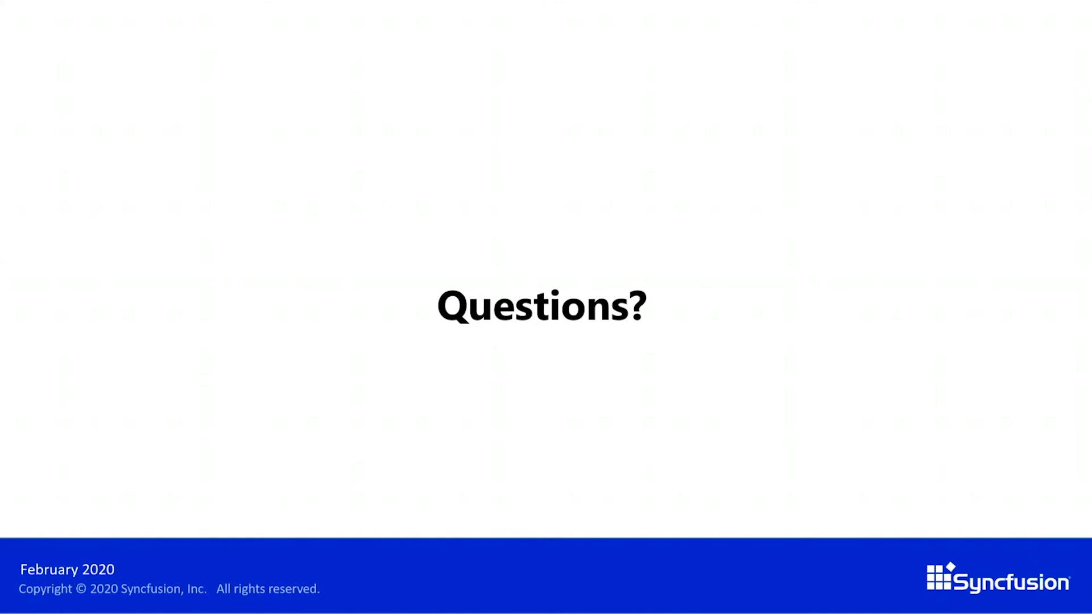
key("Right")
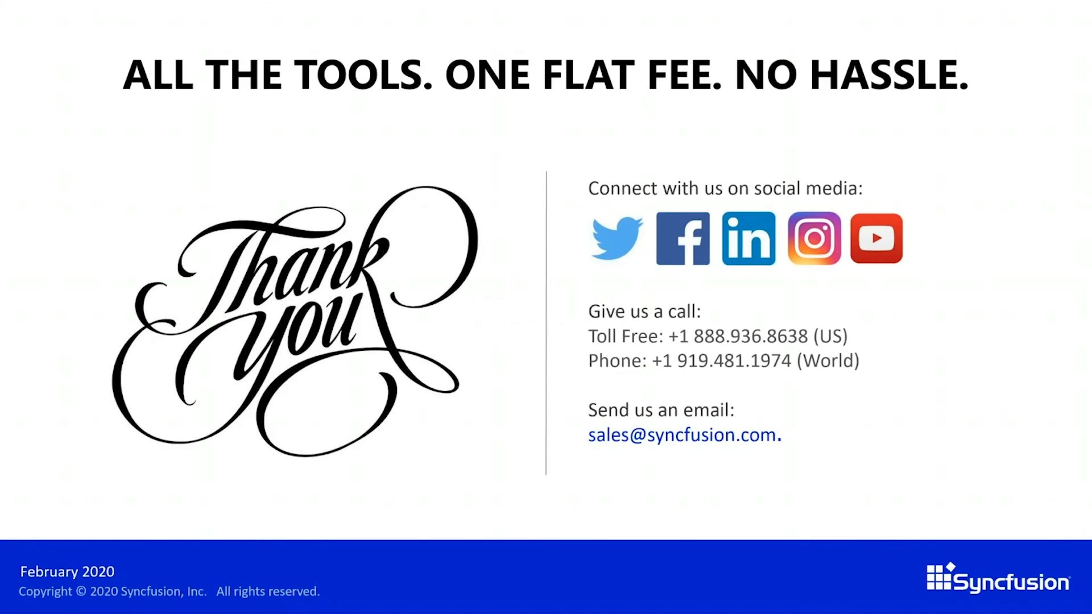